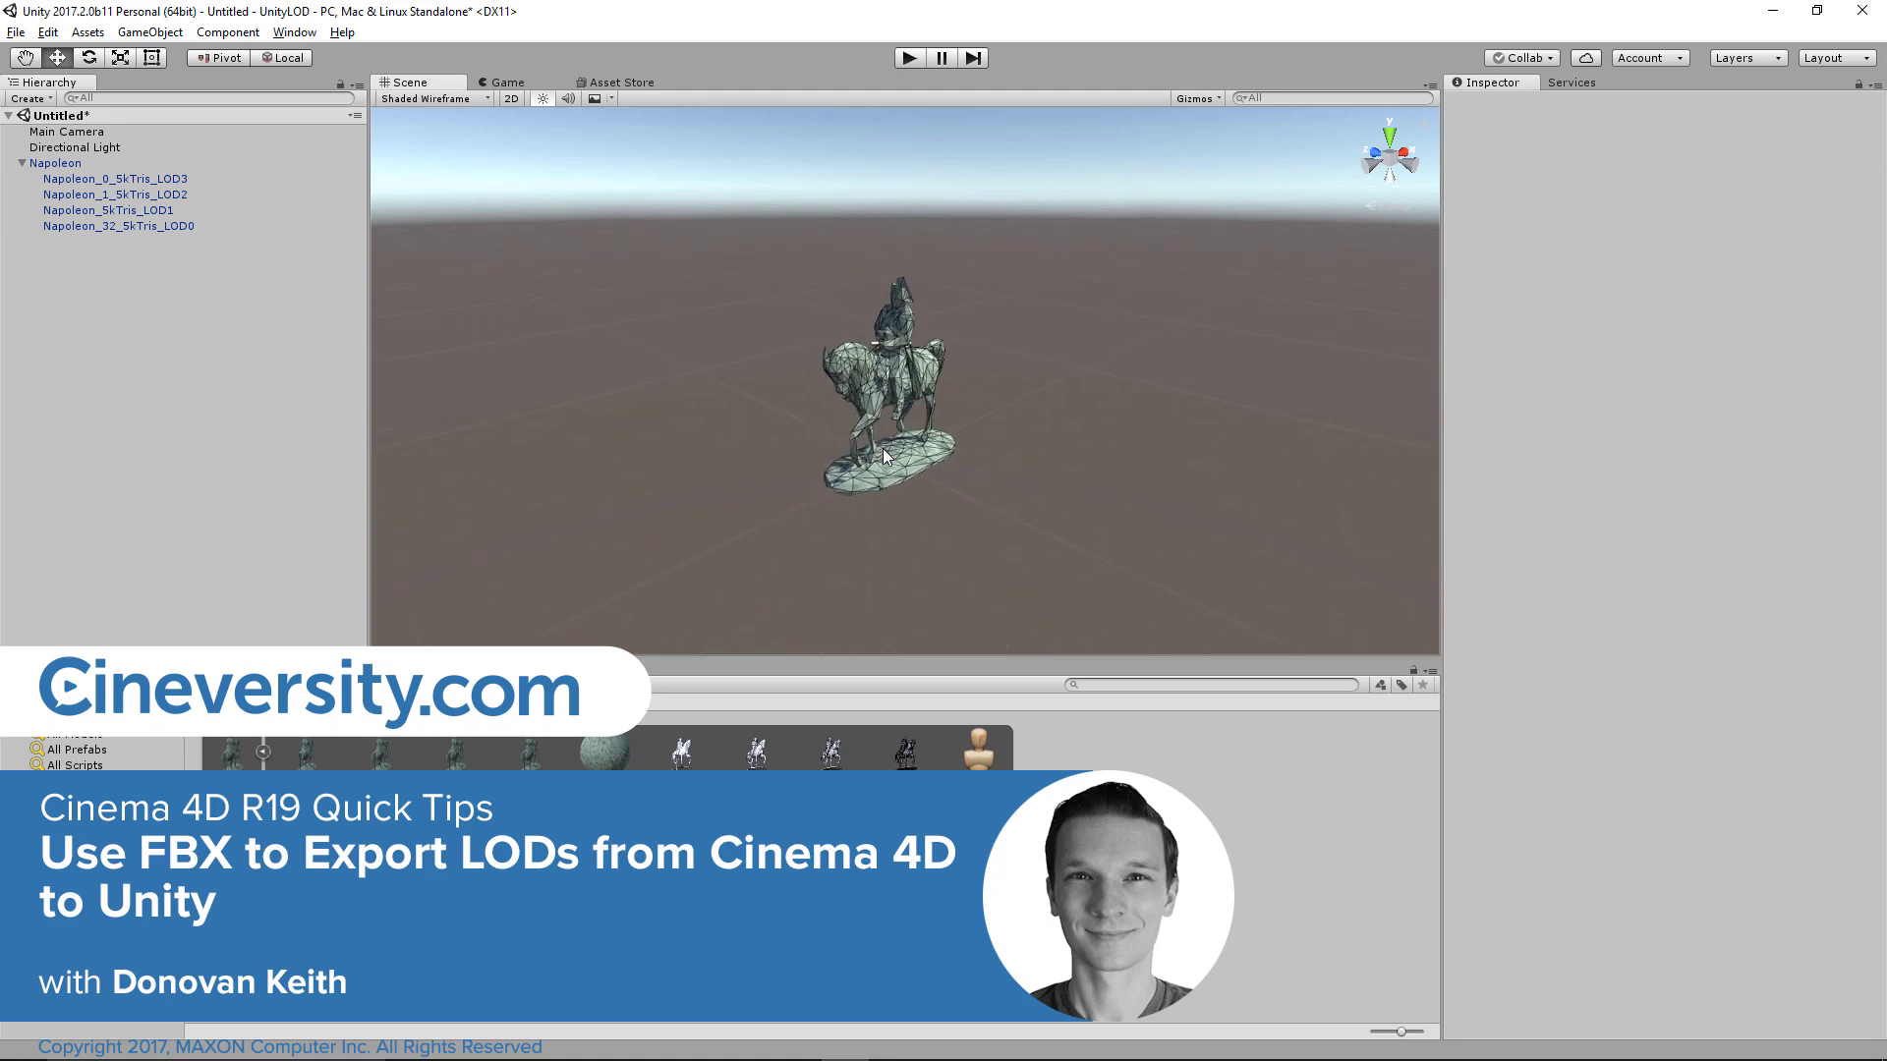
scroll(882, 448, "down", 5)
Step: Zoom and orbit around the imported Napoleon statue in Unity's Scene view, ending on a side view of the horse
left_click_drag(883, 451, 888, 393, "alt")
scroll(902, 389, "up", 3)
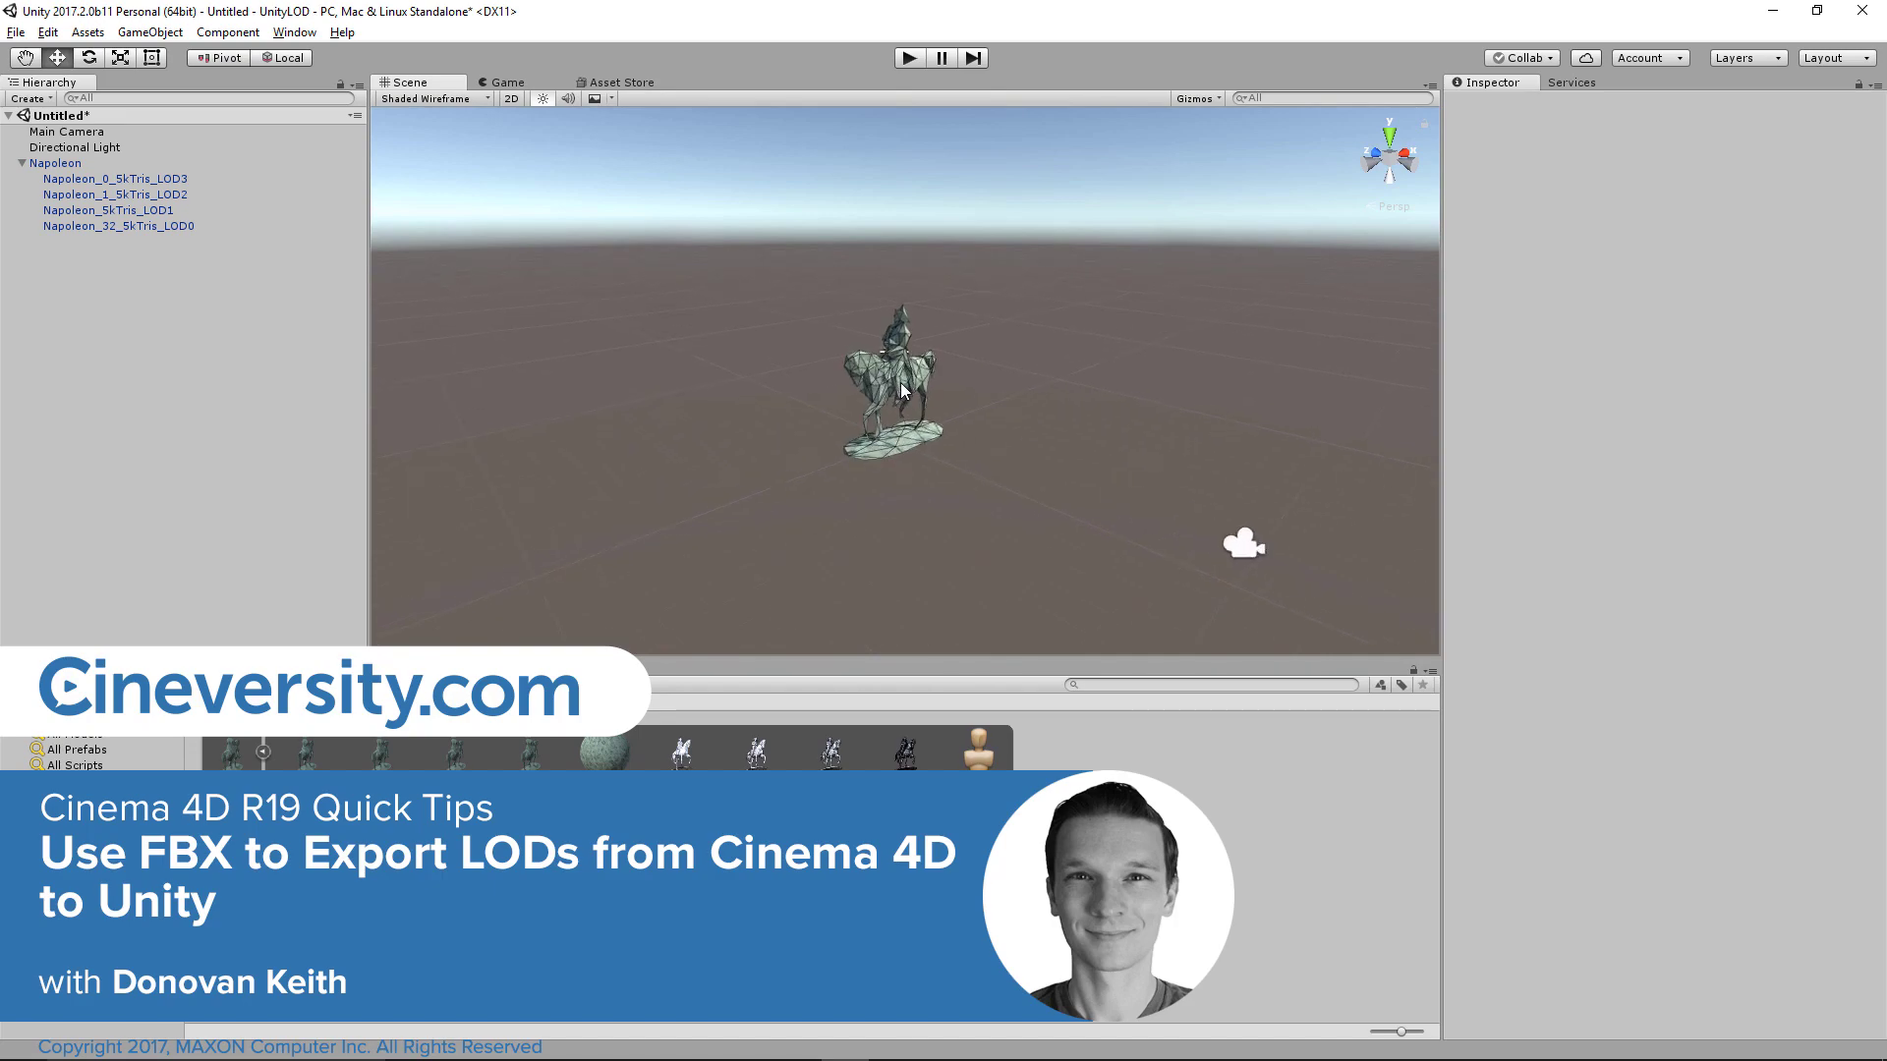
scroll(898, 375, "up", 10)
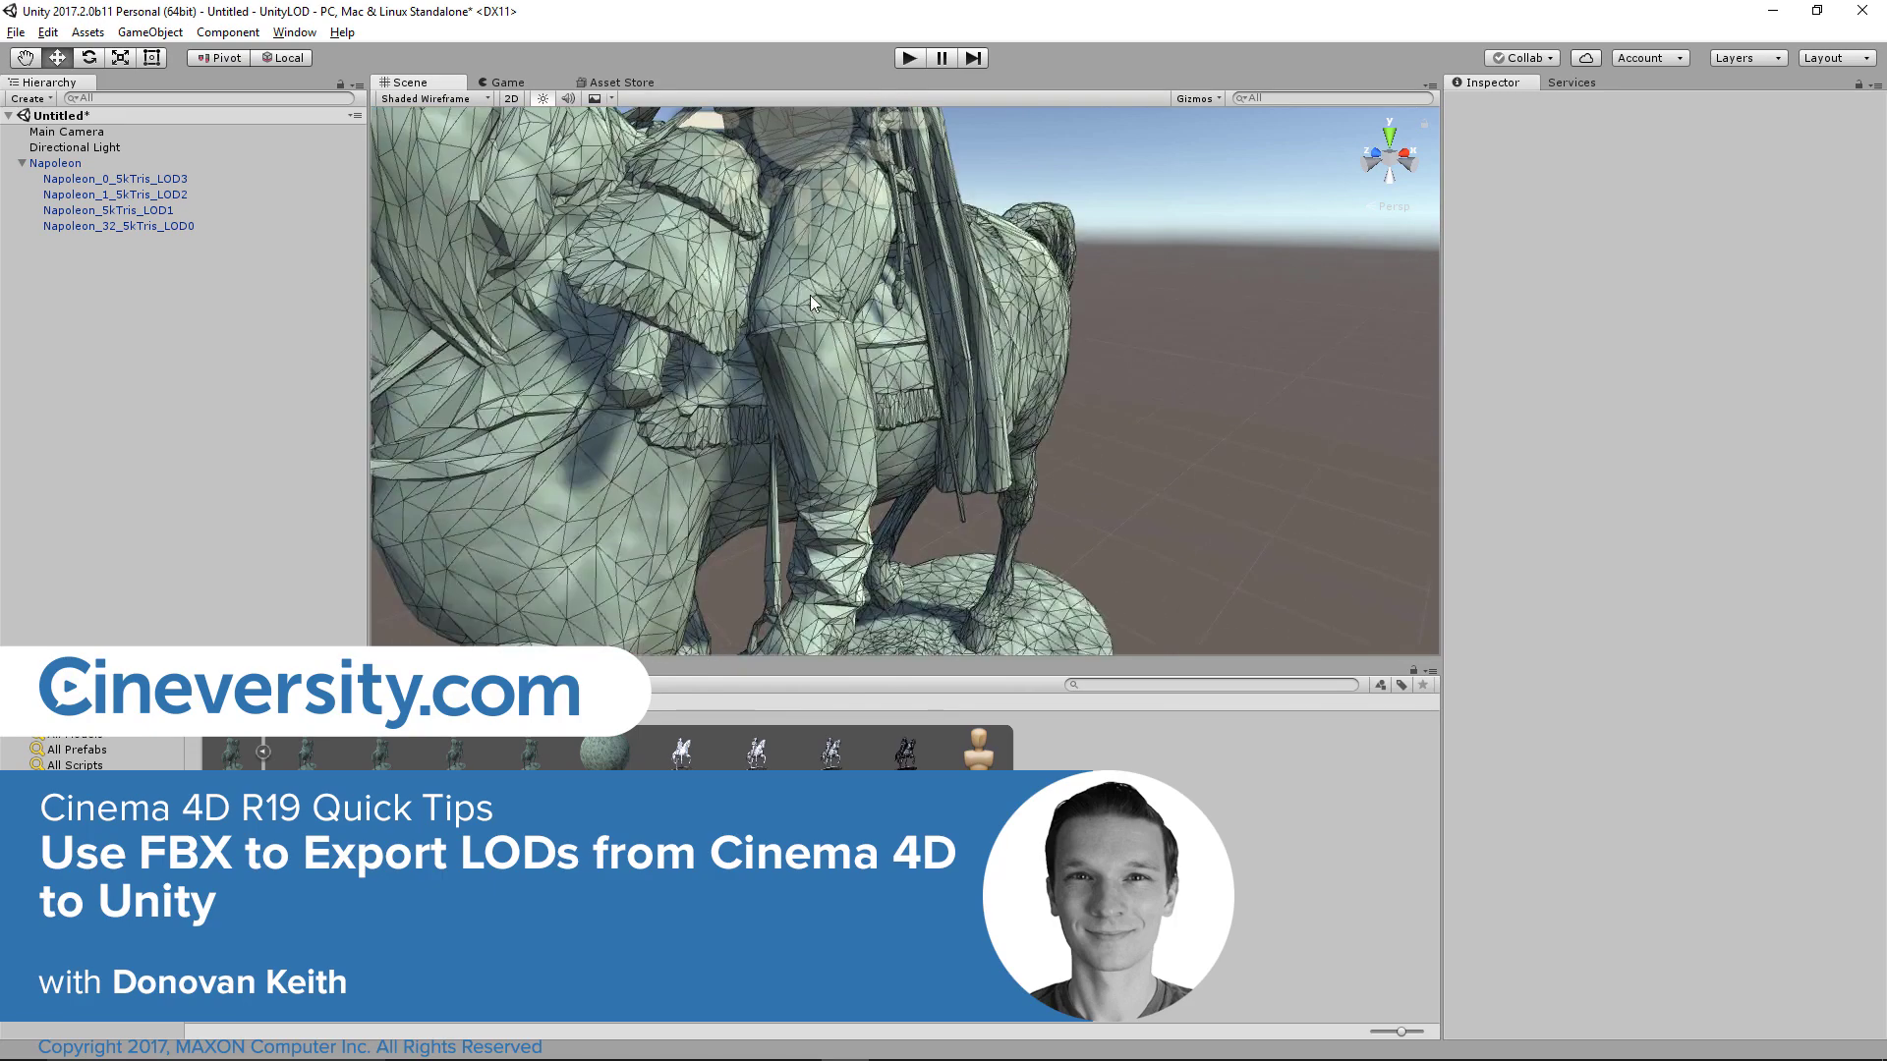
left_click_drag(810, 294, 867, 393, "alt")
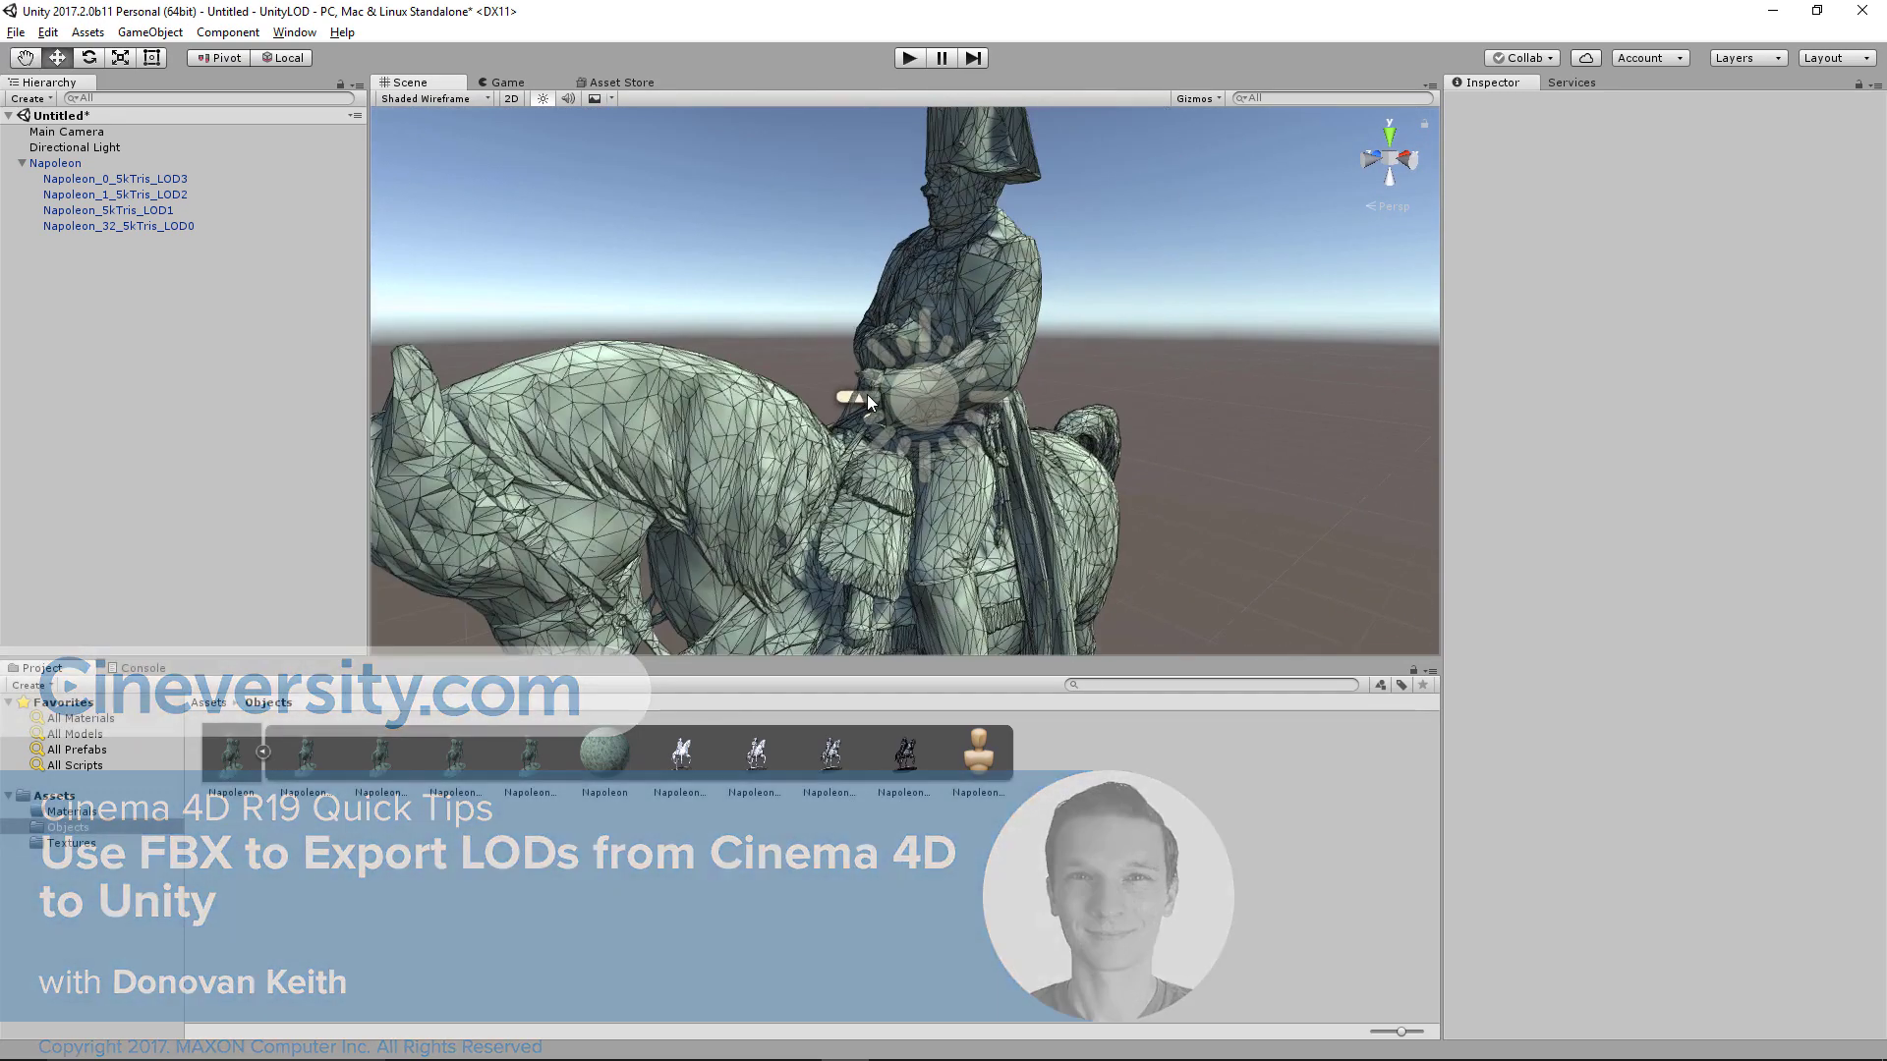
scroll(865, 432, "down", 5)
left_click_drag(864, 474, 381, 317, "alt")
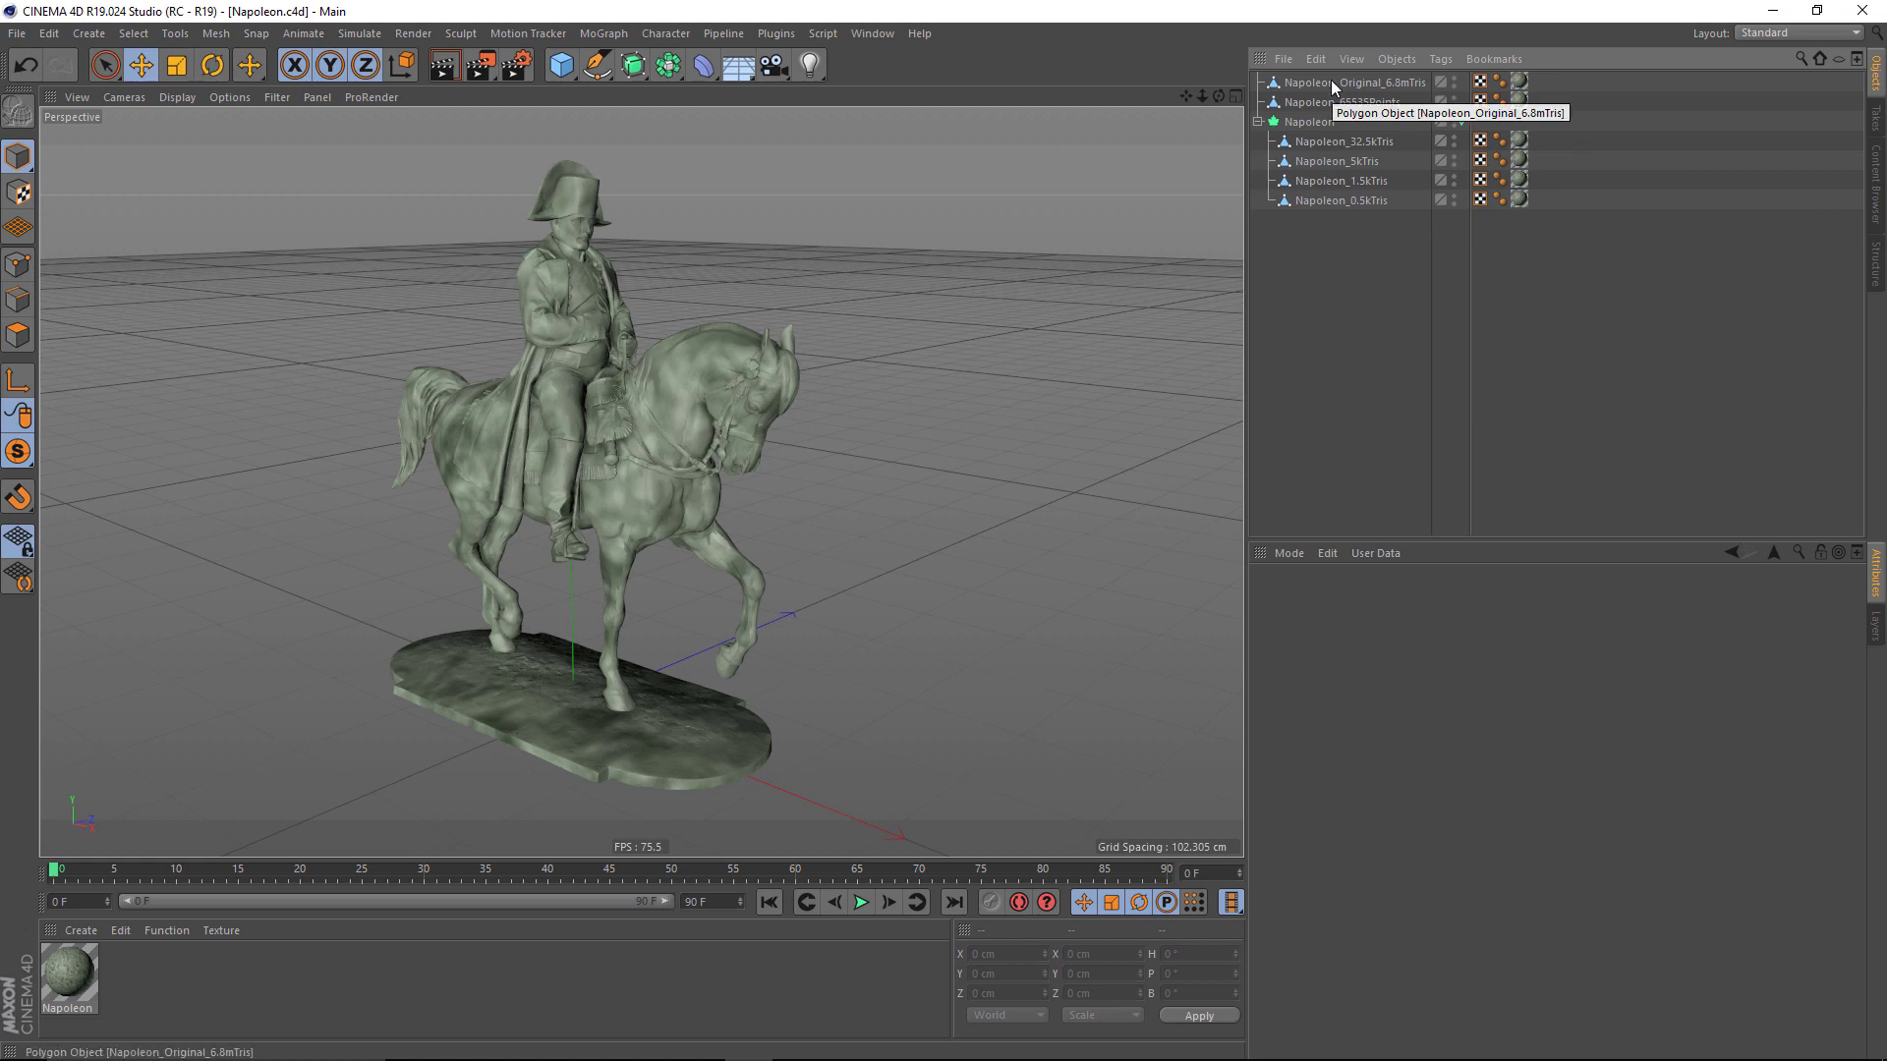
Step: Select Napoleon_Original_6.8mTris and set the viewport to Gouraud Shading (Lines)
left_click(1358, 83)
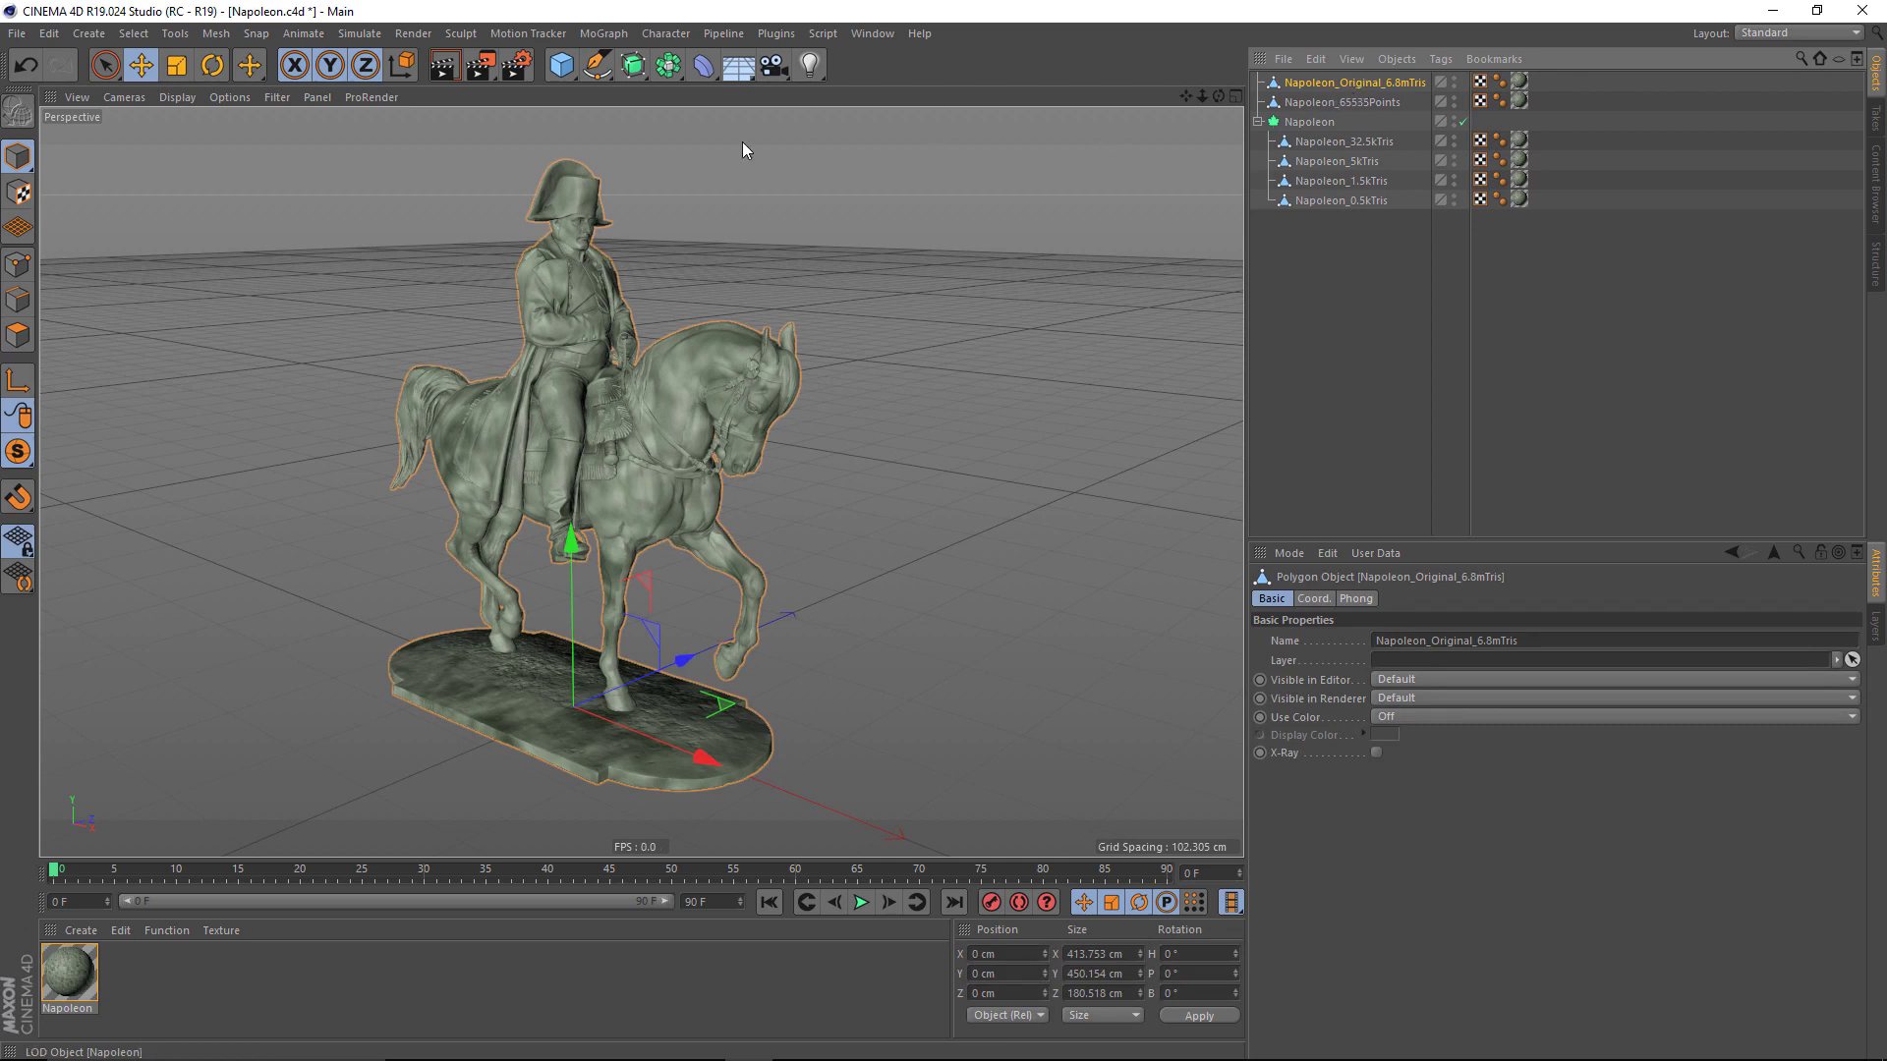
left_click_drag(191, 108, 189, 97)
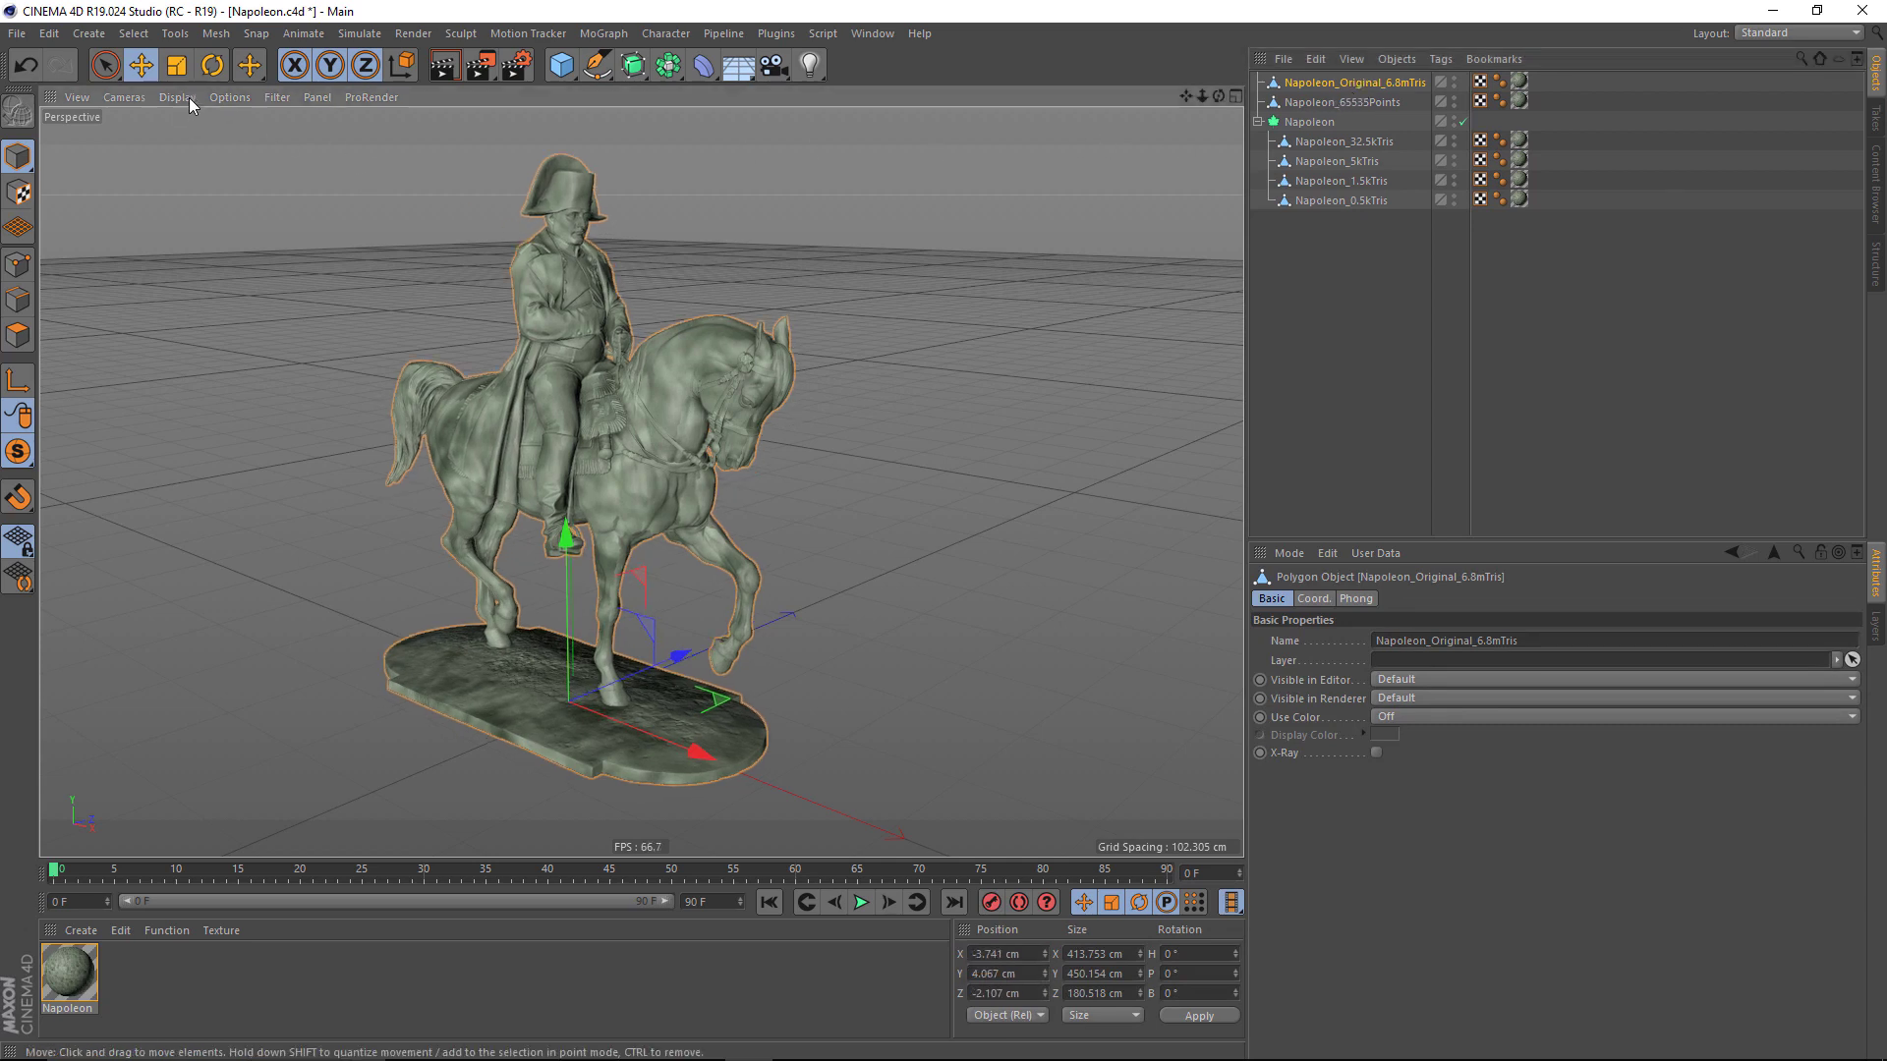
left_click(181, 98)
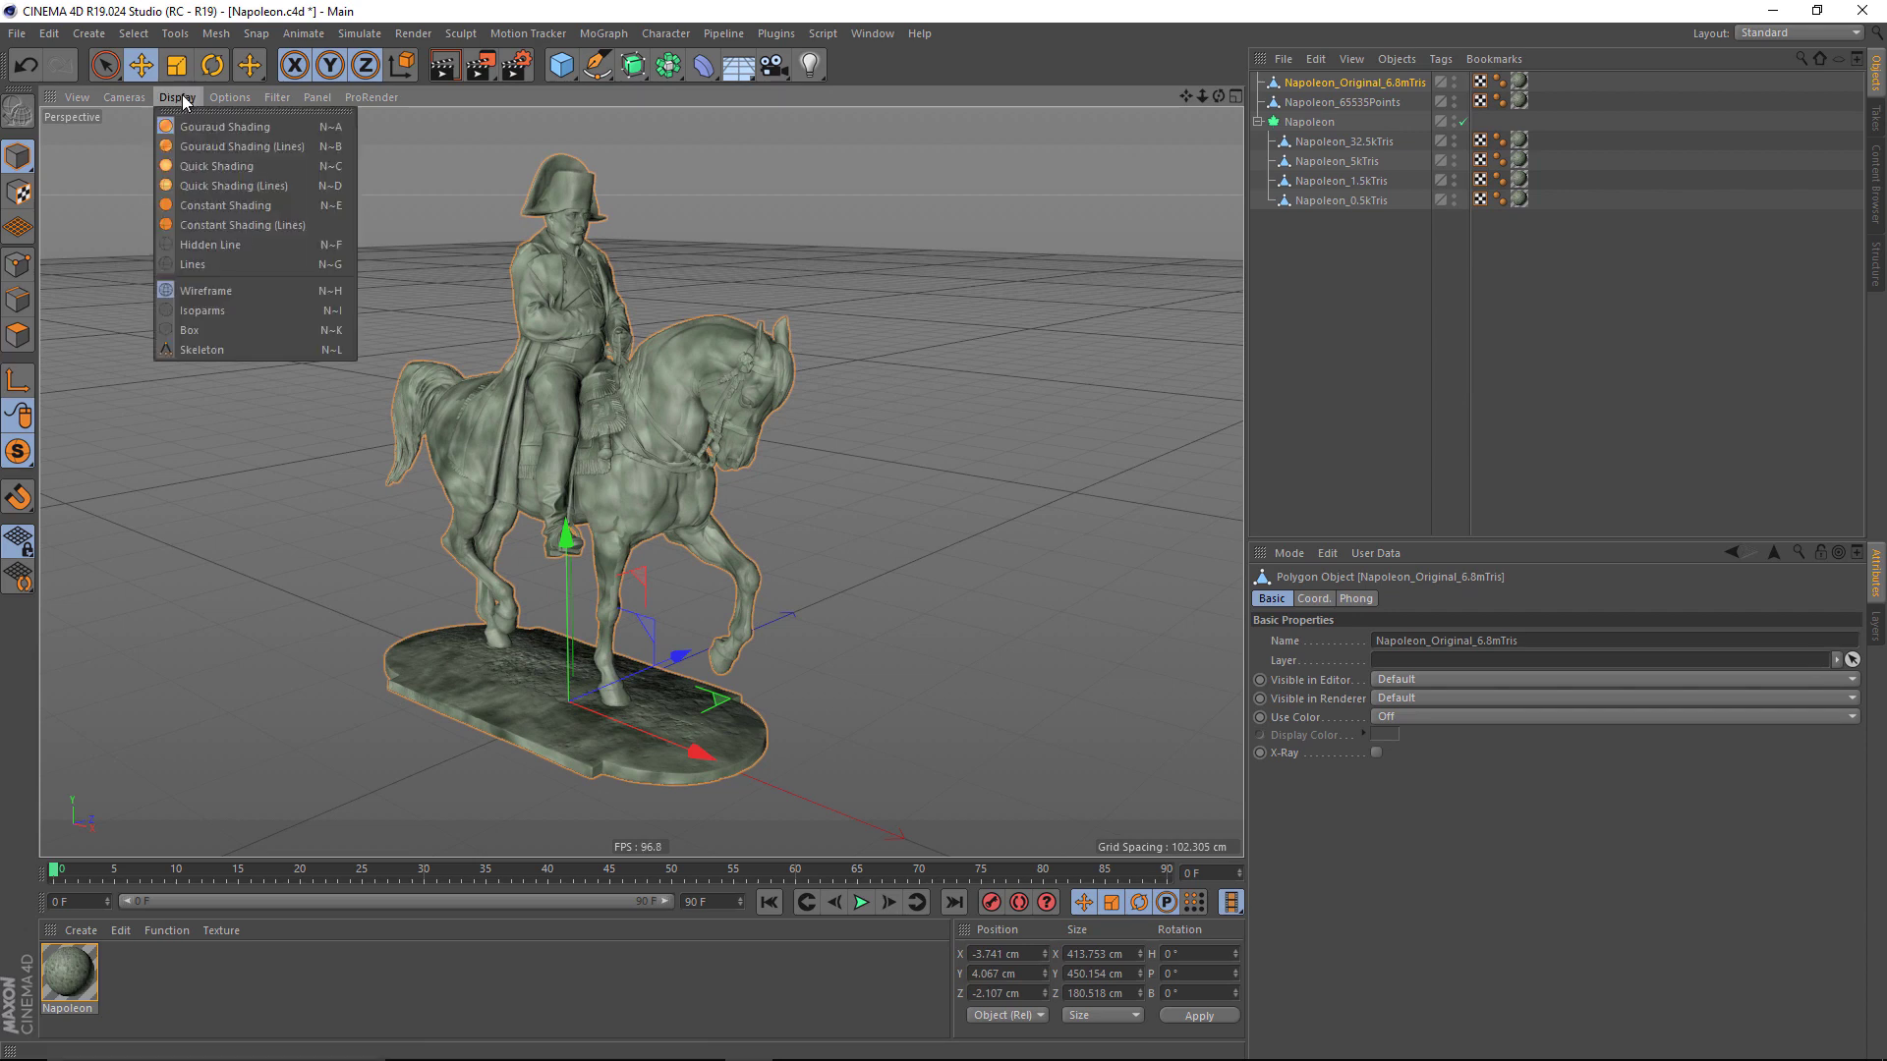
left_click(202, 141)
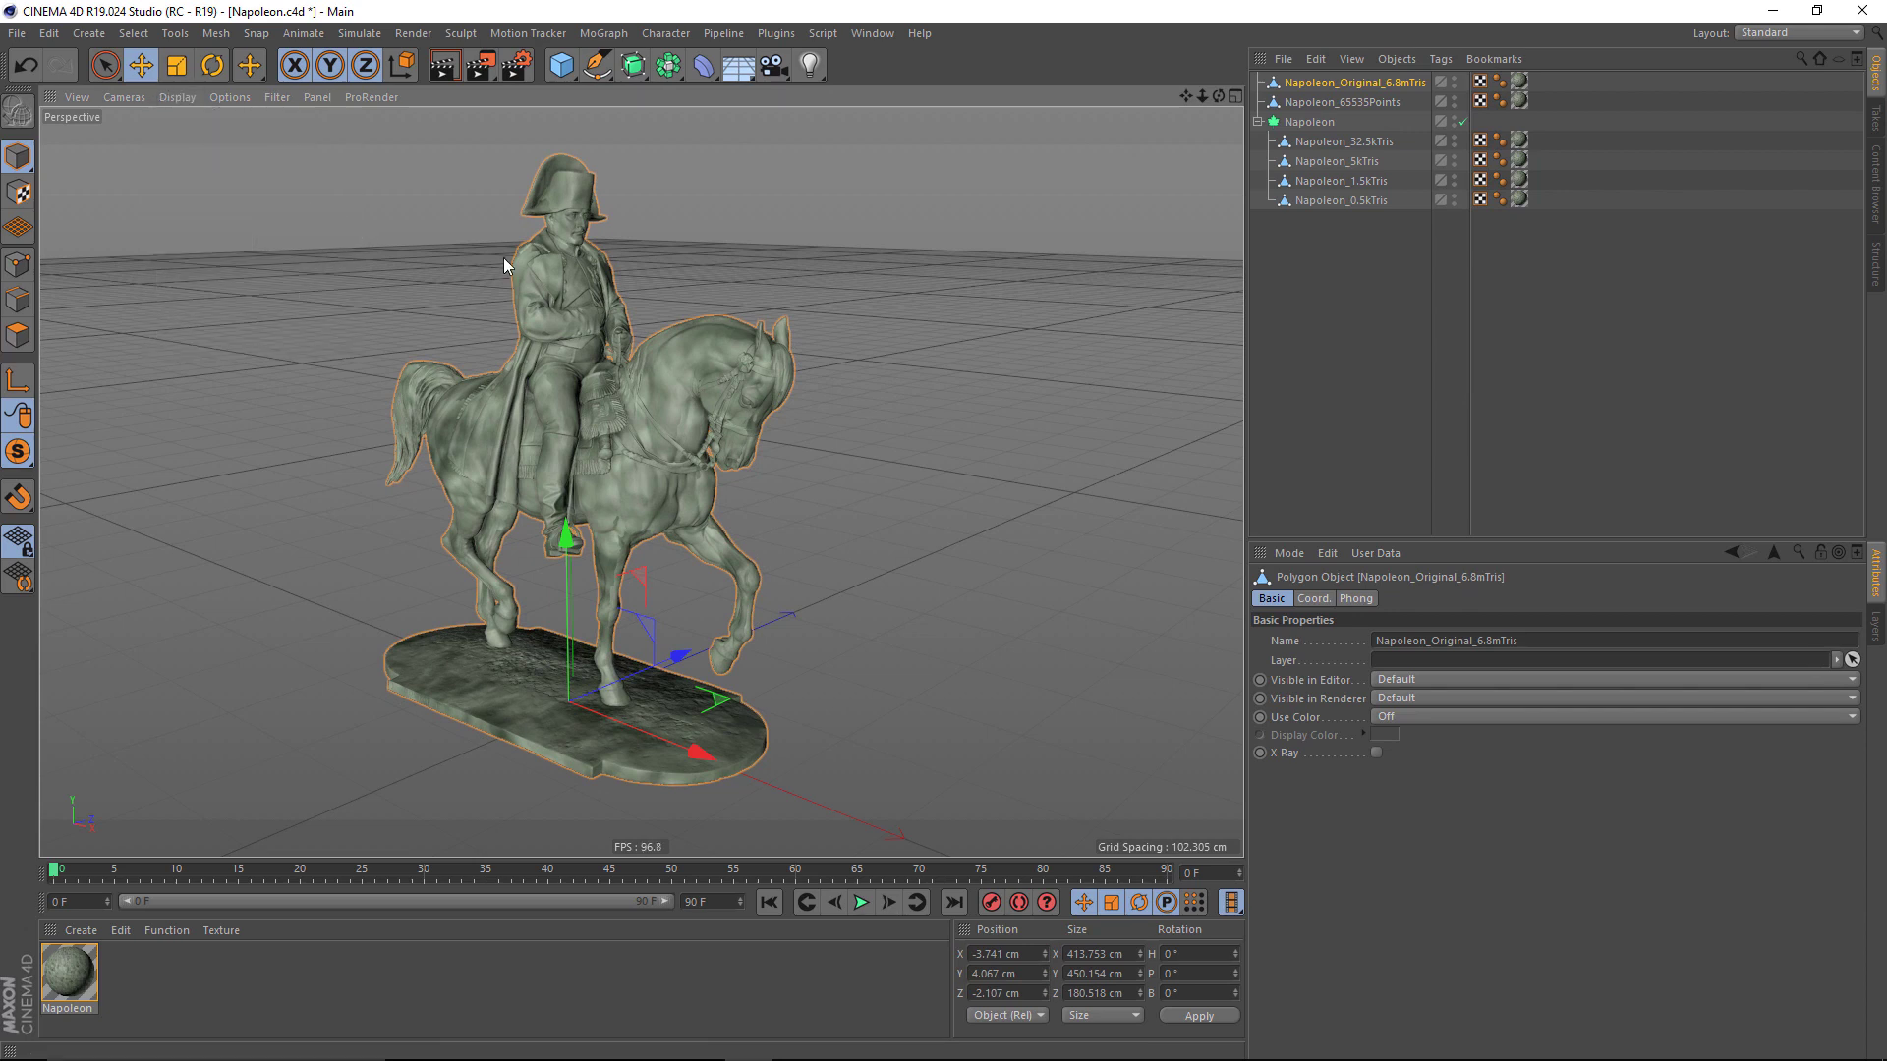
Step: Orbit and zoom close onto Napoleon's hat and face to examine the dense triangles
left_click_drag(503, 257, 505, 275, "alt")
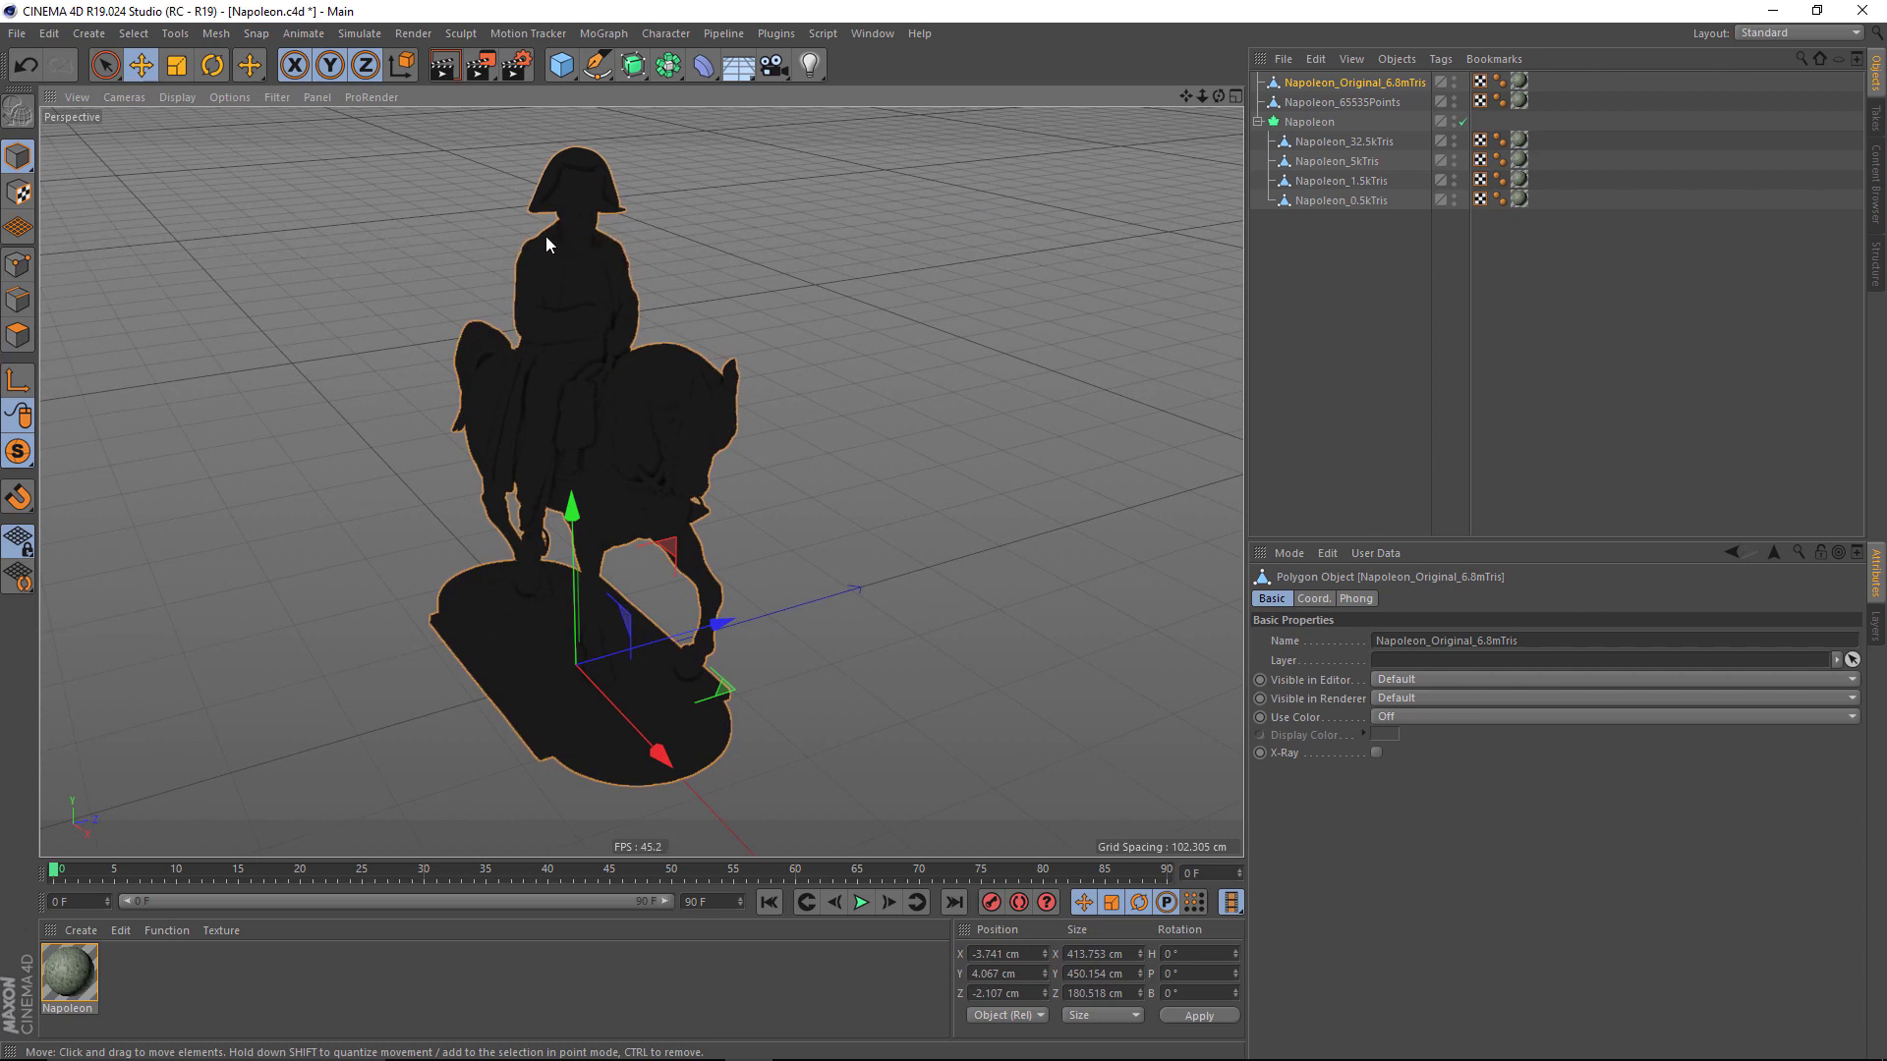
right_click_drag(546, 236, 580, 228, "alt")
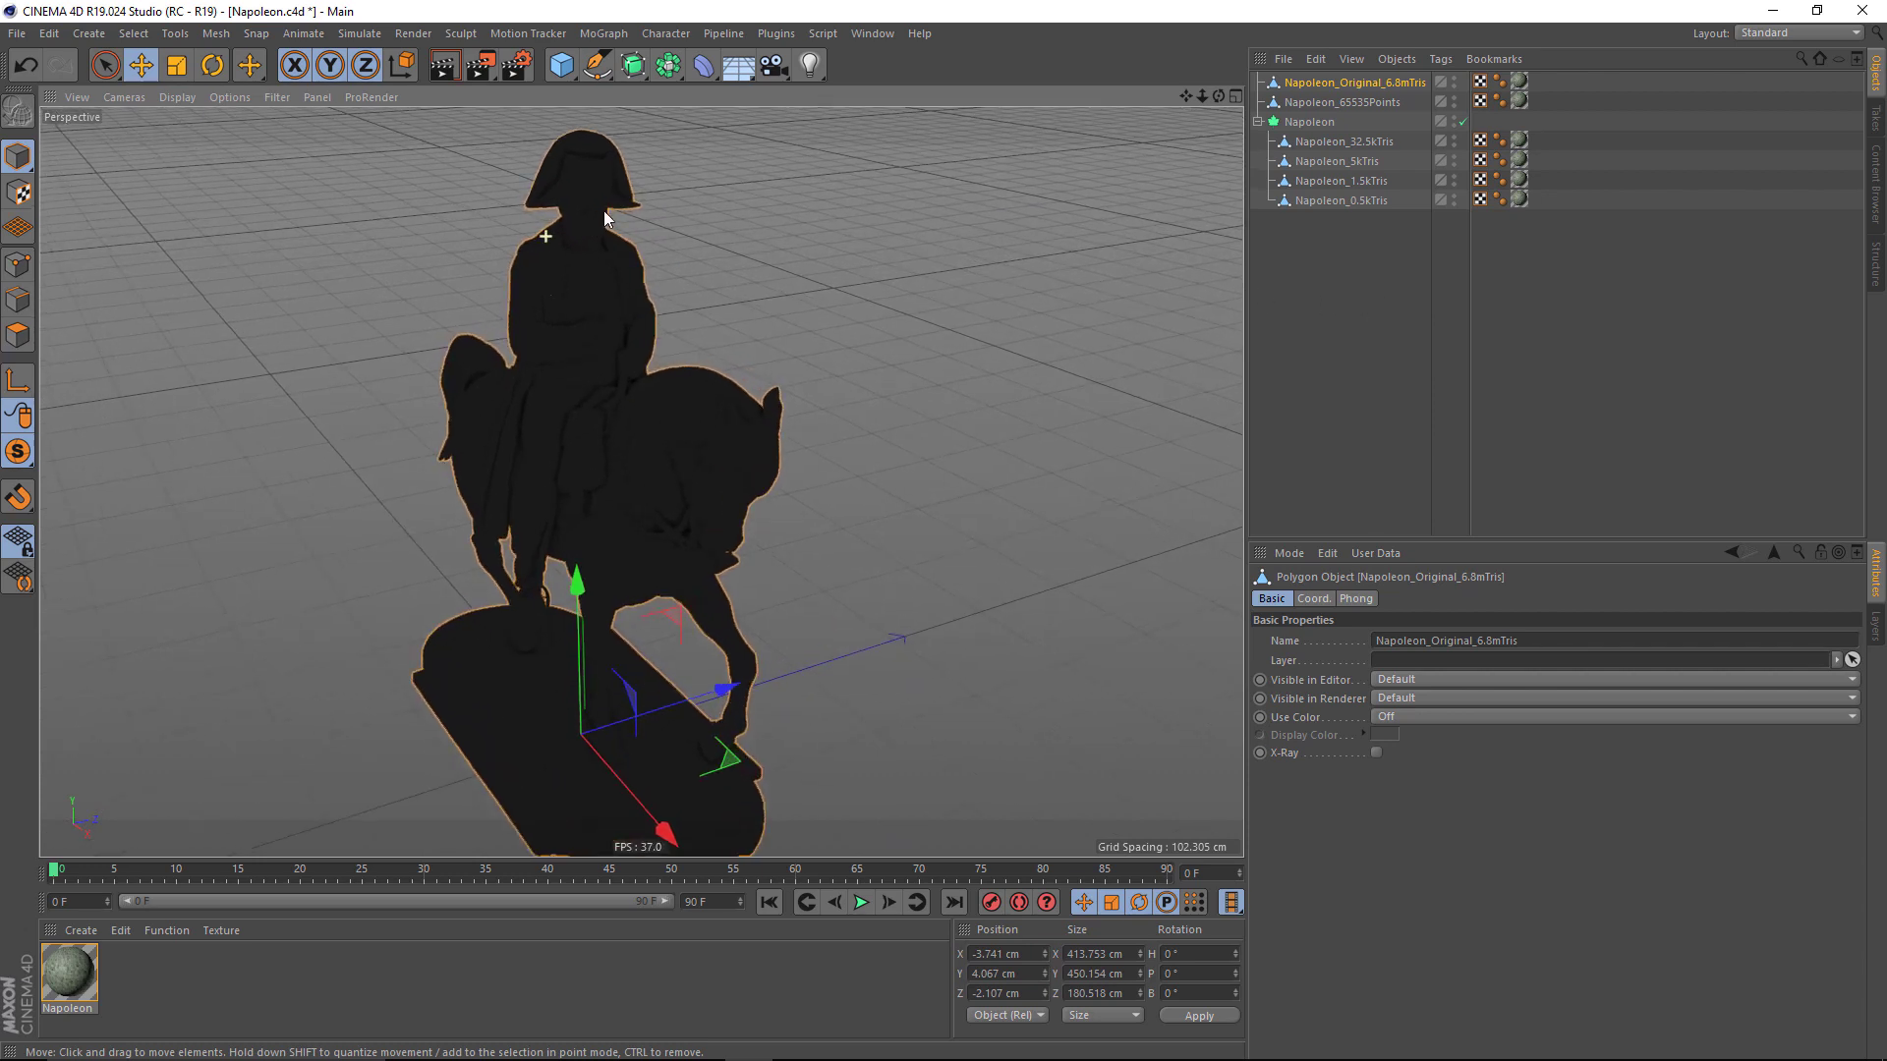
left_click_drag(629, 182, 571, 207, "alt")
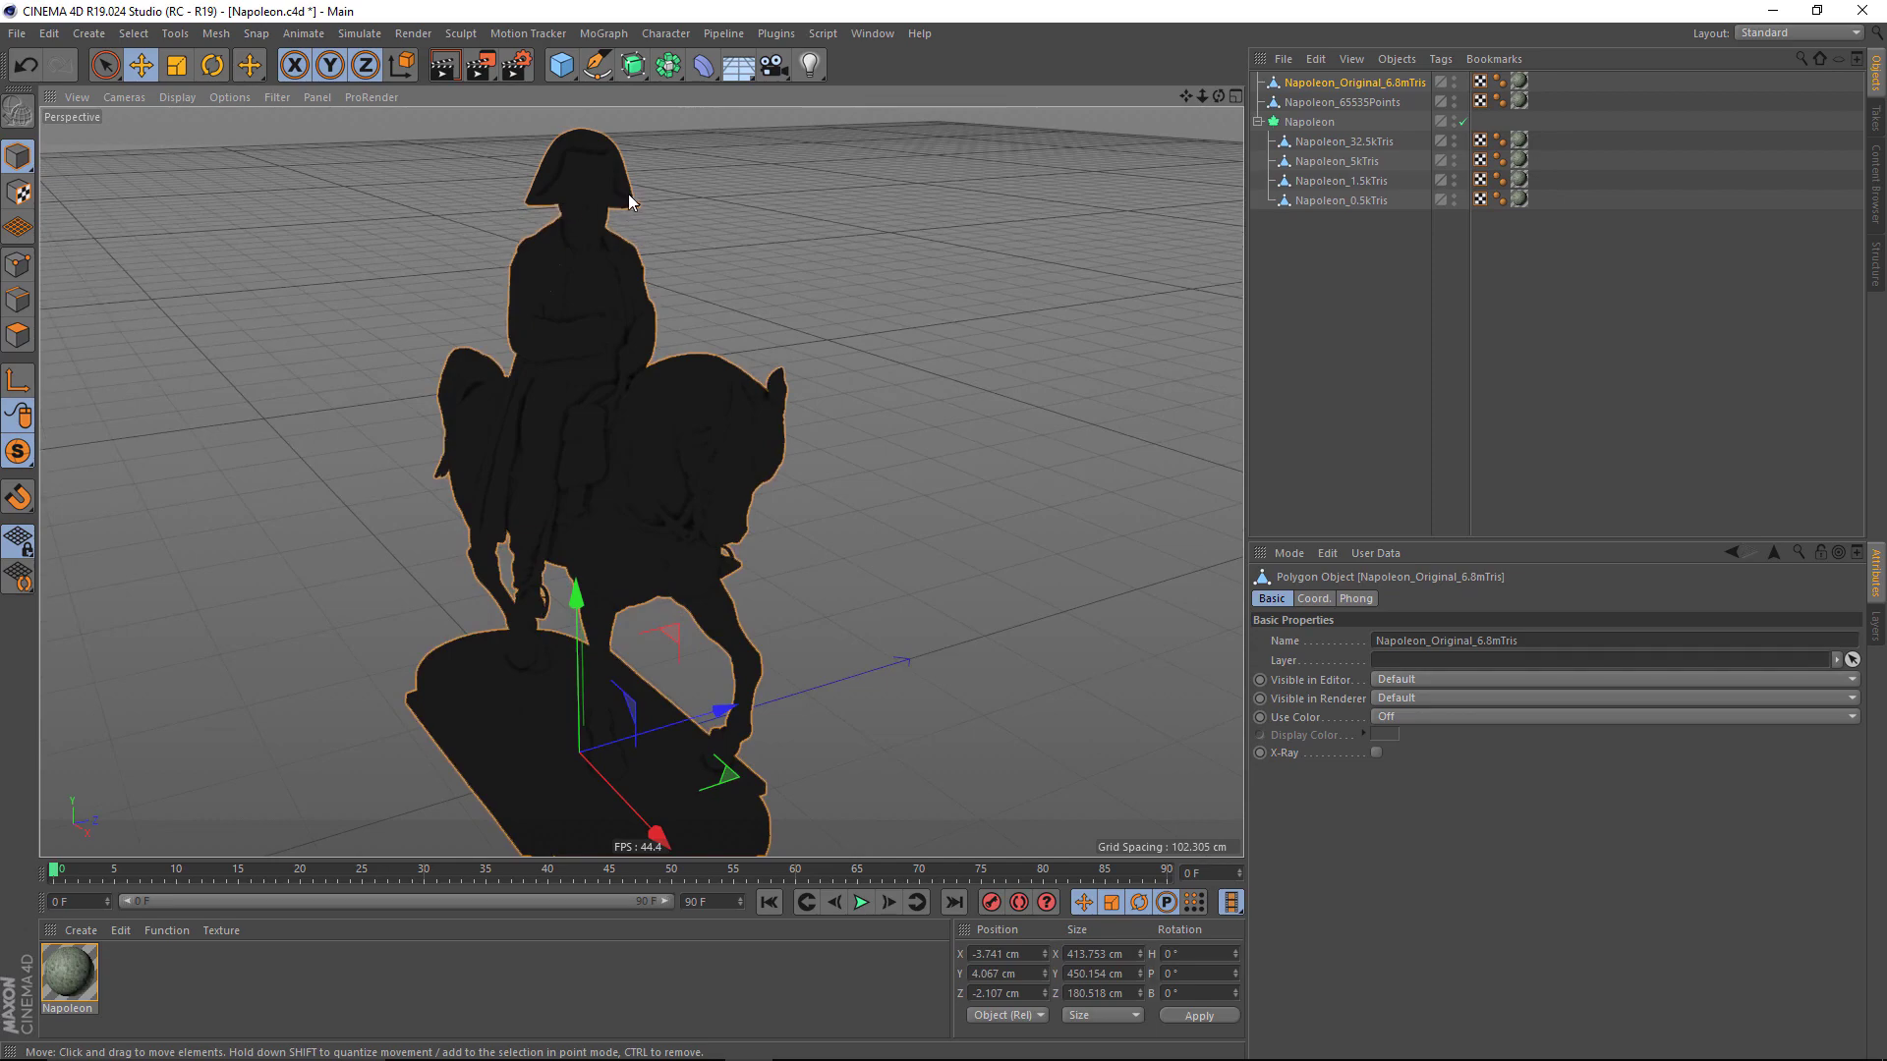
right_click_drag(670, 201, 356, 283, "alt")
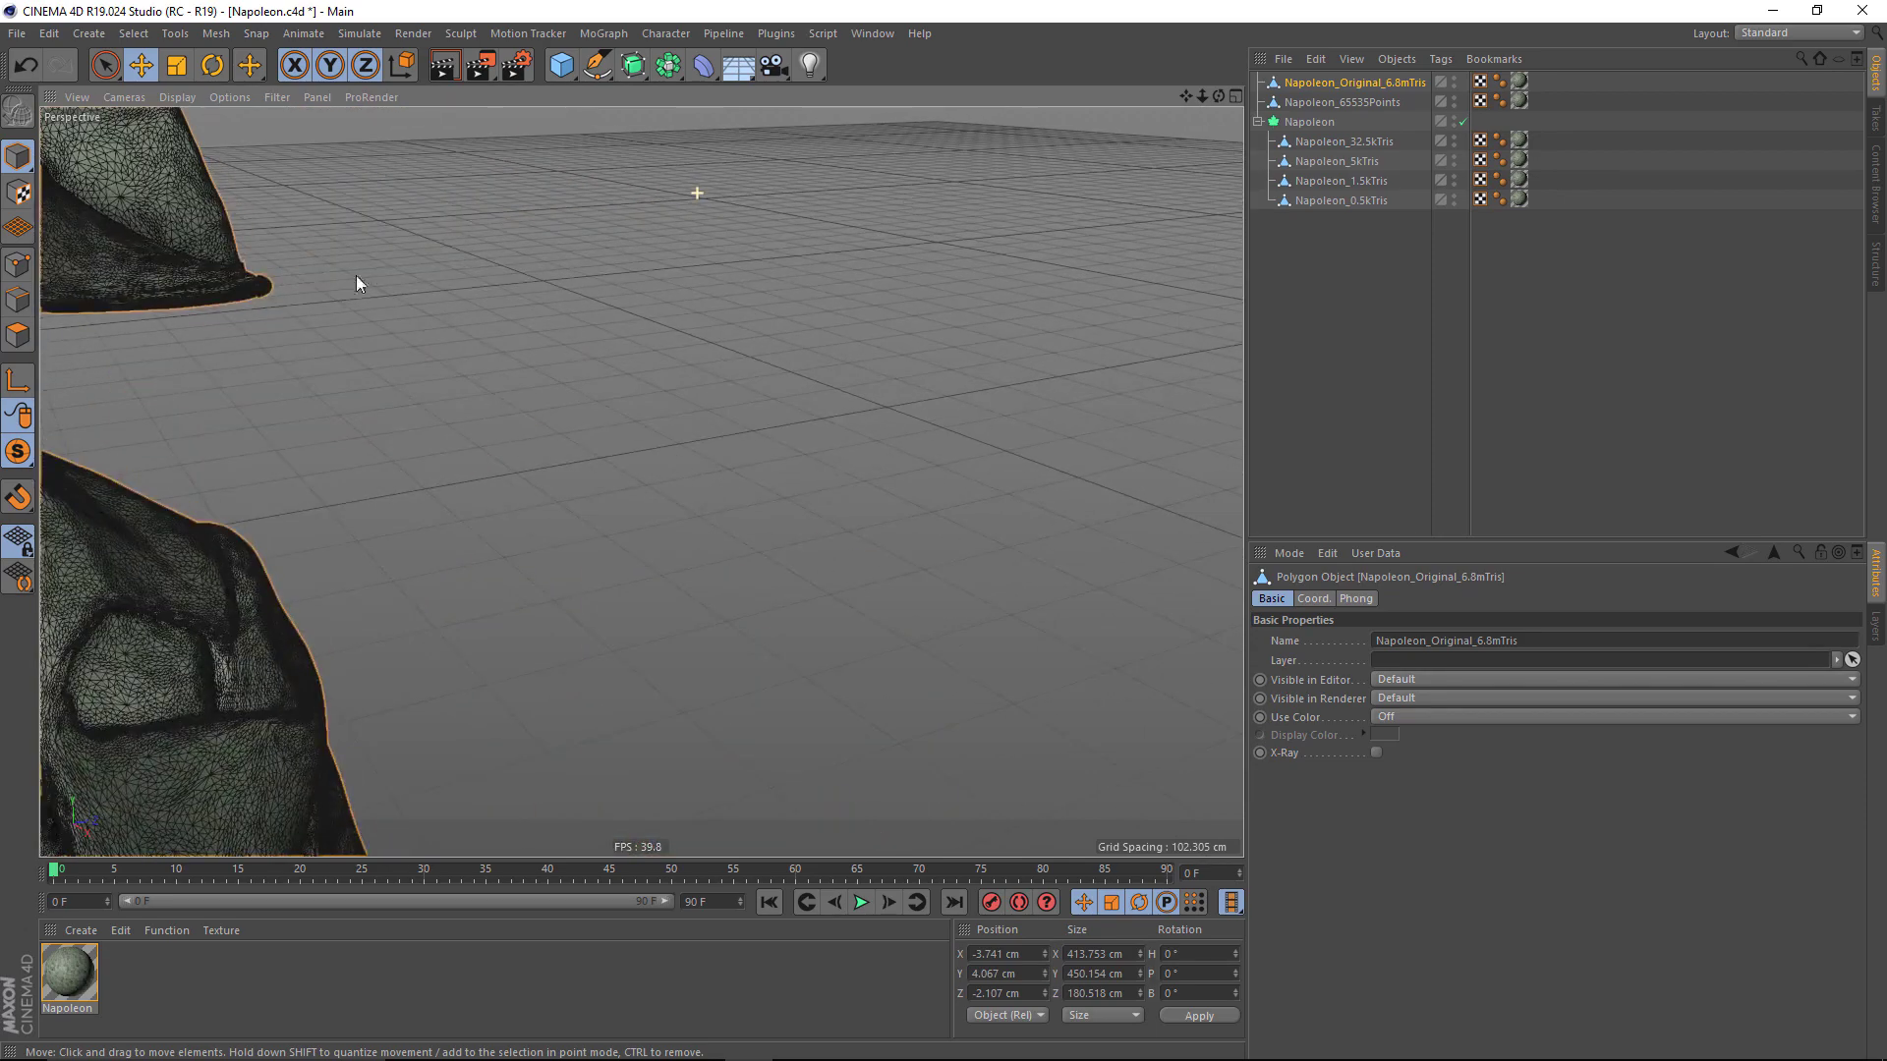
right_click_drag(116, 239, 462, 418, "alt")
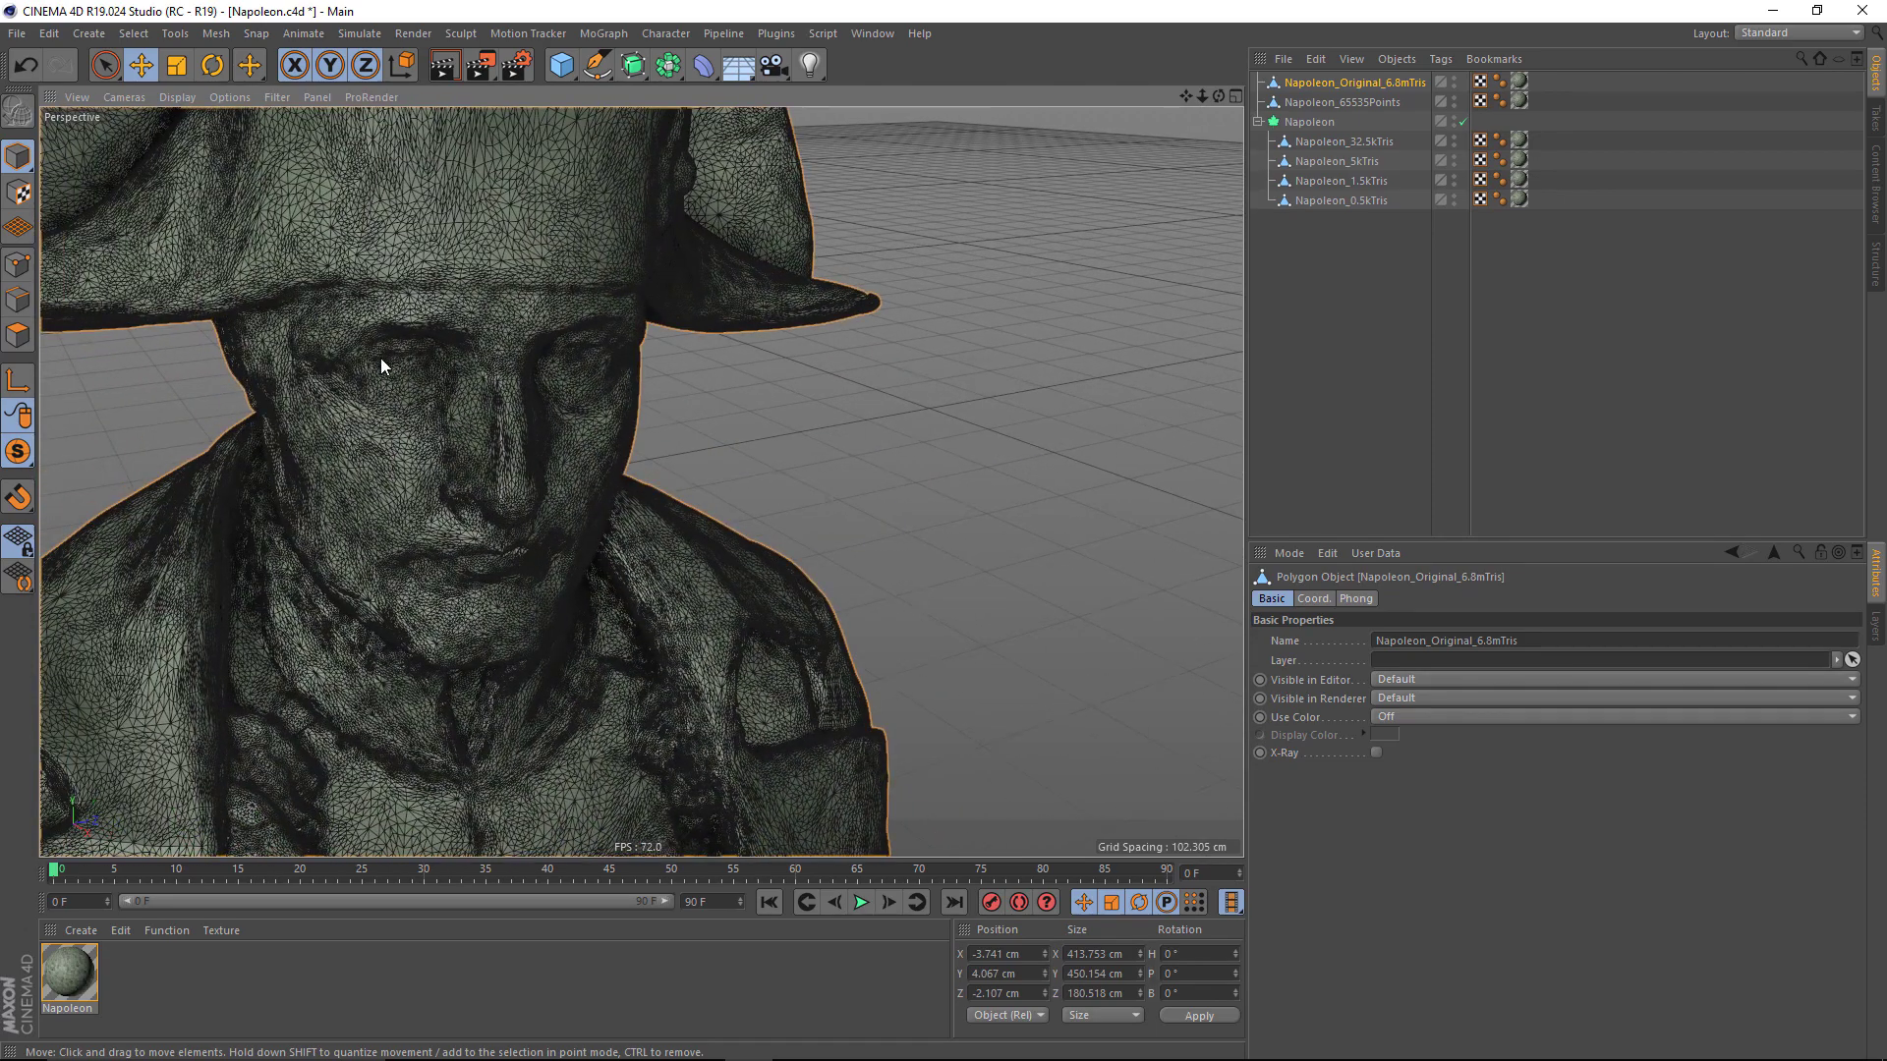
left_click_drag(381, 365, 511, 472, "alt")
right_click_drag(555, 459, 387, 415, "alt")
left_click_drag(395, 493, 408, 531, "alt")
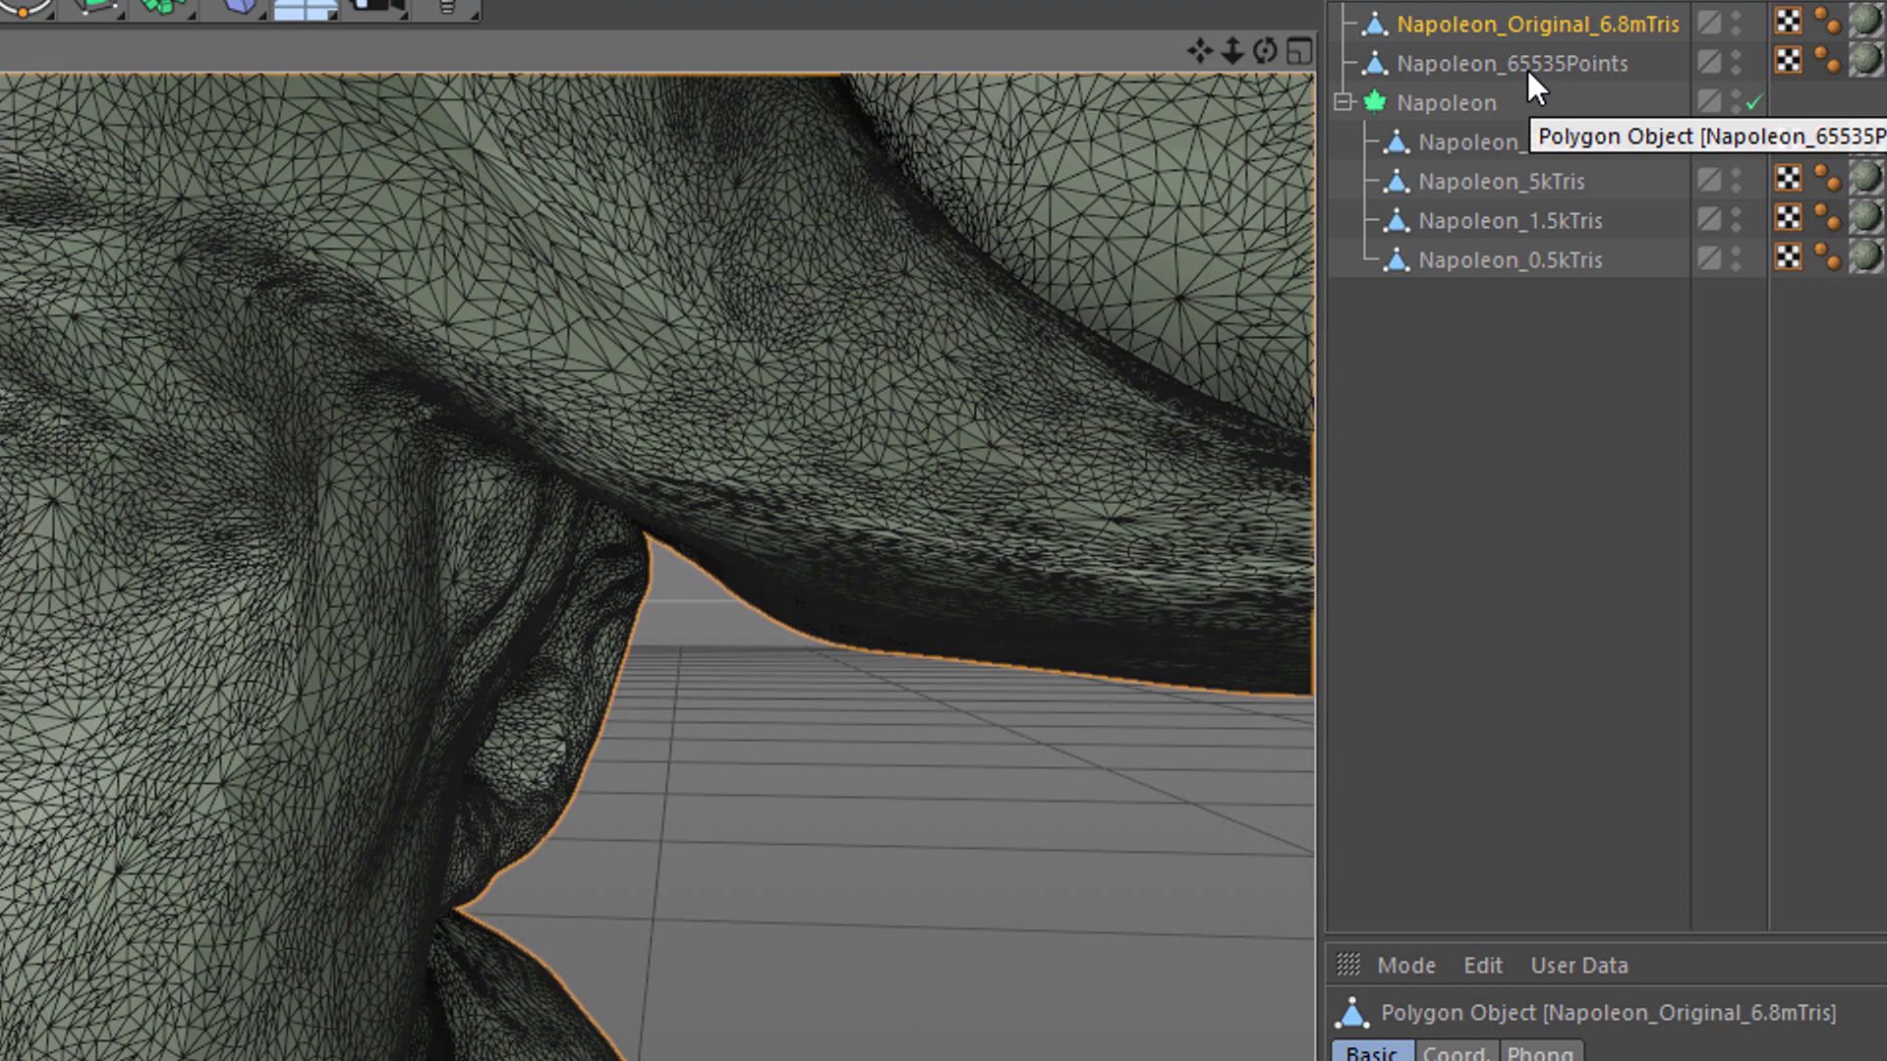
Step: Select Napoleon_65535Points and start an FBX (*.fbx) export
left_click(1528, 72)
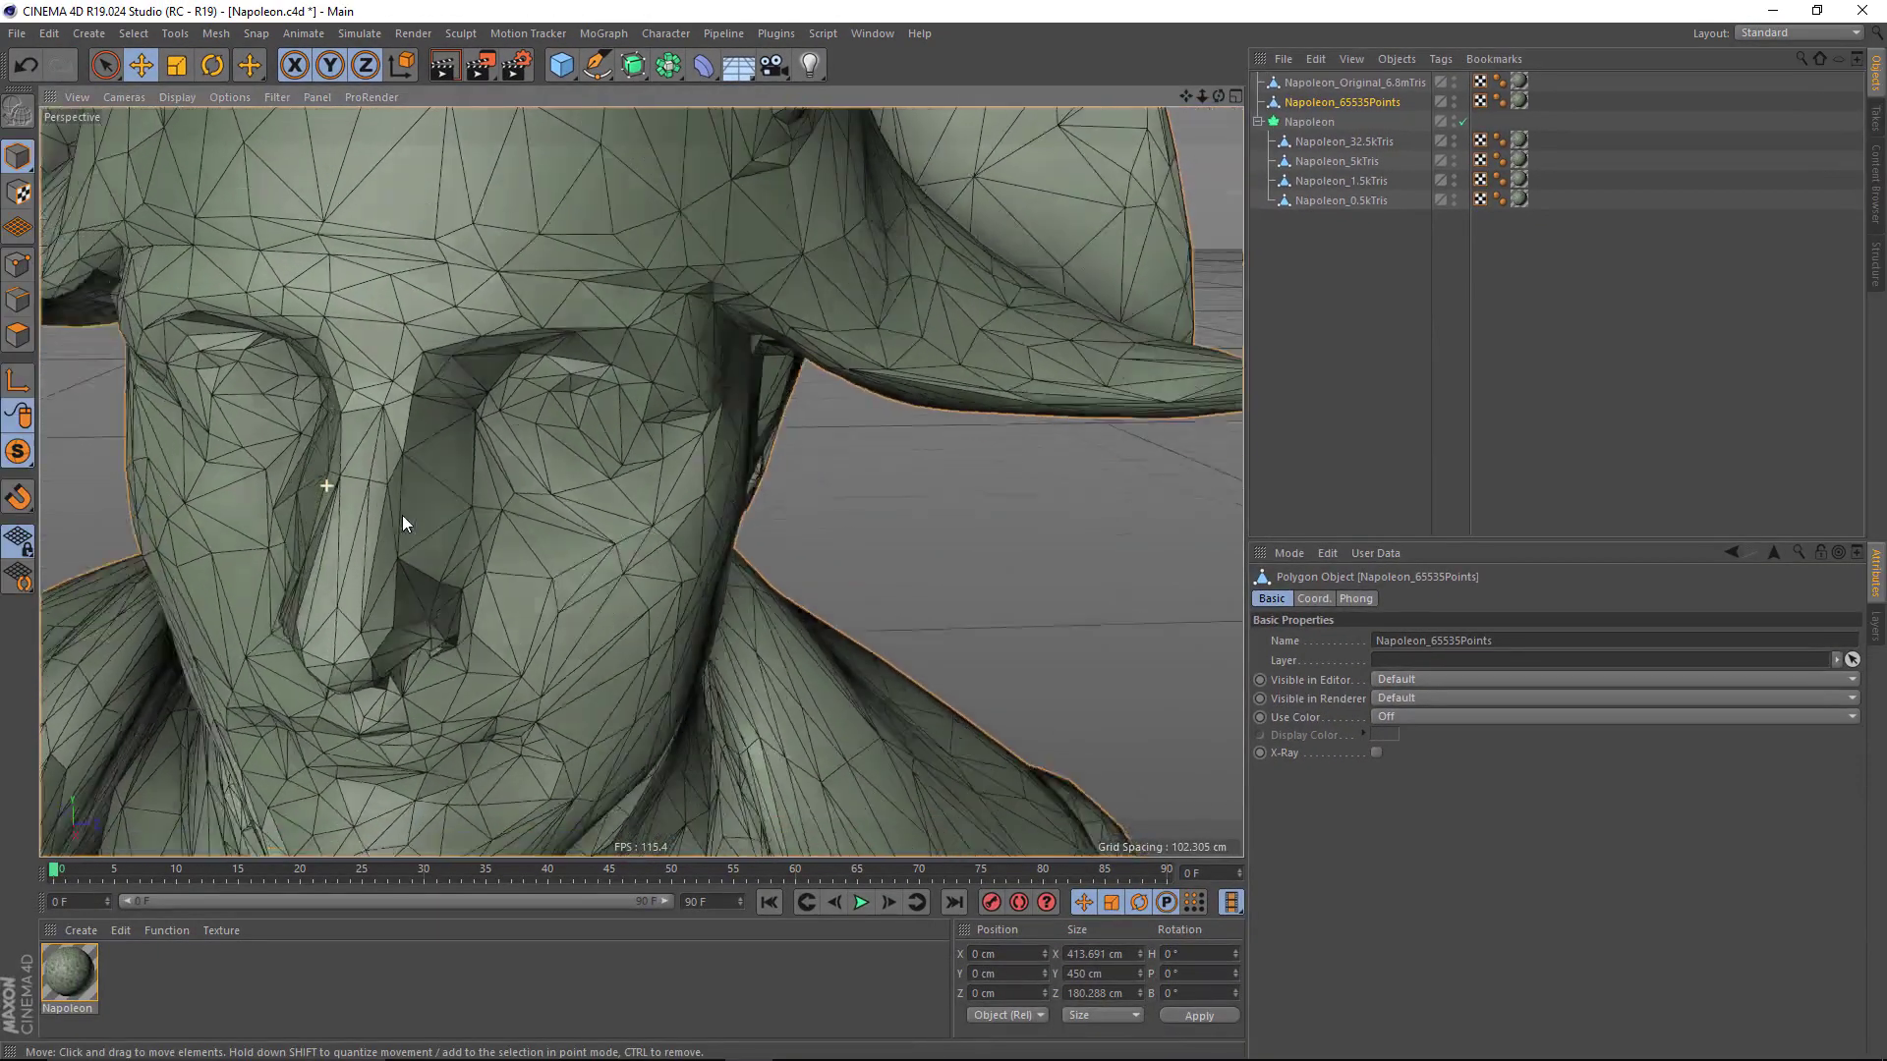
left_click_drag(403, 515, 747, 344, "alt")
scroll(474, 403, "down", 5)
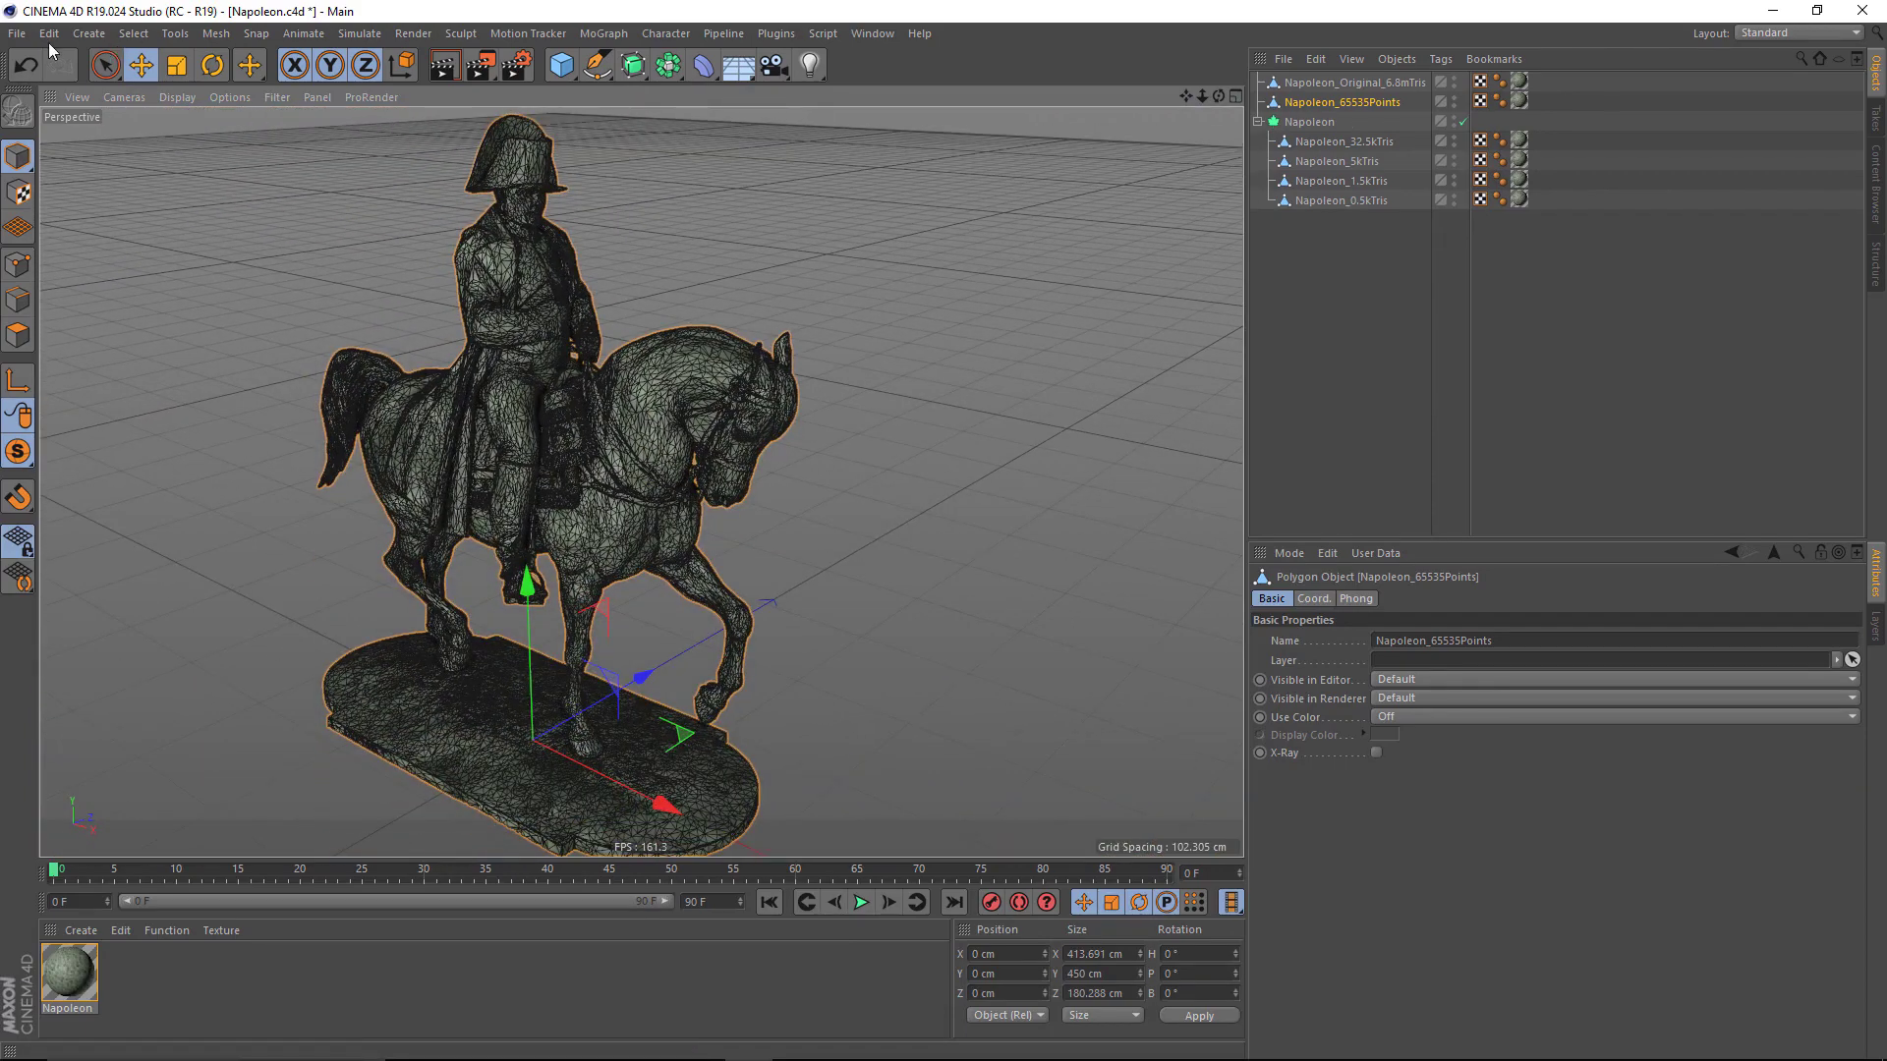
left_click(17, 32)
mouse_move(67, 391)
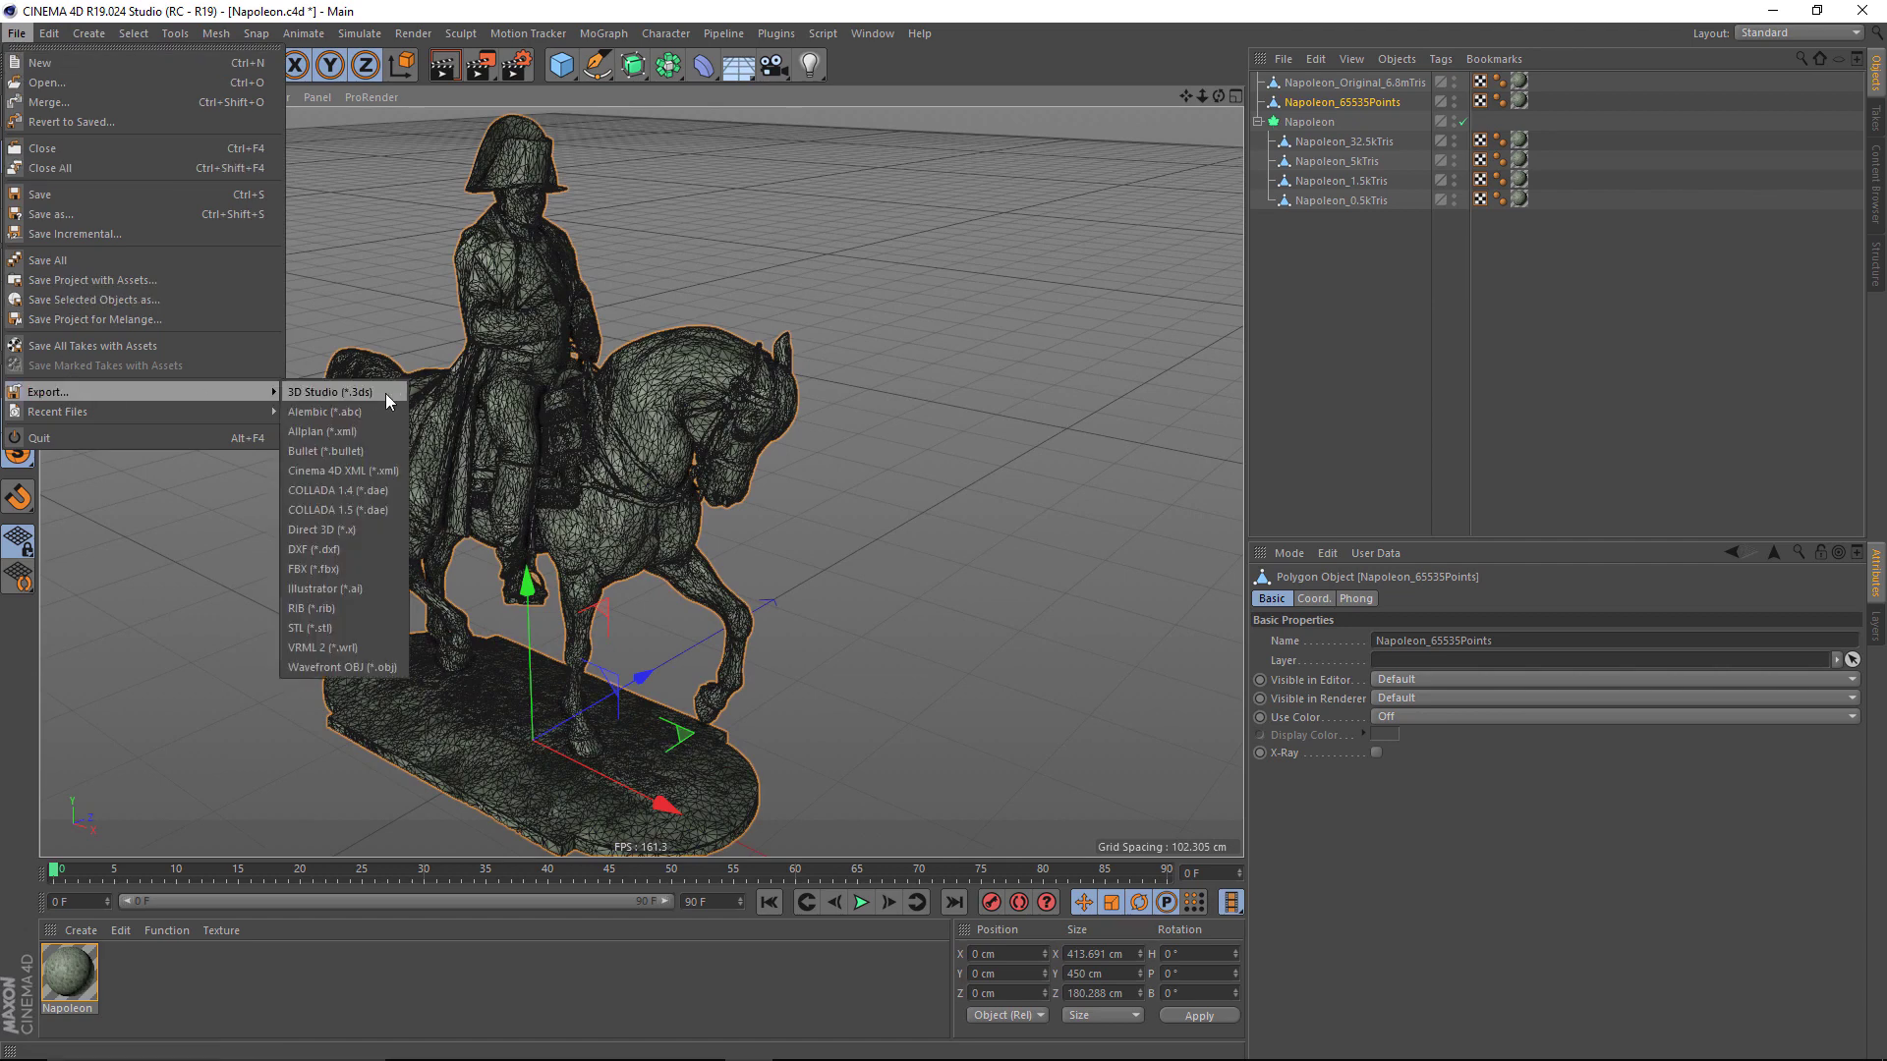
left_click(345, 568)
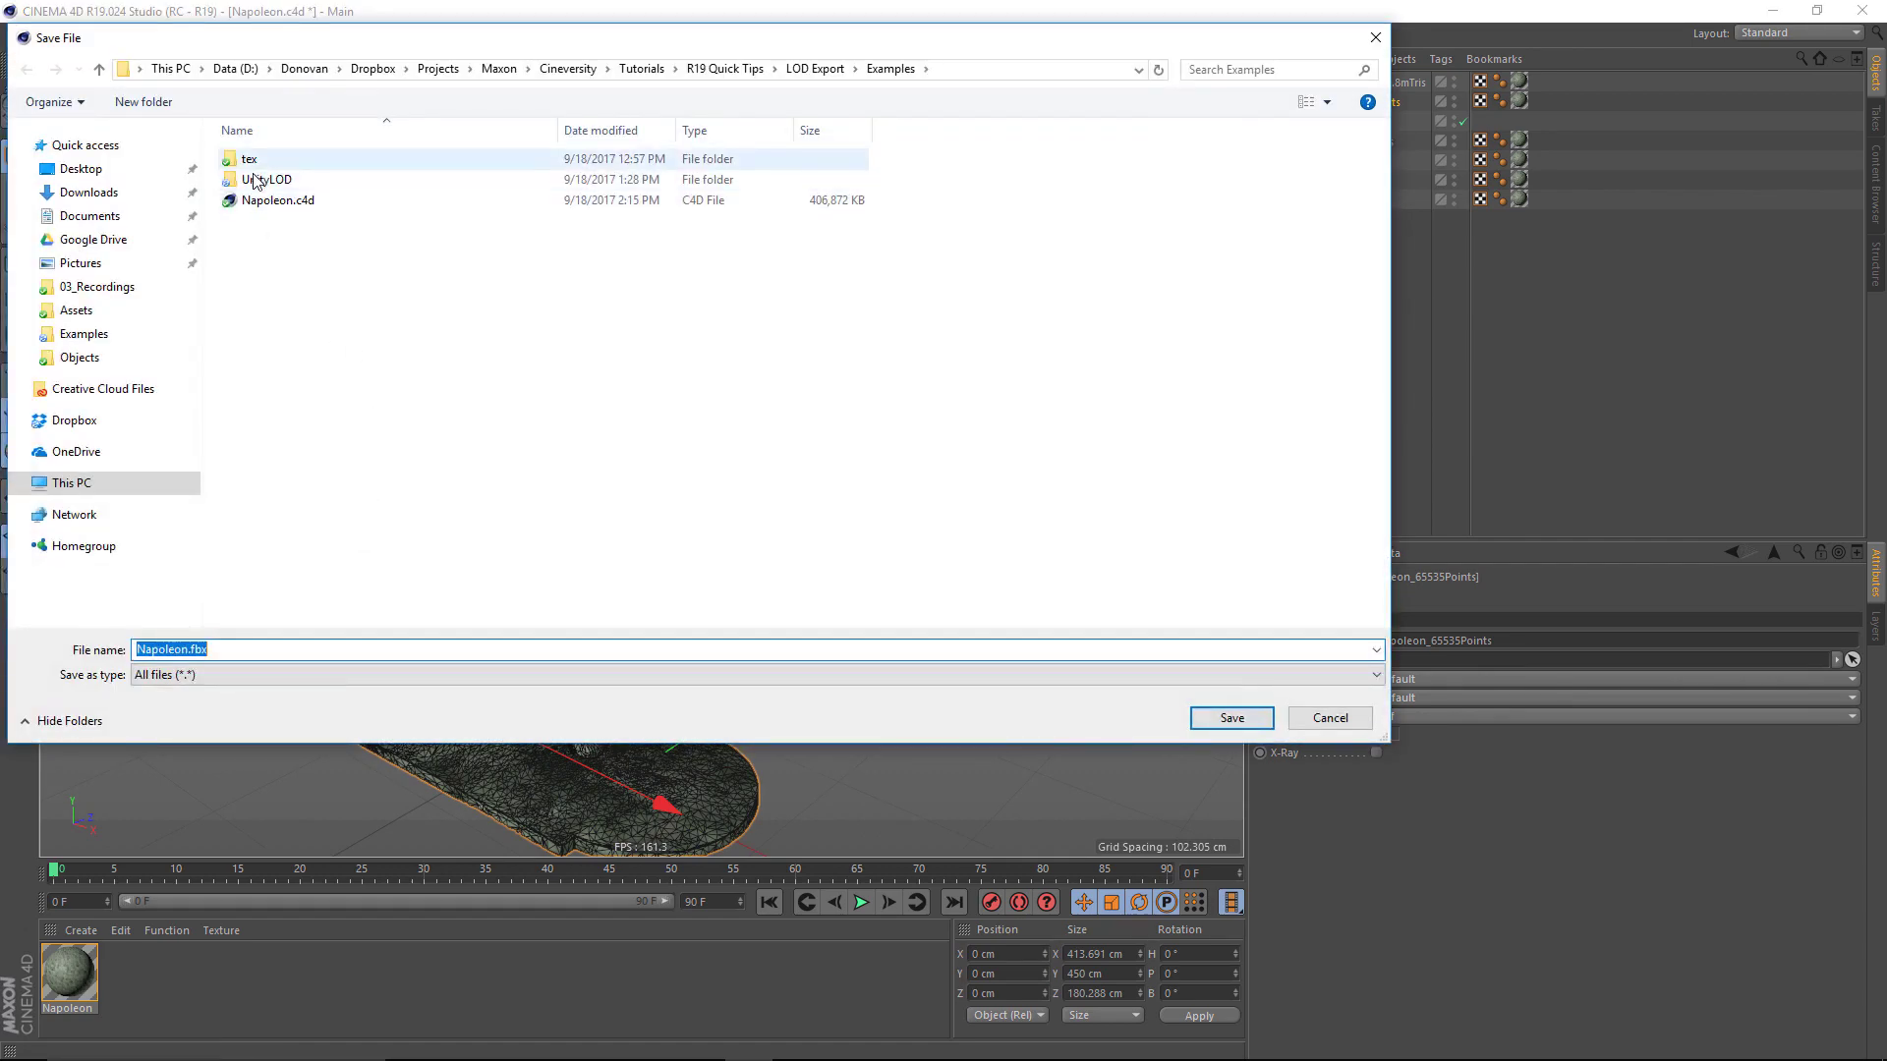
Step: Browse to UnityLOD > Assets > Objects and save the export as Napoleon.fbx
double_click(255, 180)
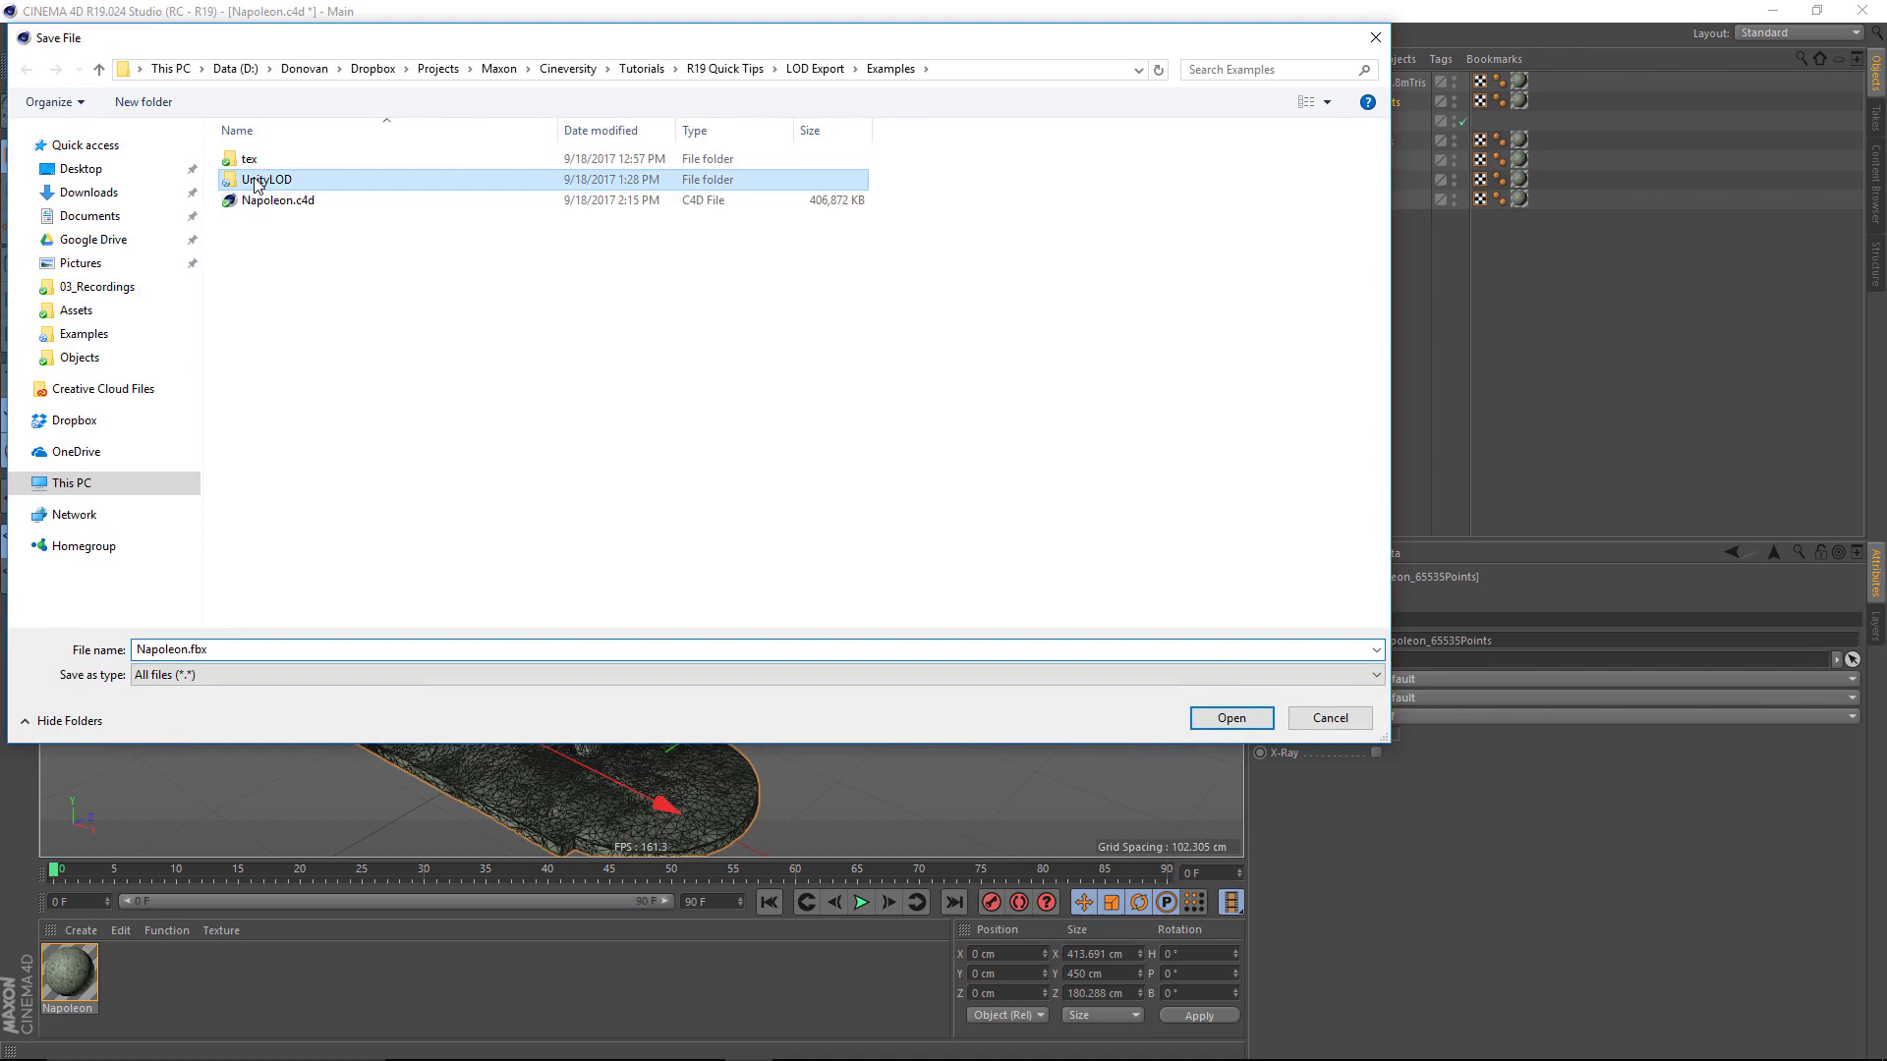
double_click(260, 159)
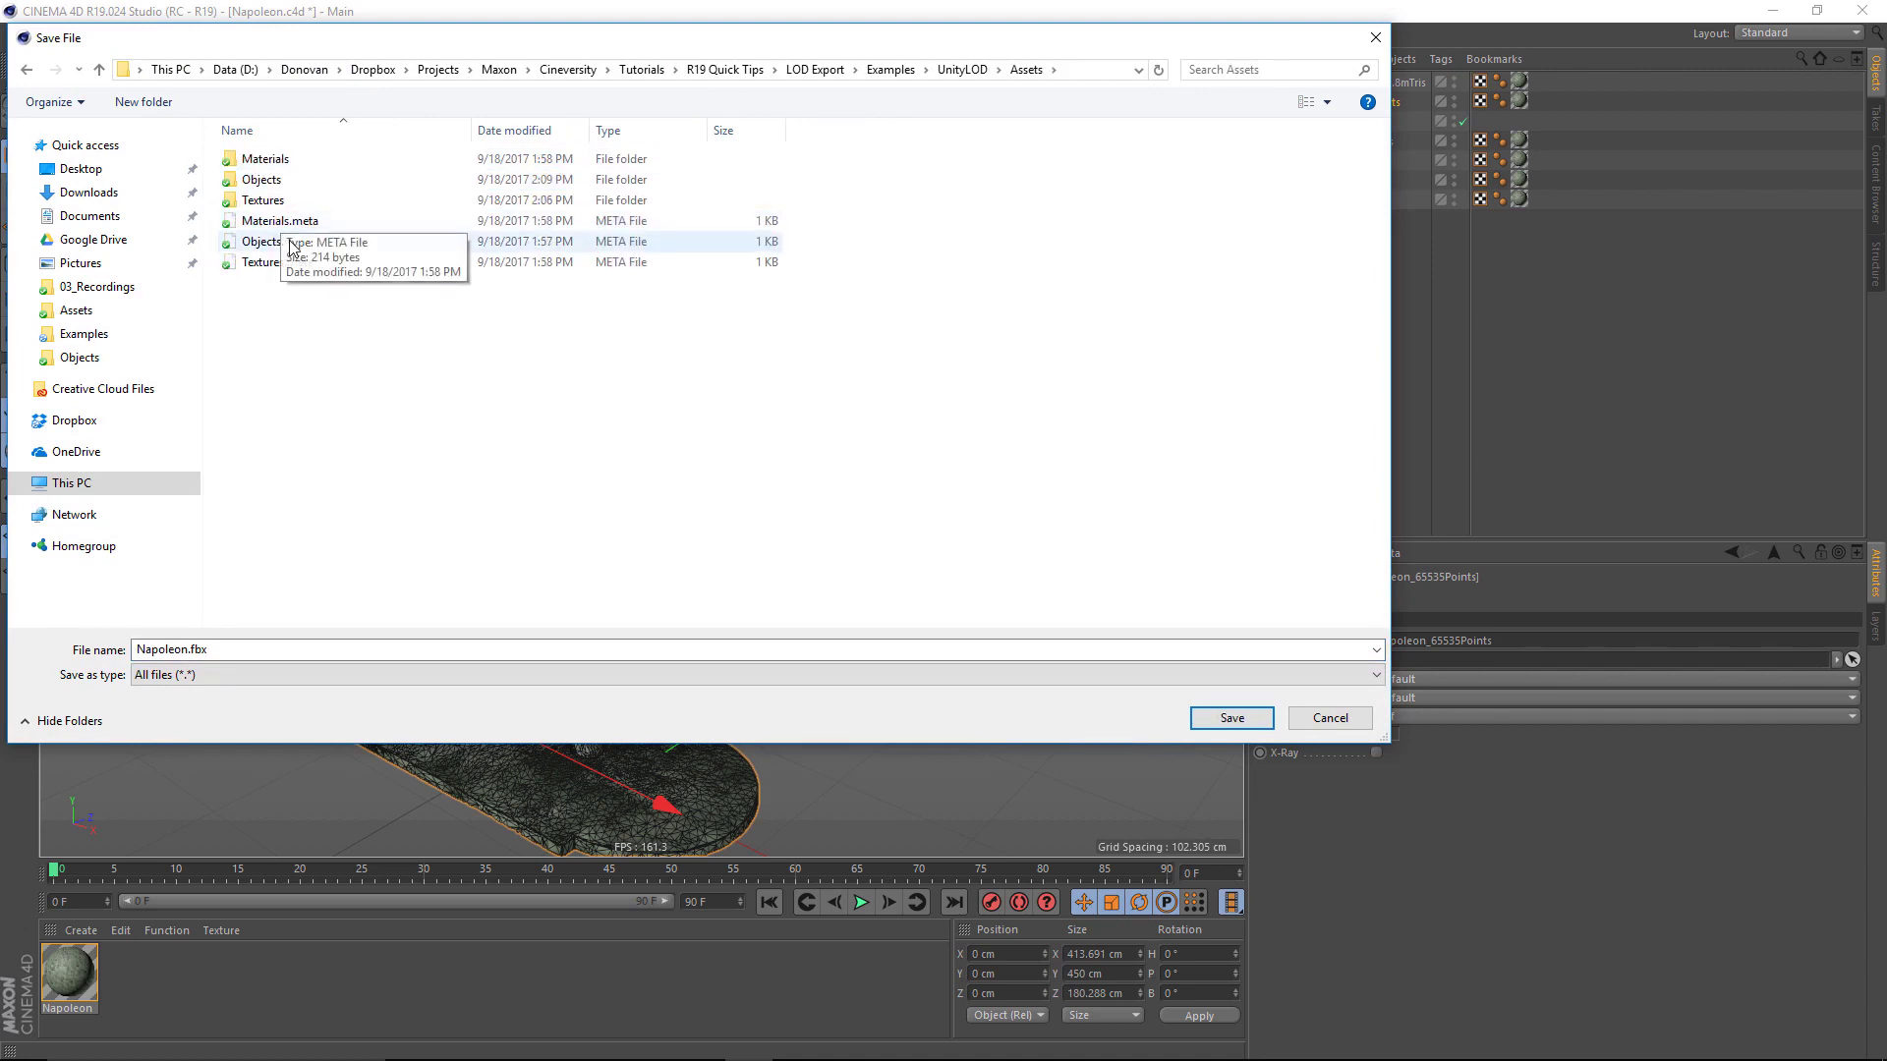
left_click(269, 183)
double_click(270, 183)
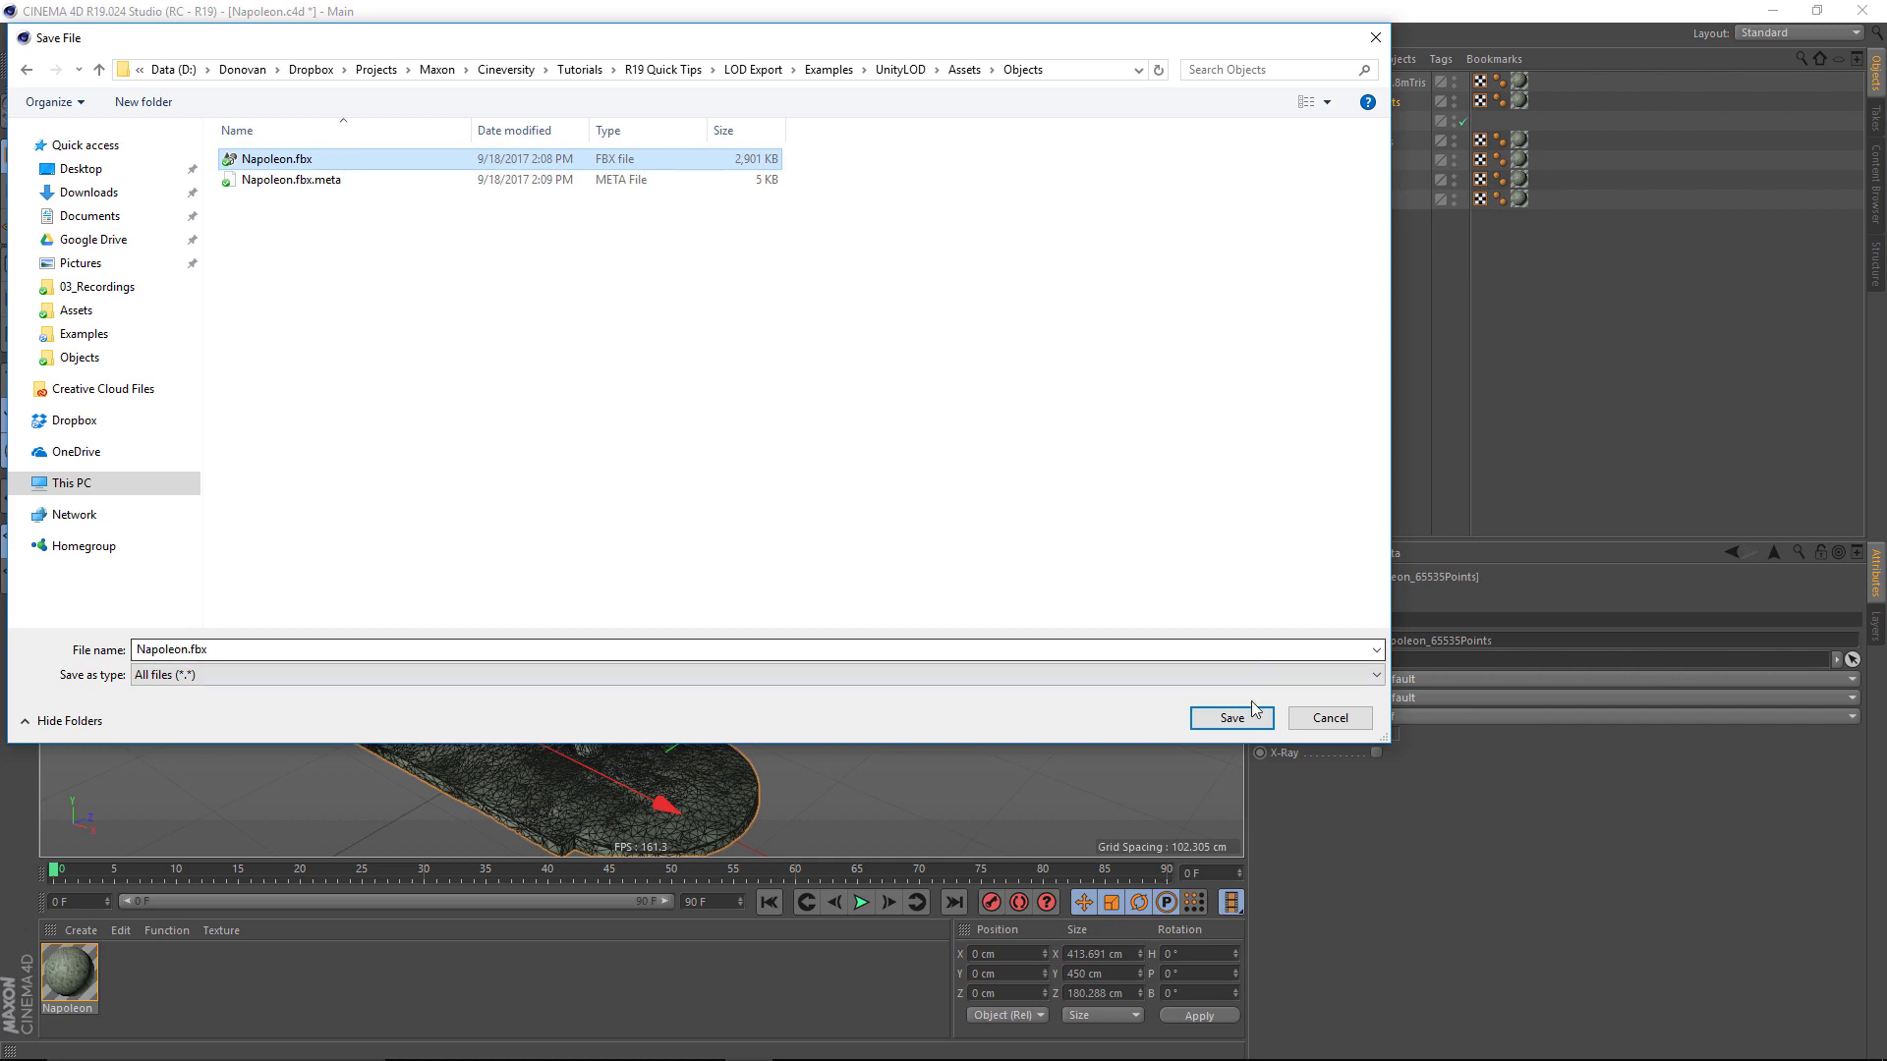
left_click(1219, 723)
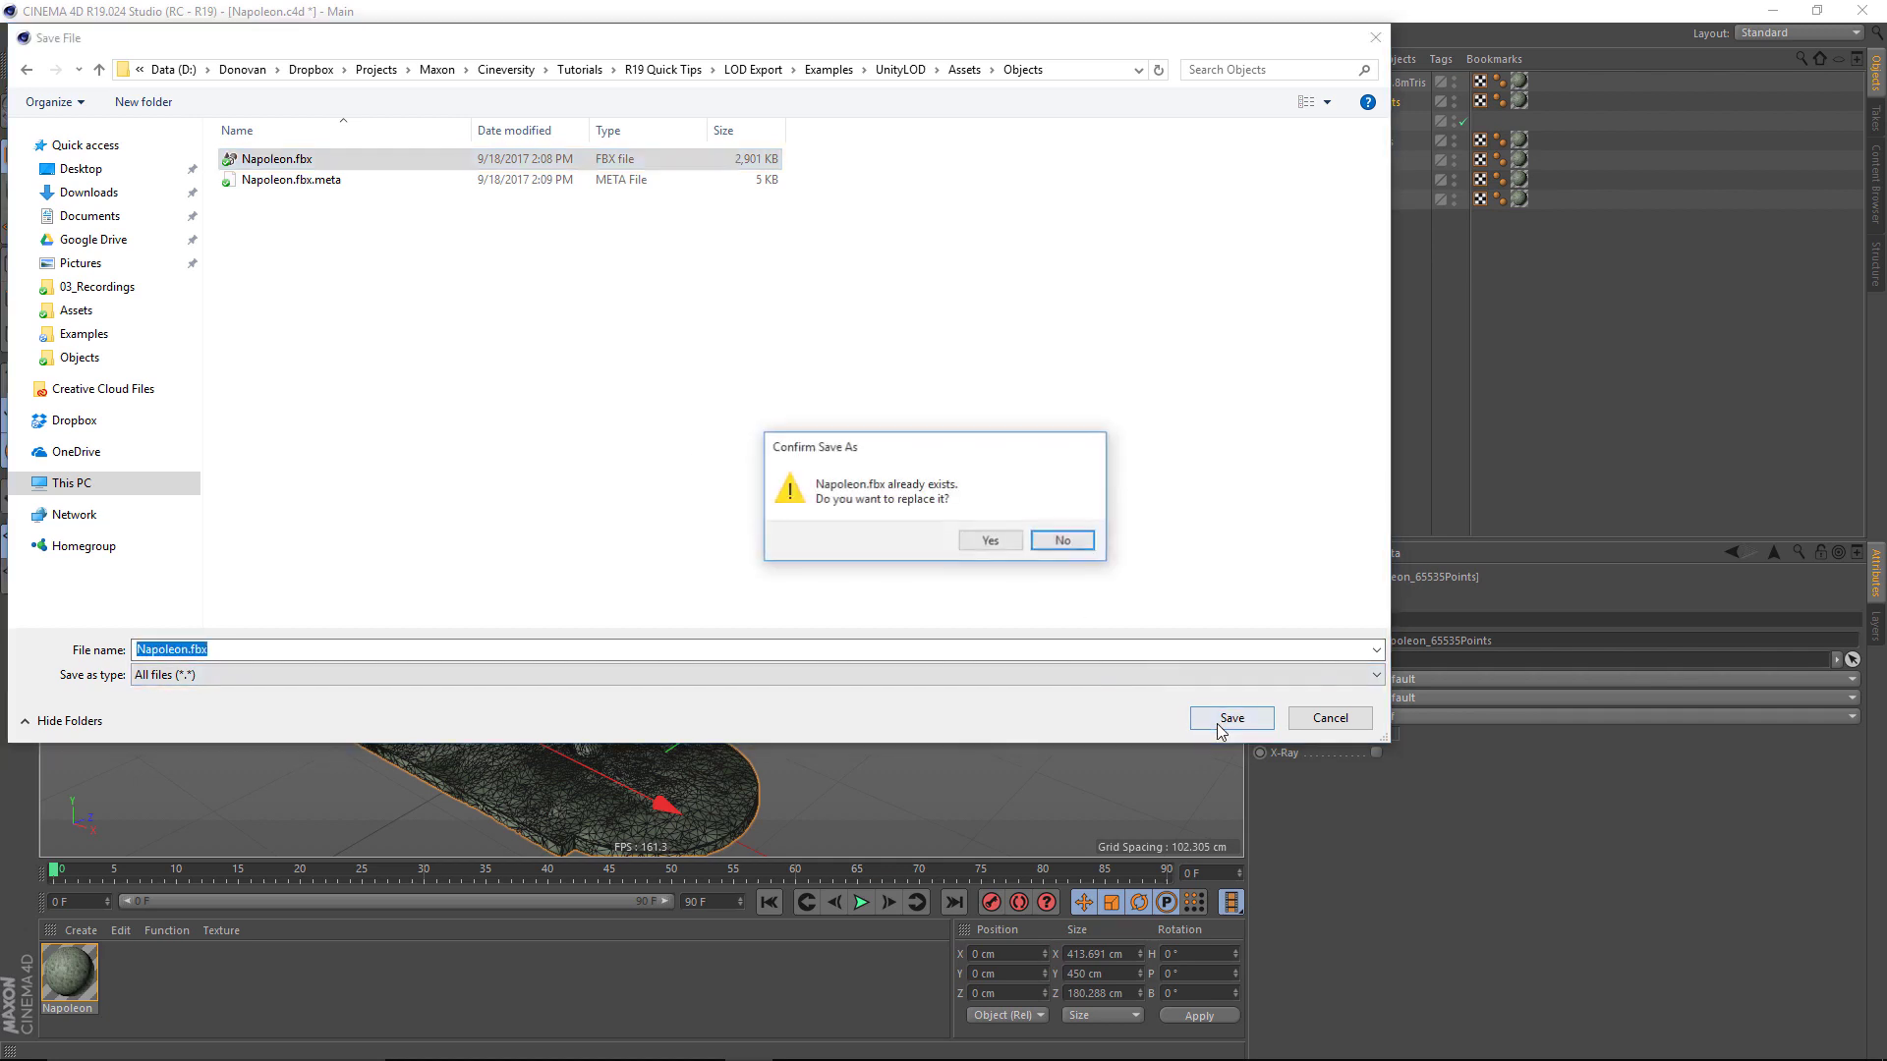
Step: Confirm replacing Napoleon.fbx and export with the LOD Name Suffix option turned off
left_click(987, 542)
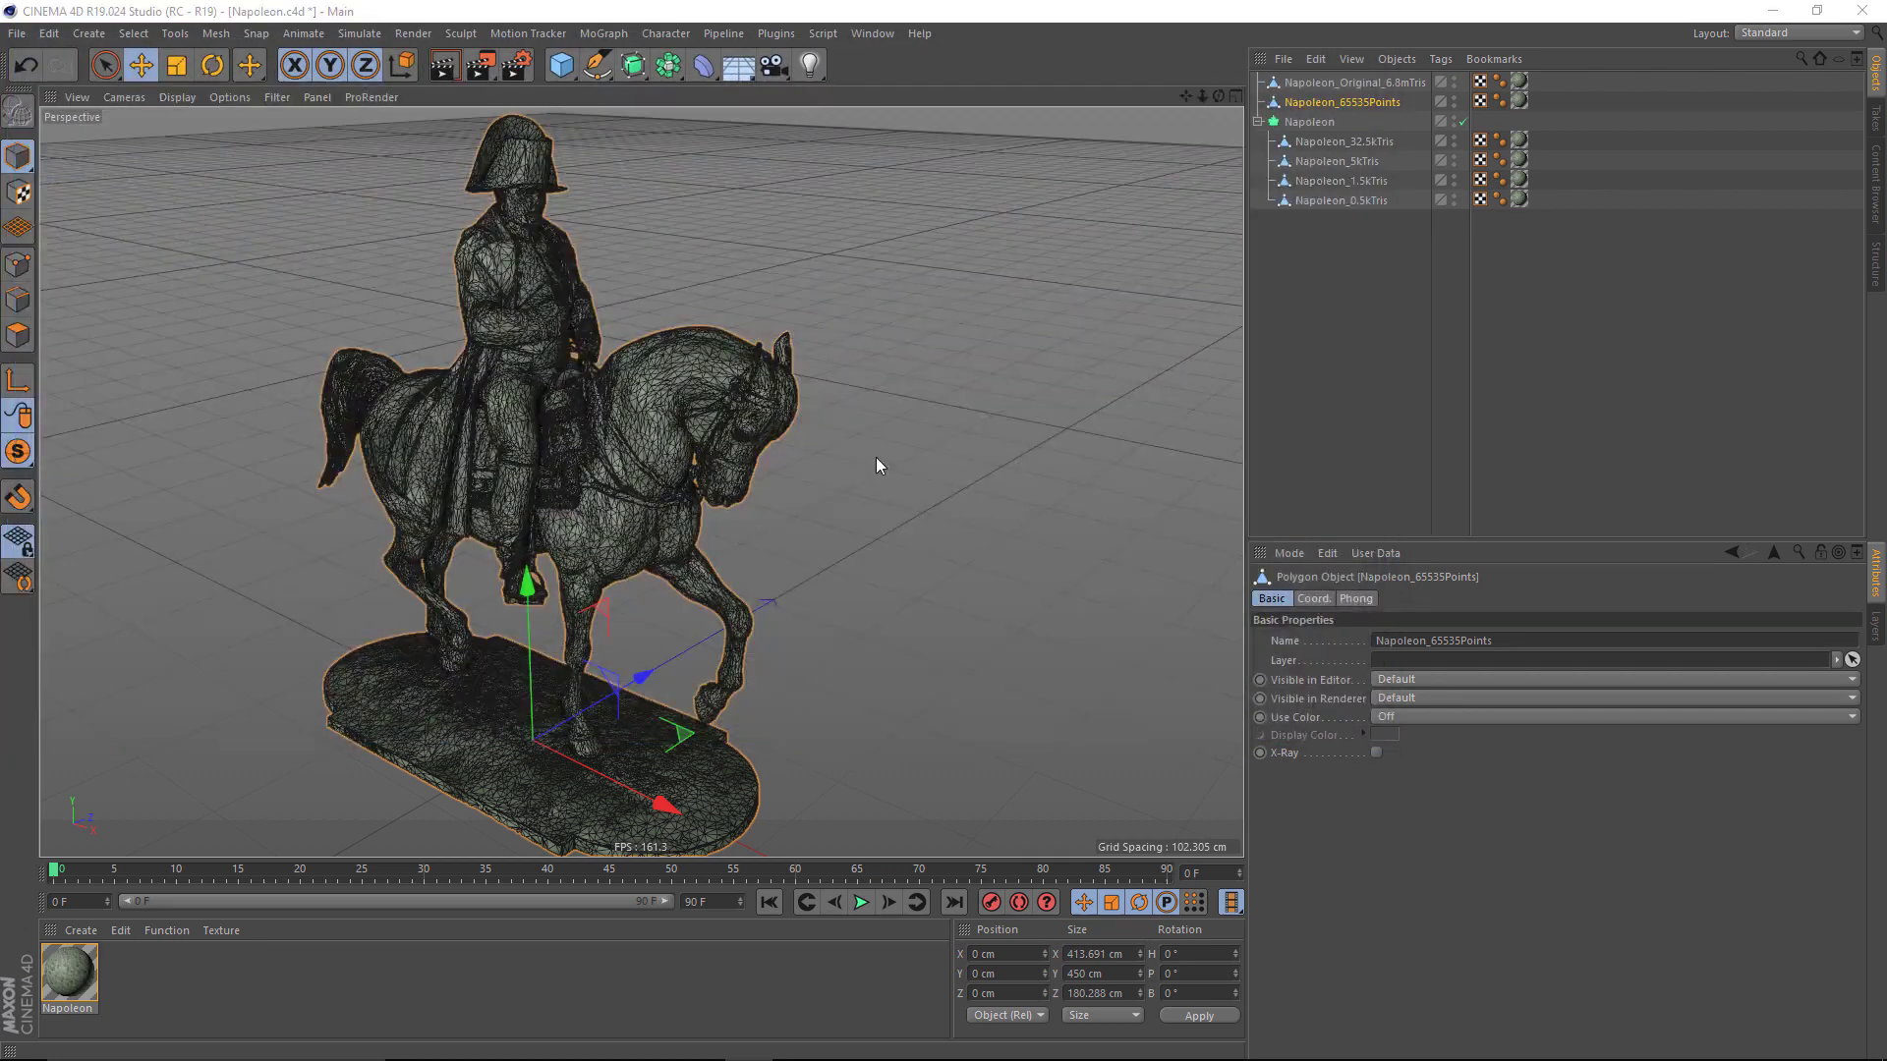
left_click_drag(918, 294, 818, 276)
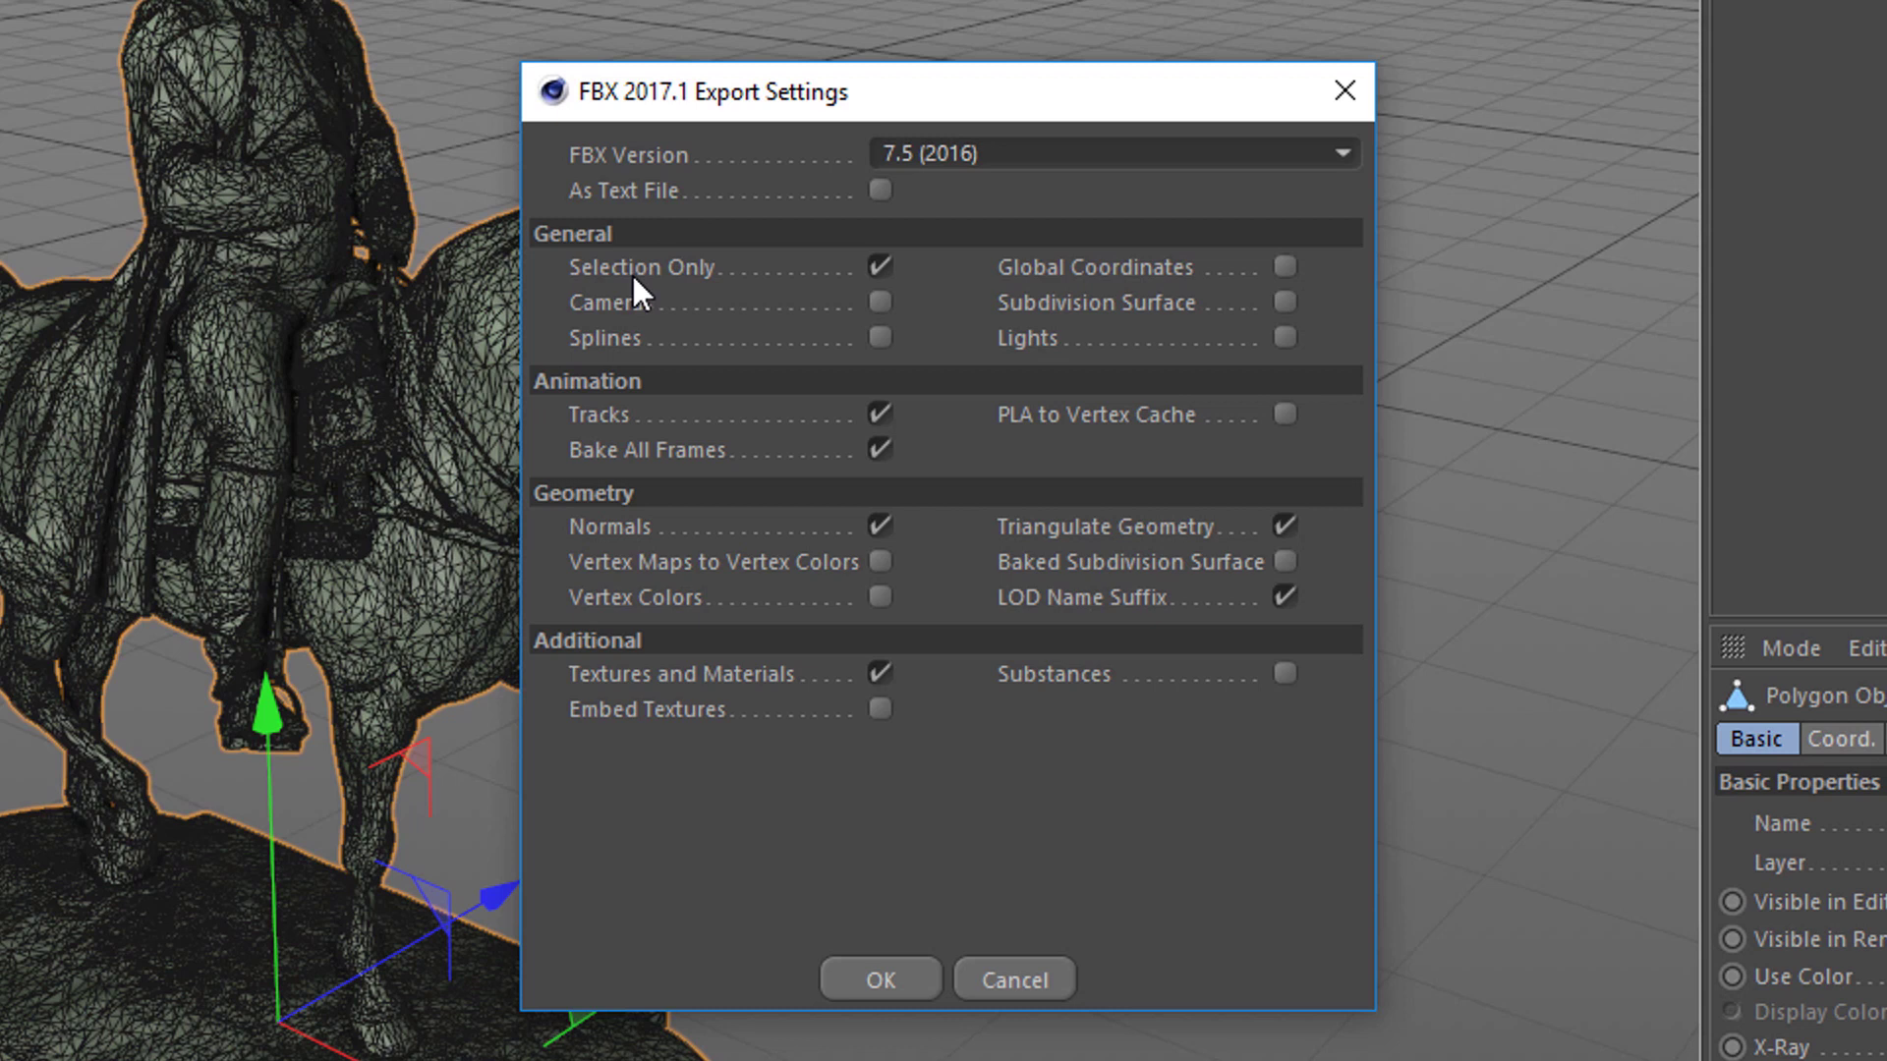
left_click(658, 268)
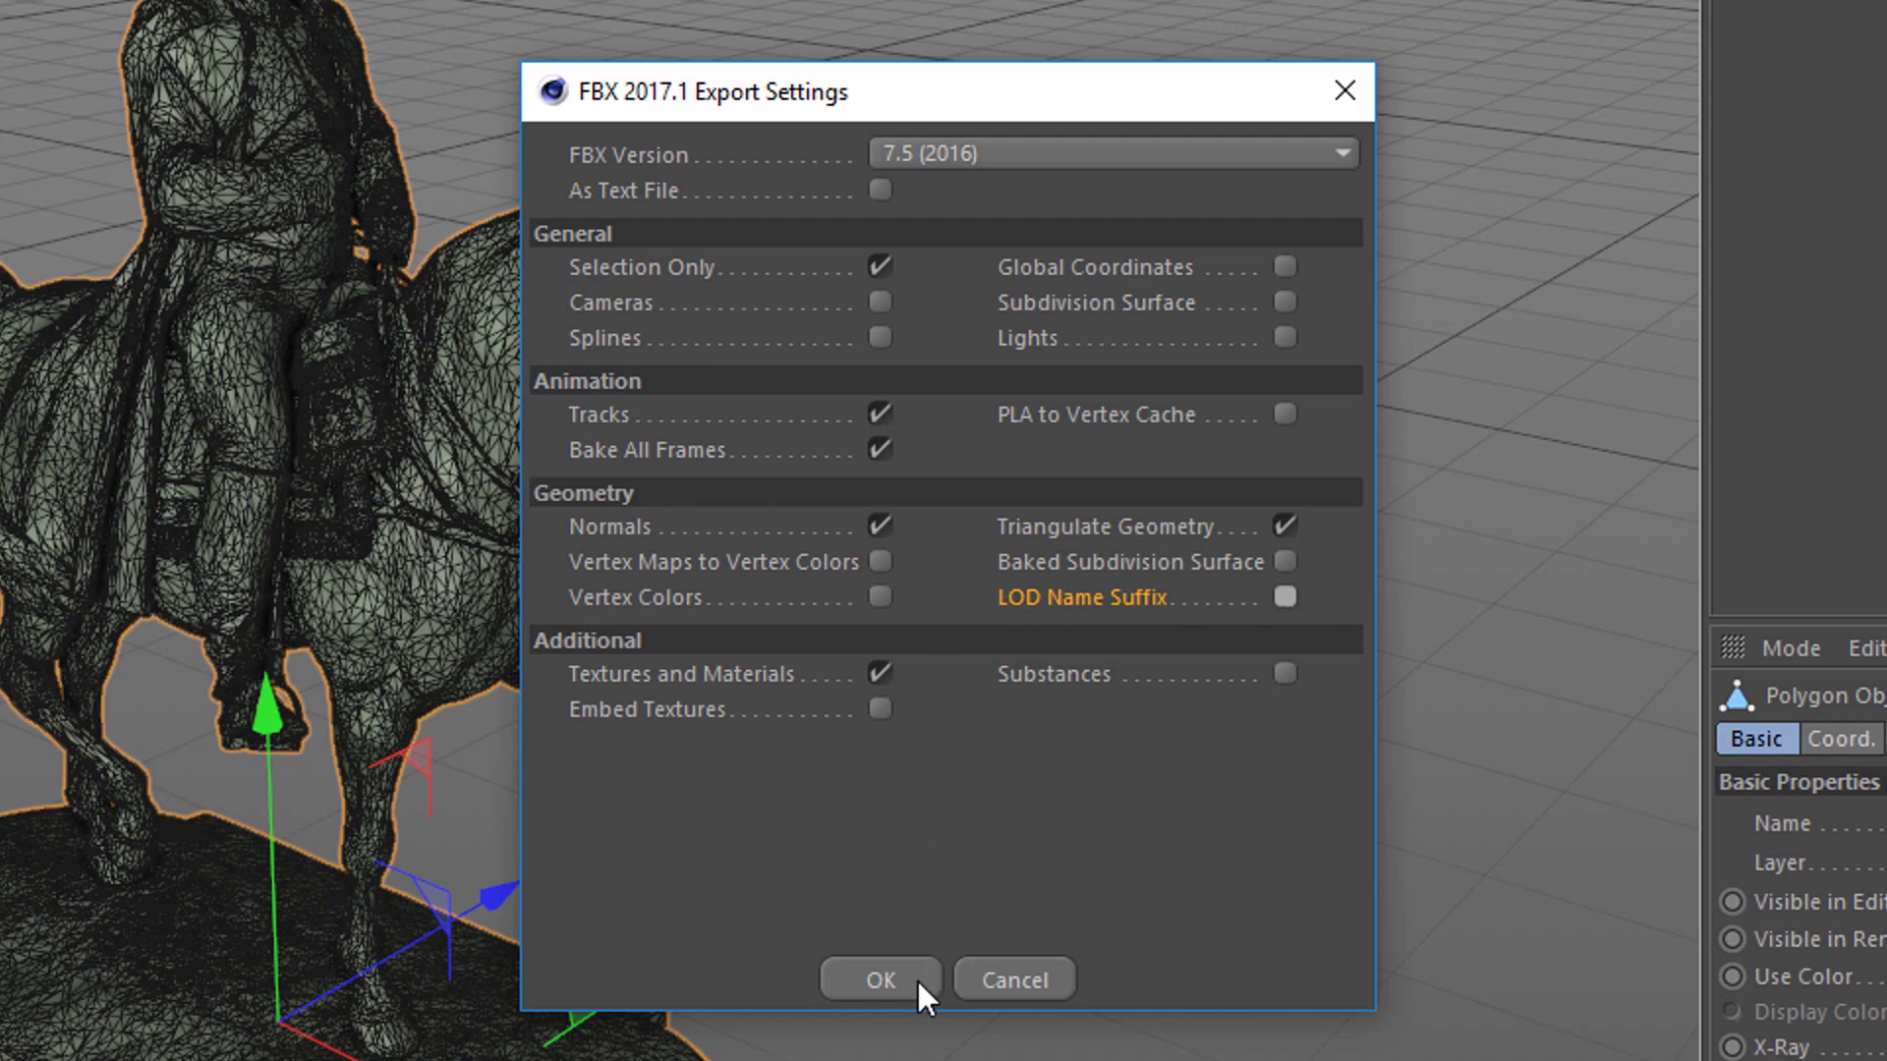
left_click(877, 982)
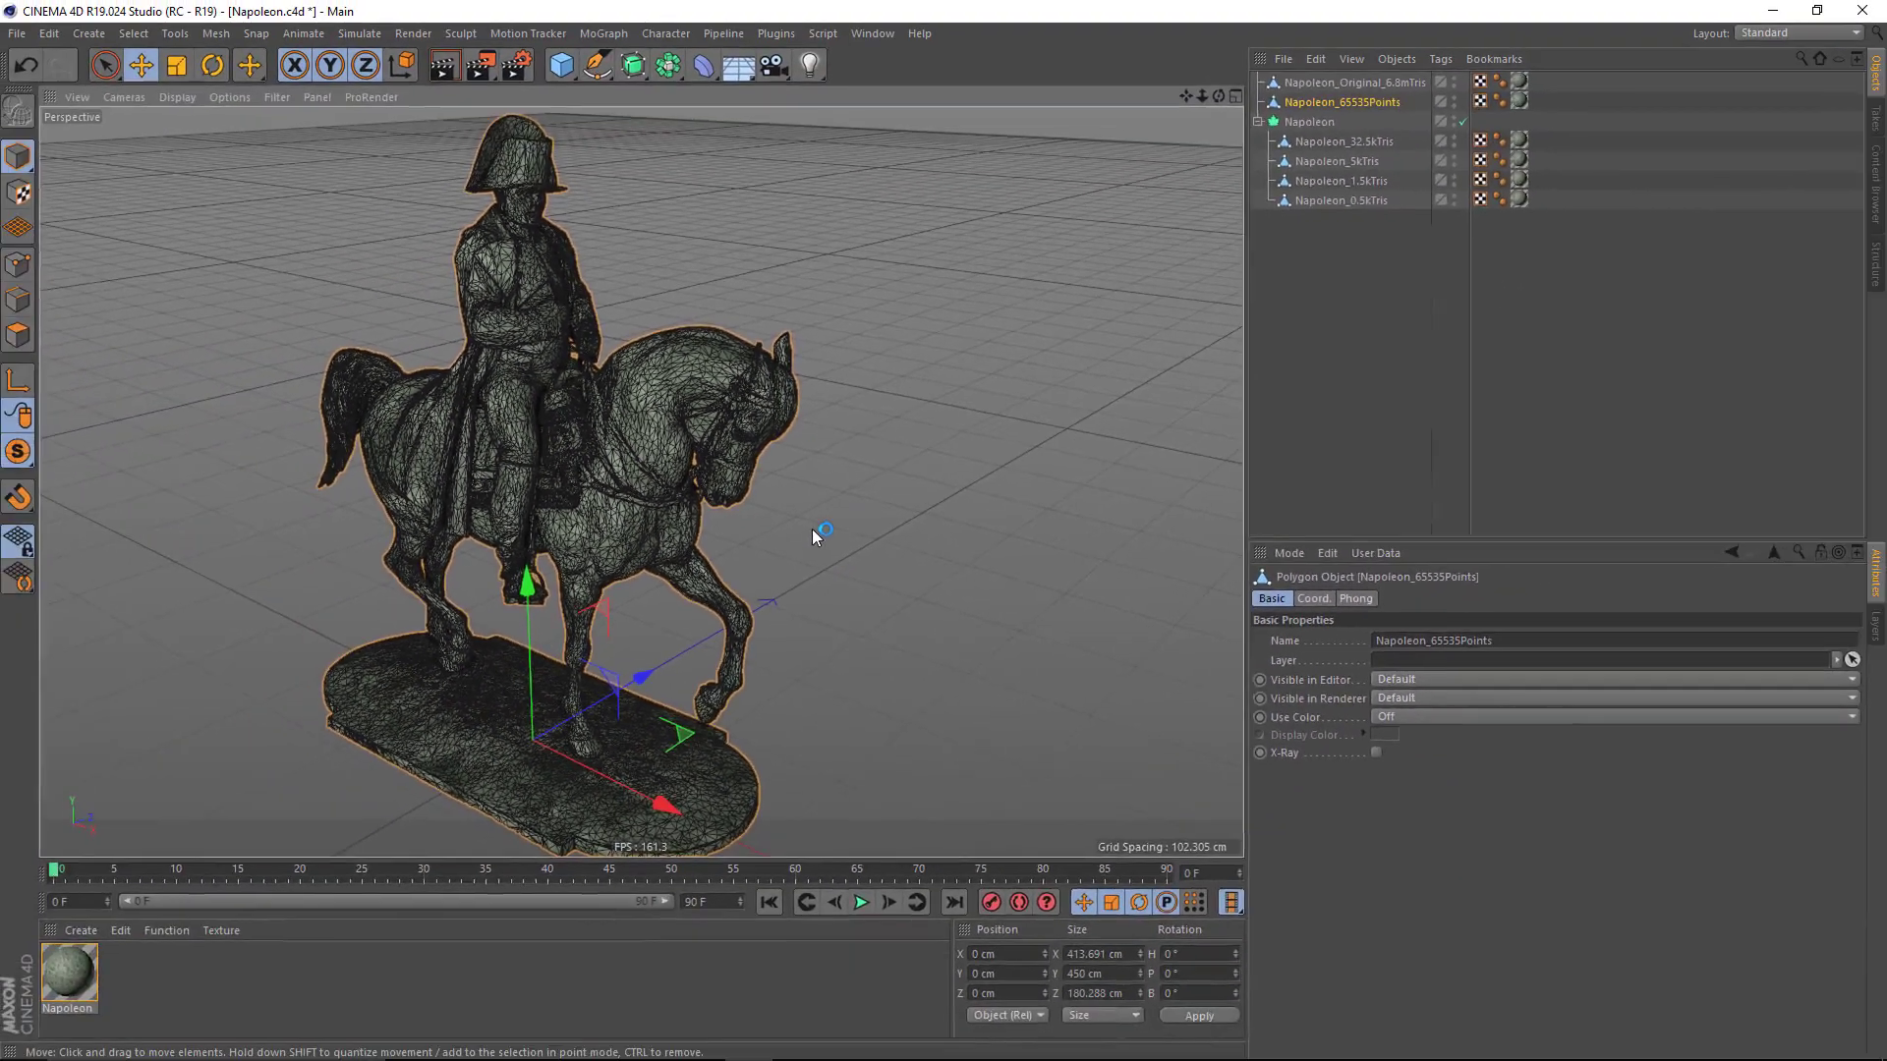
key("alt+Tab")
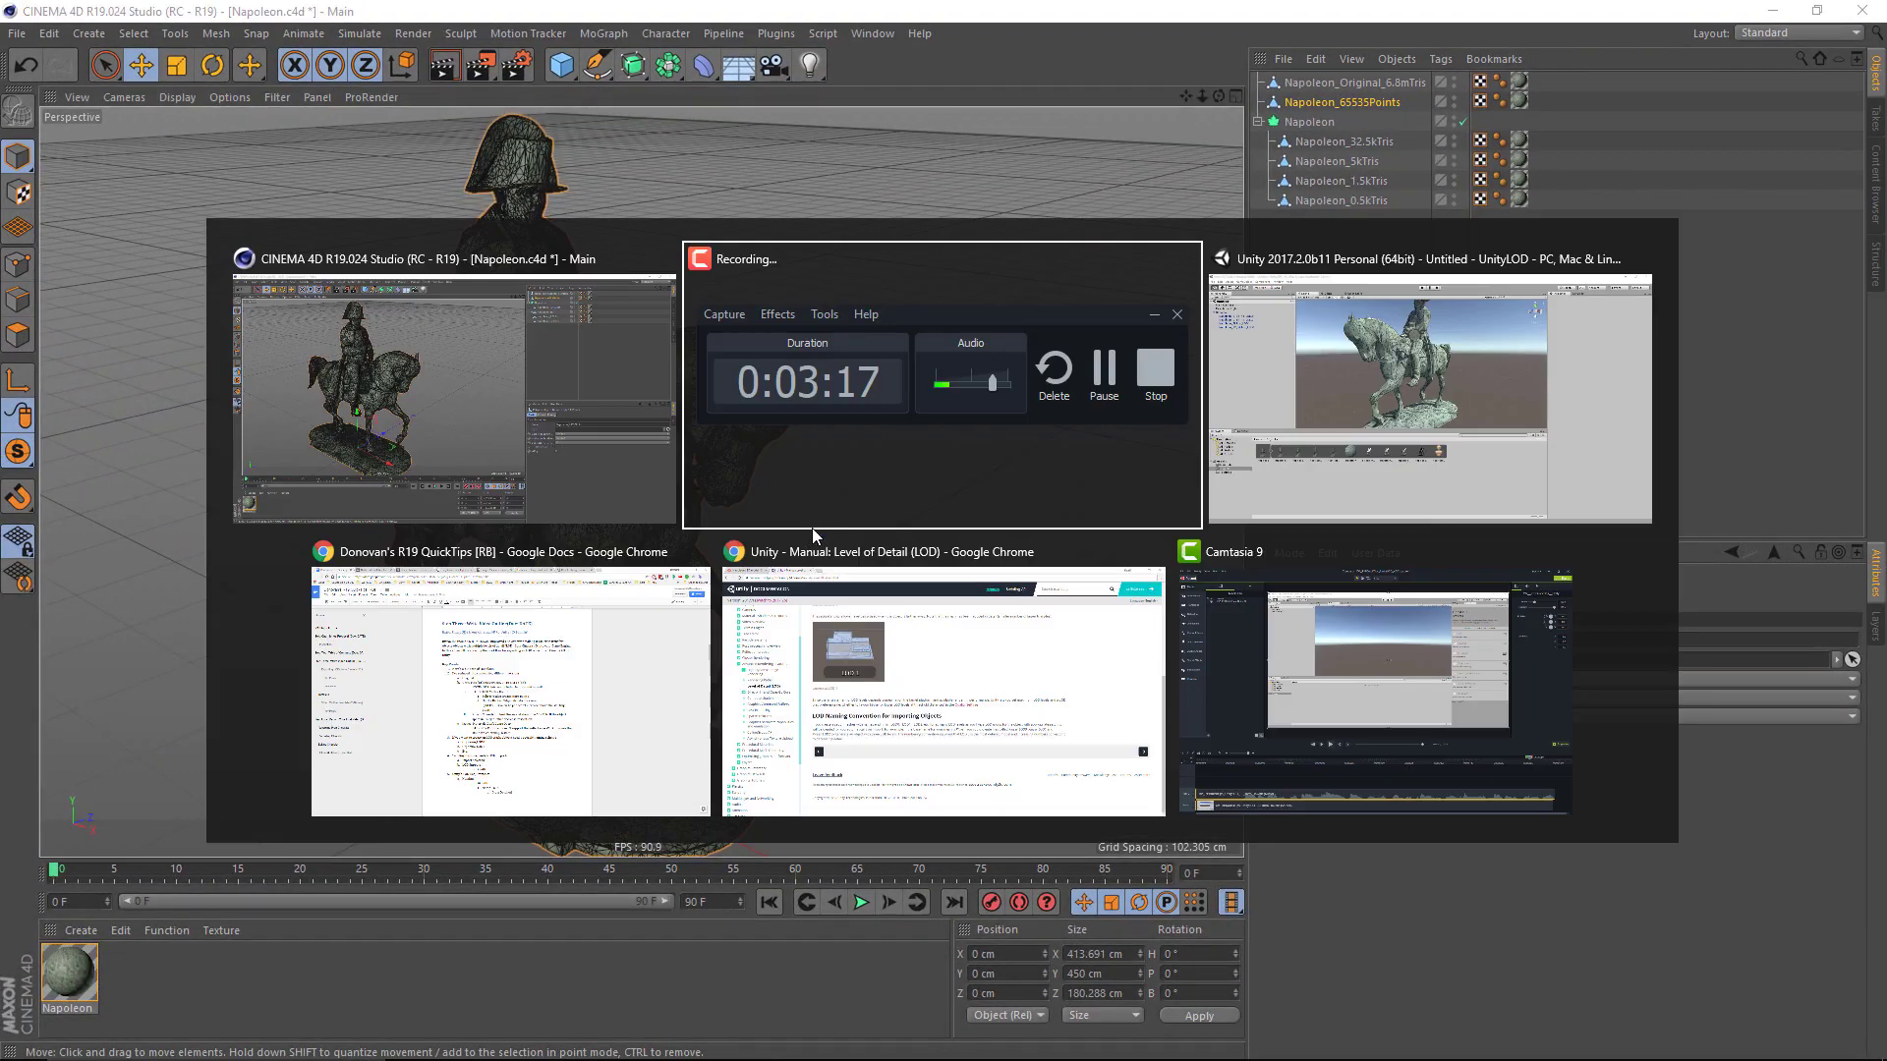
Step: In Unity, select the Napoleon model, then each of MeshPart0 through MeshPart4
left_click(1318, 393)
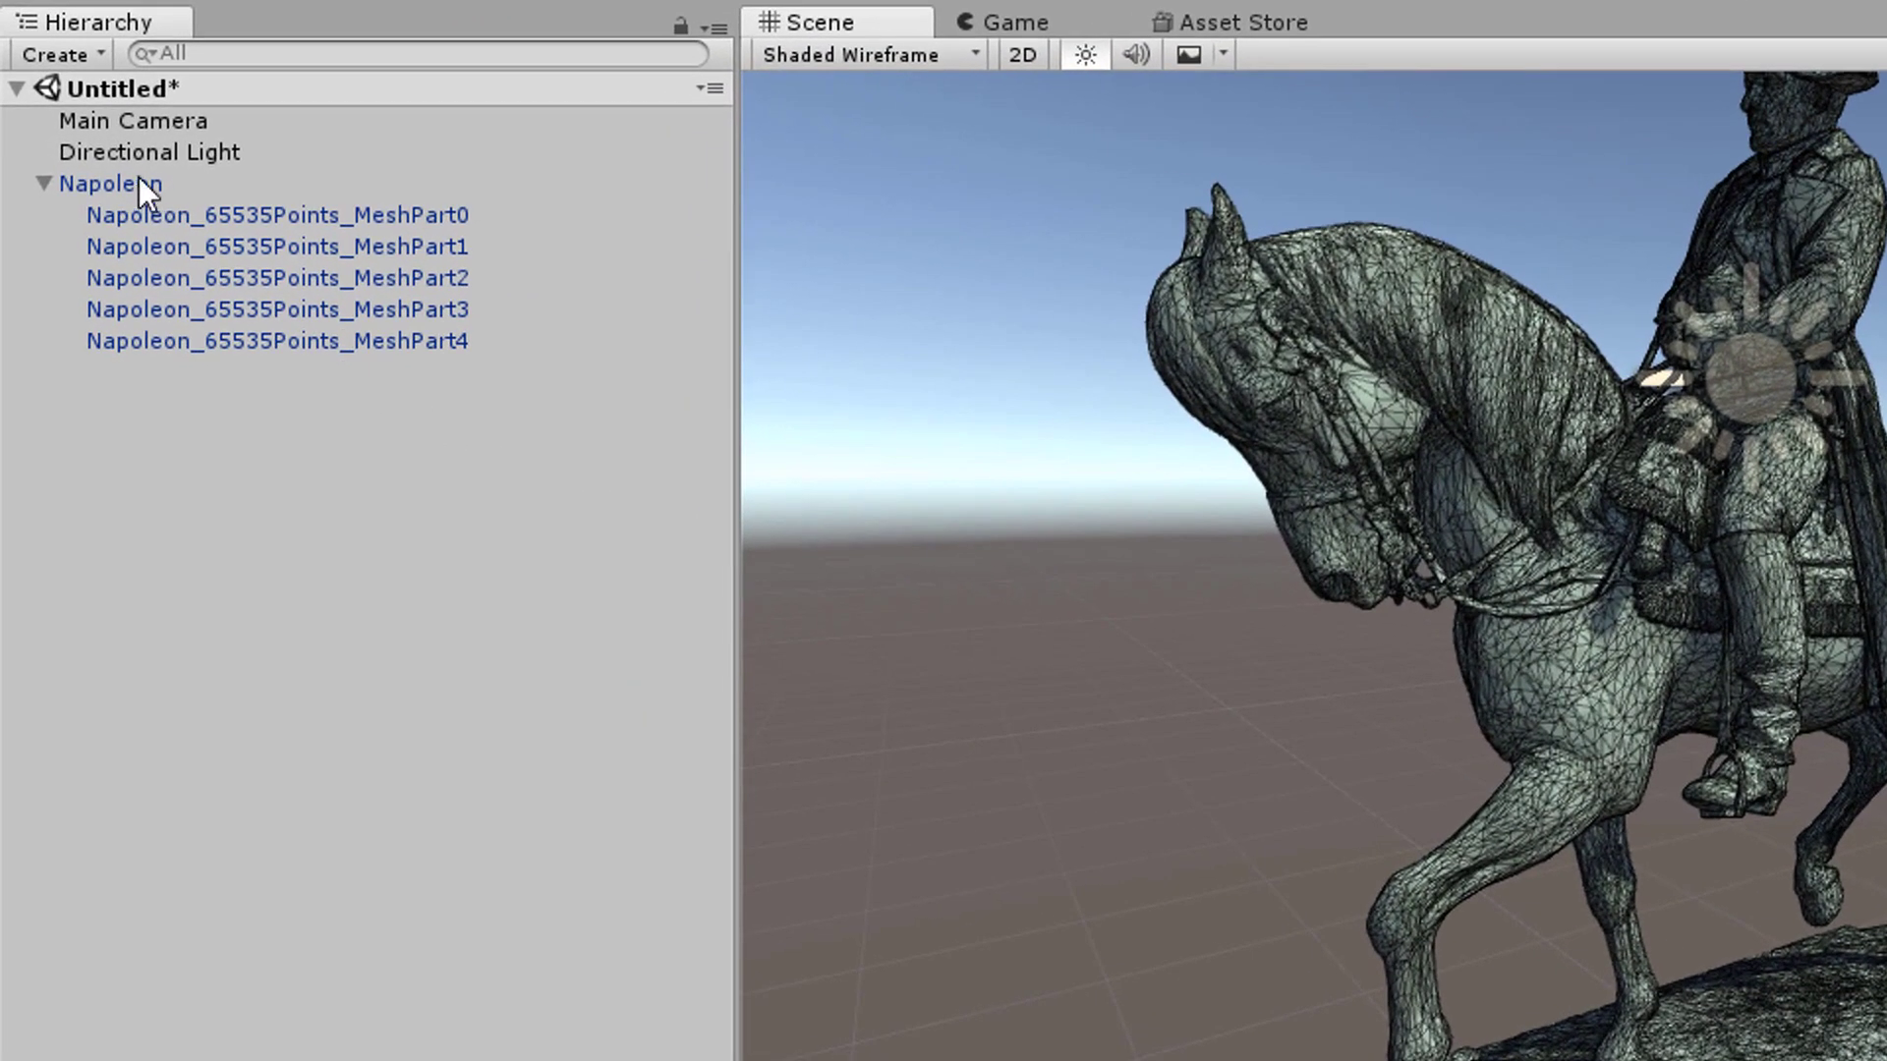
left_click(142, 187)
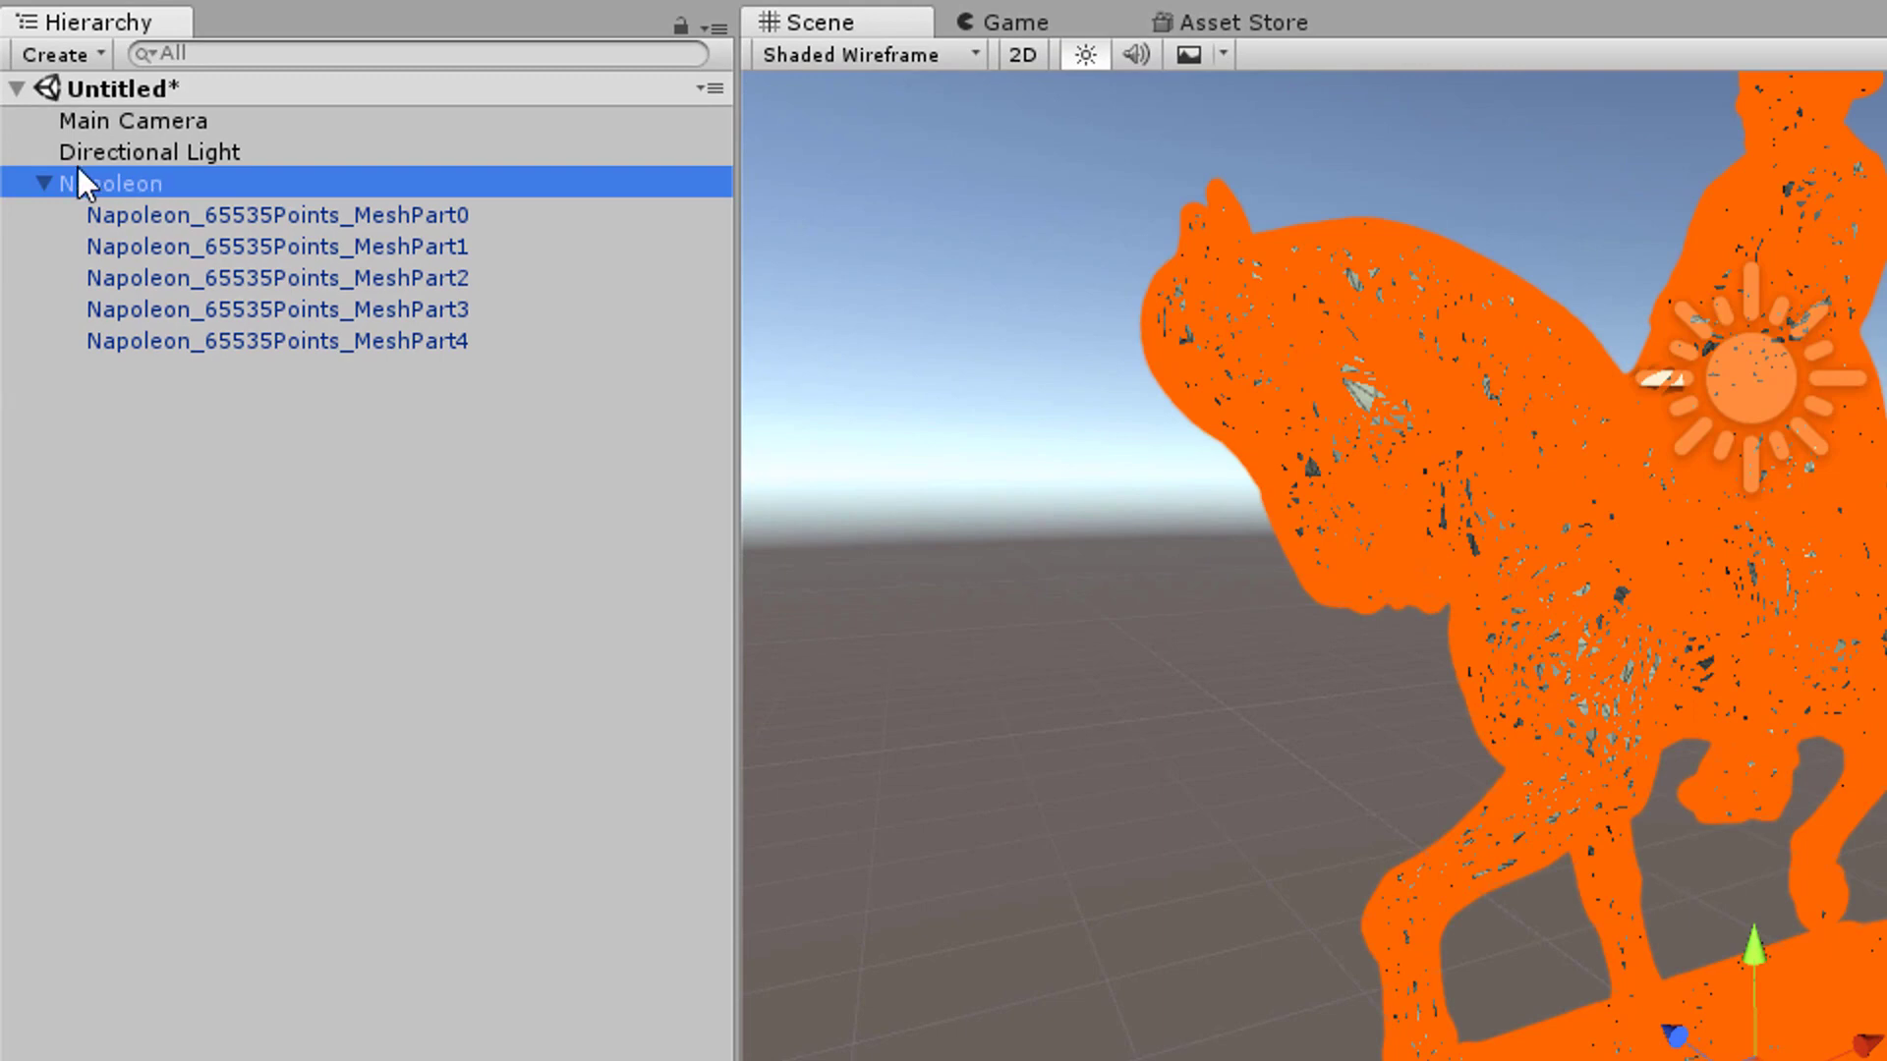
left_click(167, 214)
left_click(168, 249)
left_click(168, 279)
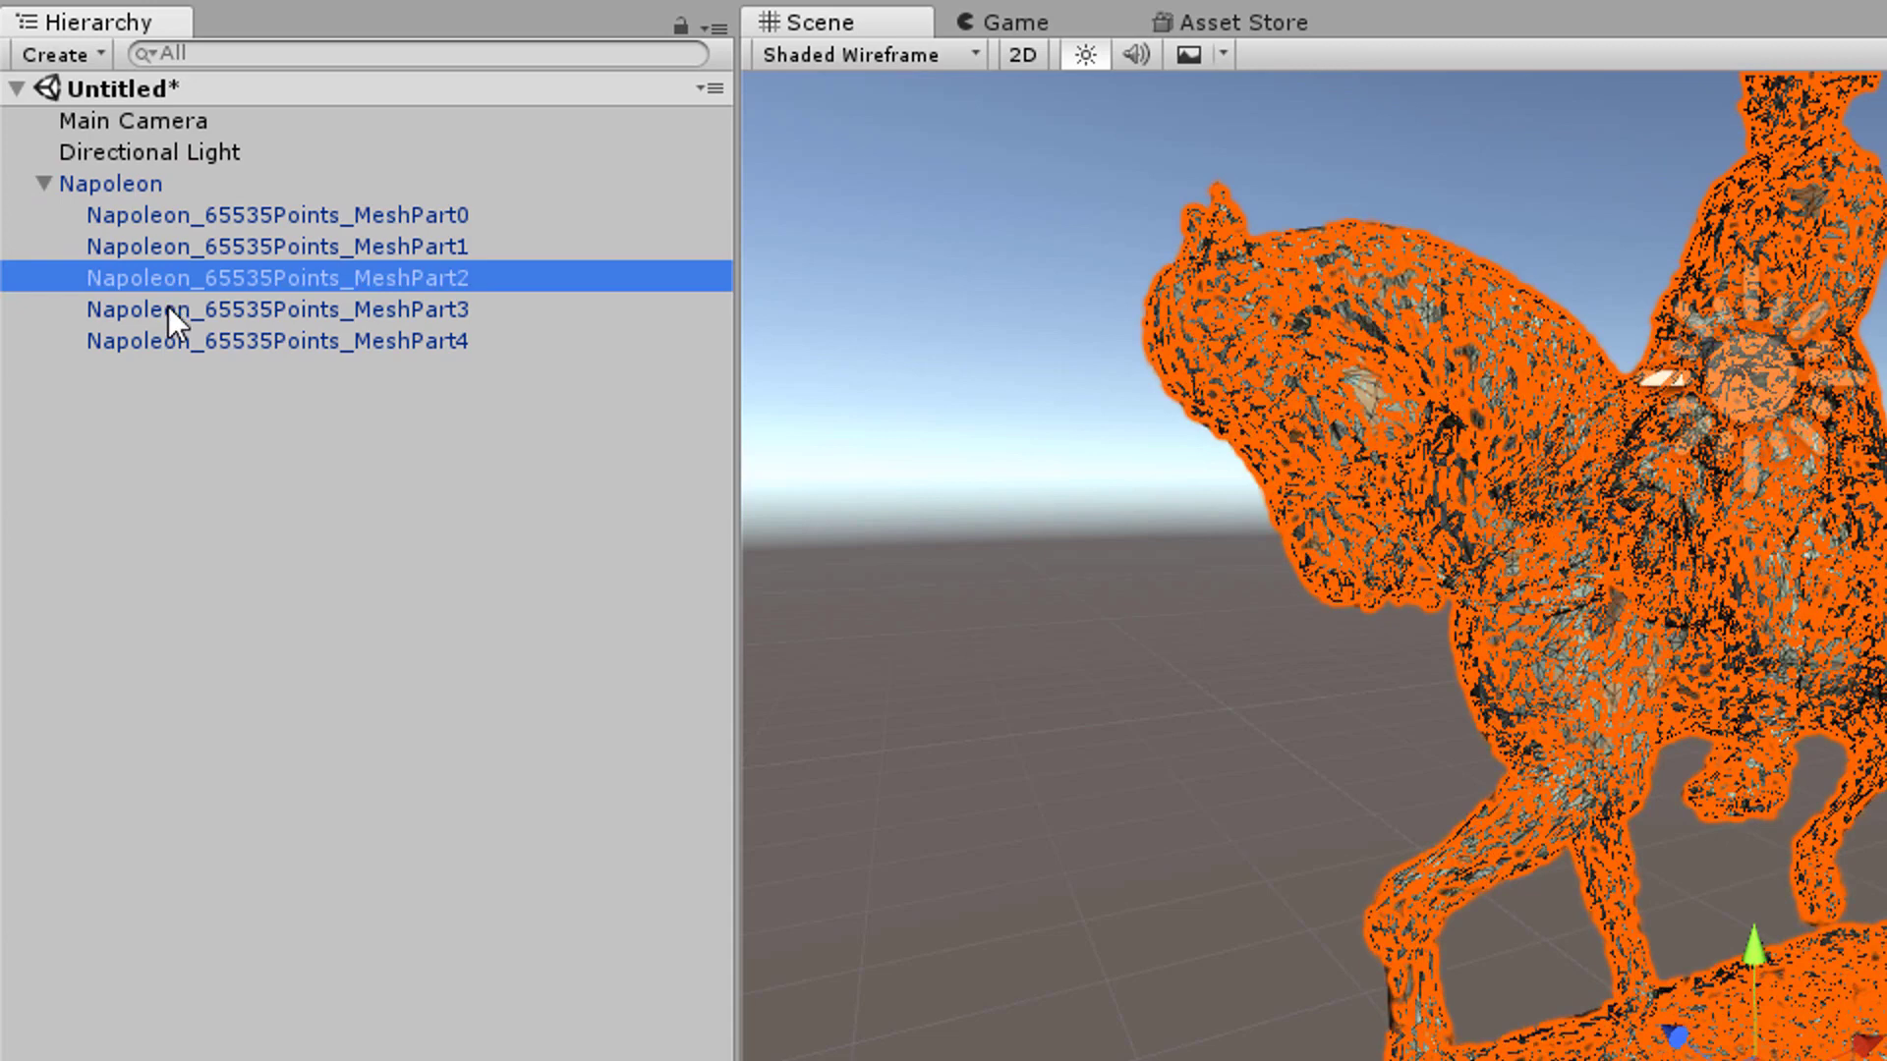
left_click(168, 309)
left_click(186, 341)
Step: Frame the whole statue and recheck what MeshPart3, MeshPart2, MeshPart1 and MeshPart0 each cover
left_click_drag(1449, 525, 1494, 791, "alt")
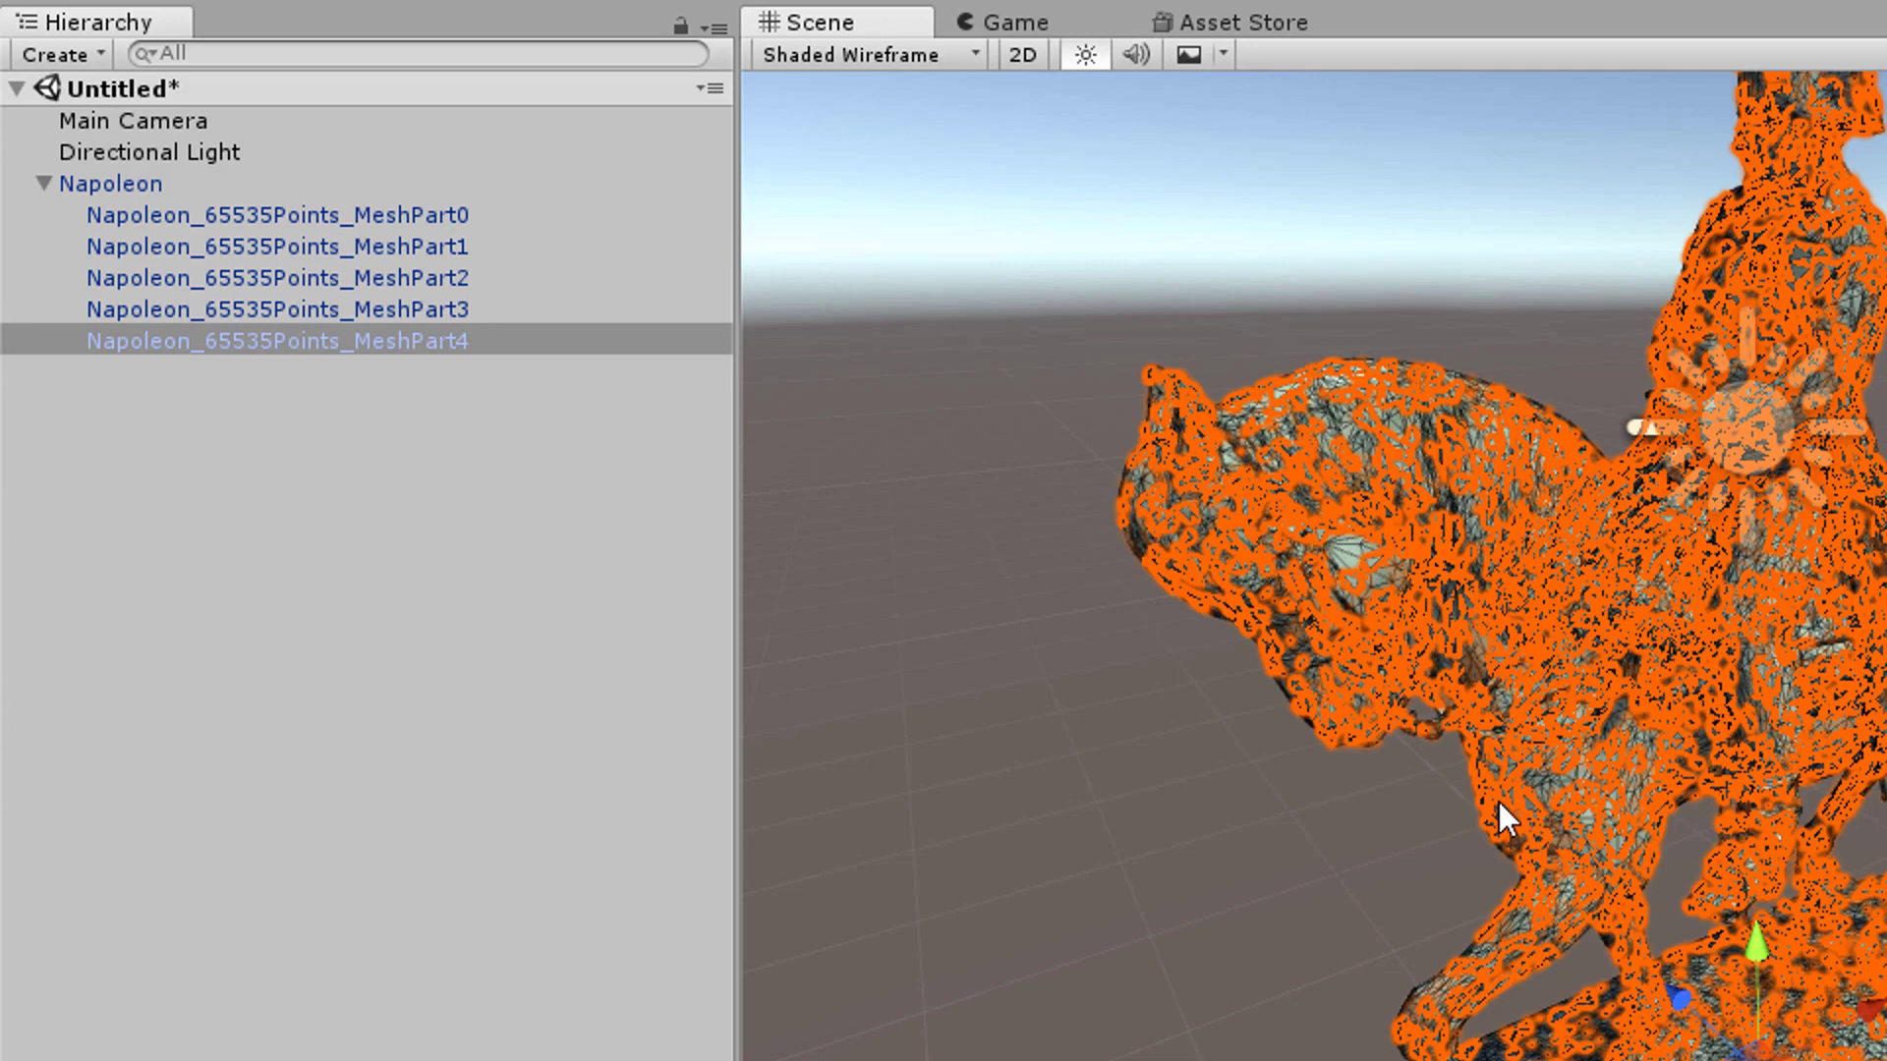
scroll(1500, 802, "down", 3)
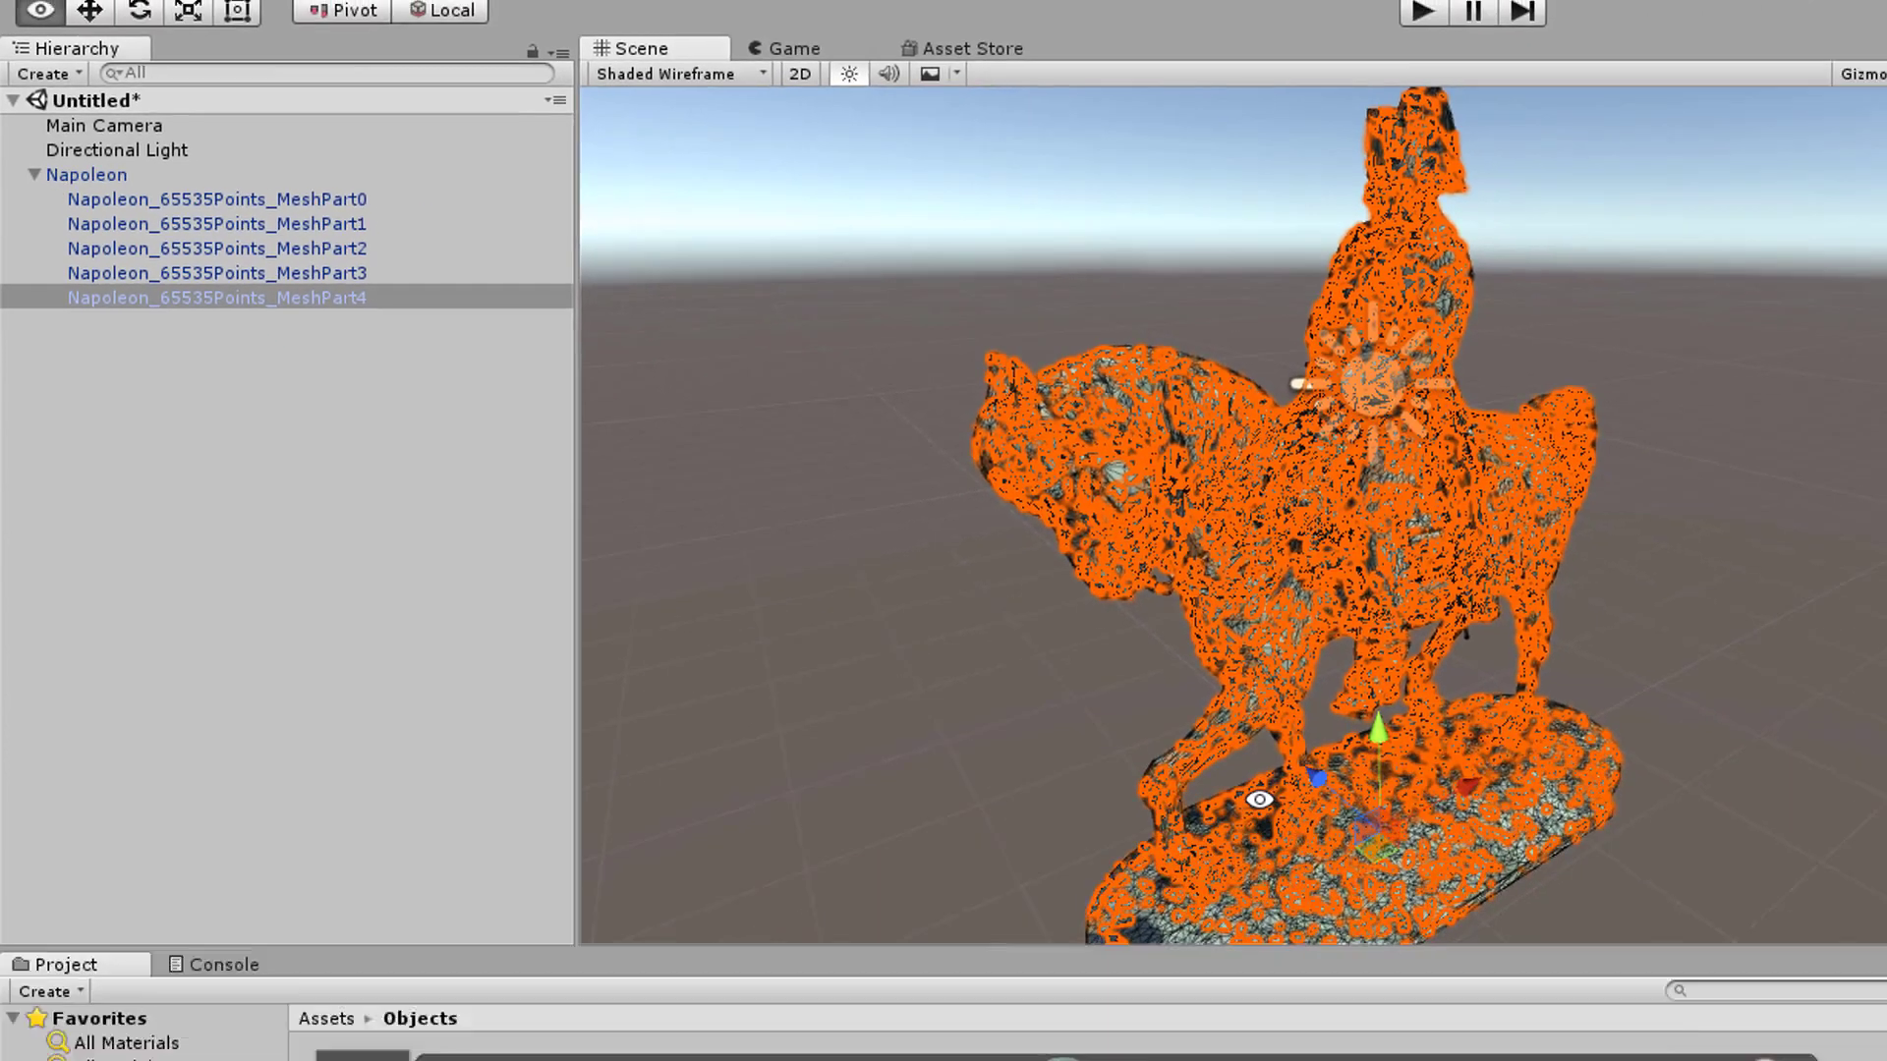
left_click_drag(1254, 730, 1205, 643, "alt")
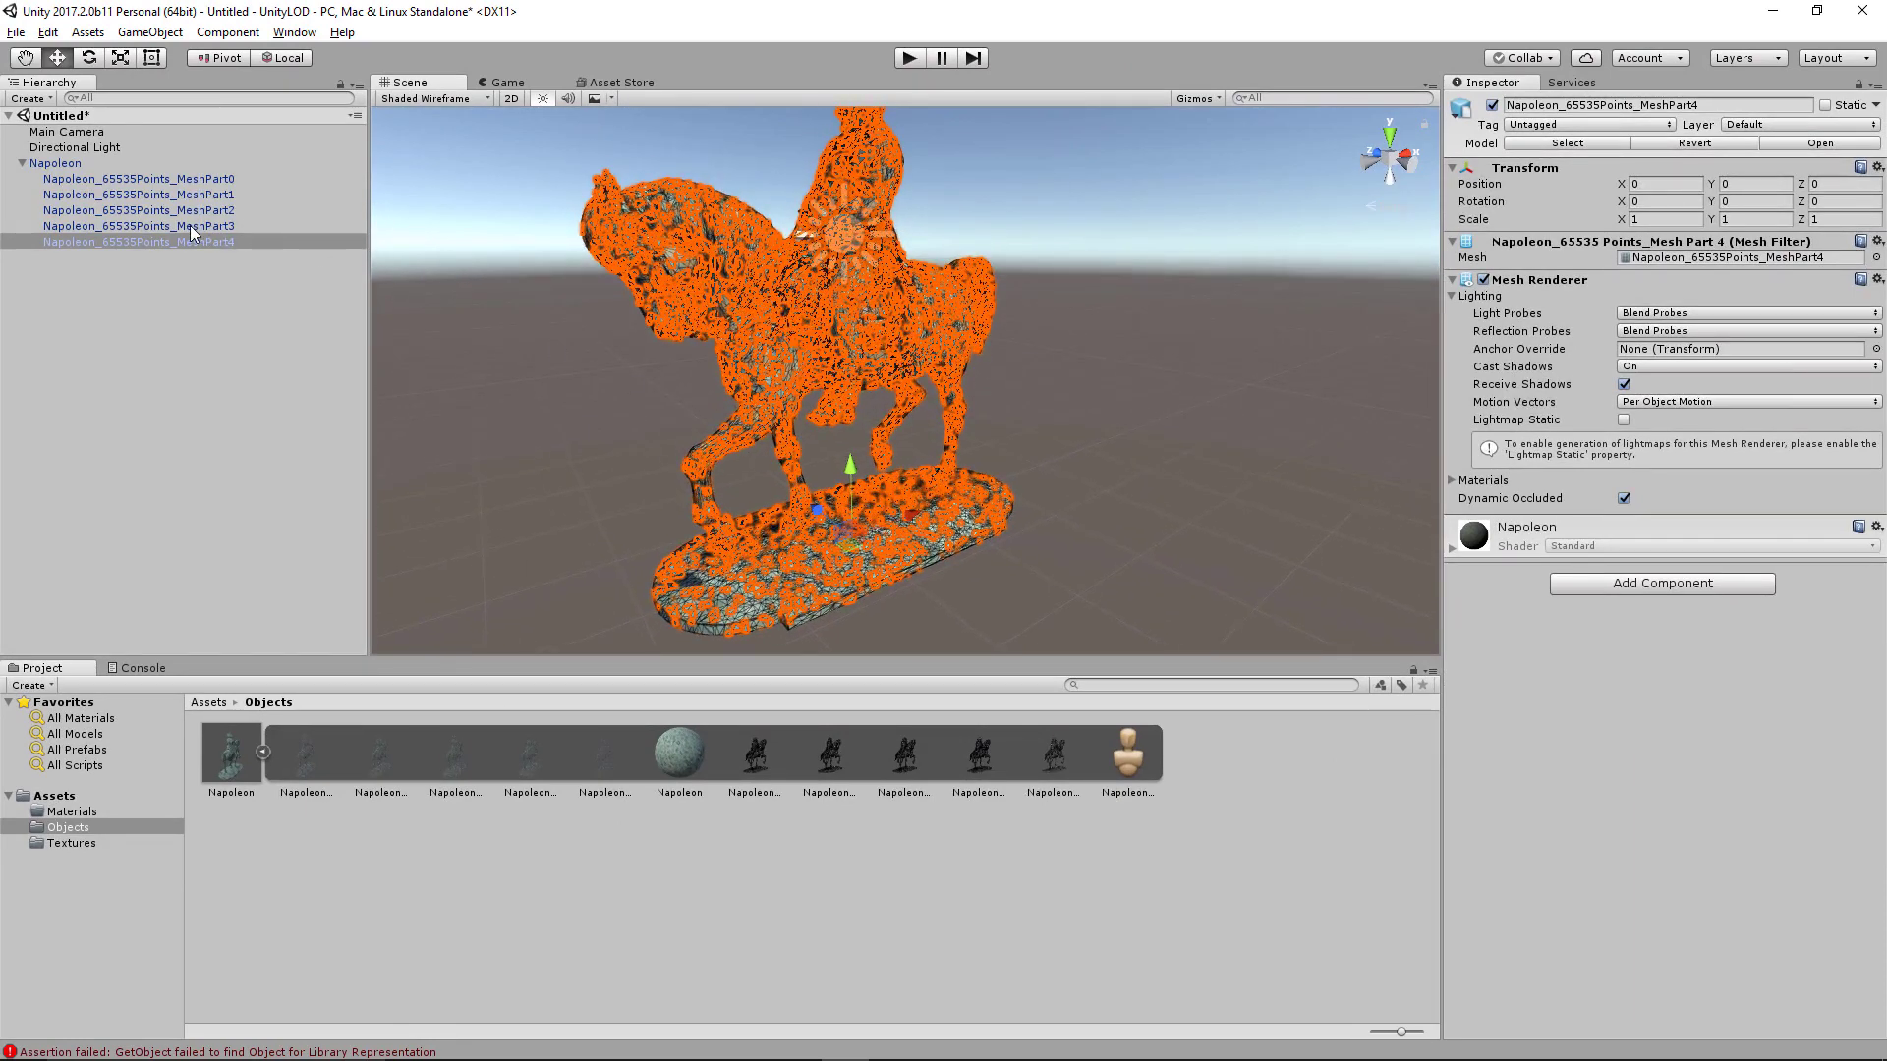
left_click(225, 227)
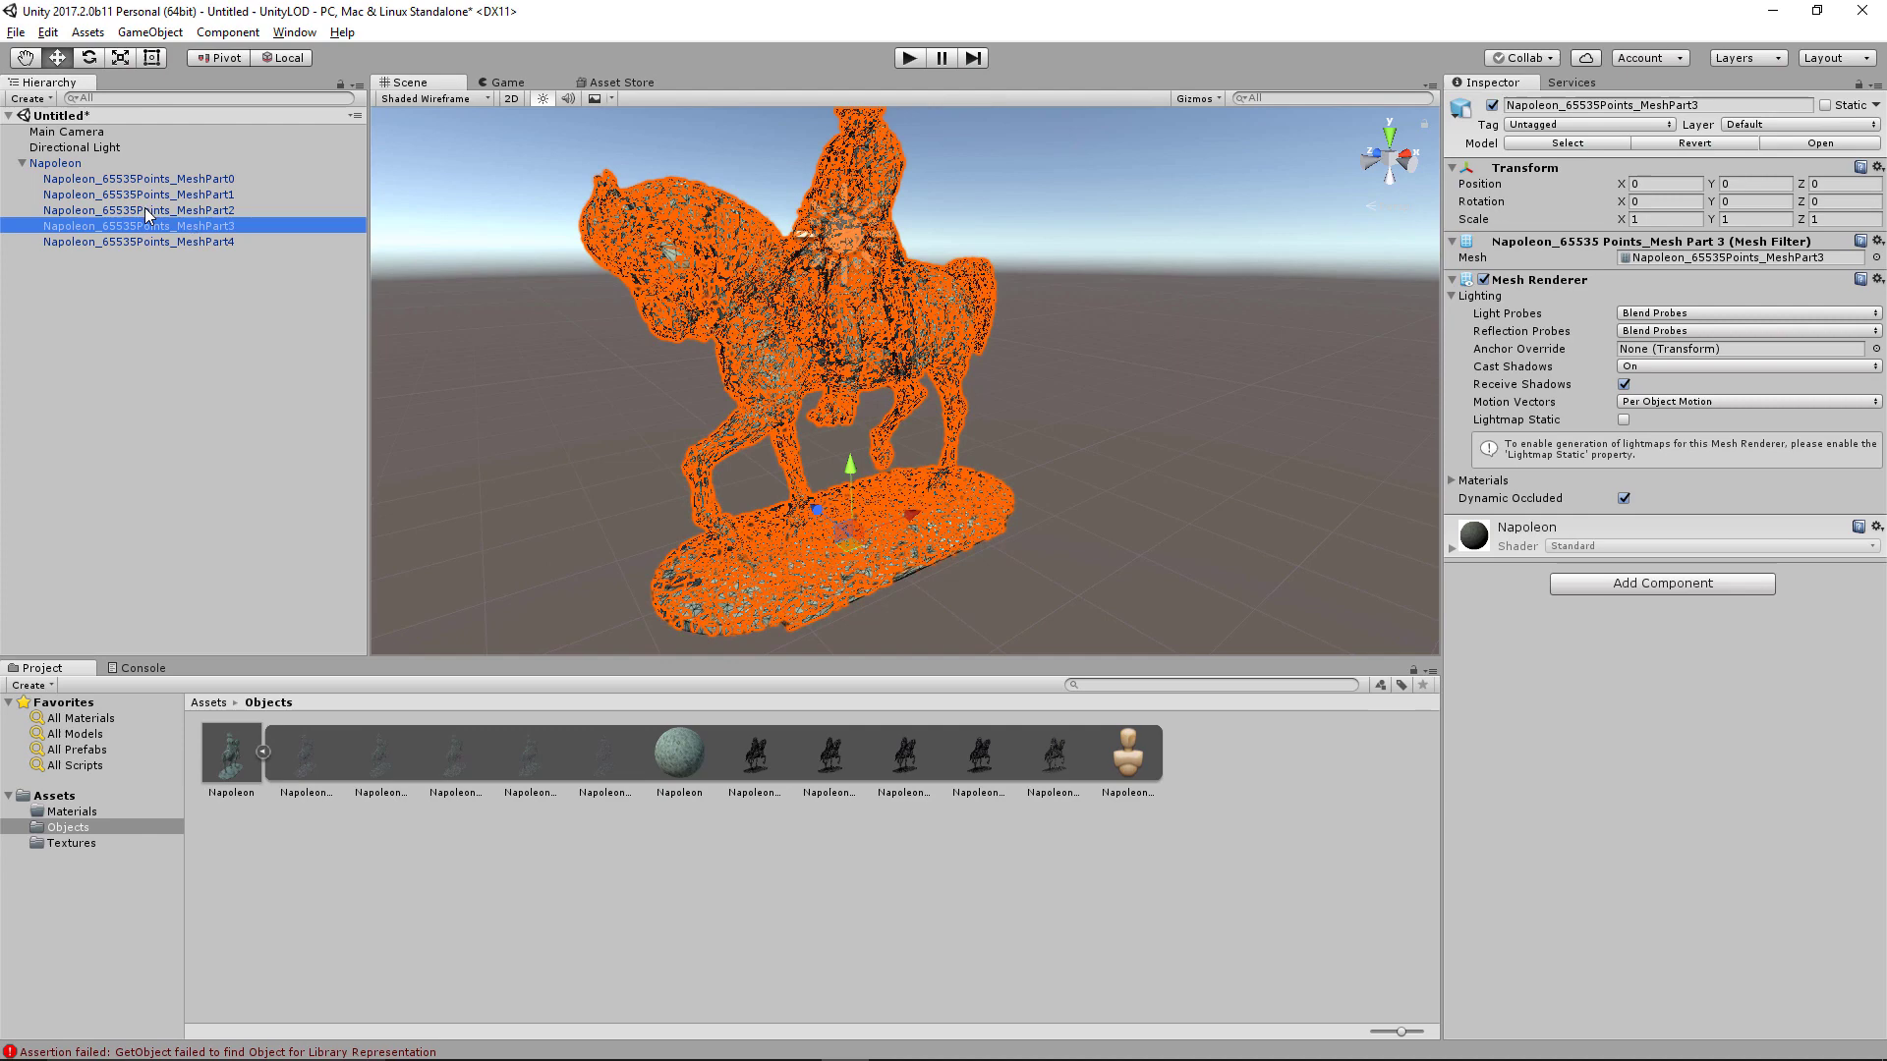
left_click(149, 211)
left_click(146, 196)
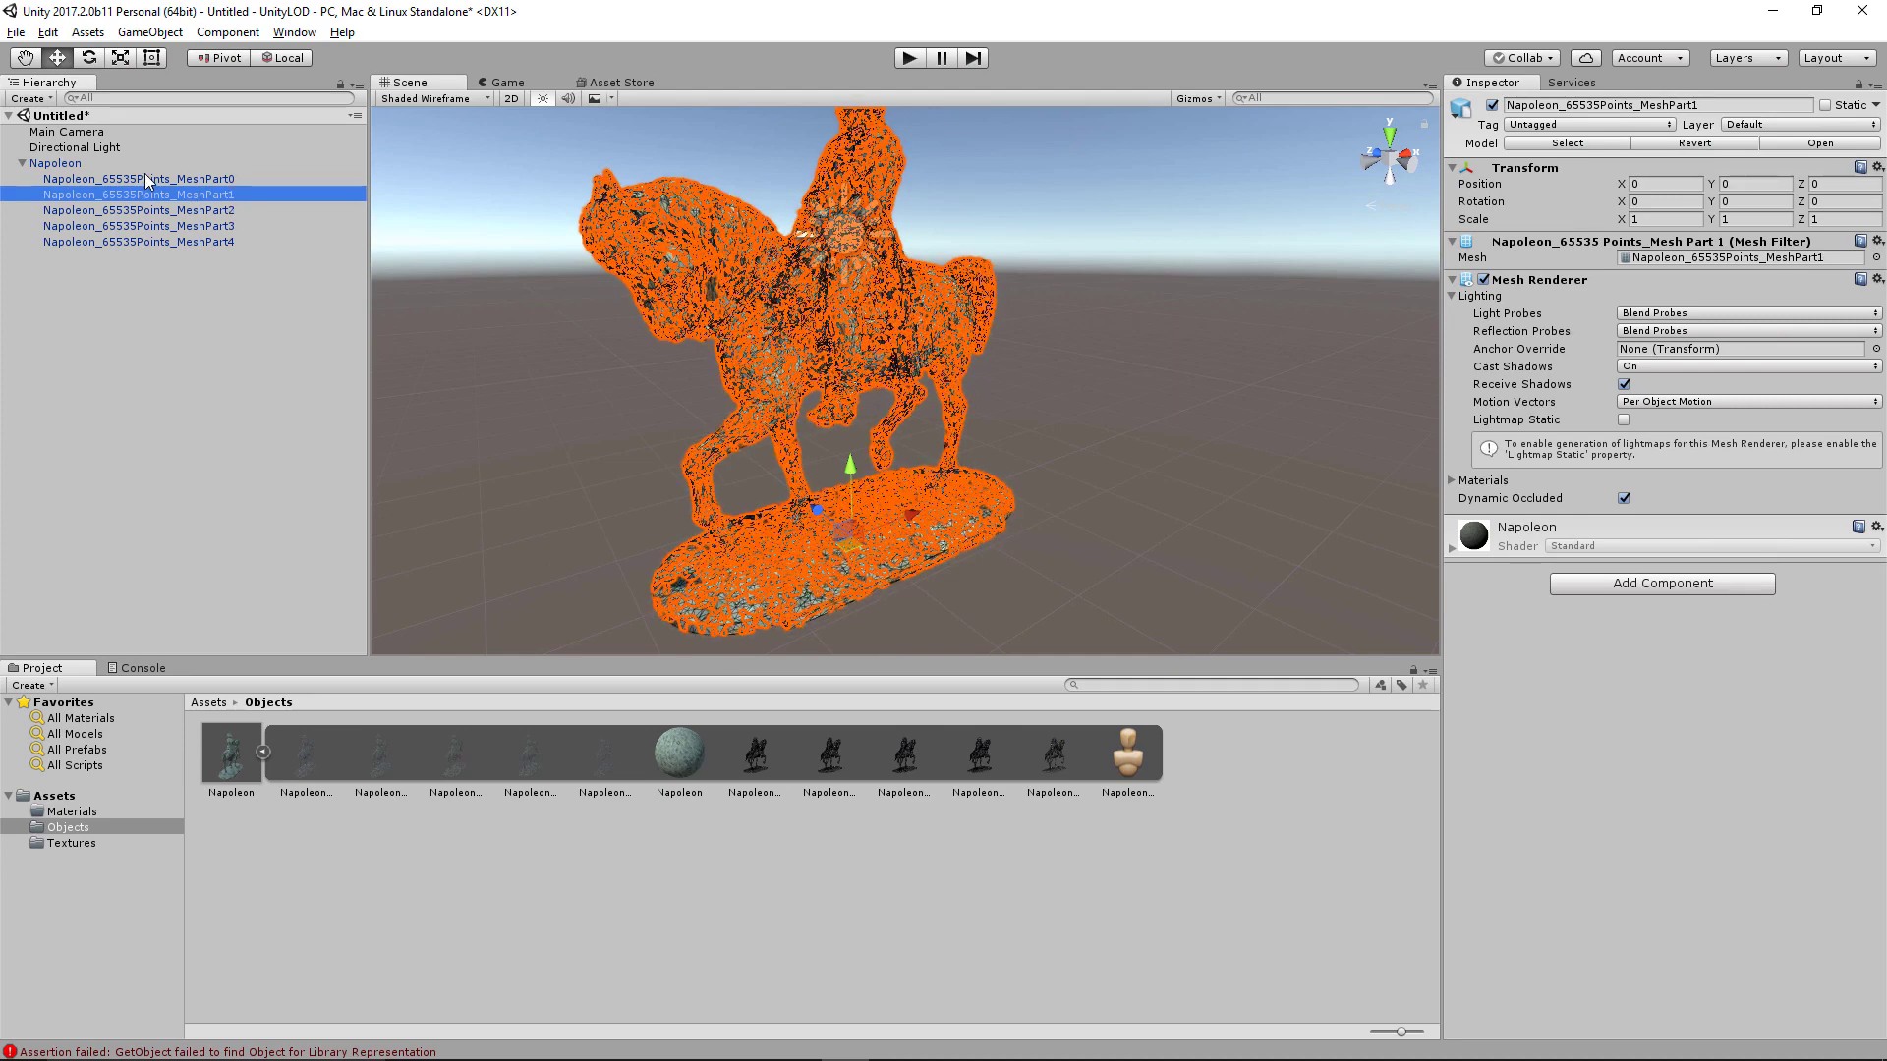
left_click(146, 179)
key("alt+Tab")
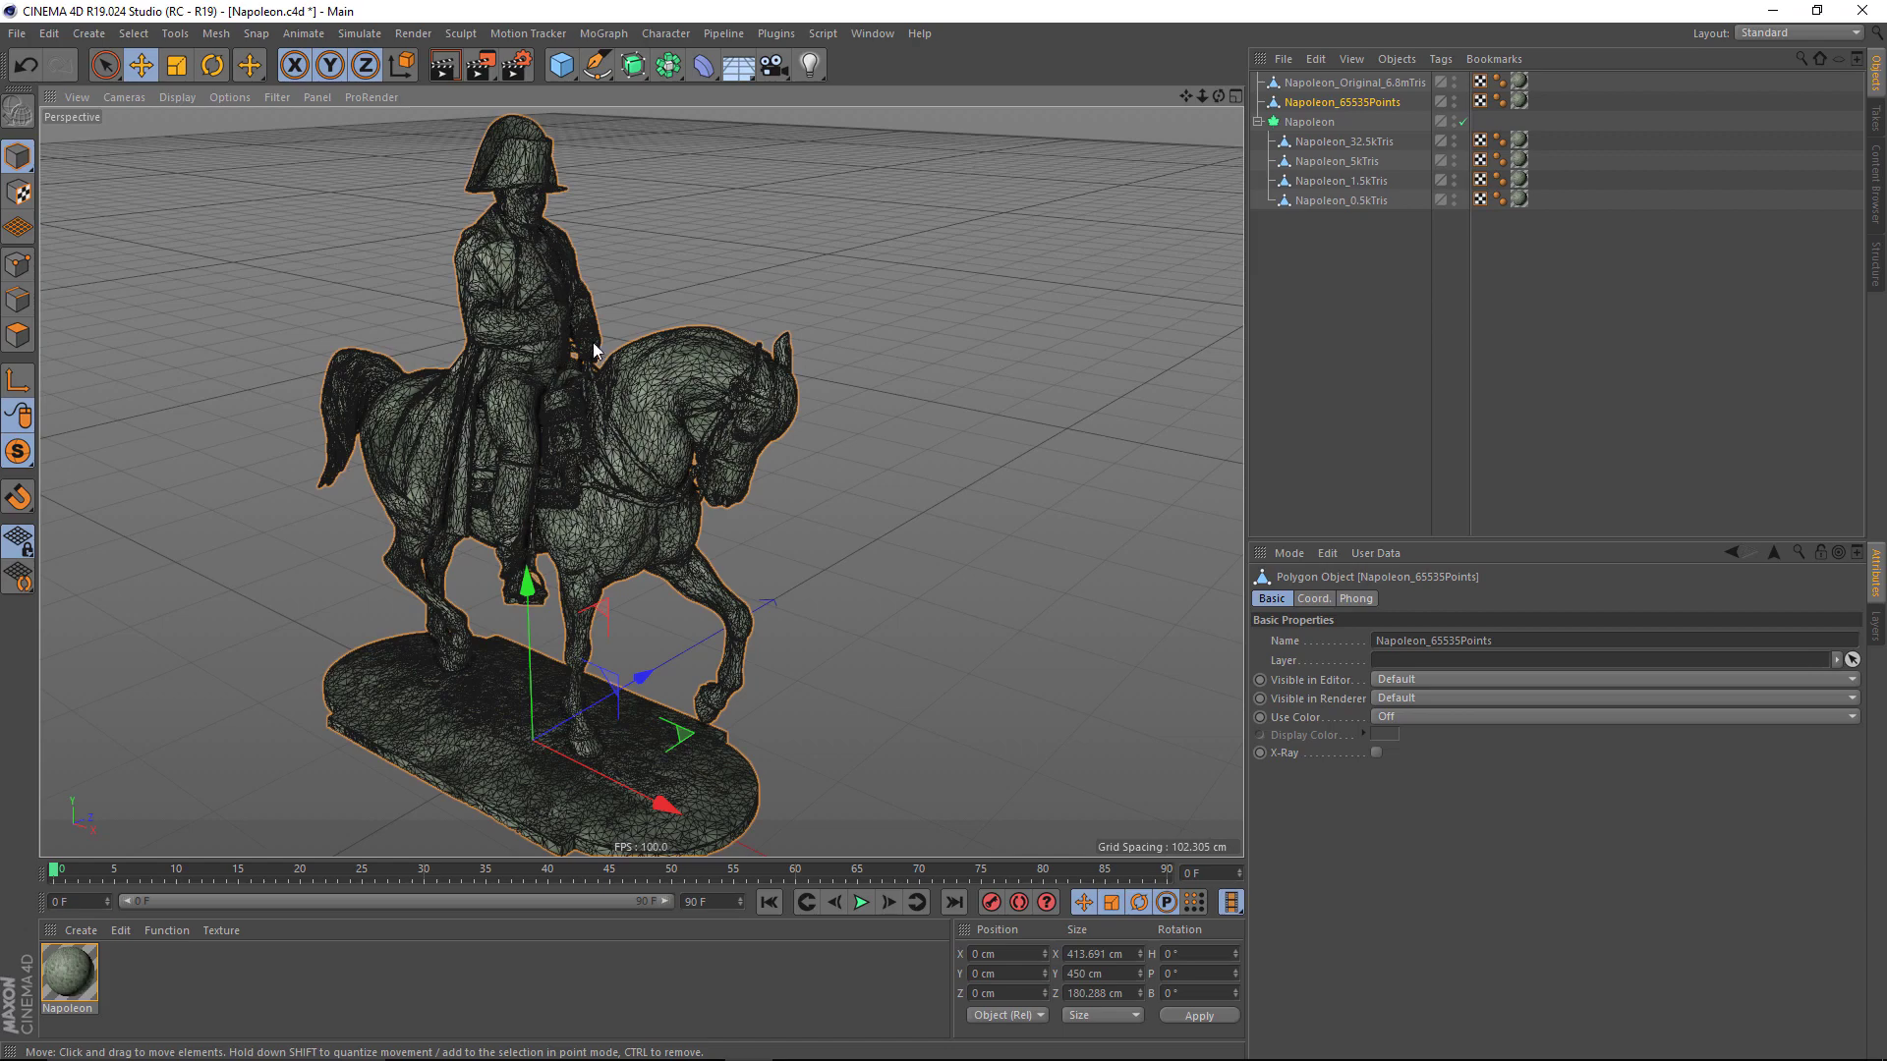
Step: Zoom in and switch the viewport to plain Gouraud Shading without wireframe
scroll(515, 311, "up", 10)
scroll(554, 340, "up", 2)
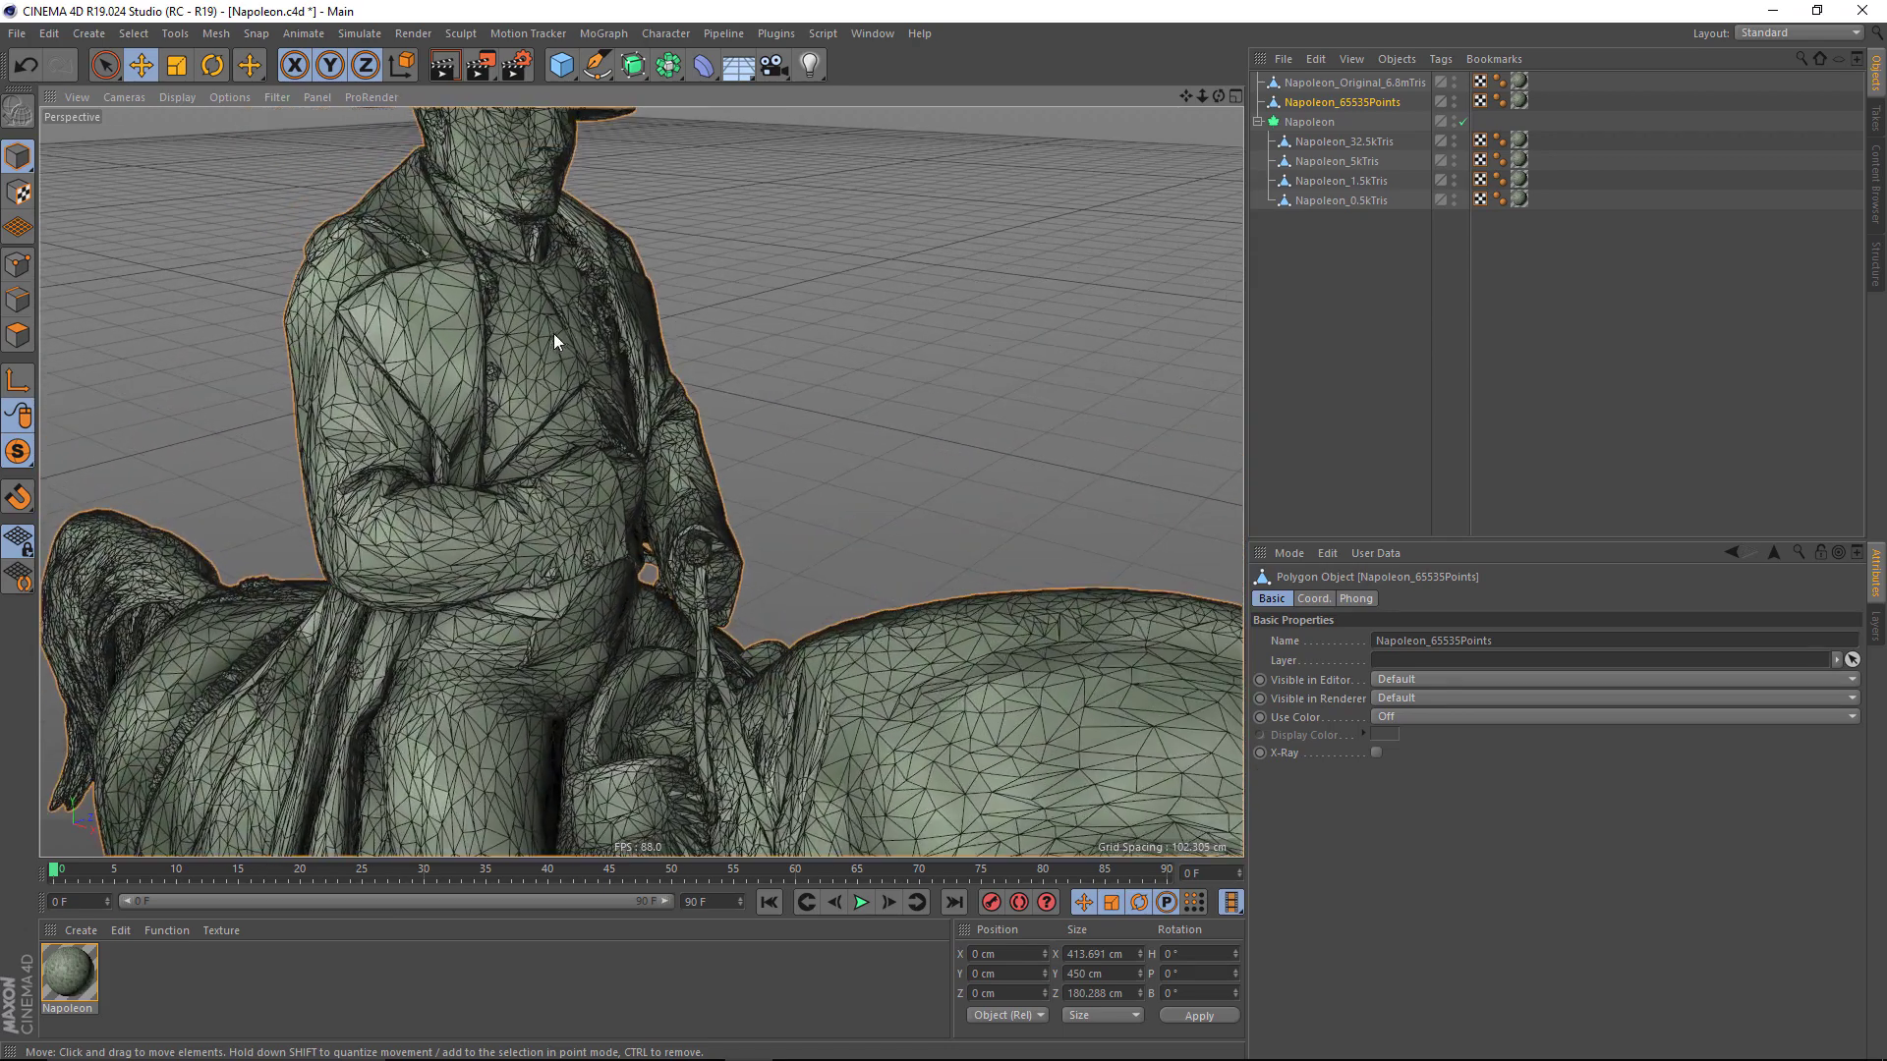
left_click(175, 98)
left_click(245, 126)
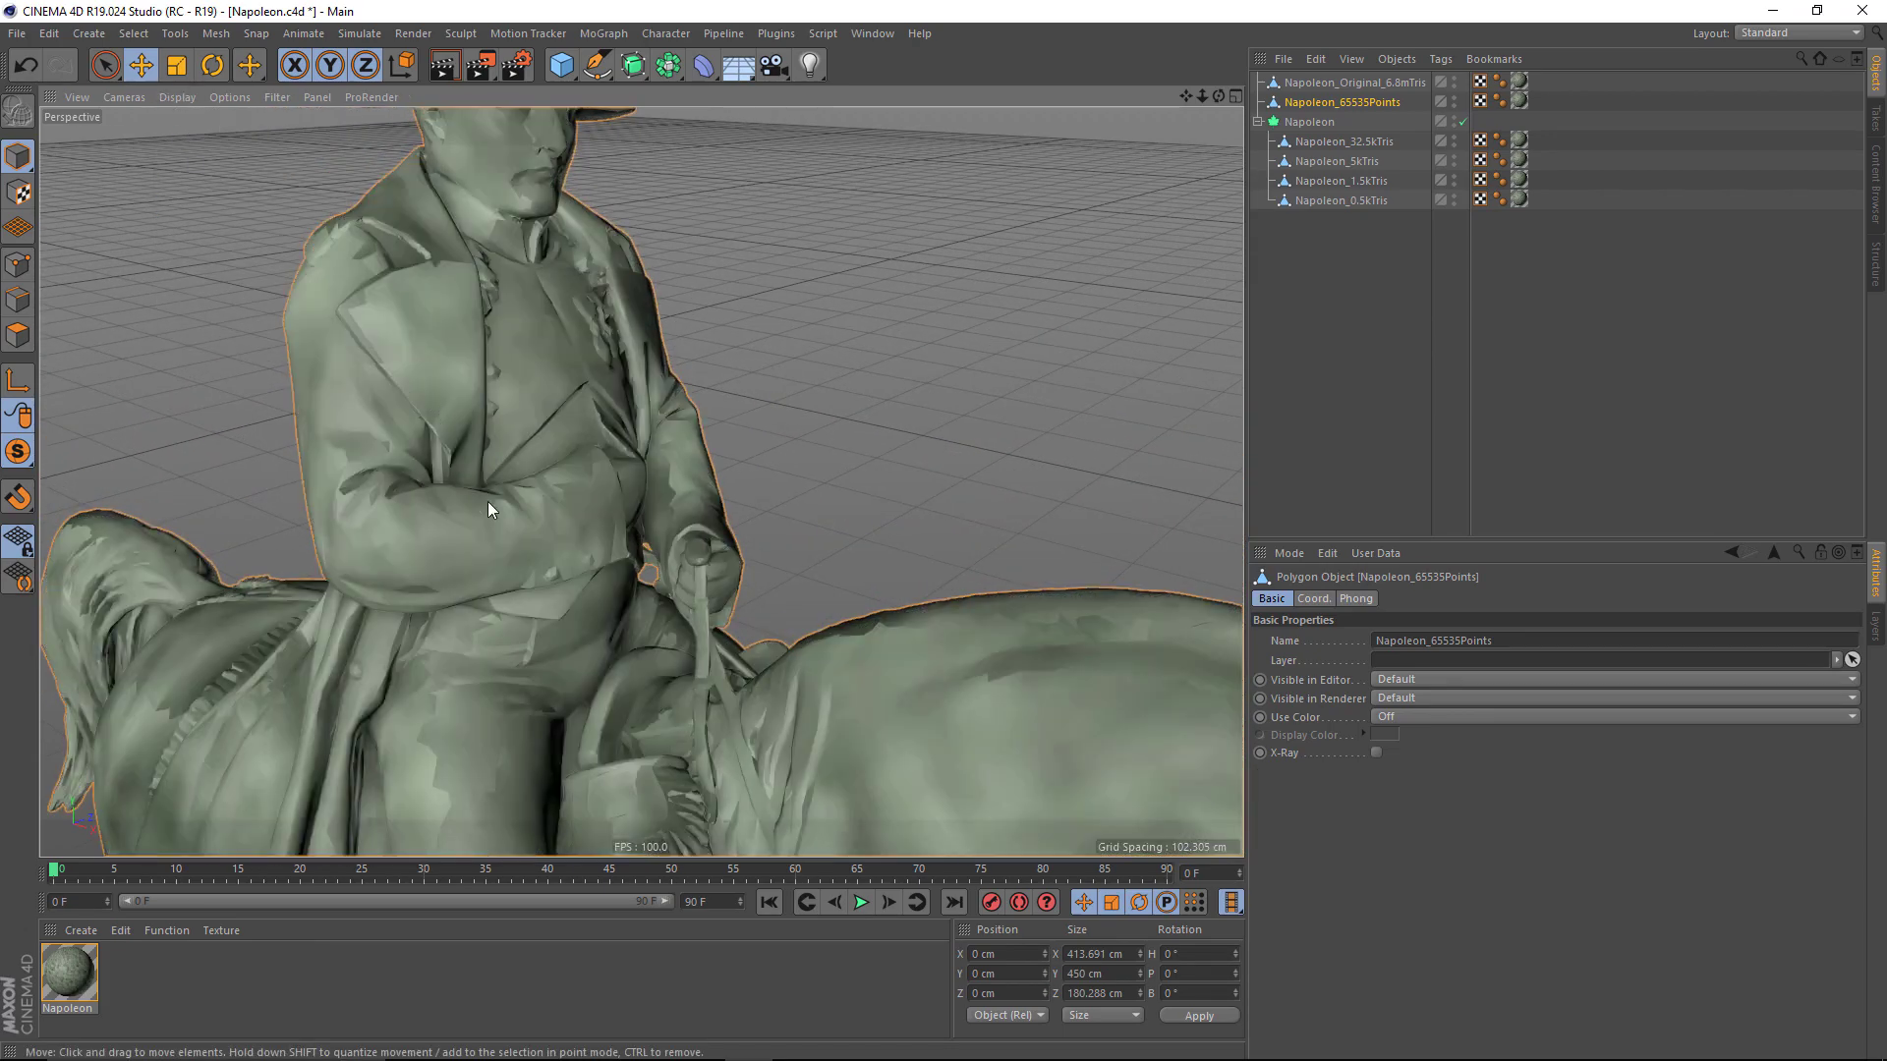
Step: Inspect the rider and horse surface up close, then select Napoleon_32.5kTris
mouse_move(488, 501)
left_mouse_down("alt")
mouse_move(474, 486)
mouse_move(251, 511)
left_mouse_up("alt")
scroll(475, 485, "up", 4)
scroll(358, 627, "up", 4)
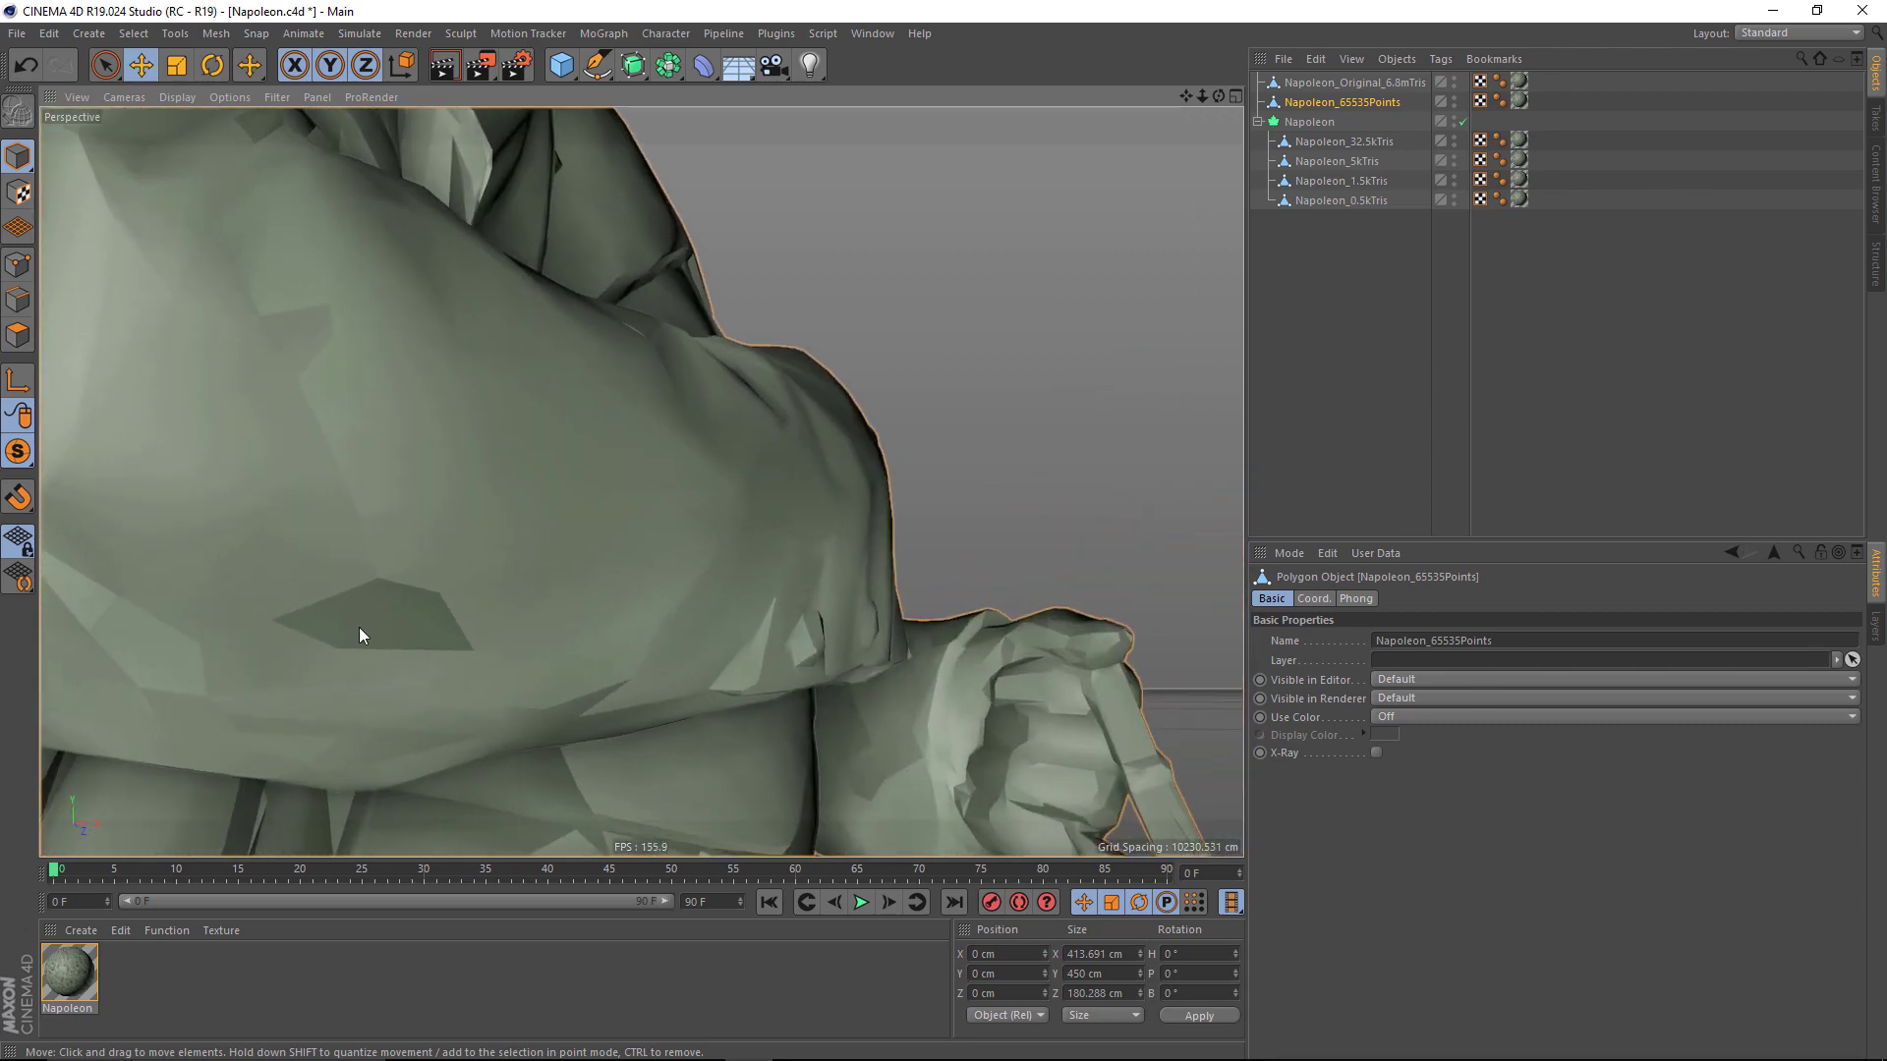
left_click_drag(439, 593, 457, 593, "alt")
left_click_drag(621, 545, 653, 488, "alt")
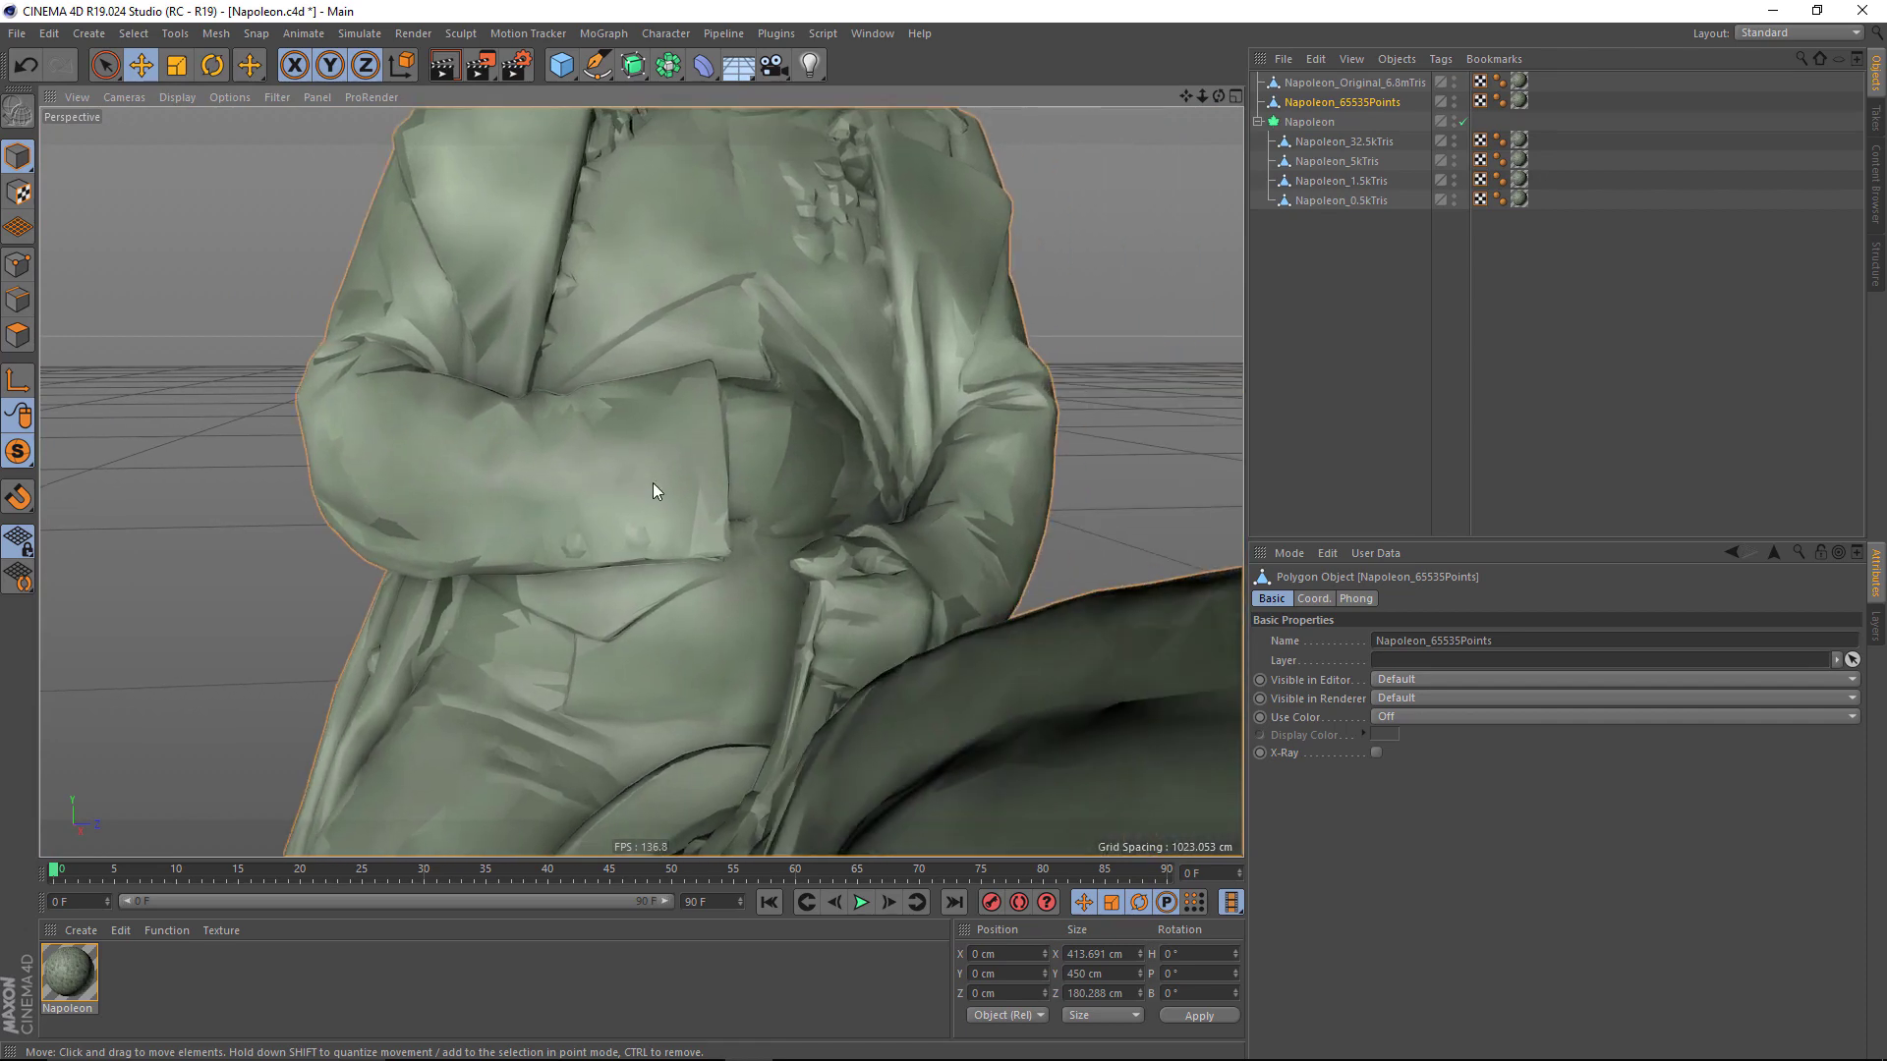
right_click_drag(652, 488, 476, 505, "alt")
mouse_move(476, 505)
left_mouse_down("alt")
mouse_move(680, 615)
mouse_move(637, 608)
left_mouse_up("alt")
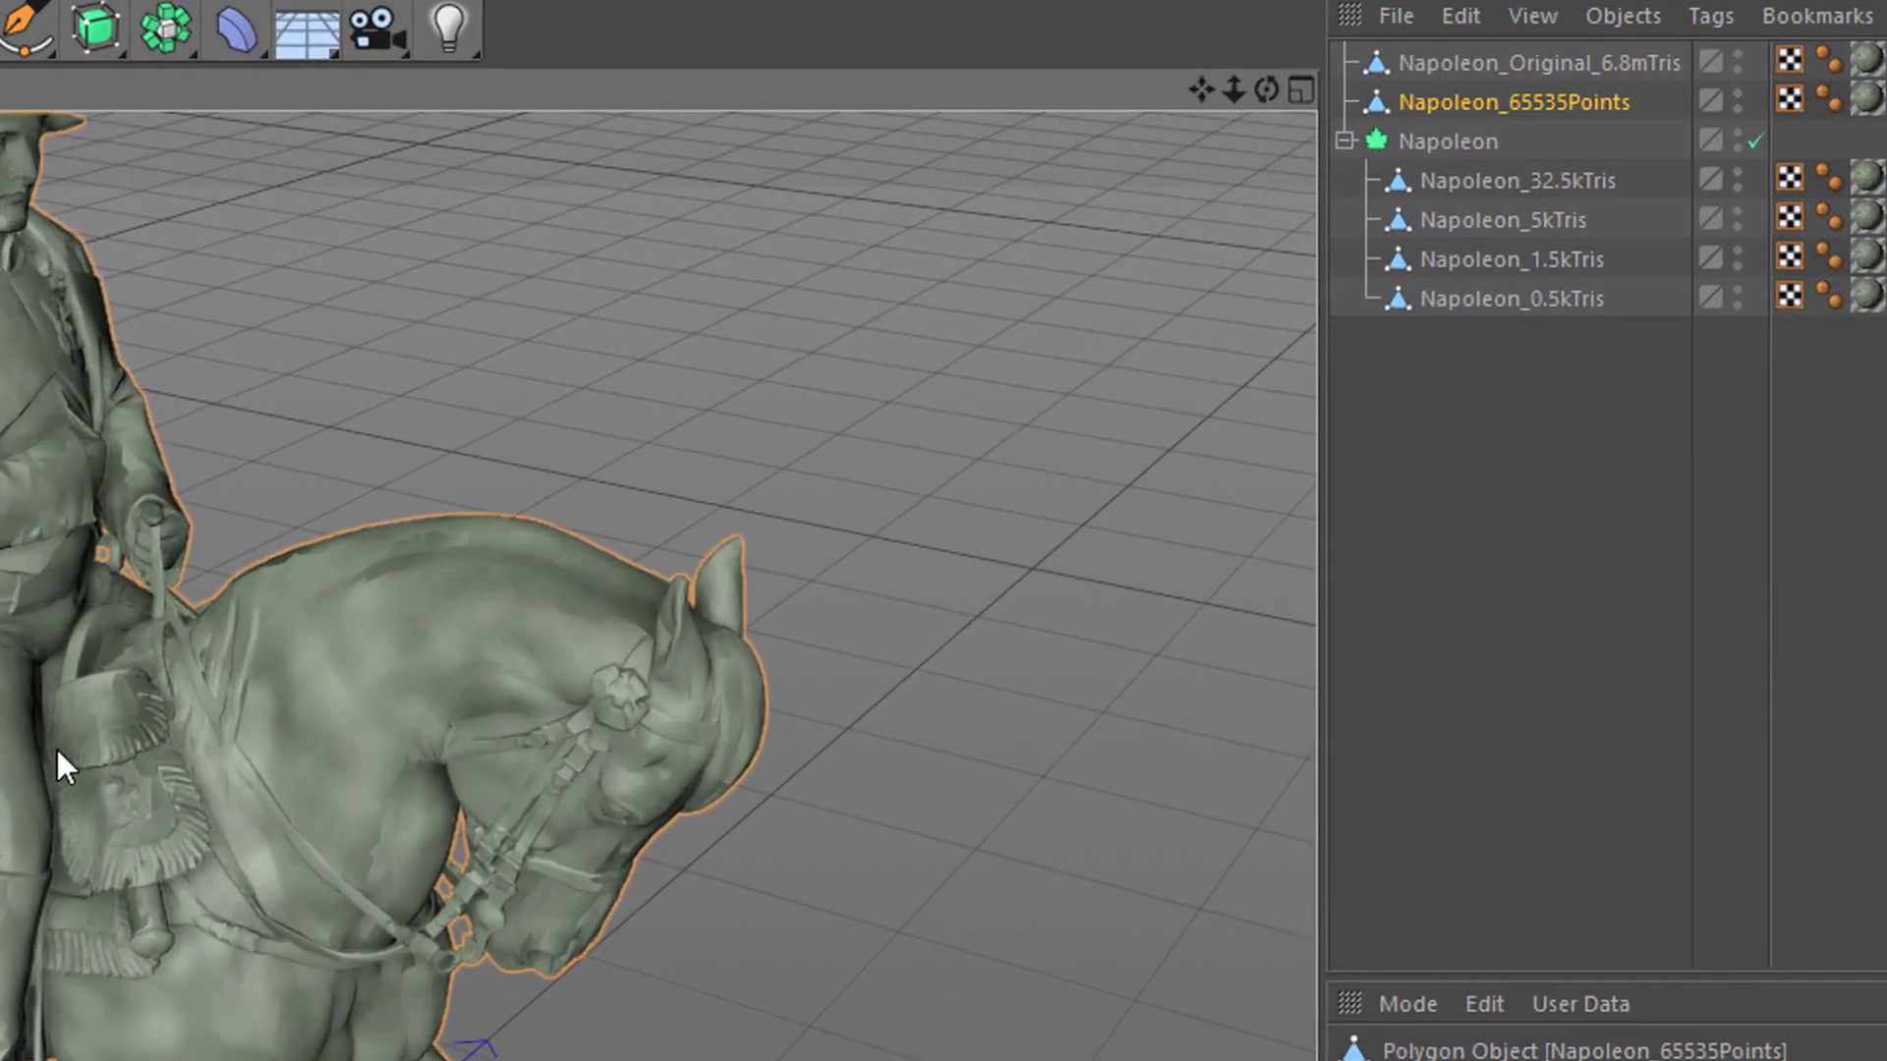
left_click(1572, 181)
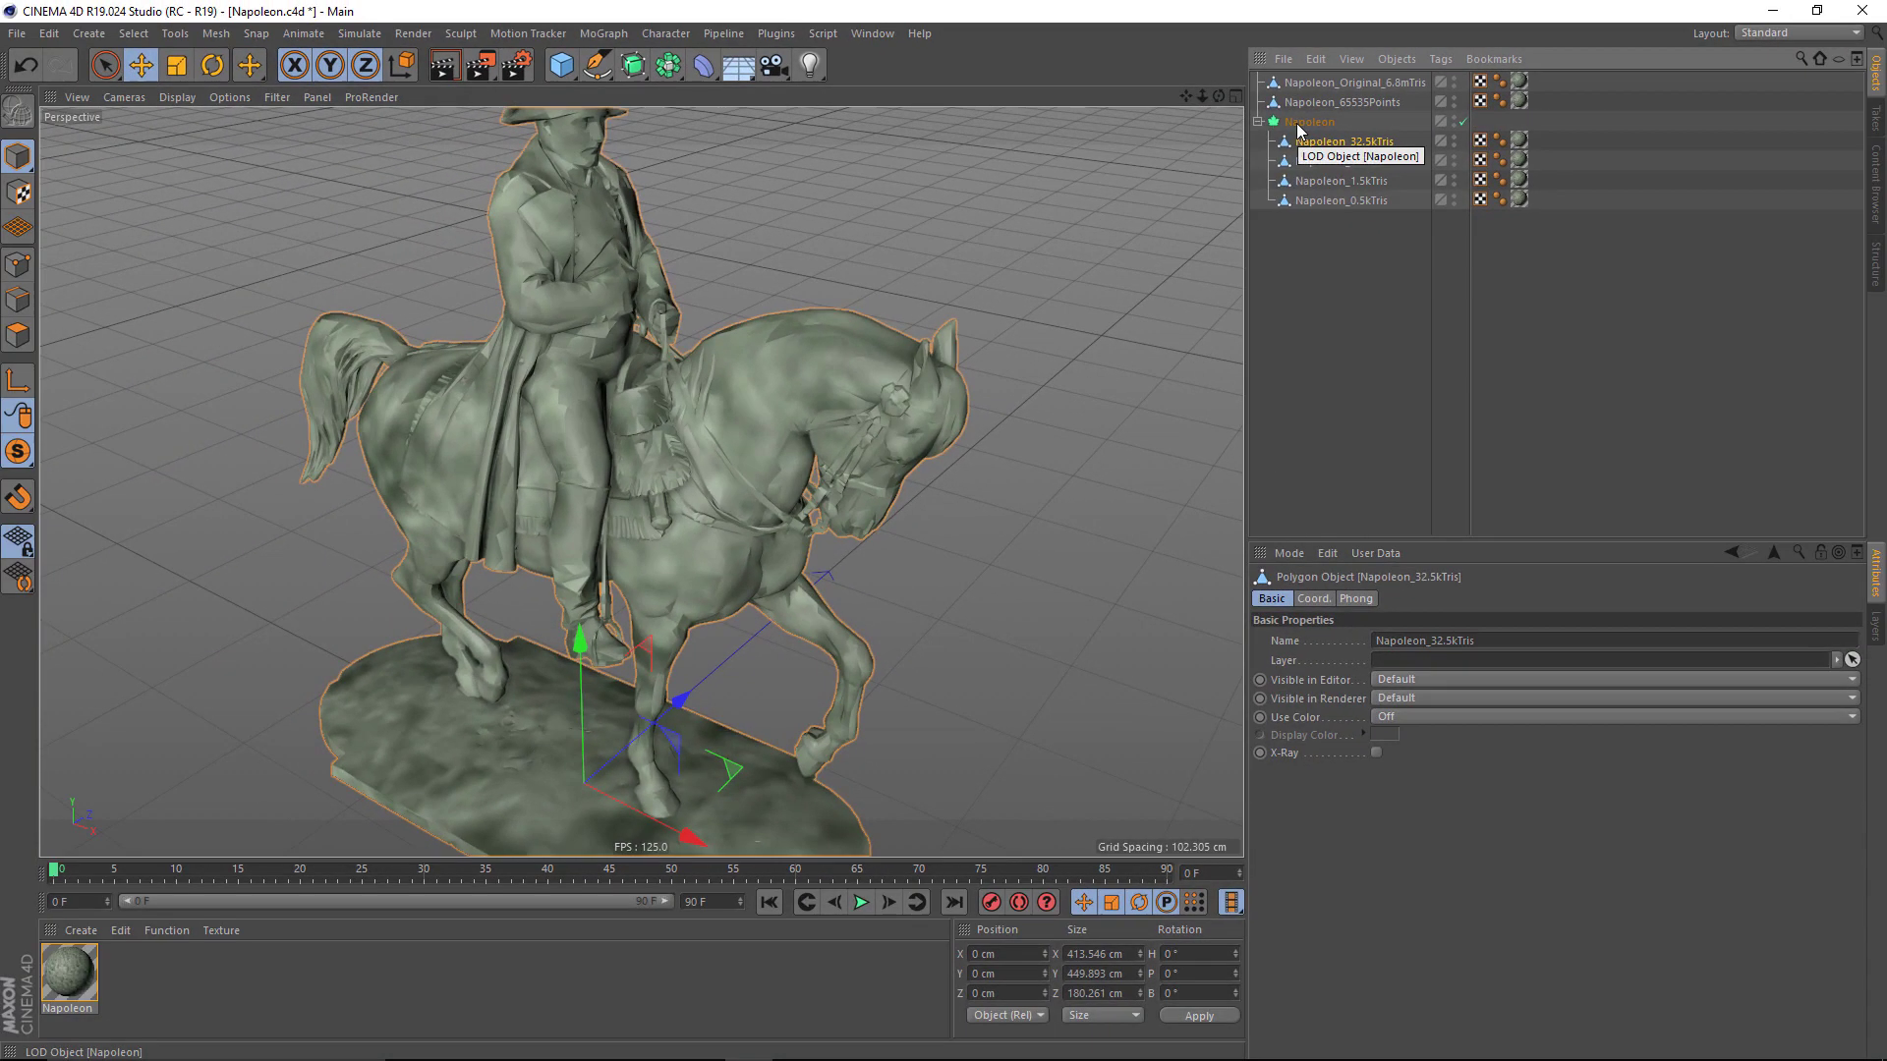
Step: Select the Napoleon LOD object, then its Napoleon_32.5kTris level so the statue shows
left_click(1346, 130)
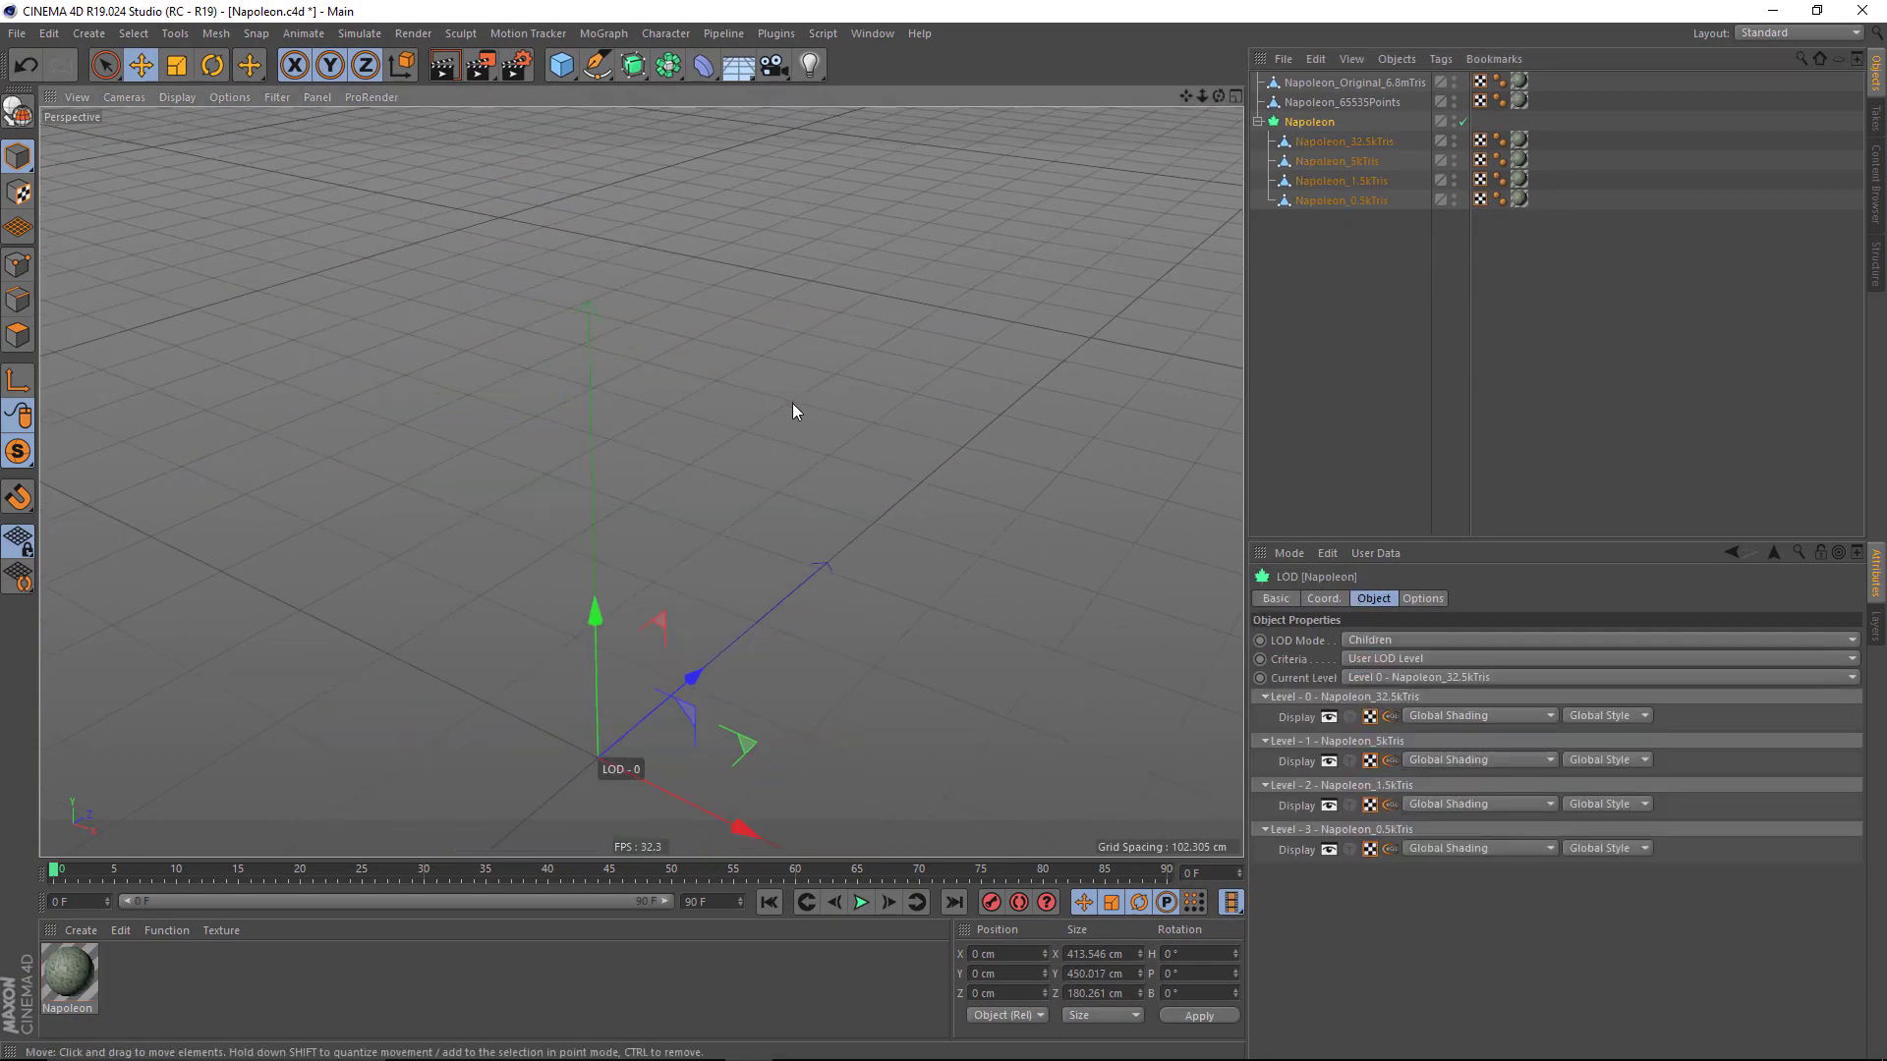
left_click_drag(792, 403, 629, 565, "alt")
left_click(1329, 139)
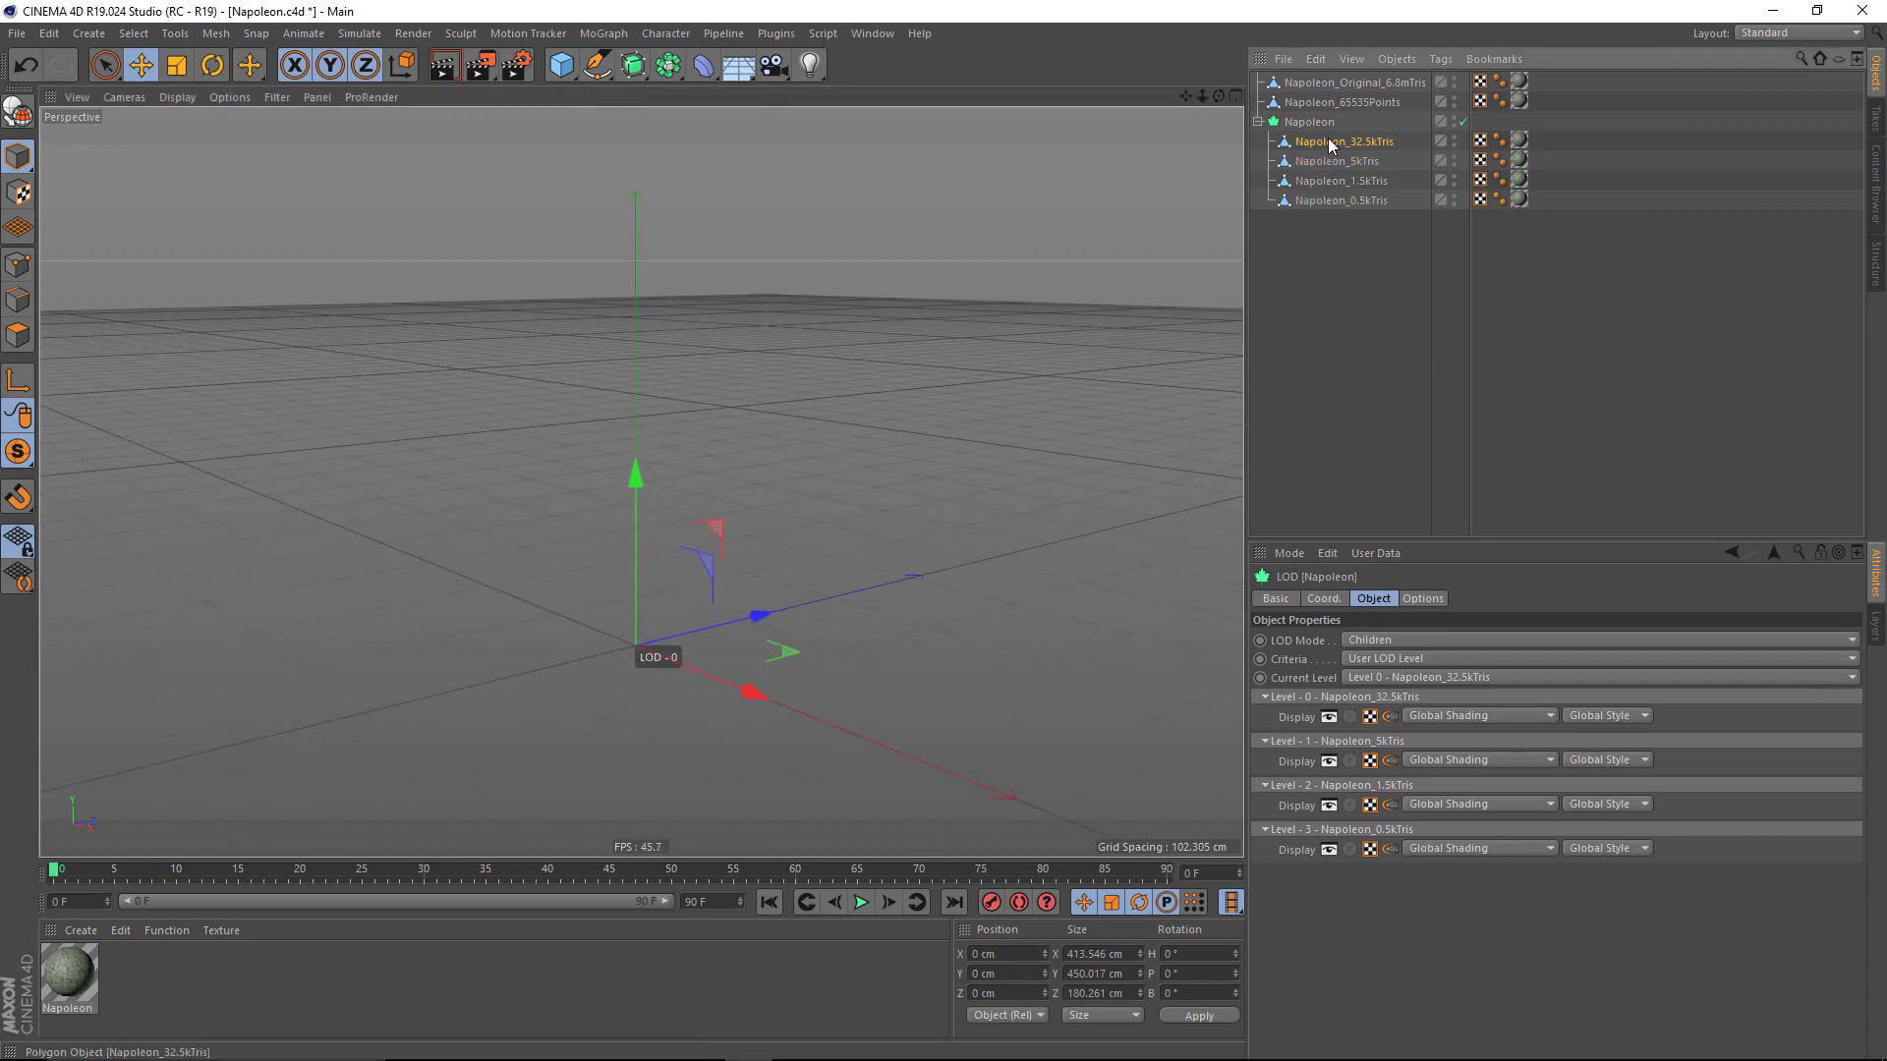
left_click_drag(686, 342, 717, 324, "alt")
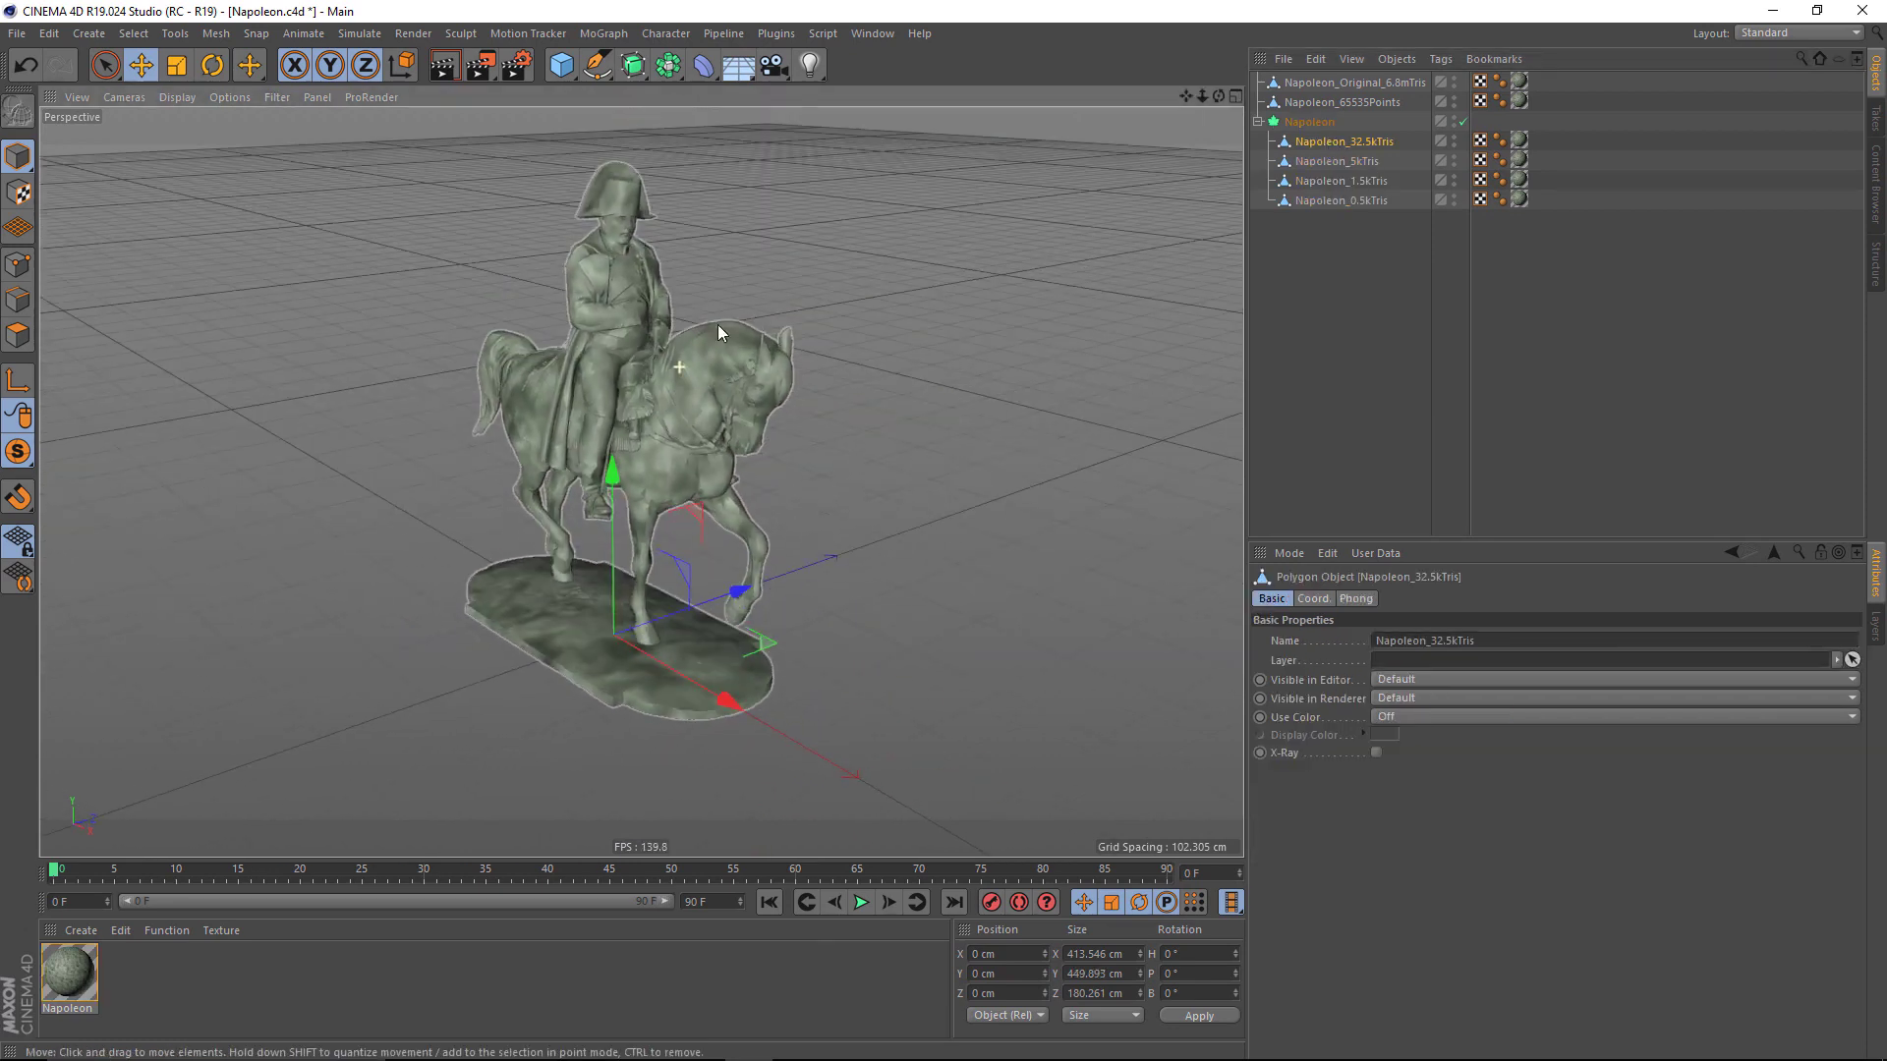
Step: Disable the LOD object, view the 5k, 1.5k and 0.5k levels, then reselect the LOD object
left_click(1463, 122)
left_click(1343, 159)
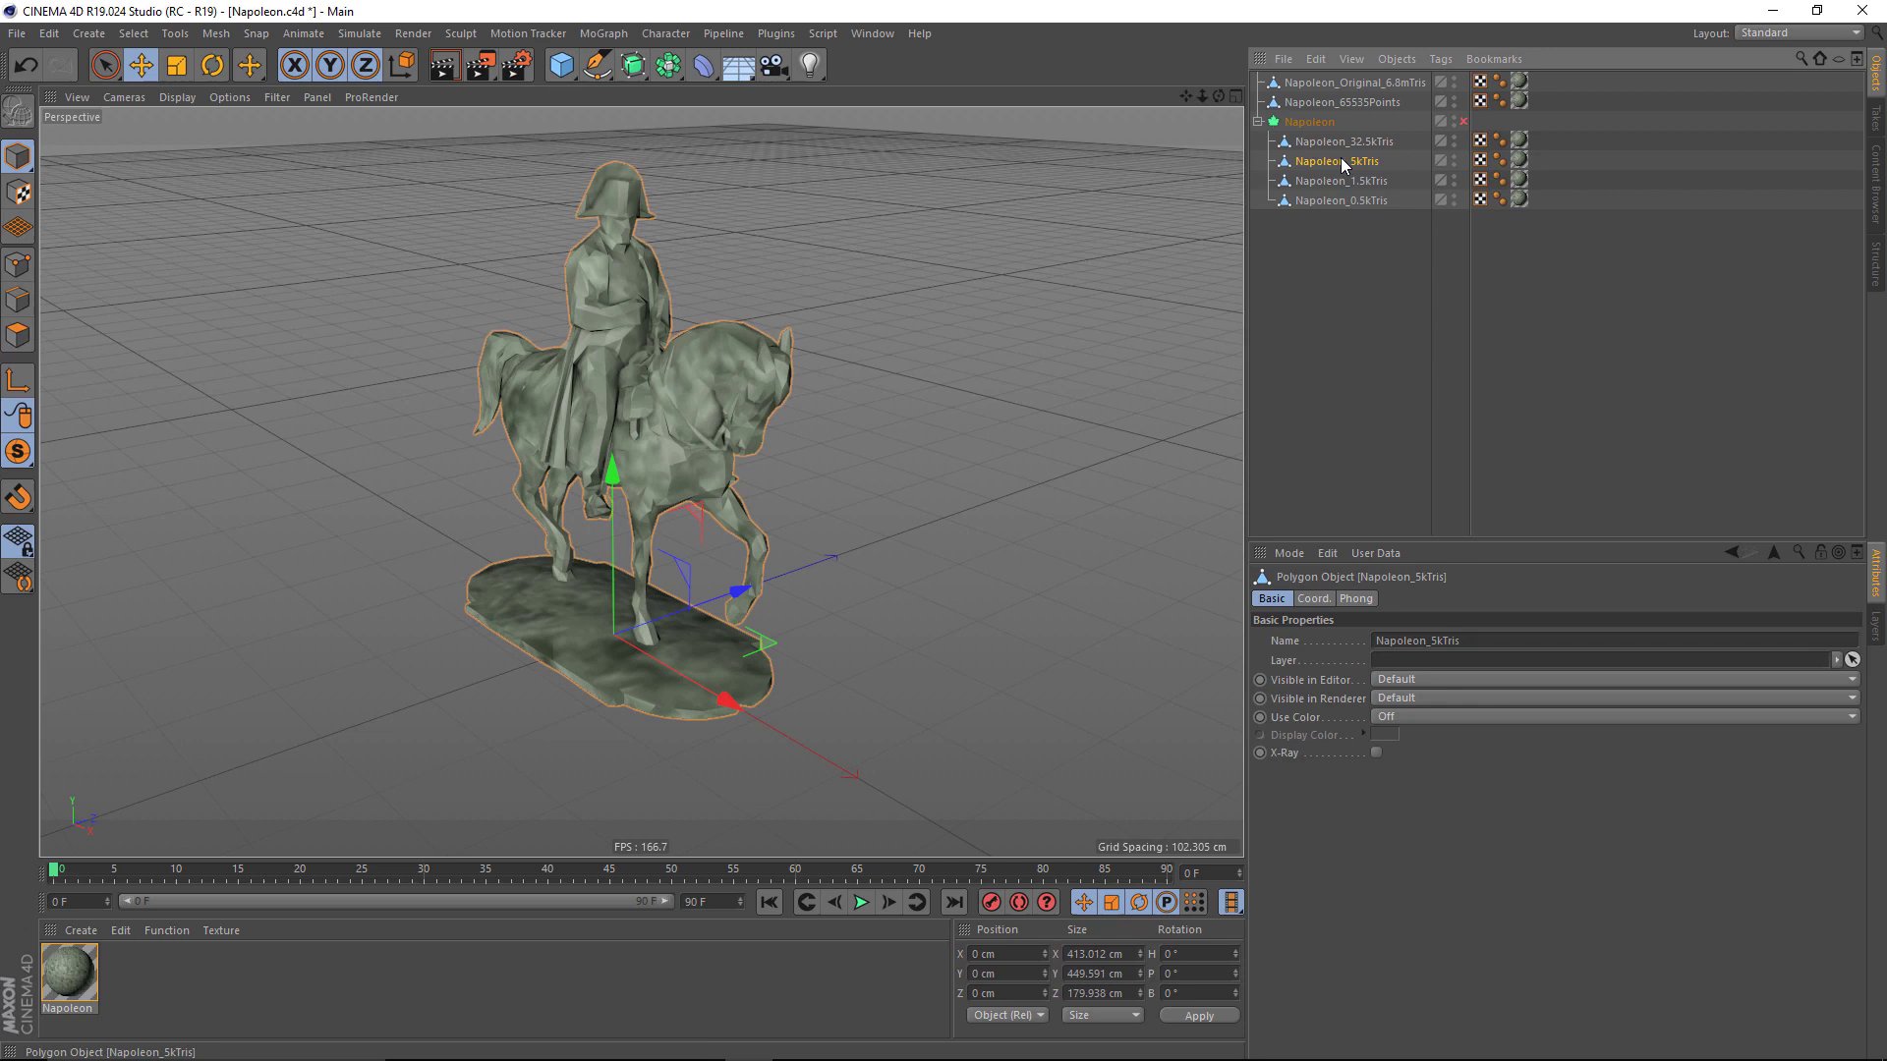
left_click(1339, 183)
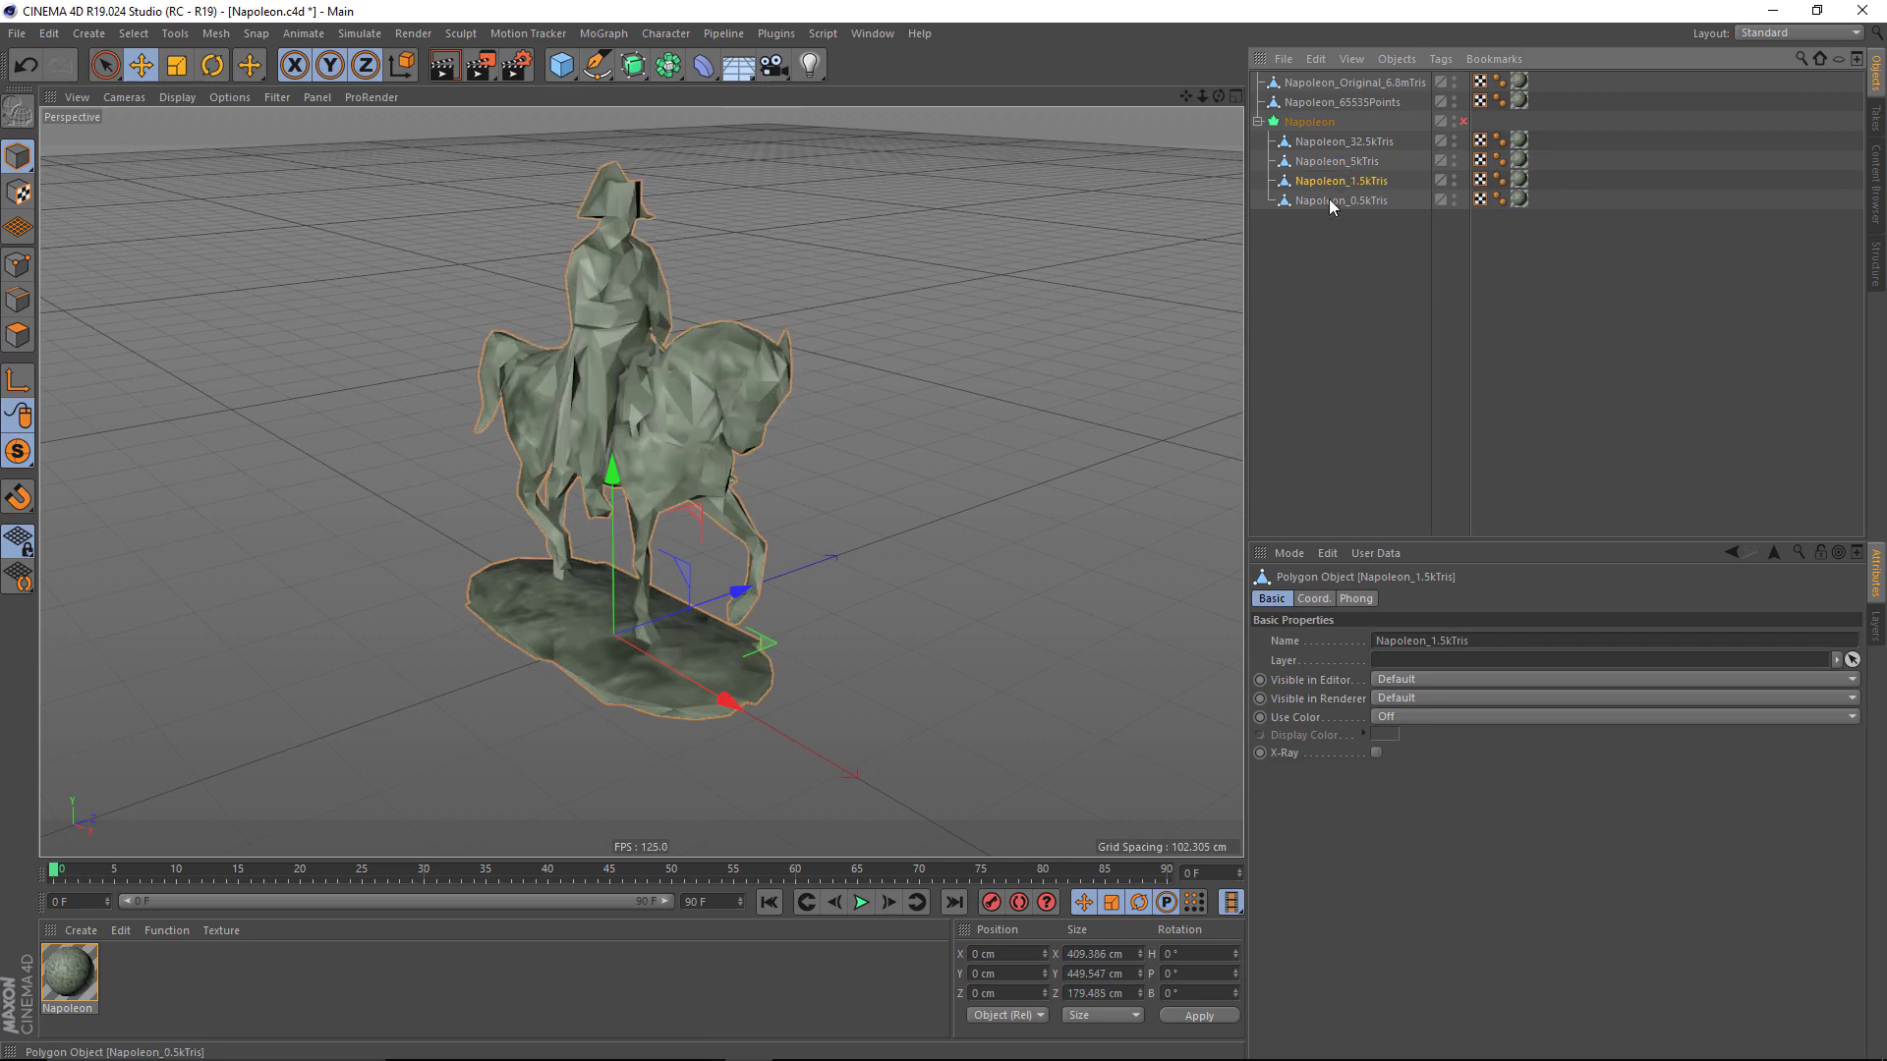
left_click(1329, 200)
left_click_drag(616, 275, 641, 278, "alt")
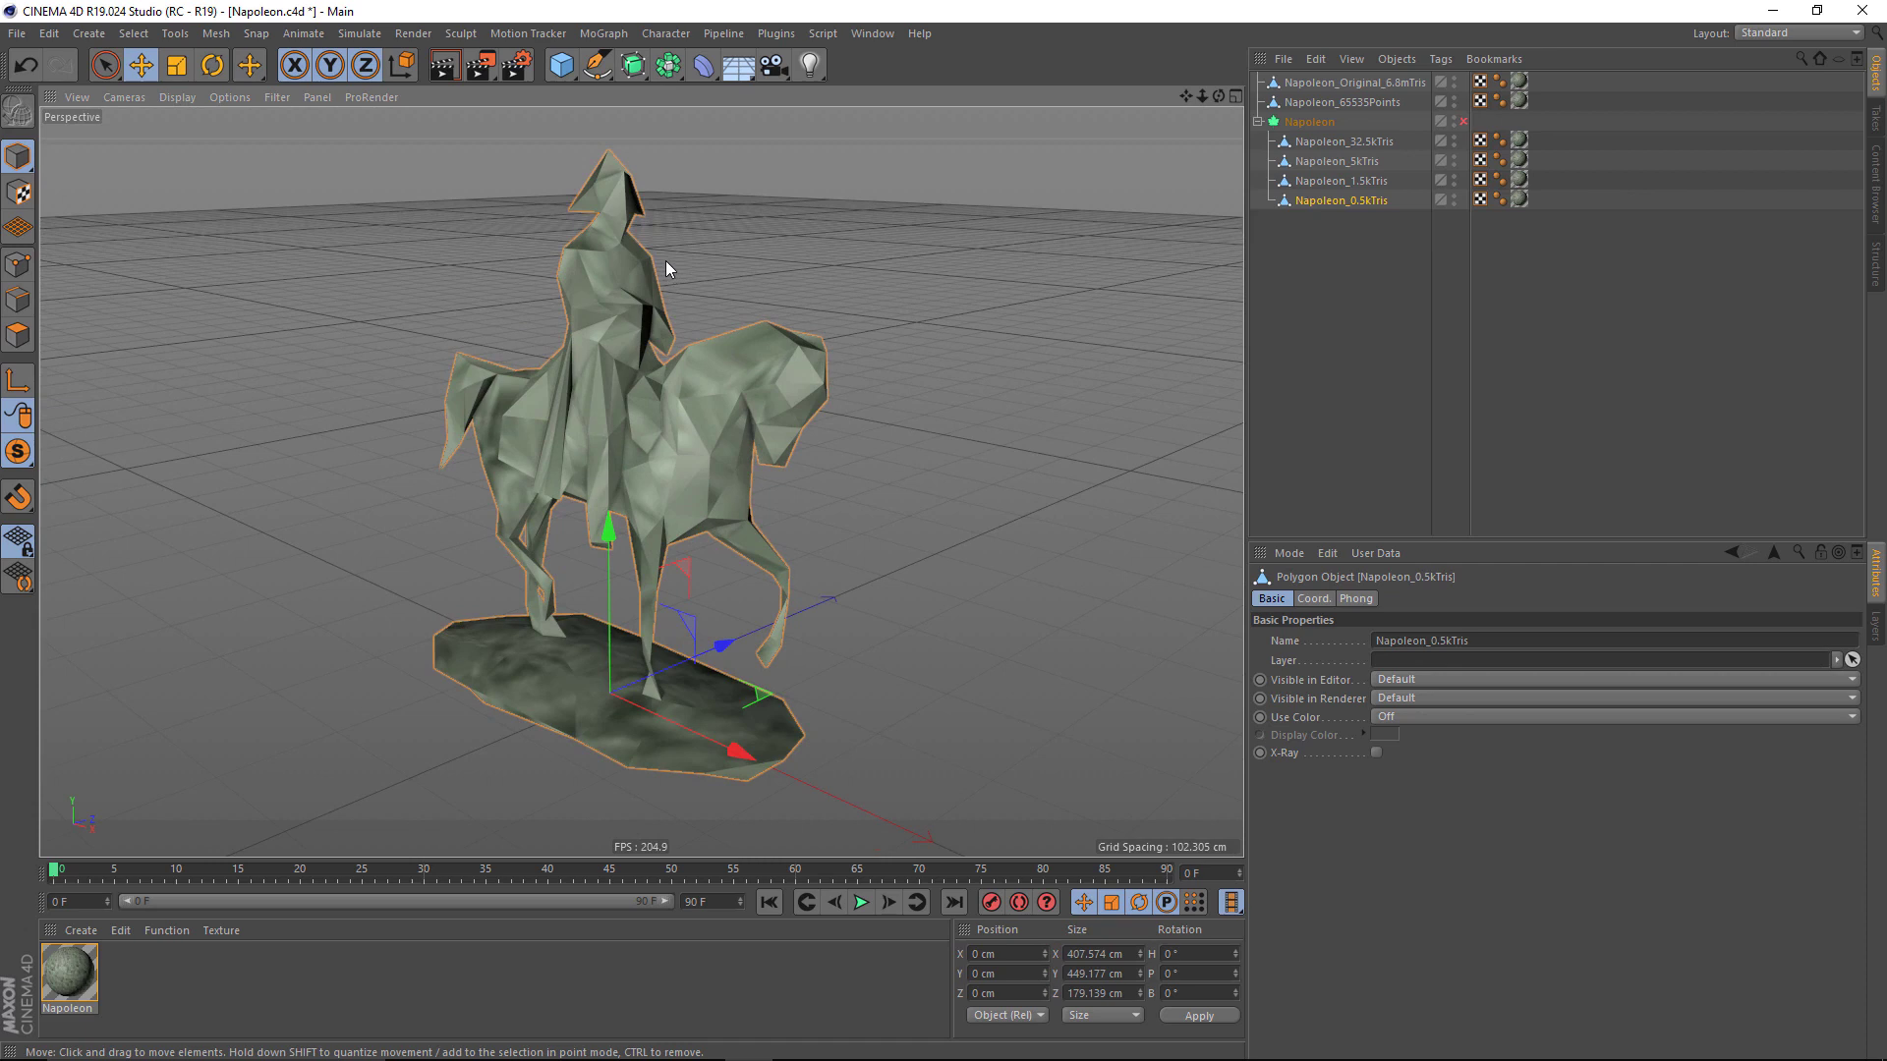
left_click(1341, 140)
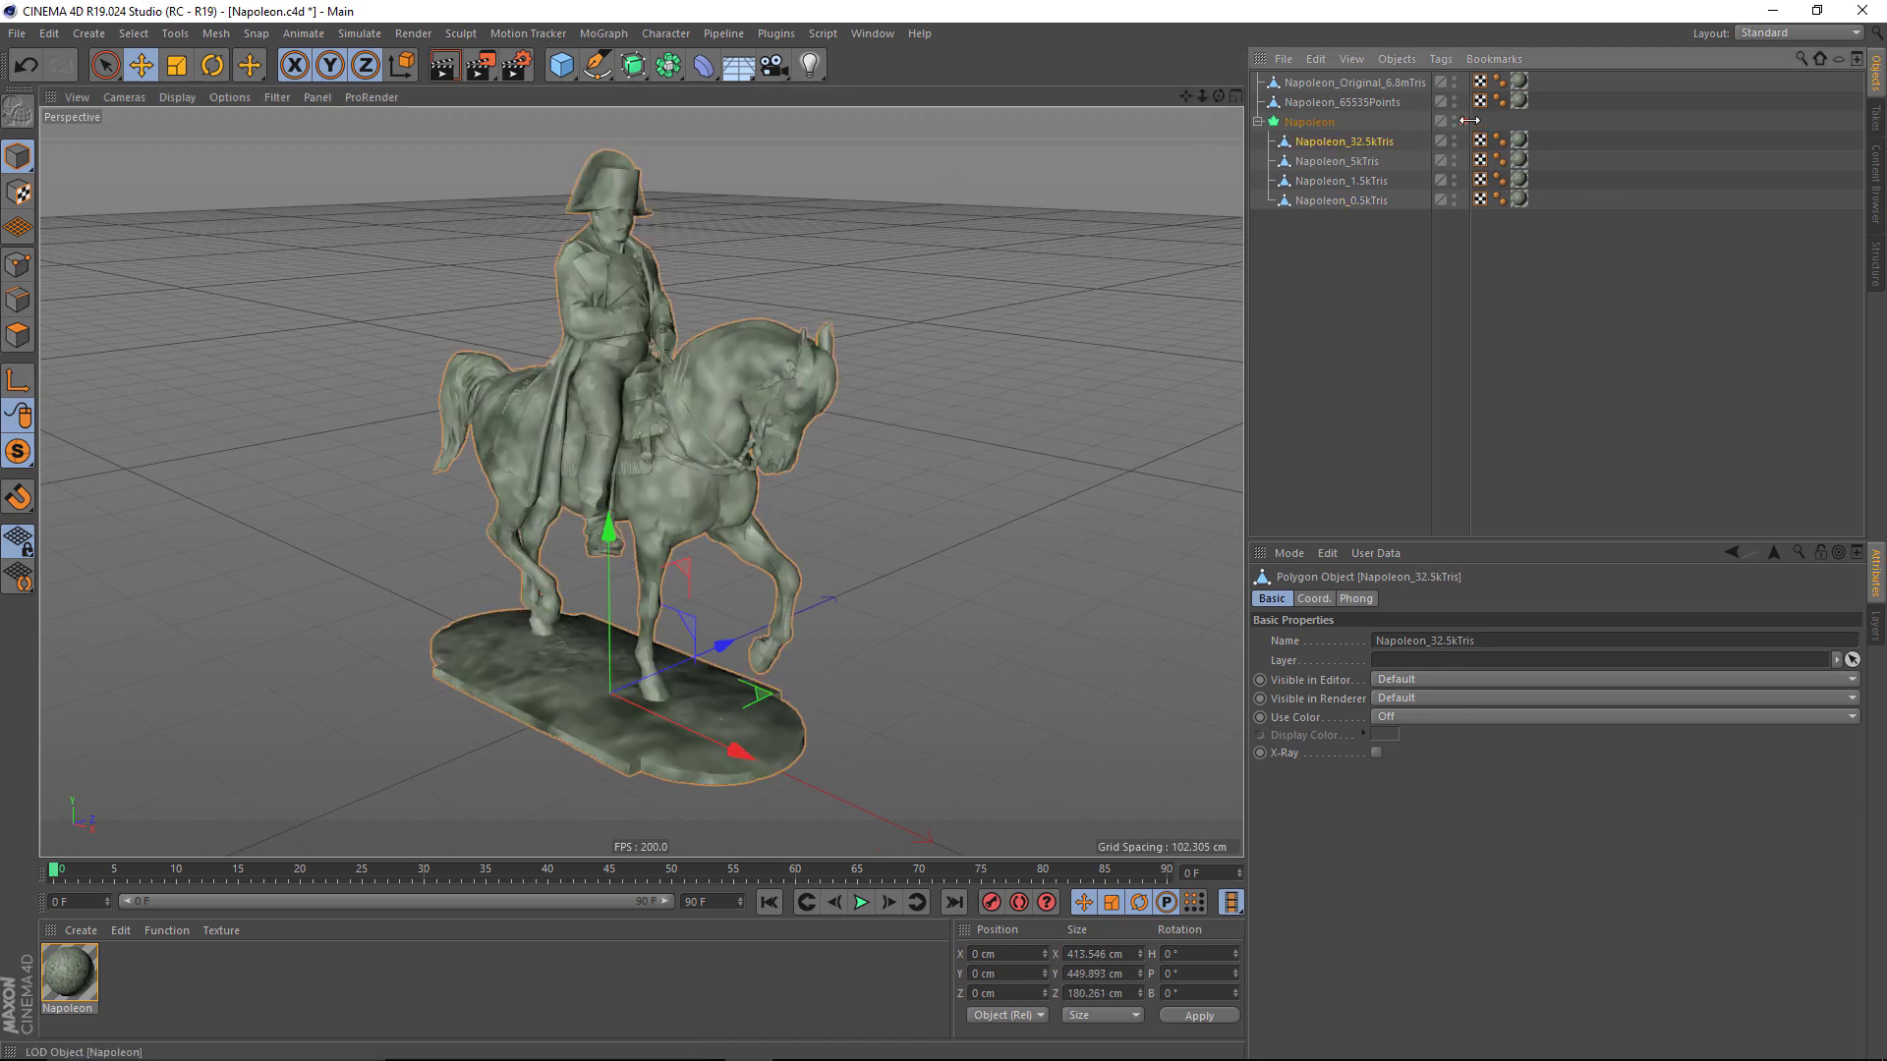
left_click(1291, 124)
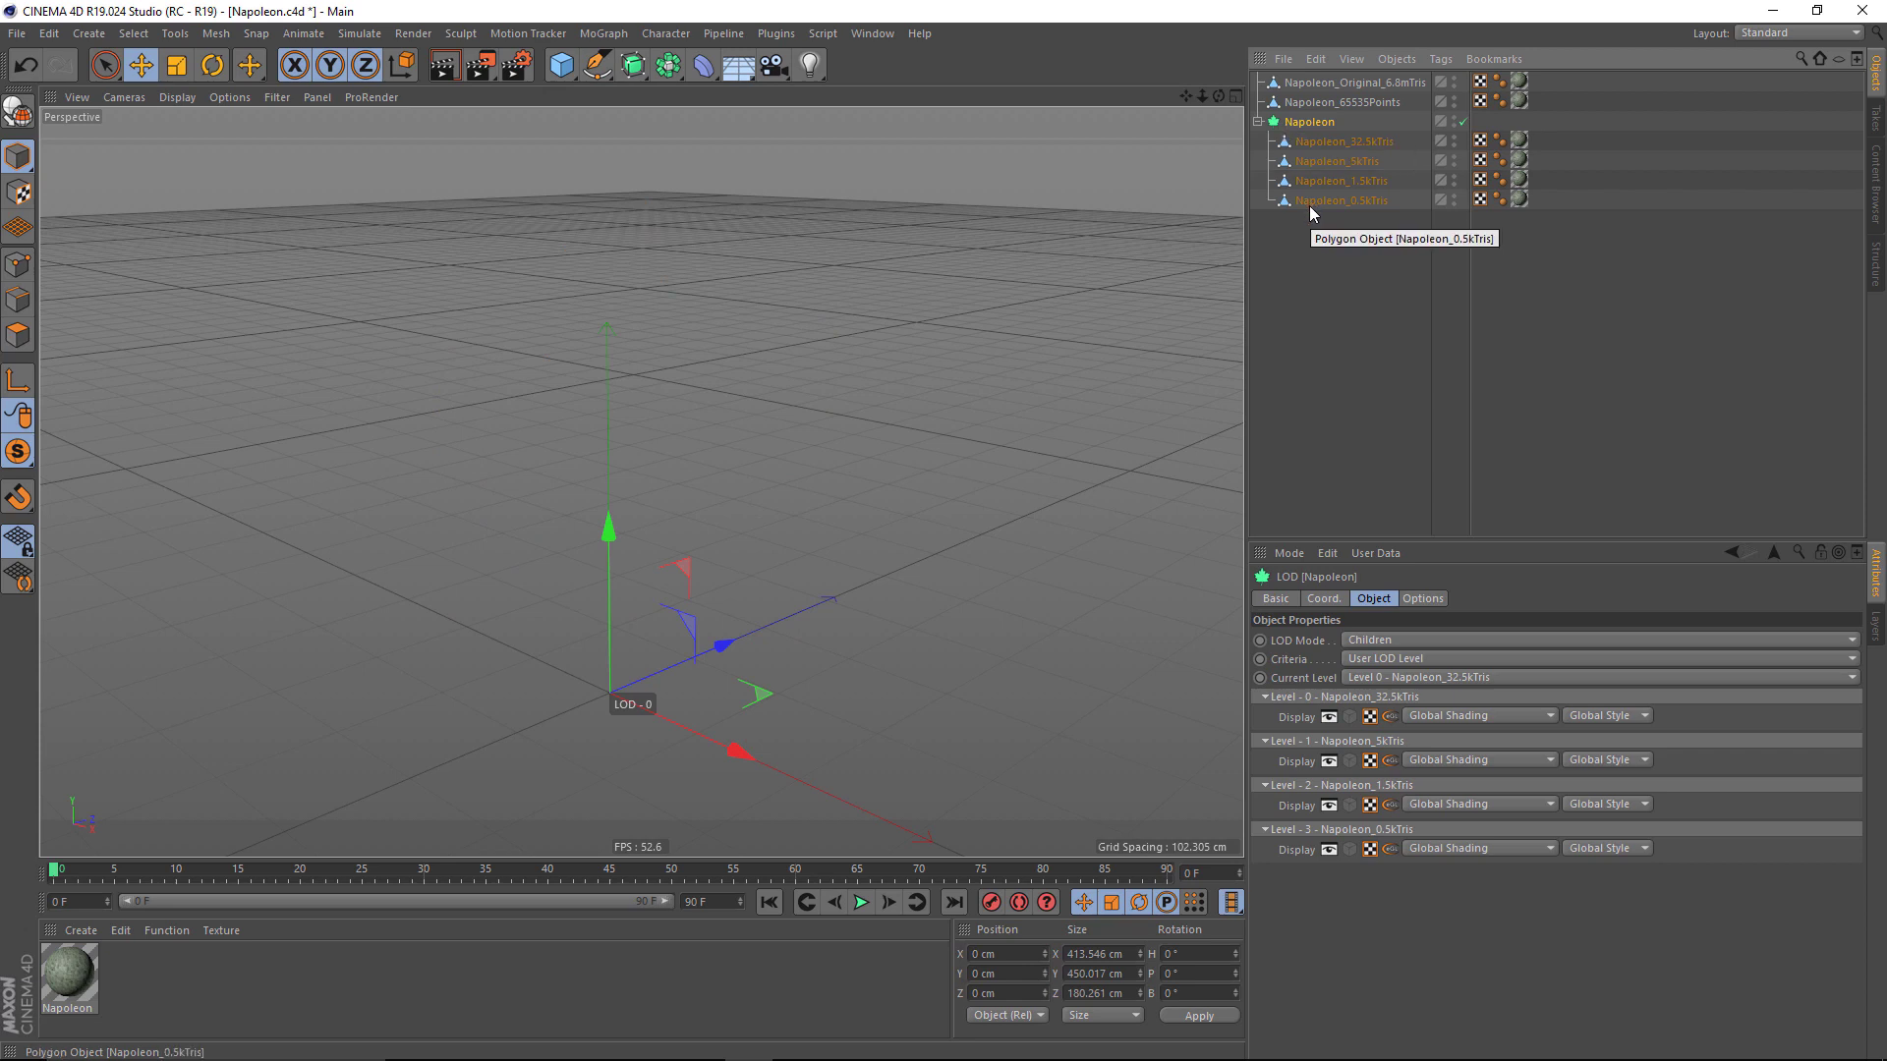
Step: Start exporting the scene as an FBX file
left_click(17, 34)
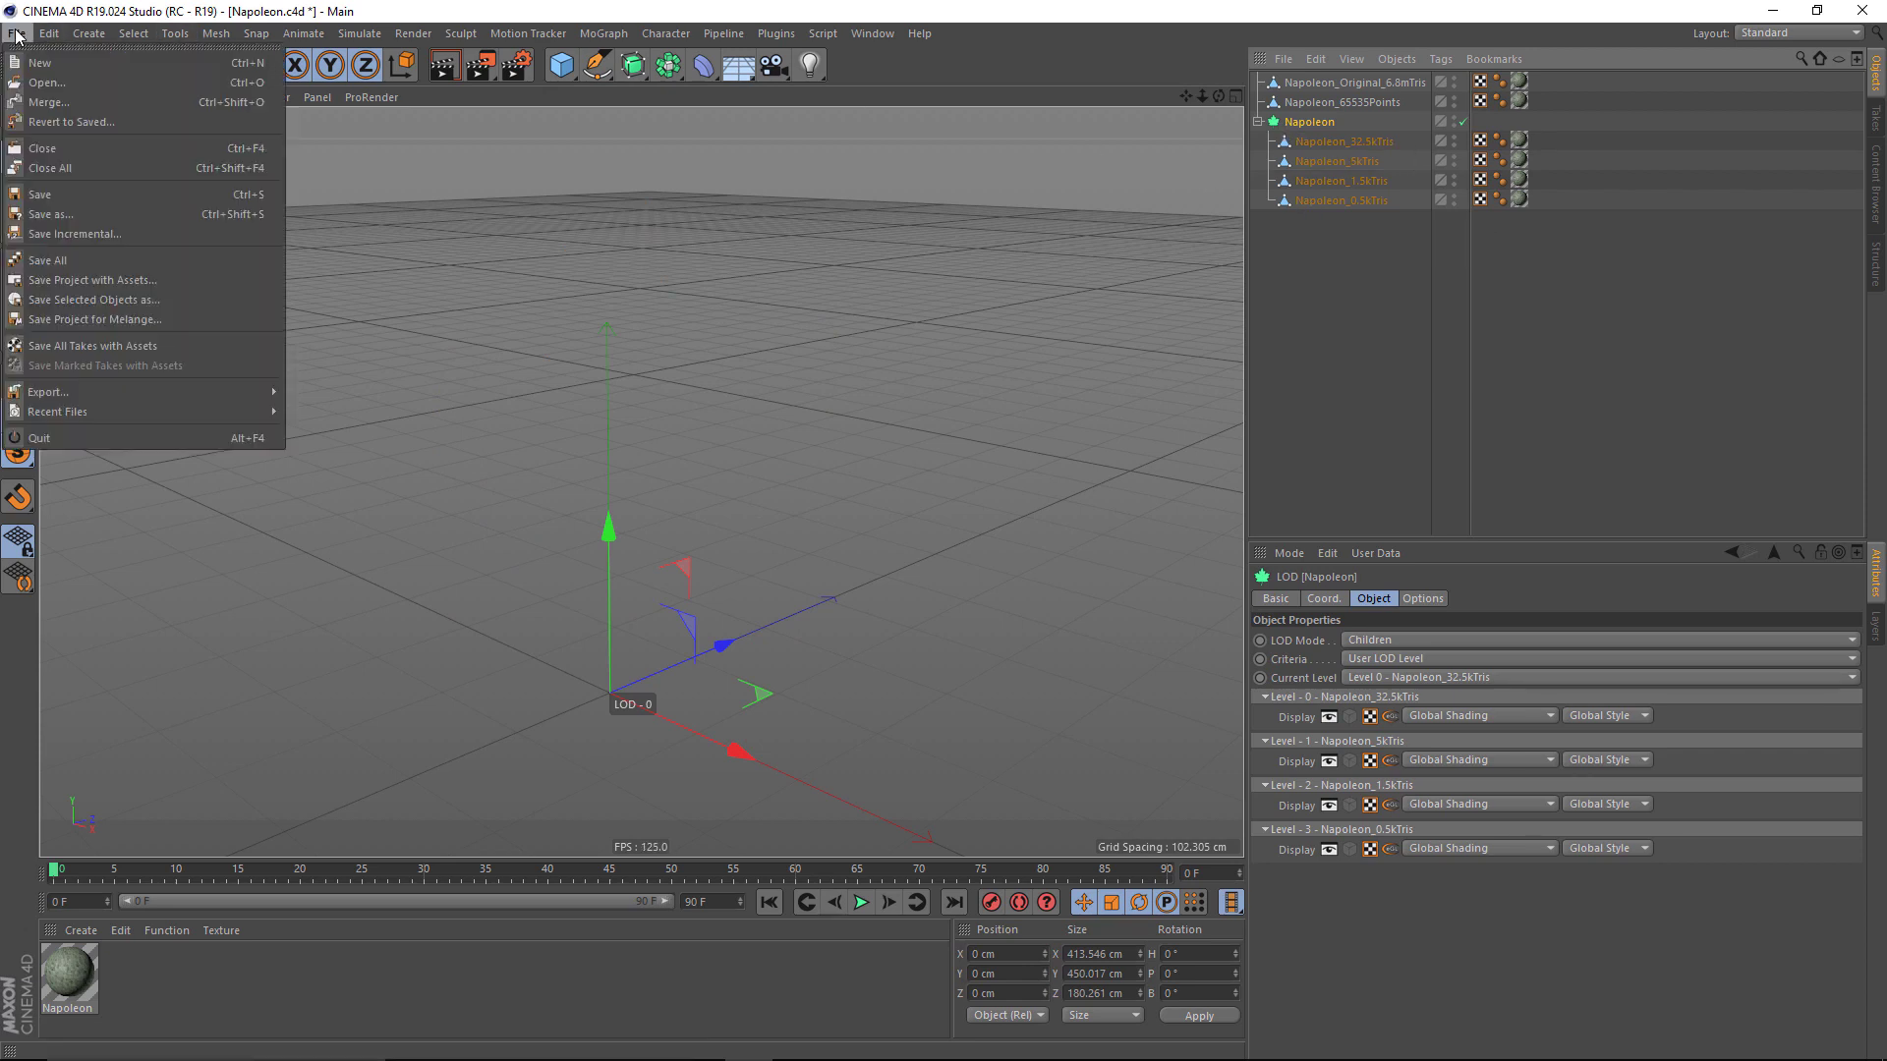
mouse_move(51, 385)
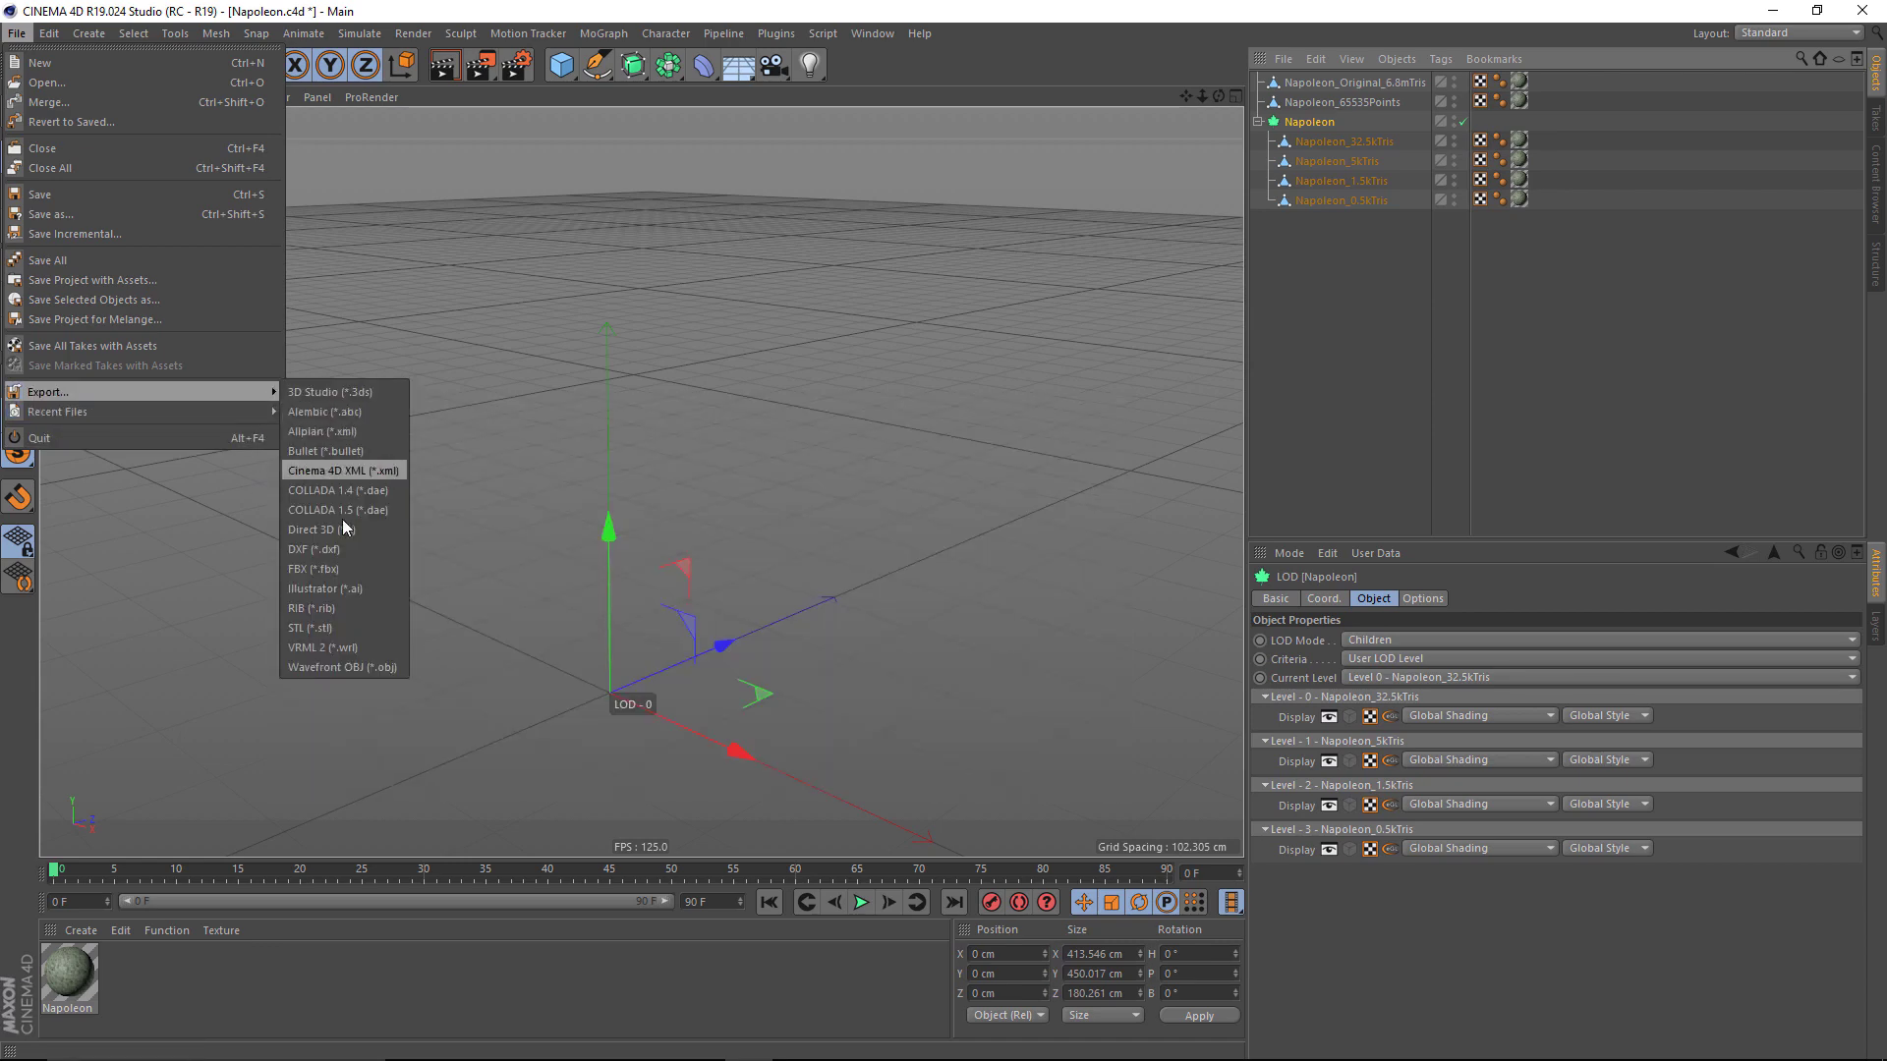
left_click(314, 567)
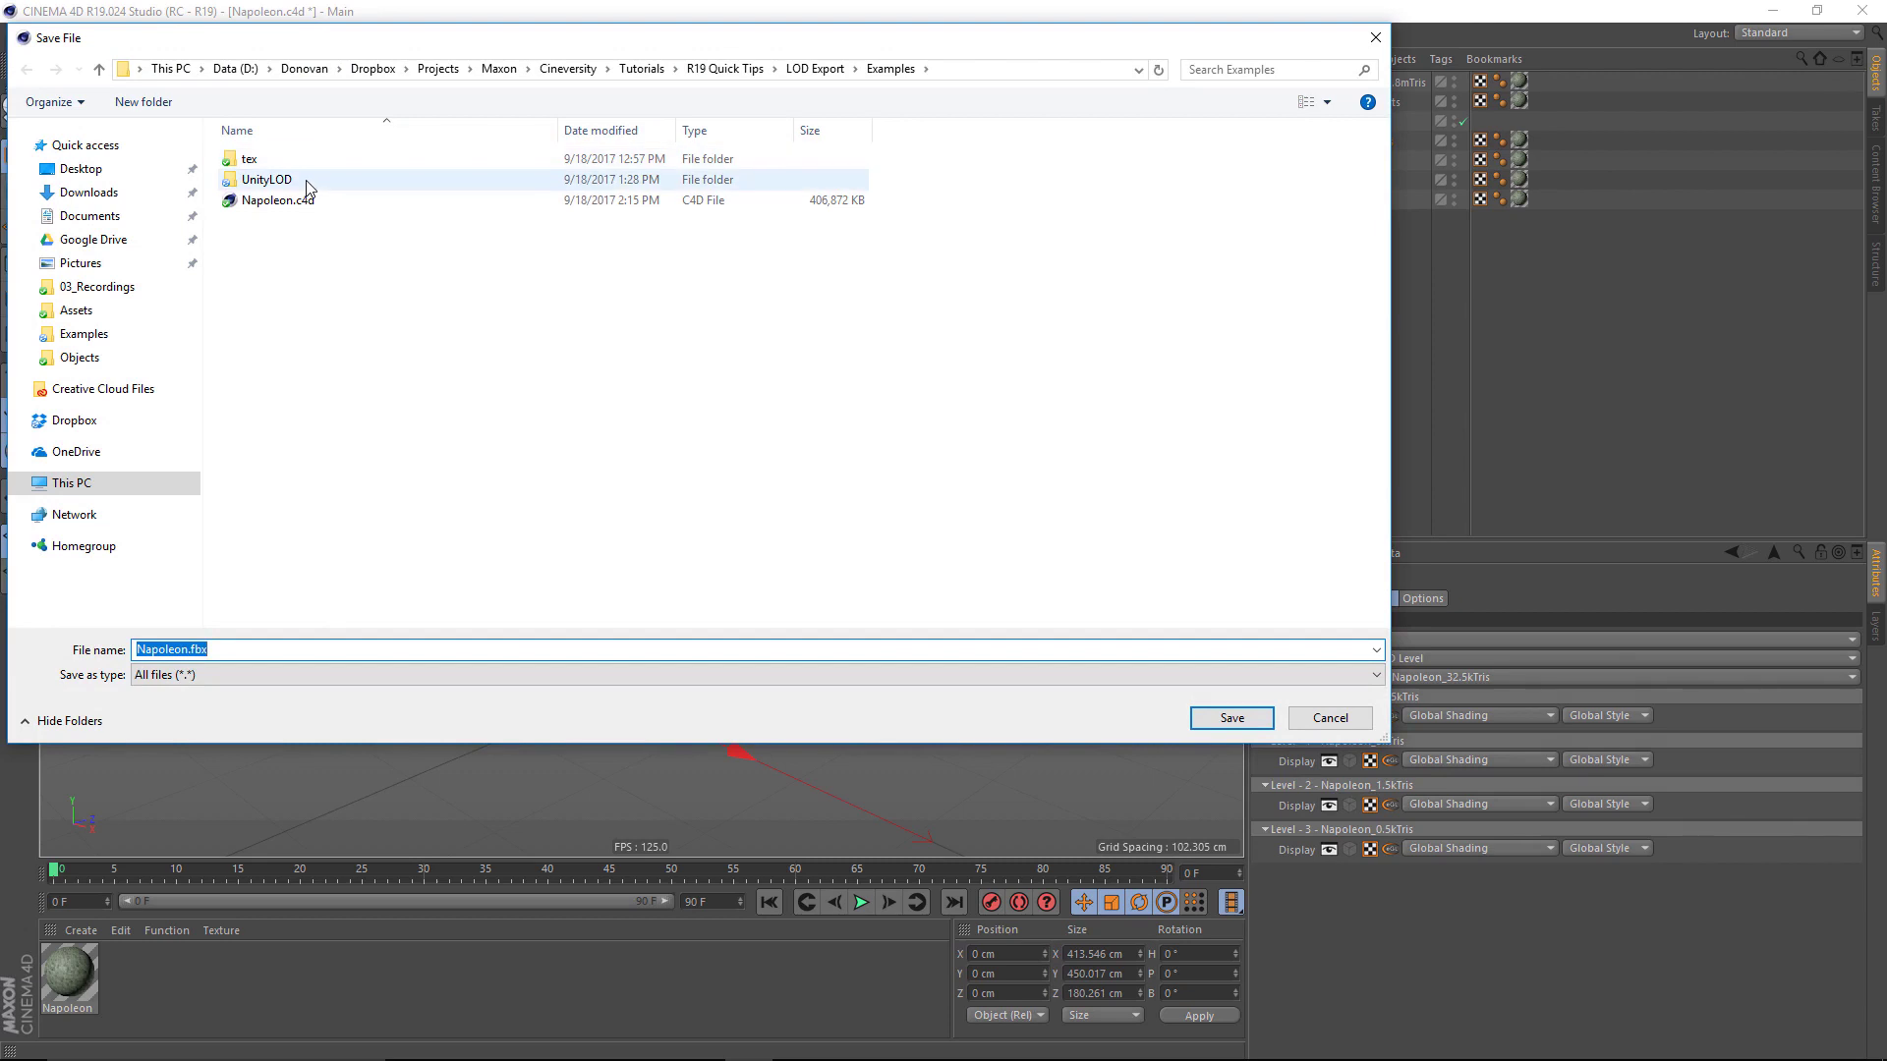
Step: Save as Napoleon.fbx in UnityLOD/Assets/Objects, replacing the old file, and accept the export settings
double_click(304, 183)
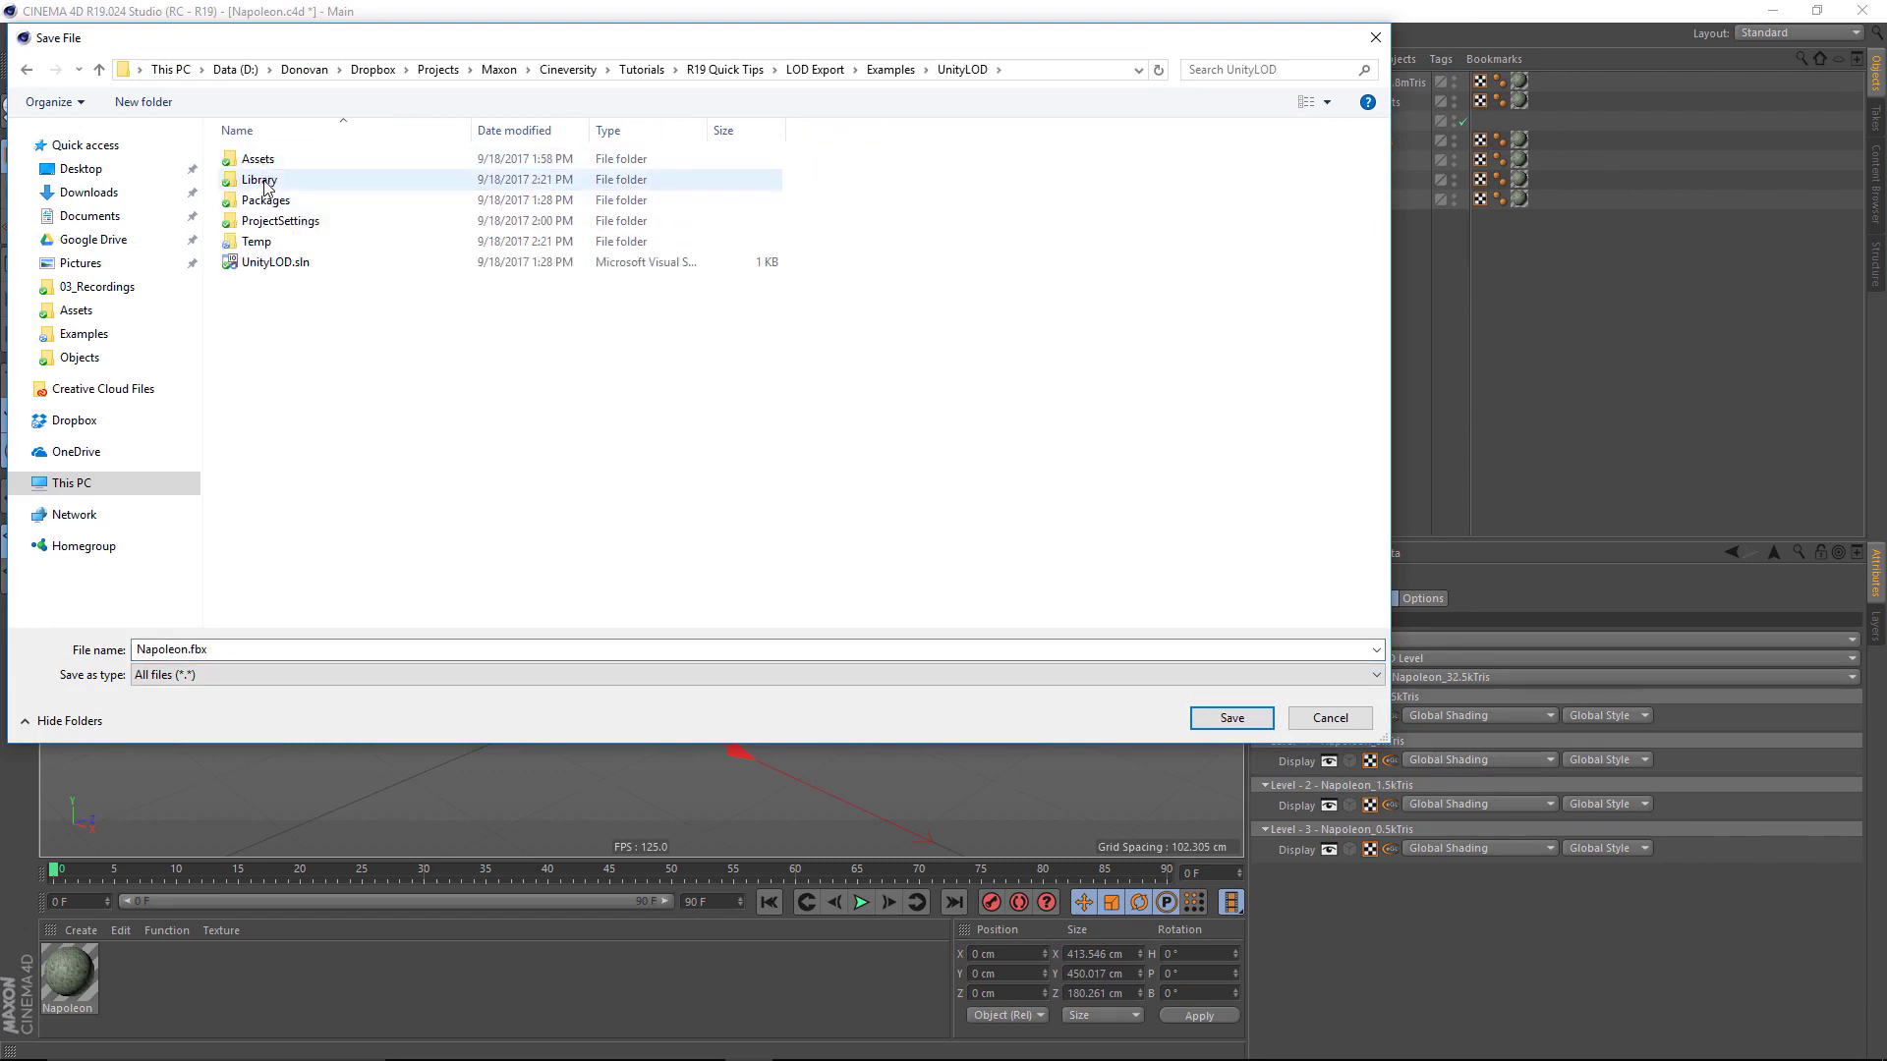
double_click(263, 161)
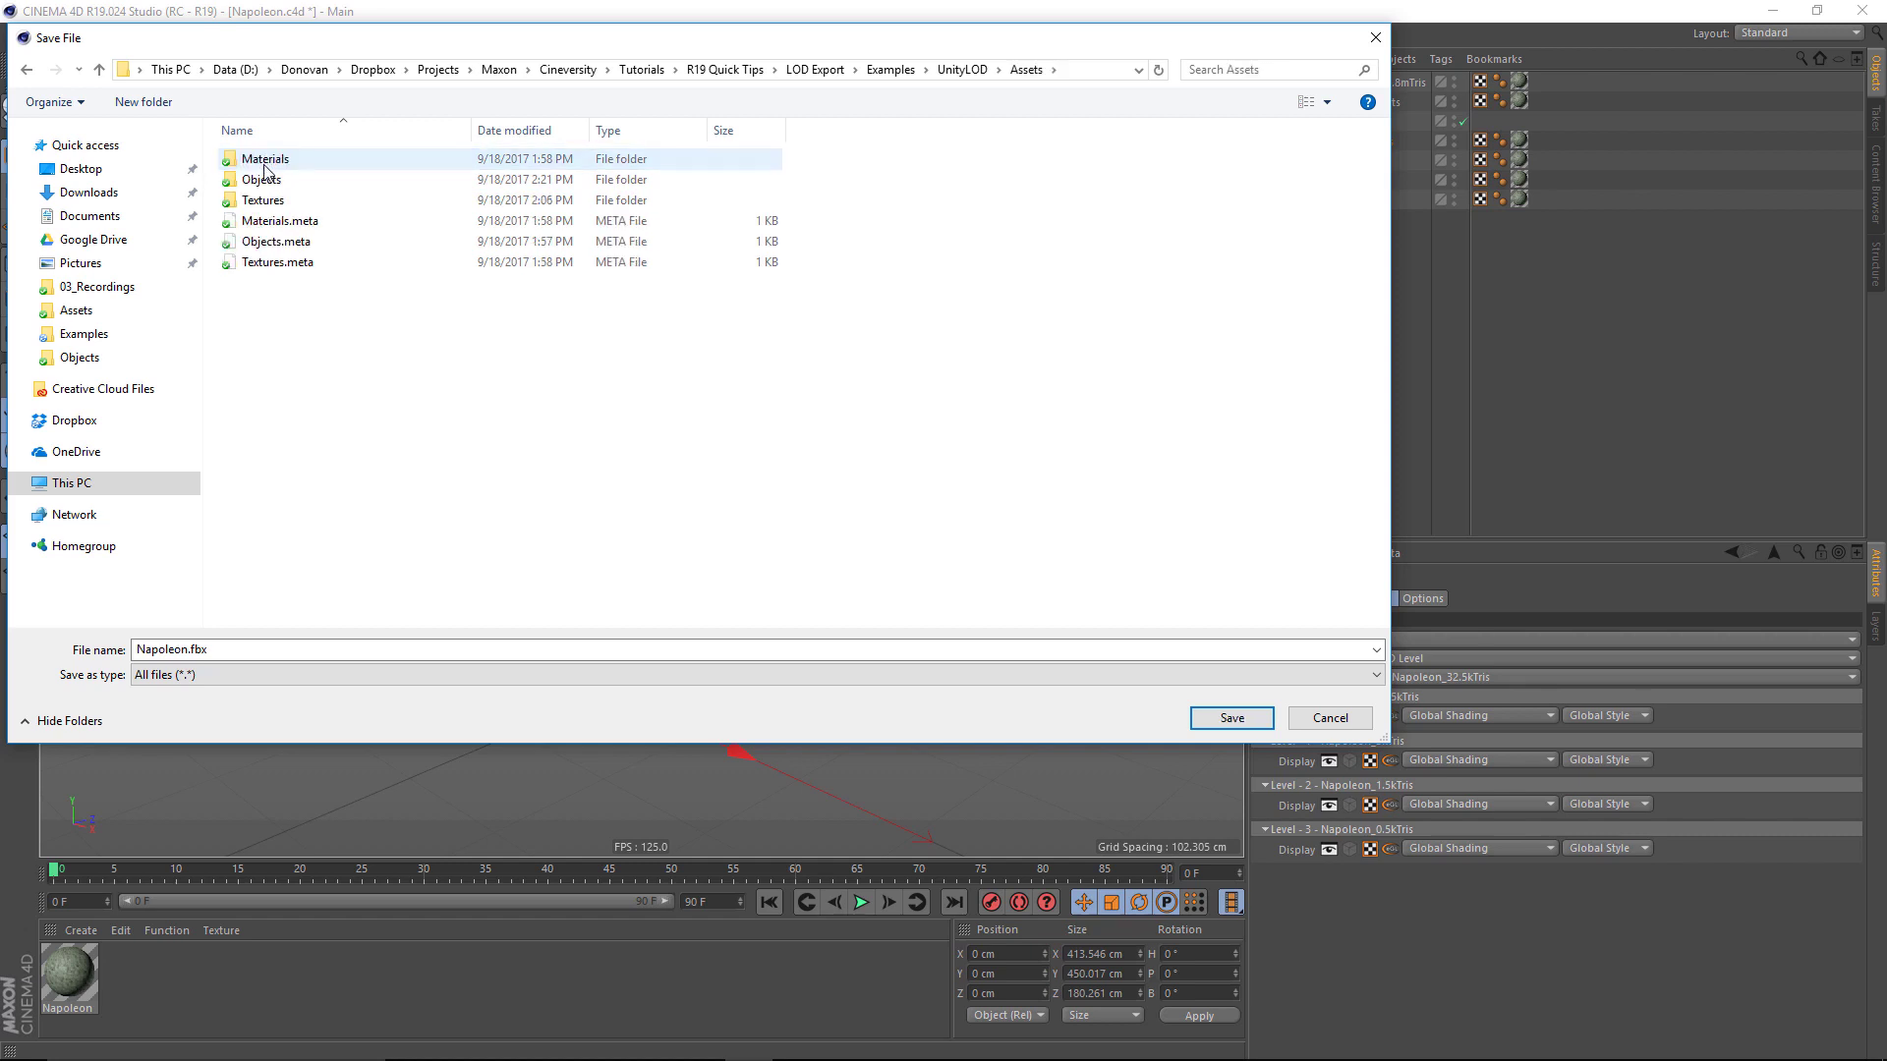
double_click(261, 180)
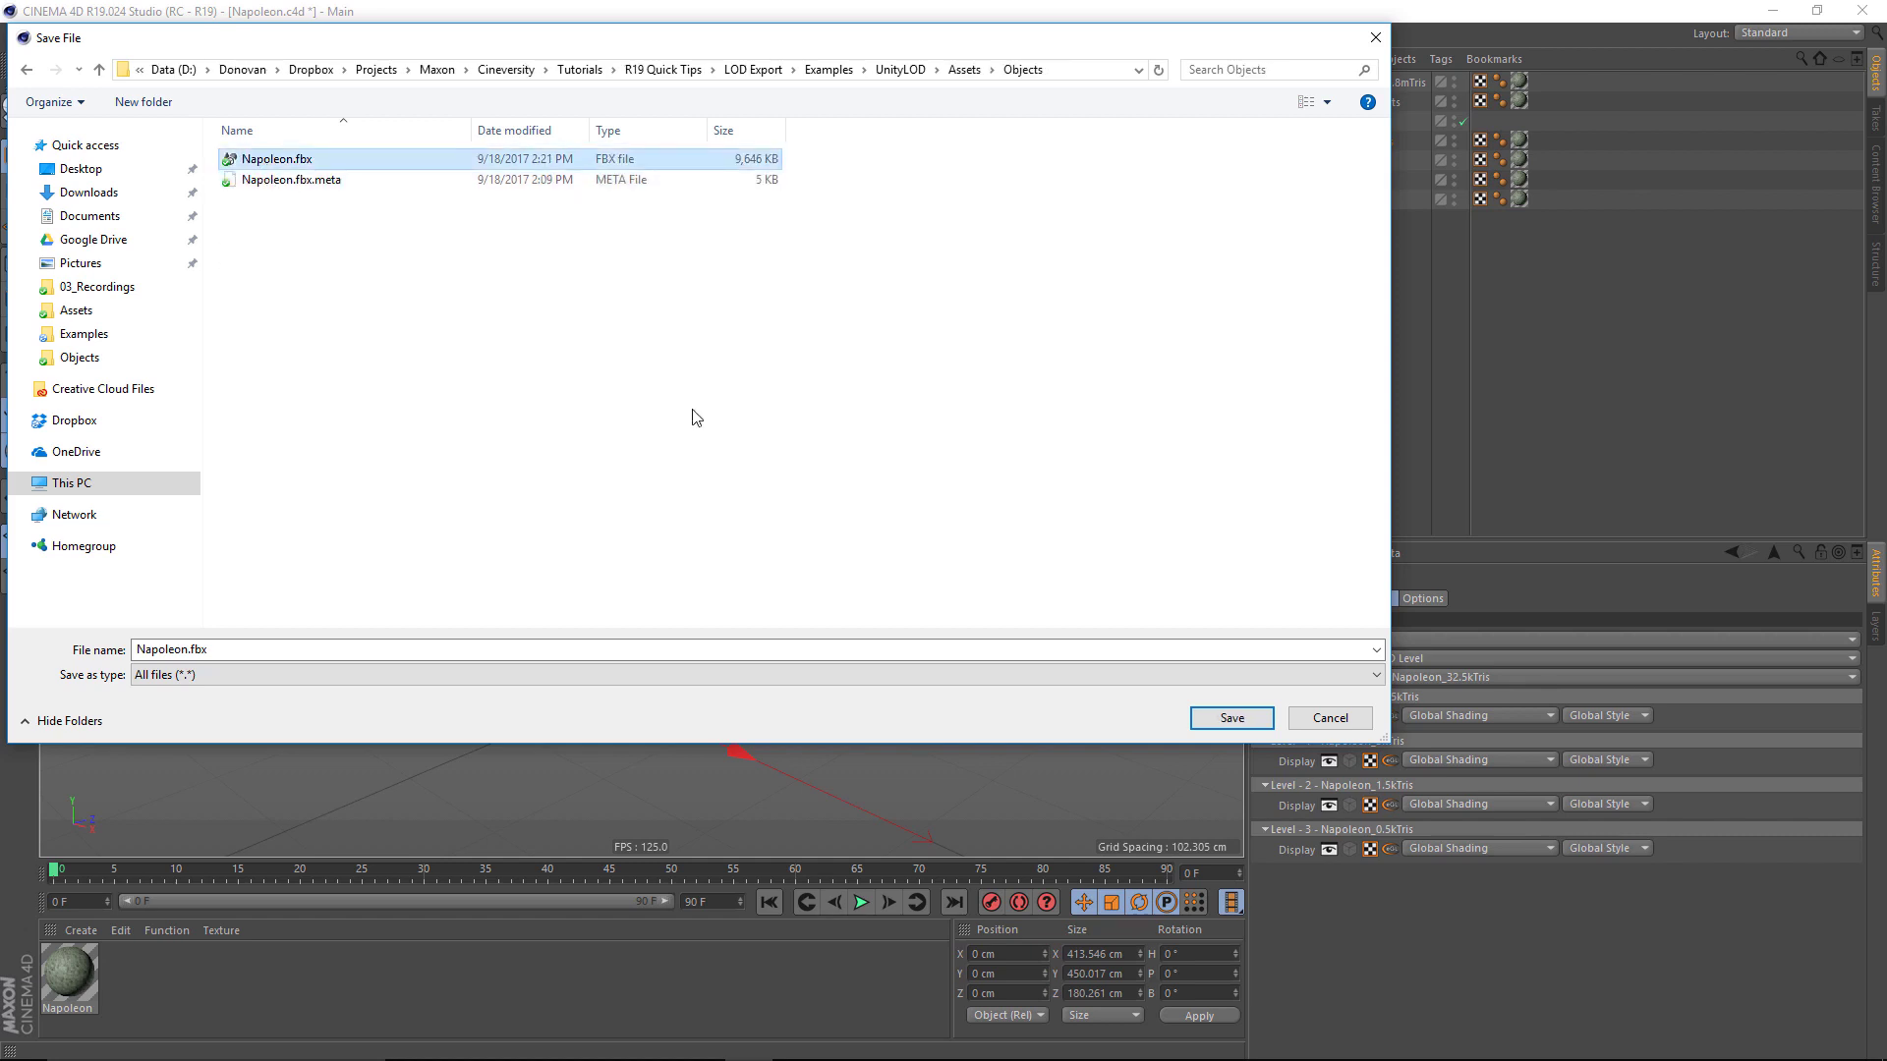
left_click(1231, 718)
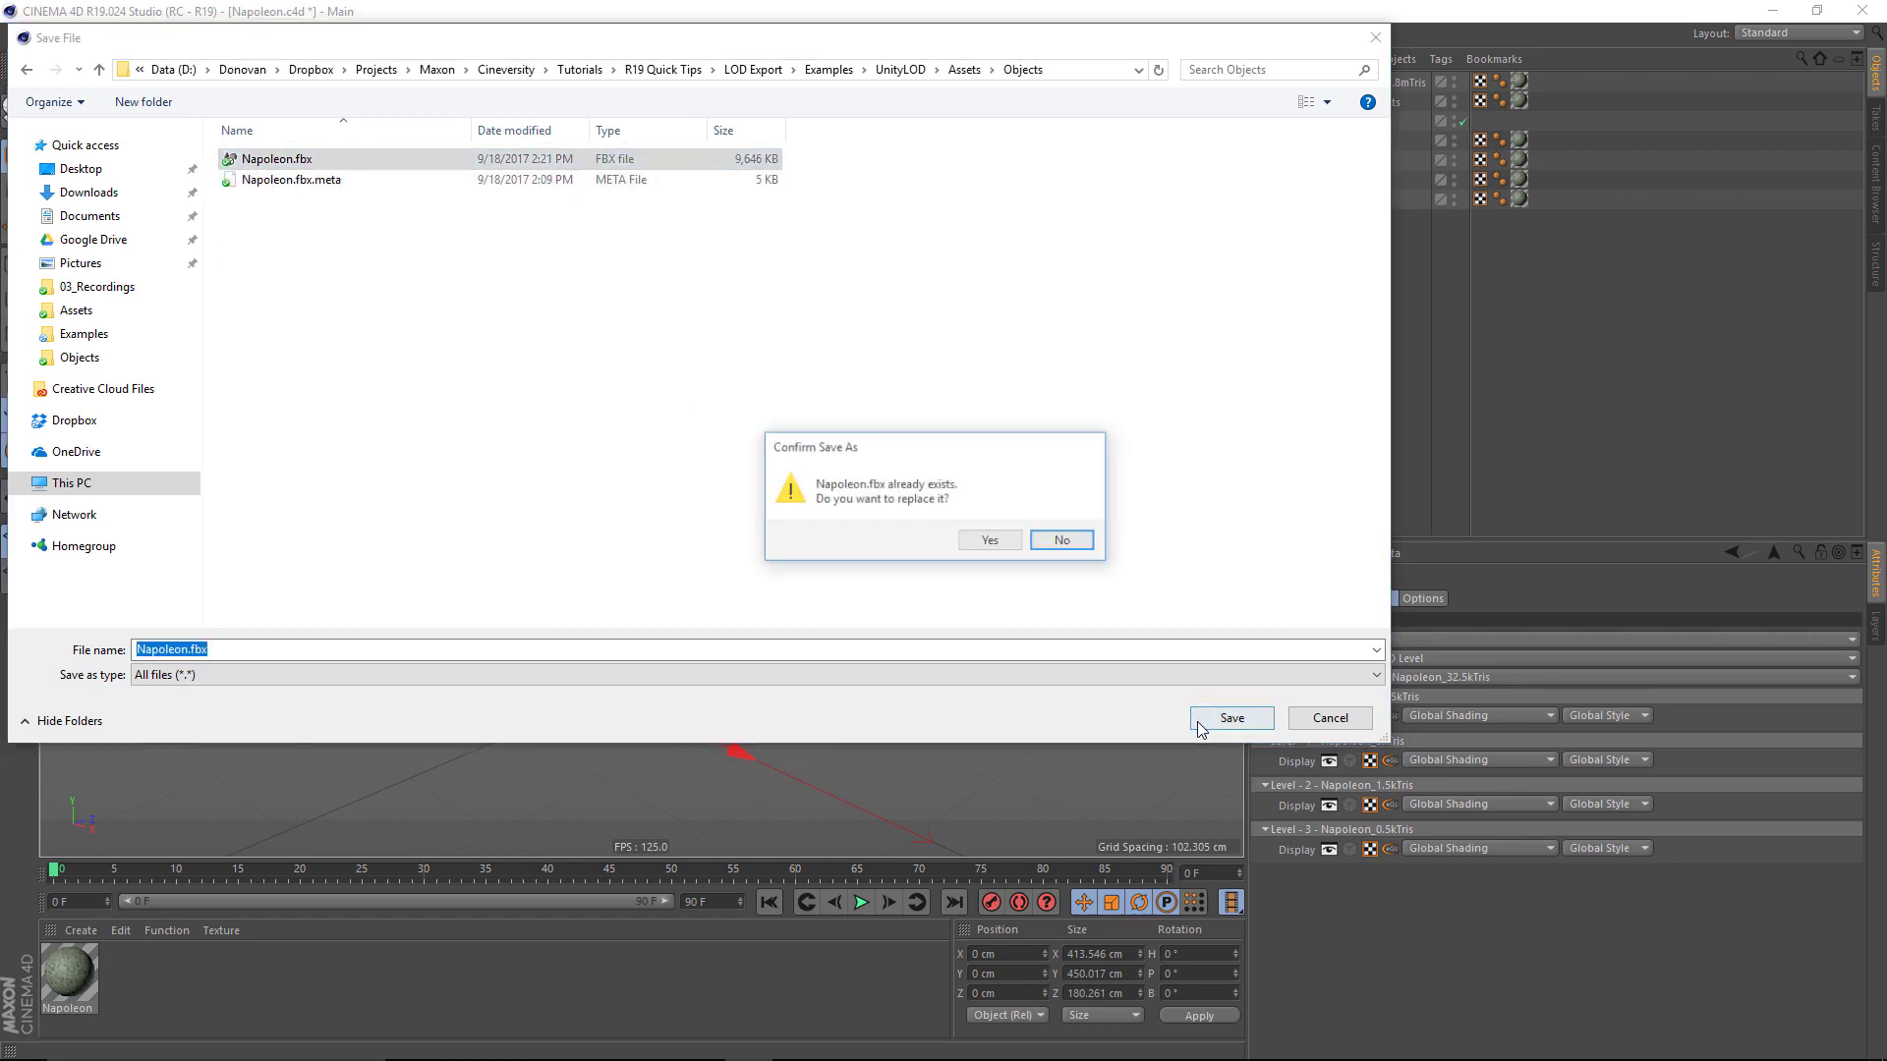
left_click(1001, 545)
left_click(966, 767)
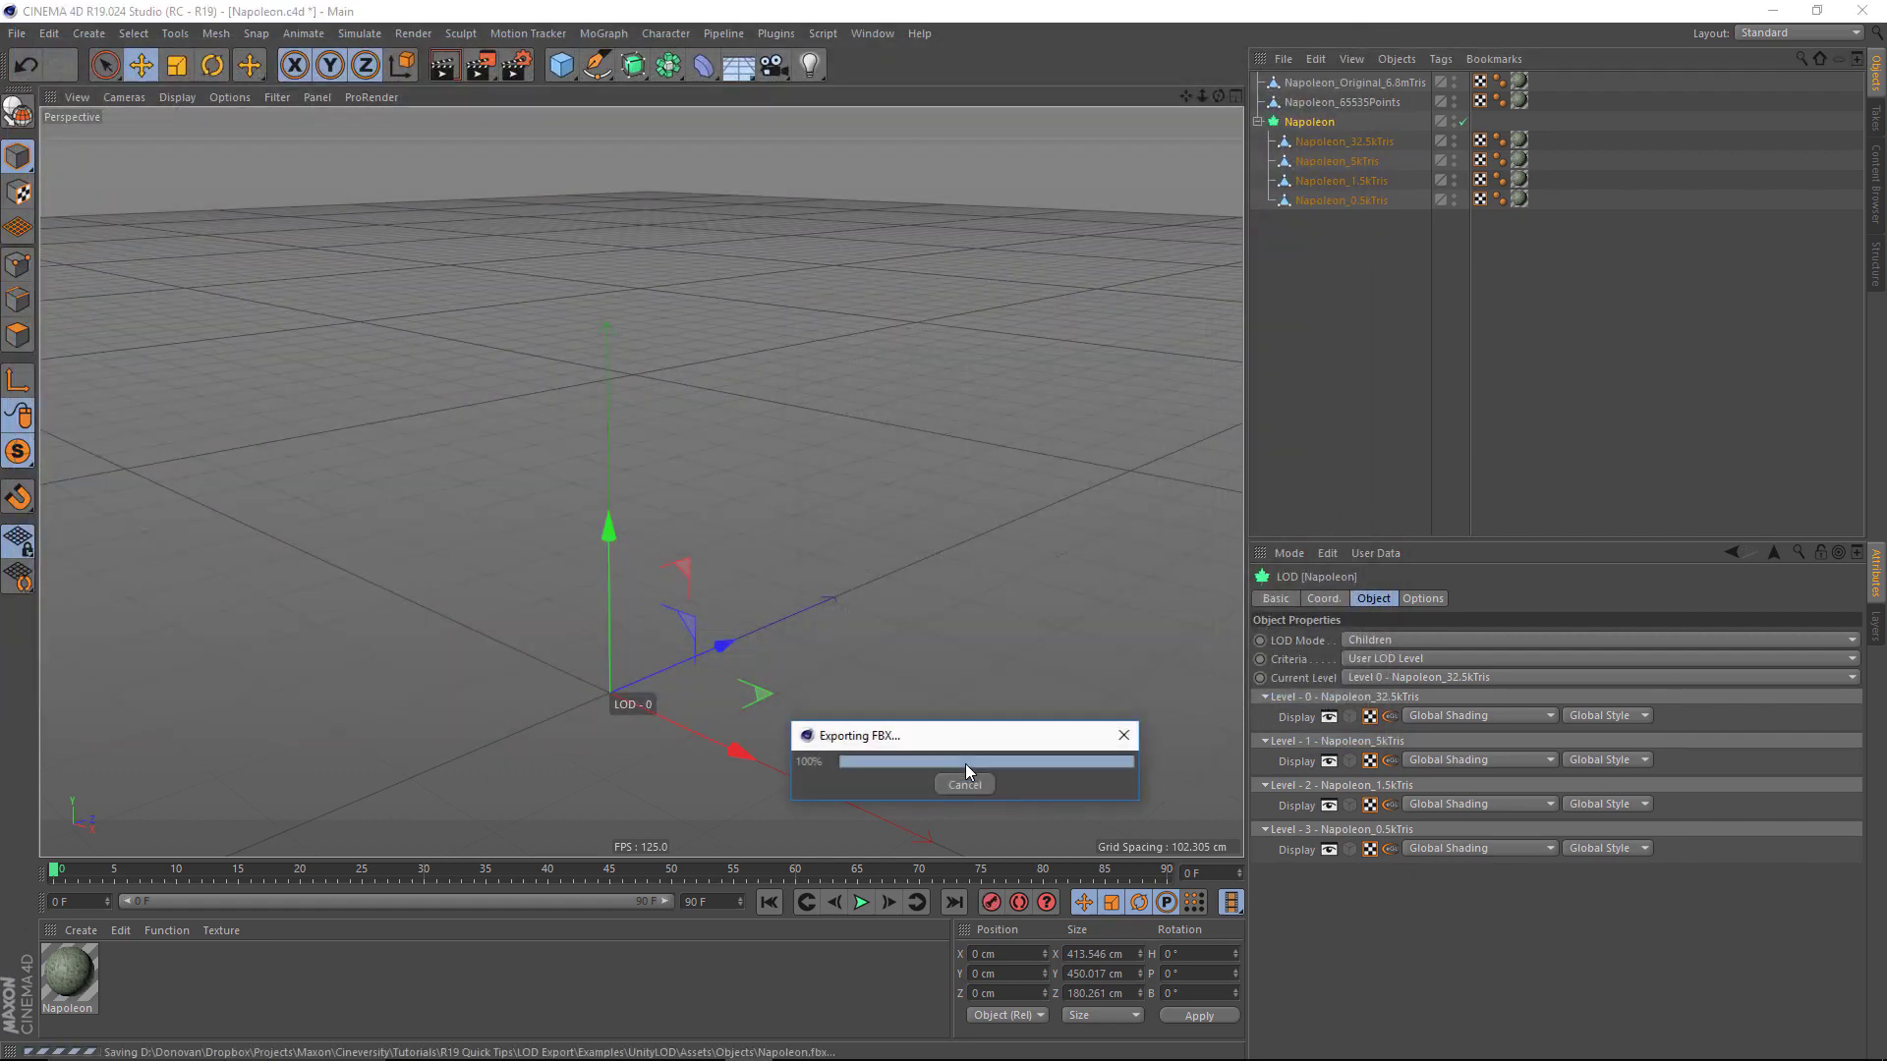
Step: In Unity, select Napoleon and its Napoleon_0_5kTris, 1_5kTris, 5kTris and 32_5kTris children
key("alt+Tab")
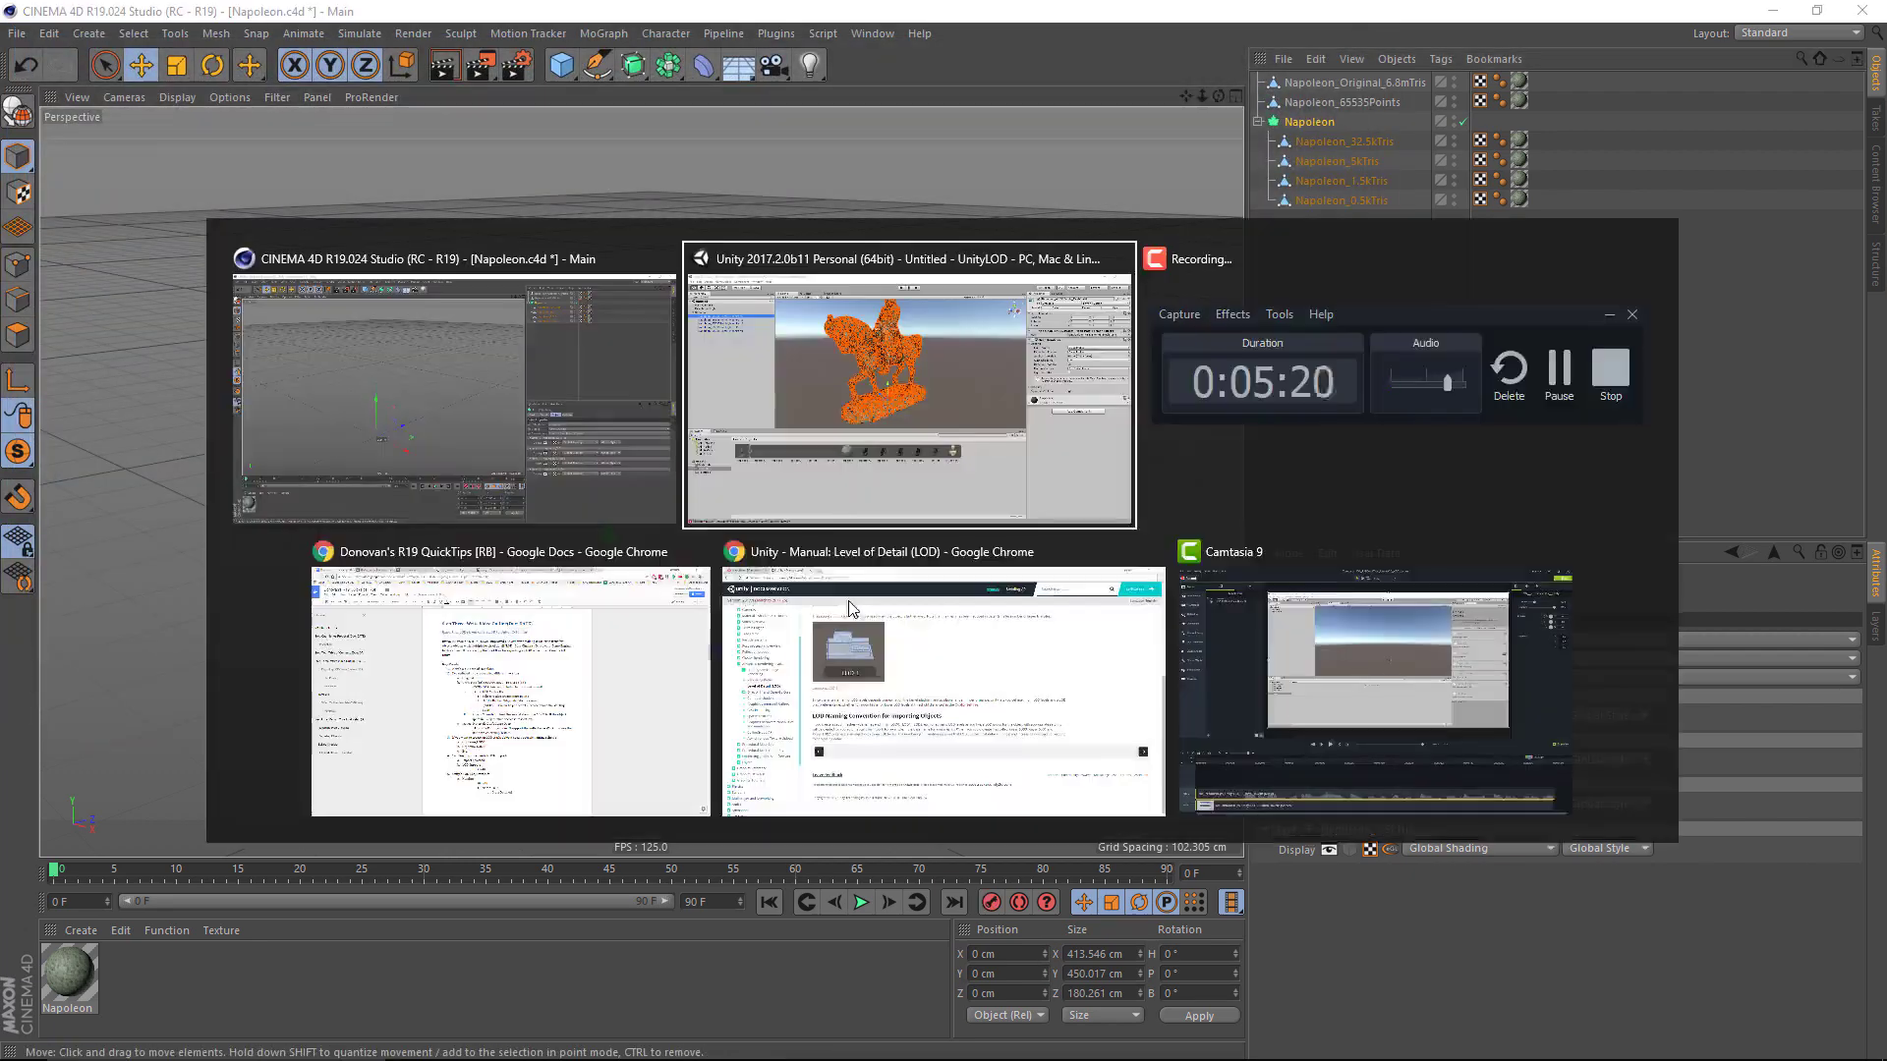
left_click(802, 425)
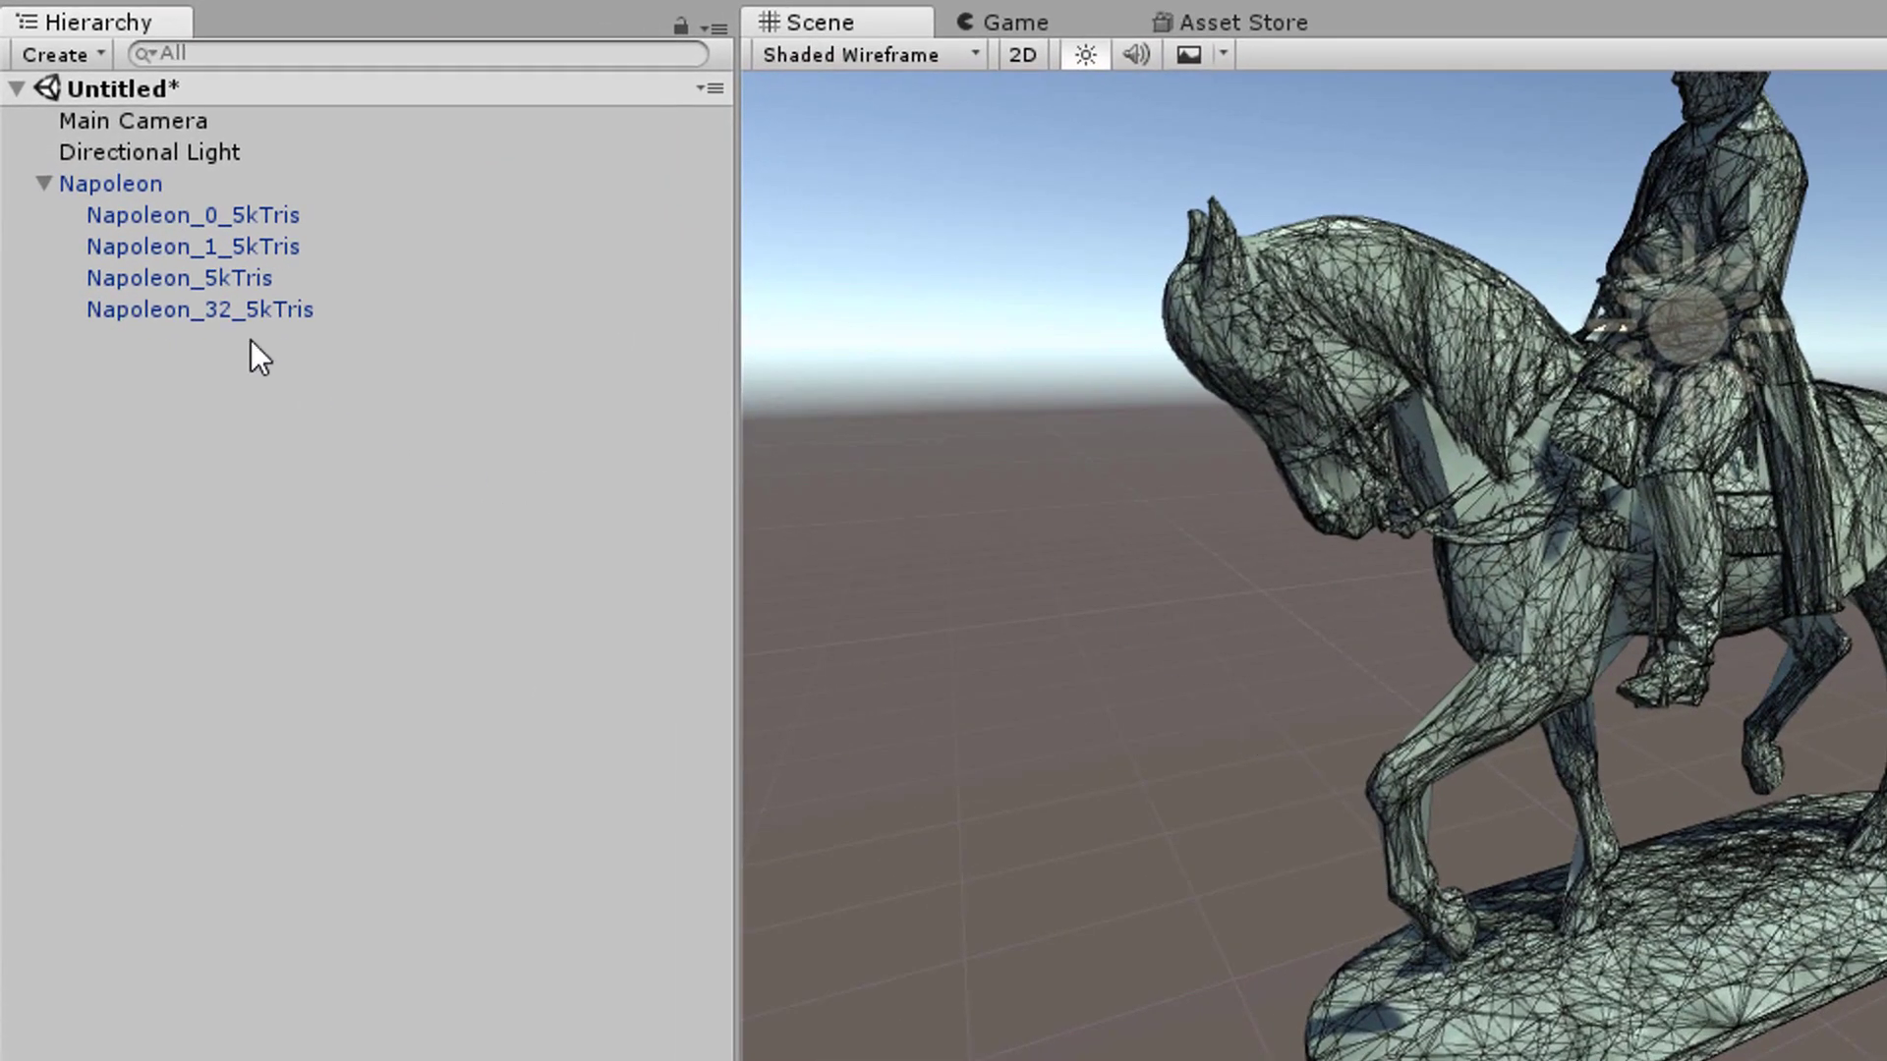
left_click(109, 184)
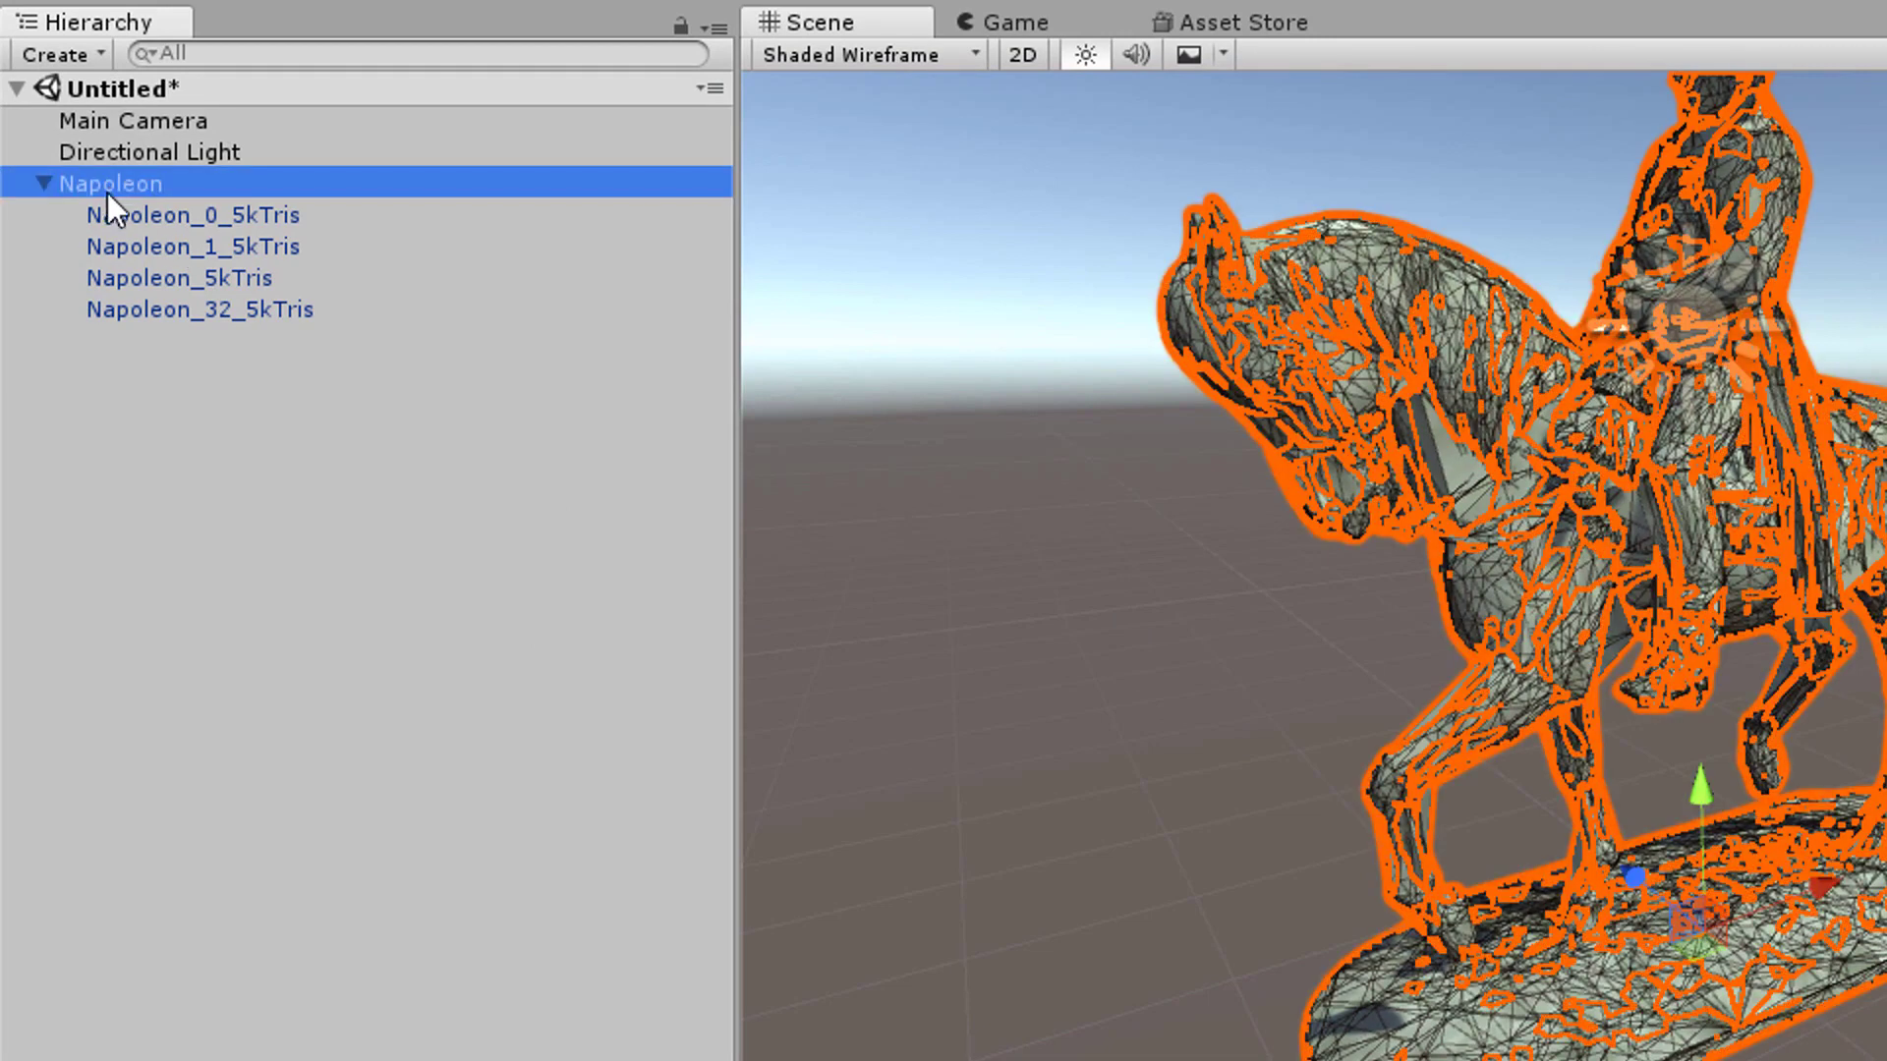
left_click(116, 214)
left_click(140, 247)
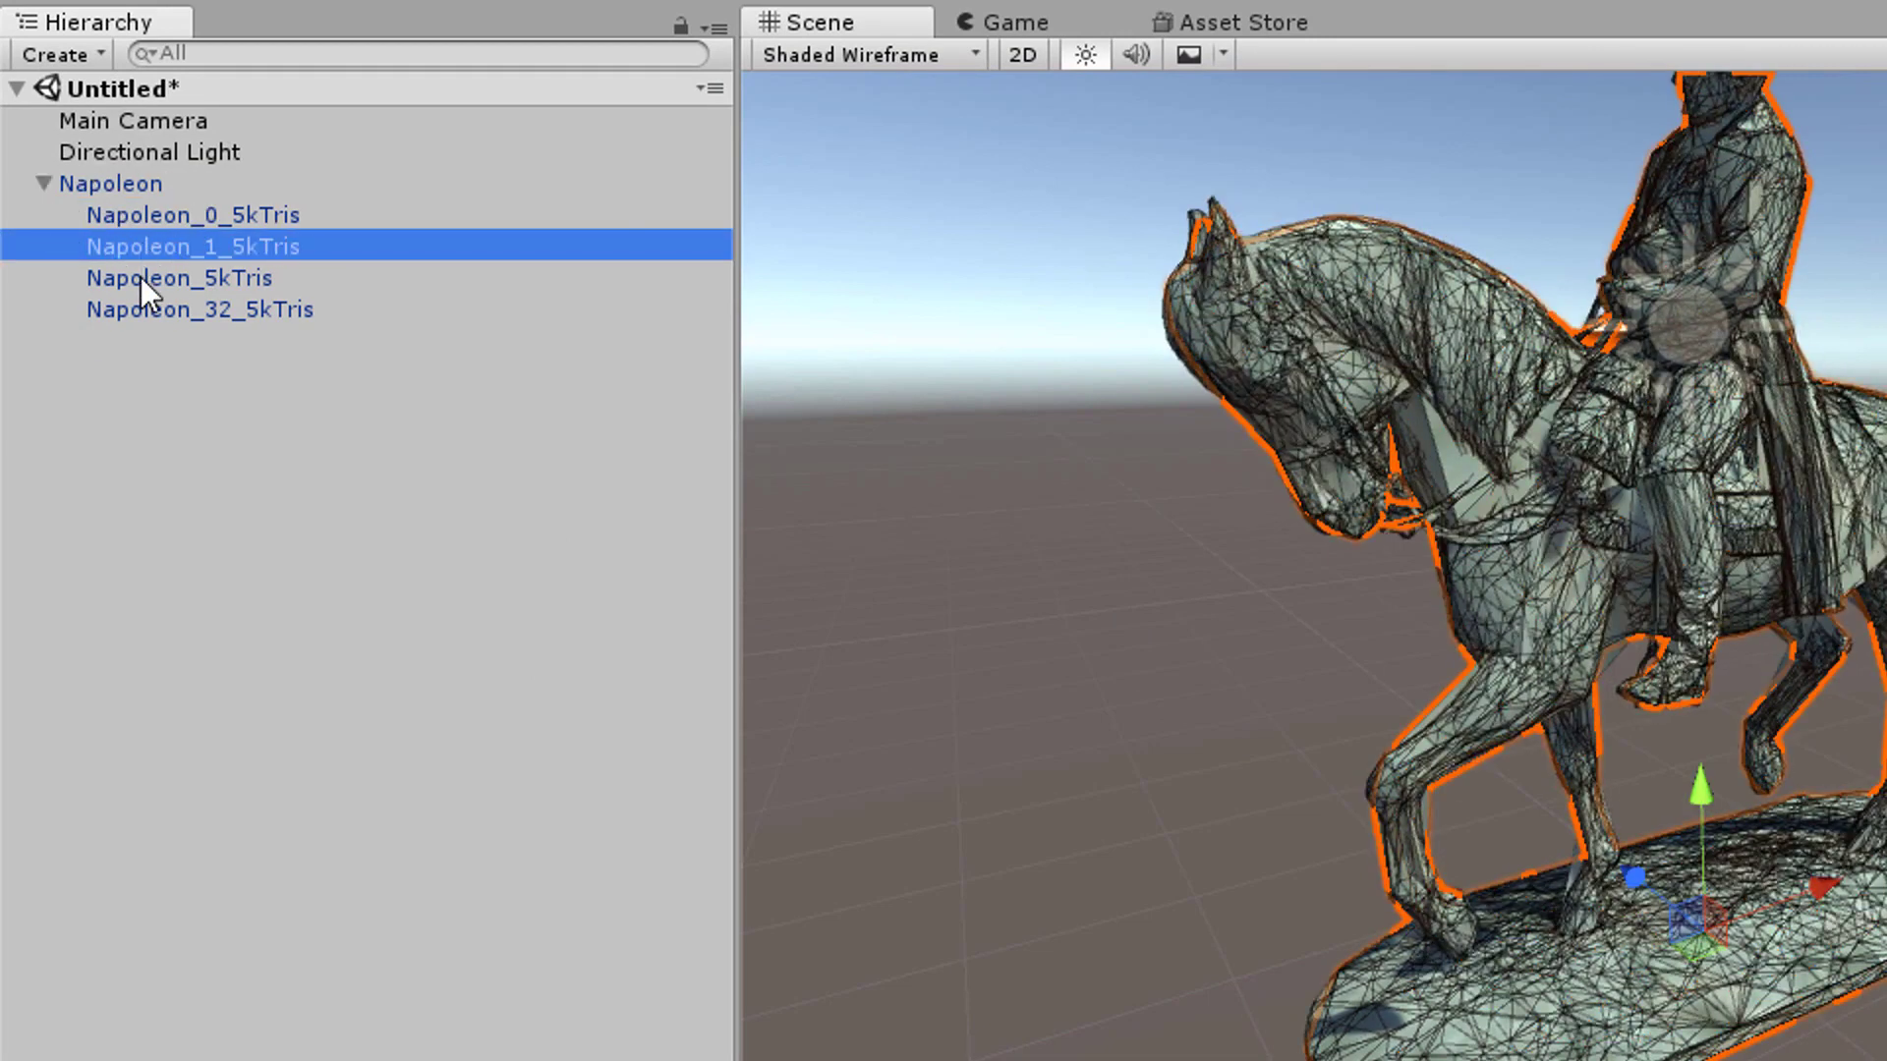
left_click(140, 283)
left_click(144, 318)
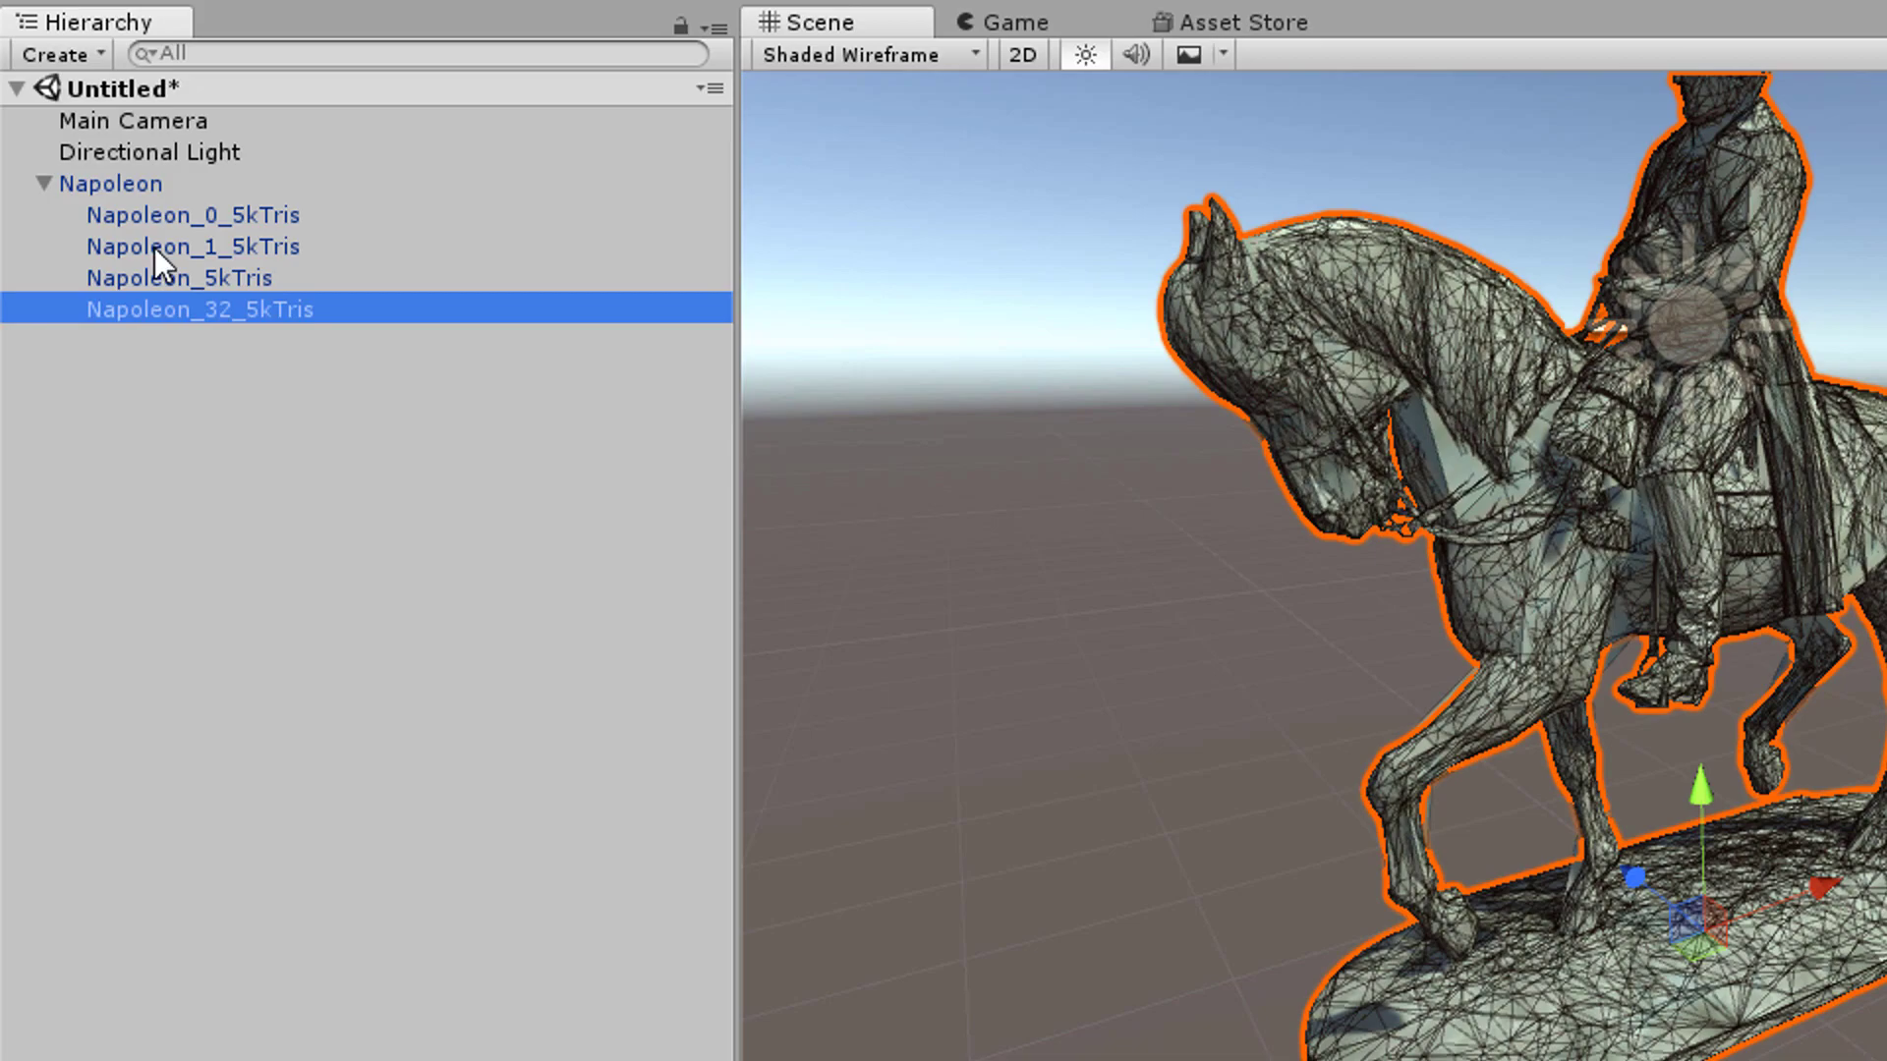
left_click_drag(1376, 421, 1417, 522, "alt")
scroll(1671, 386, "up", 5)
key("alt+Tab")
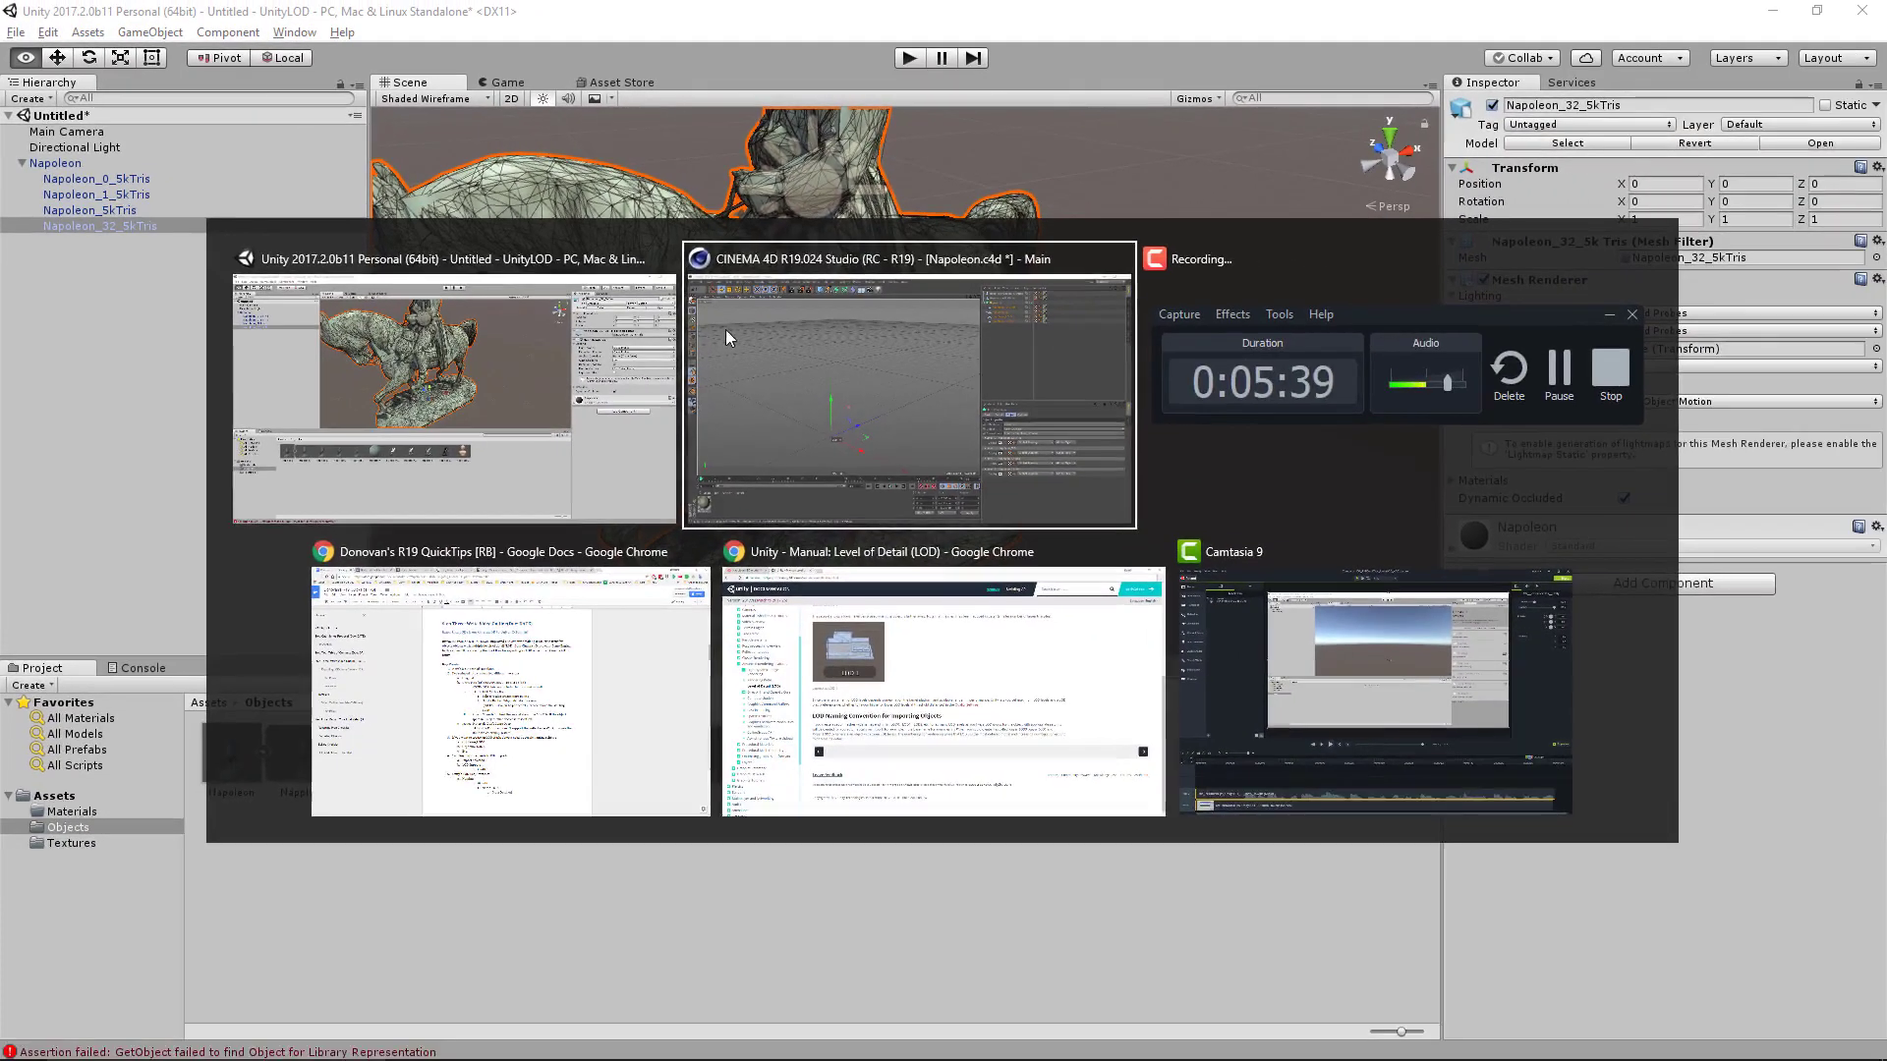
Step: Highlight the LOD Naming Convention for Importing Objects paragraph on Chrome's Unity Manual LOD page
left_click(900, 629)
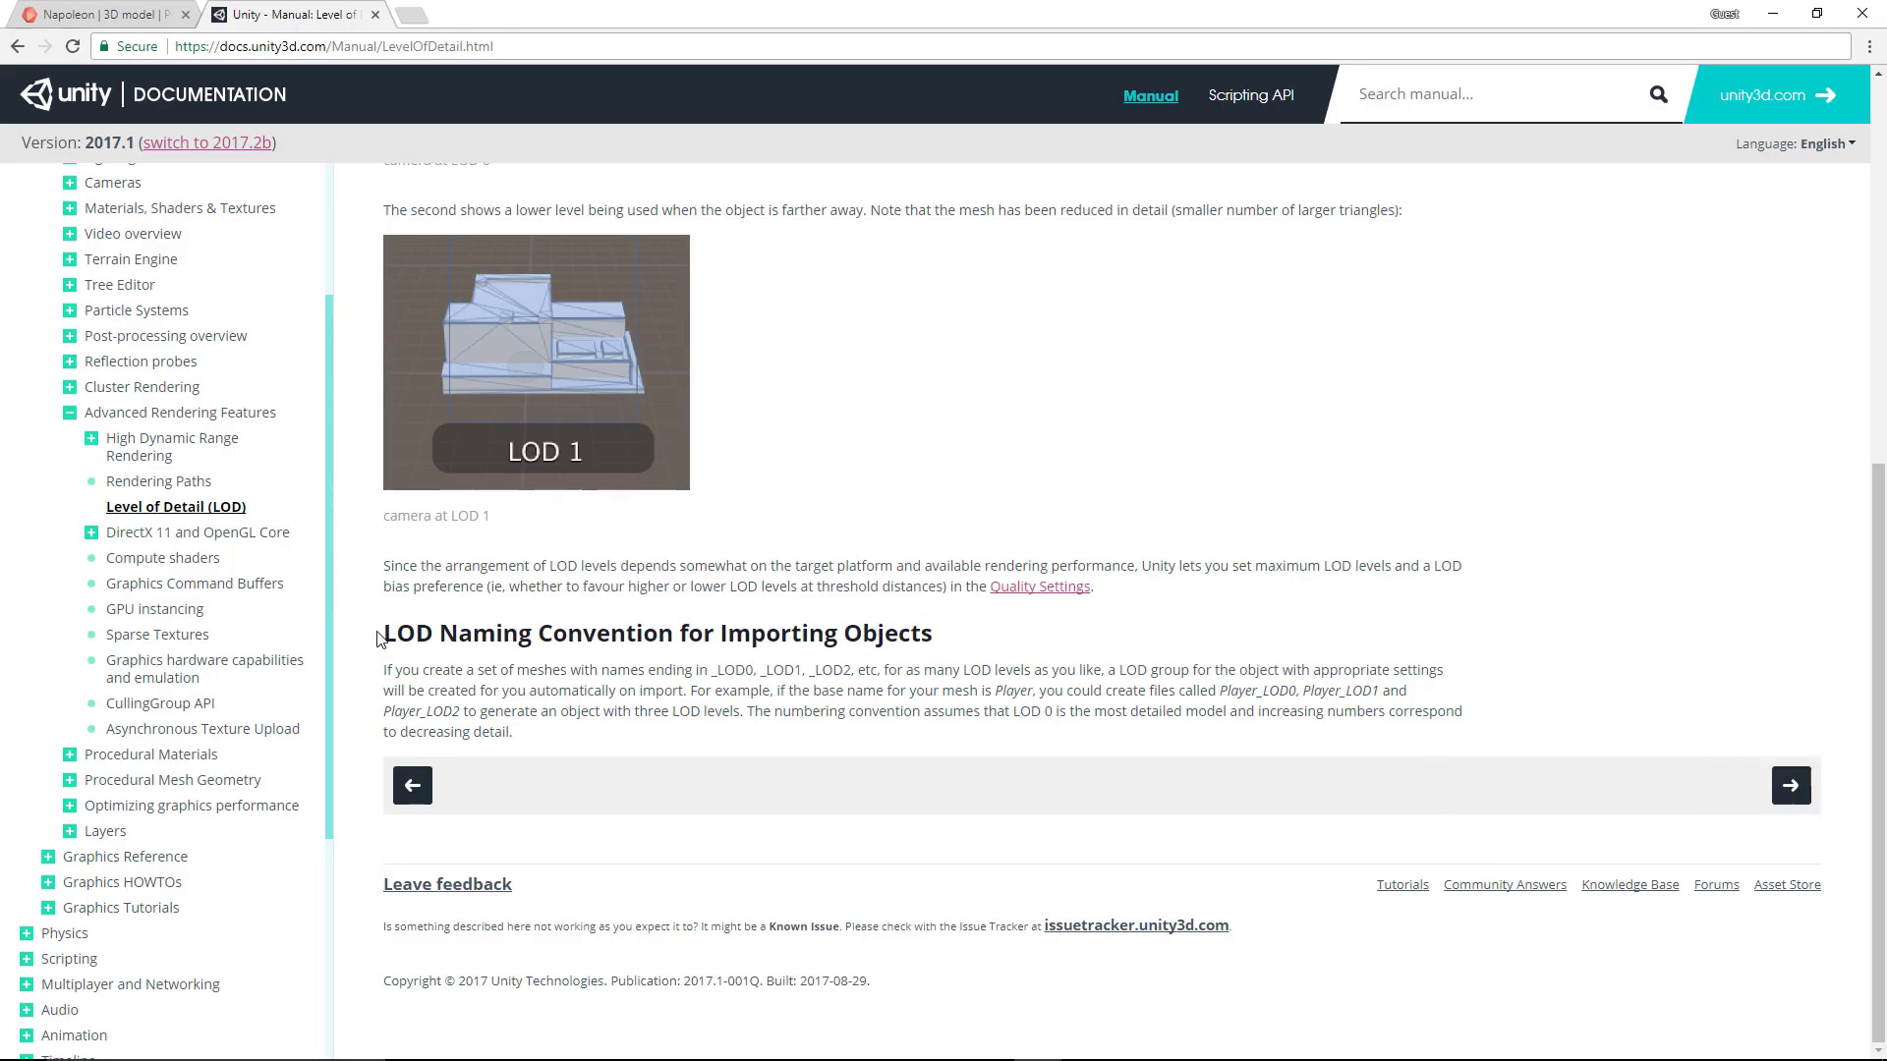
left_click_drag(376, 638, 515, 734)
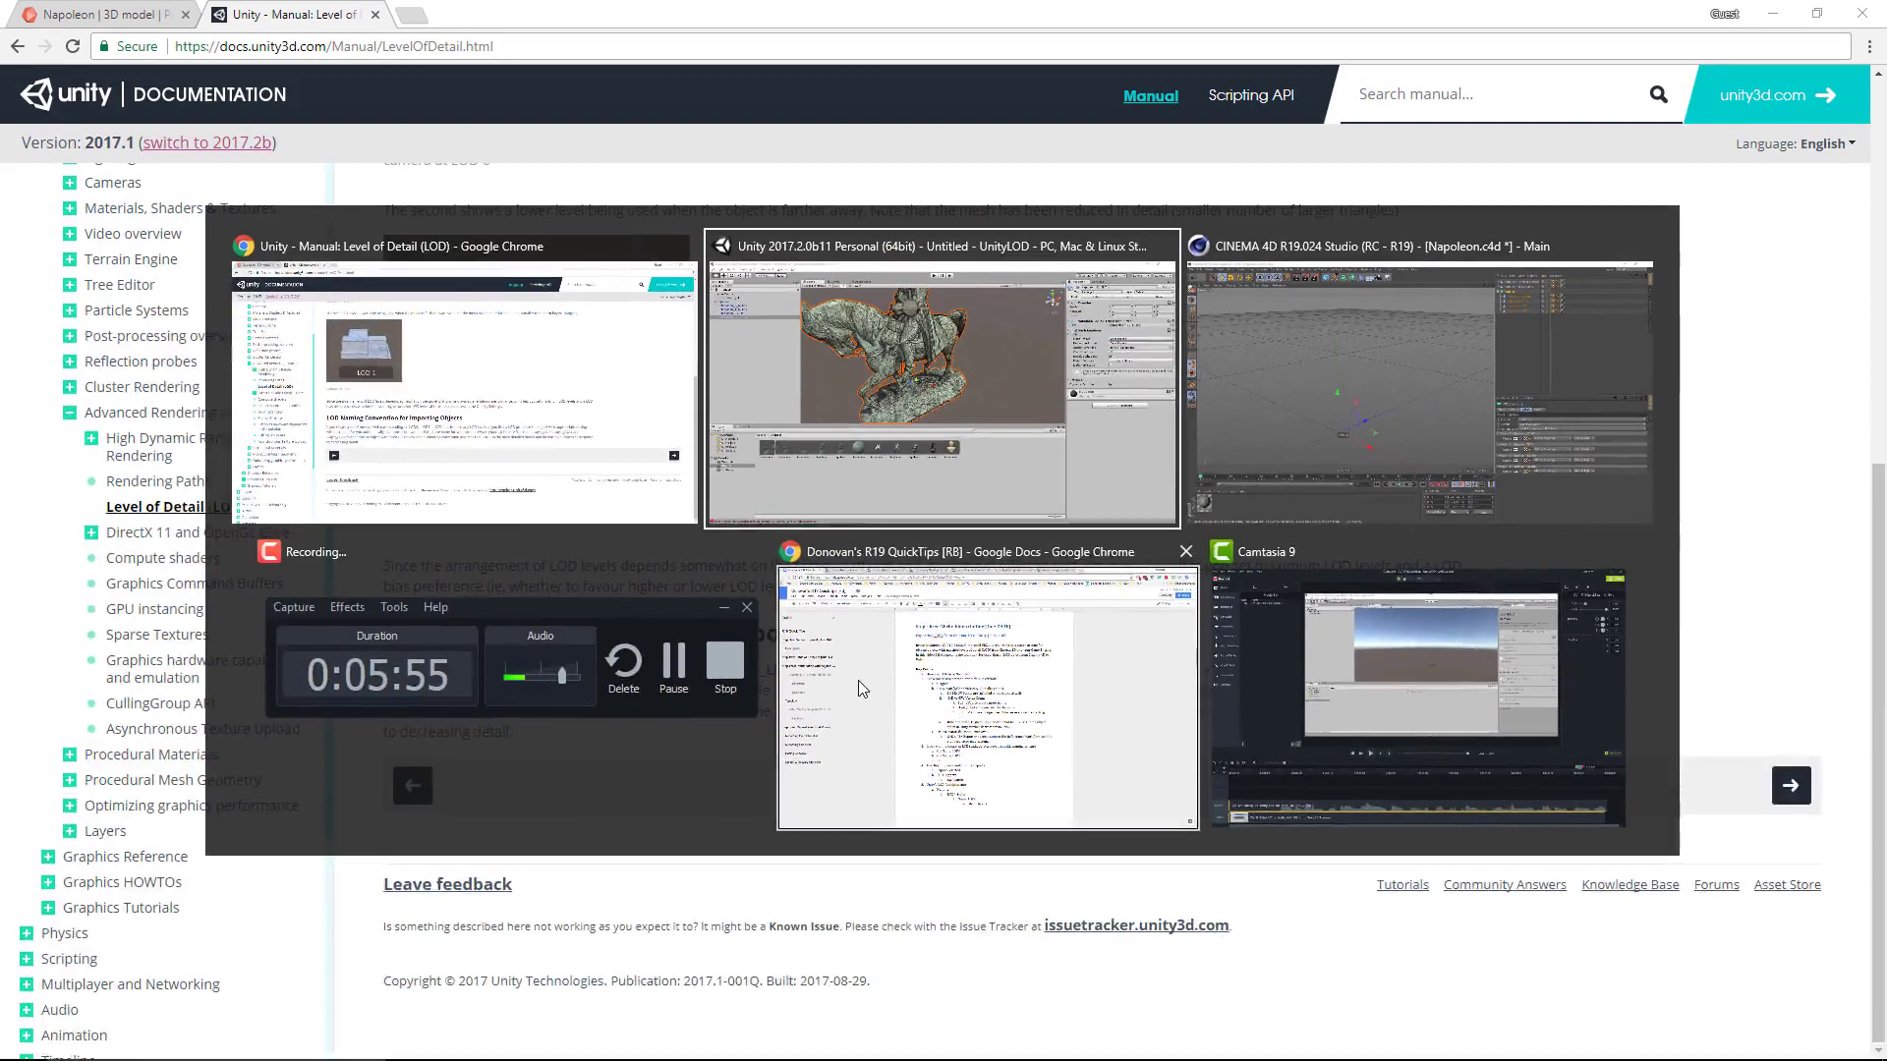
key("alt+Tab")
Step: Rename the meshes to Napoleon_32.5kTris_LOD0 and Napoleon_5kTris_LOD1 in Cinema 4D
double_click(1348, 146)
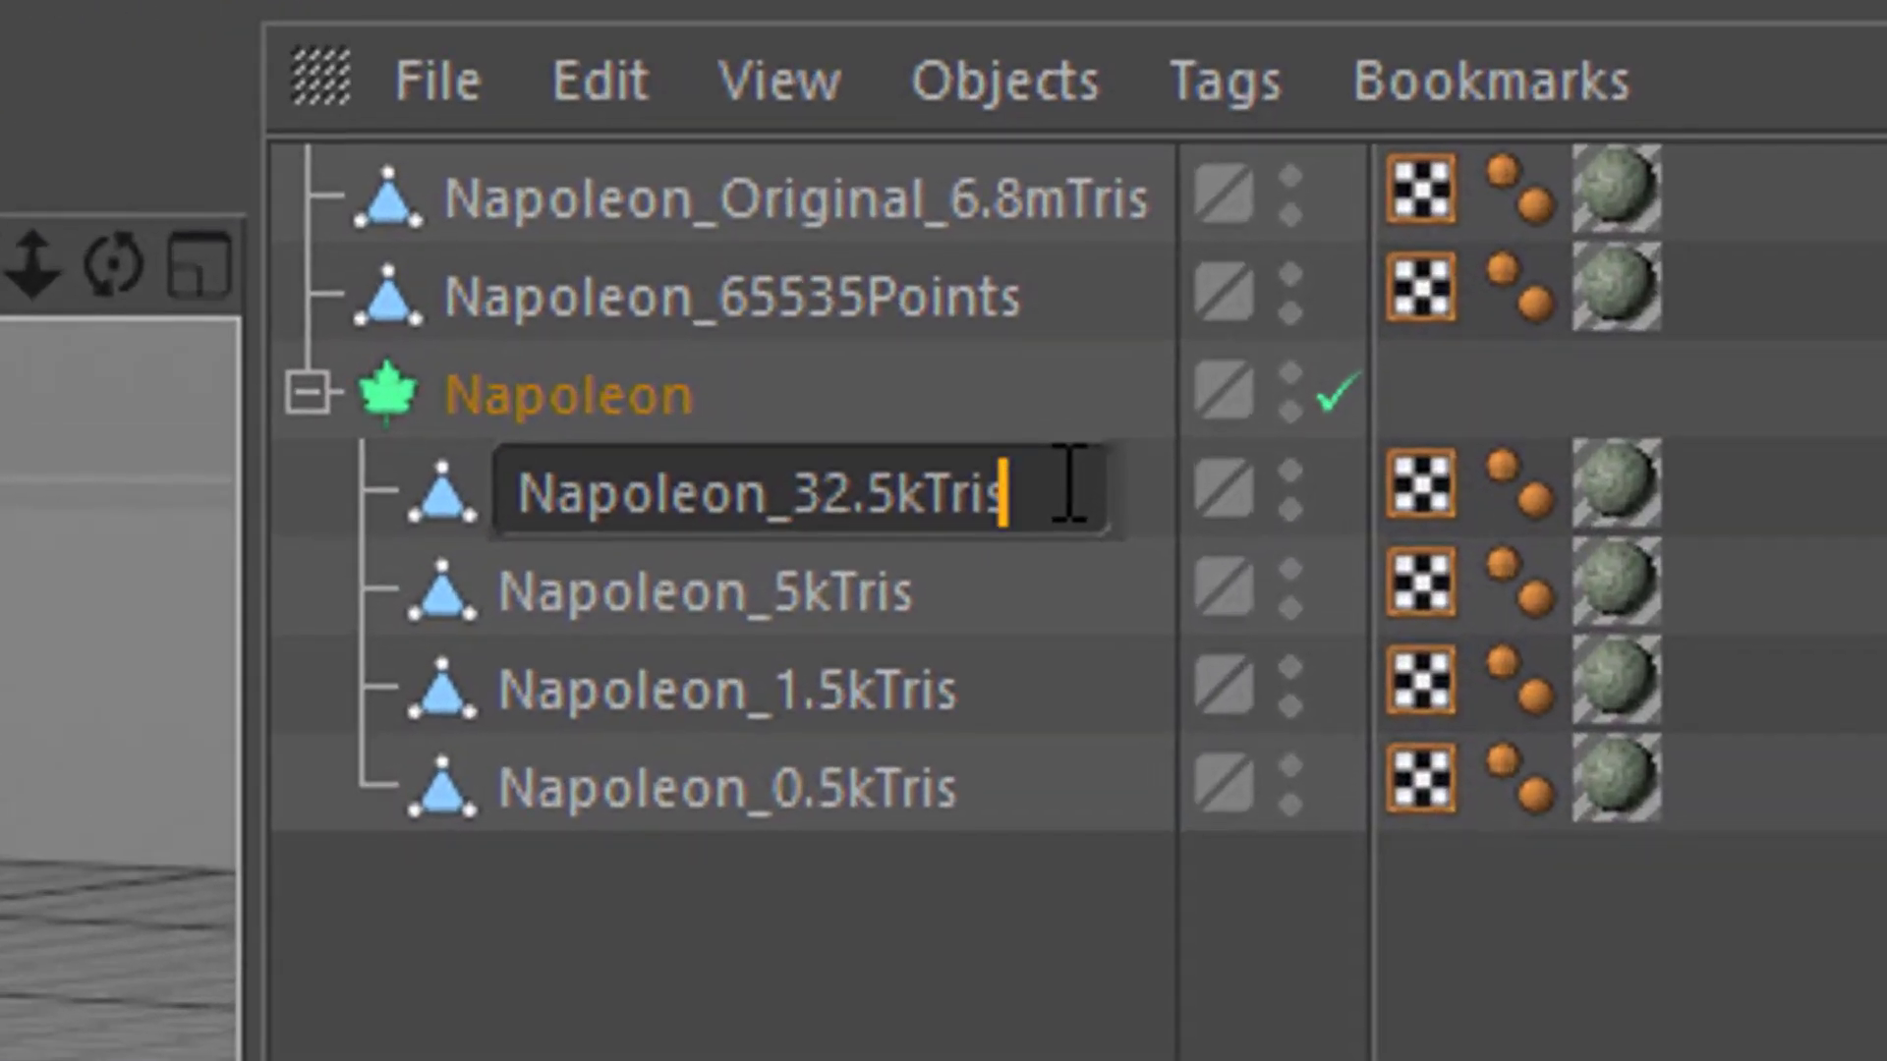
type("_LDO")
key("BackSpace")
key("BackSpace")
key("BackSpace")
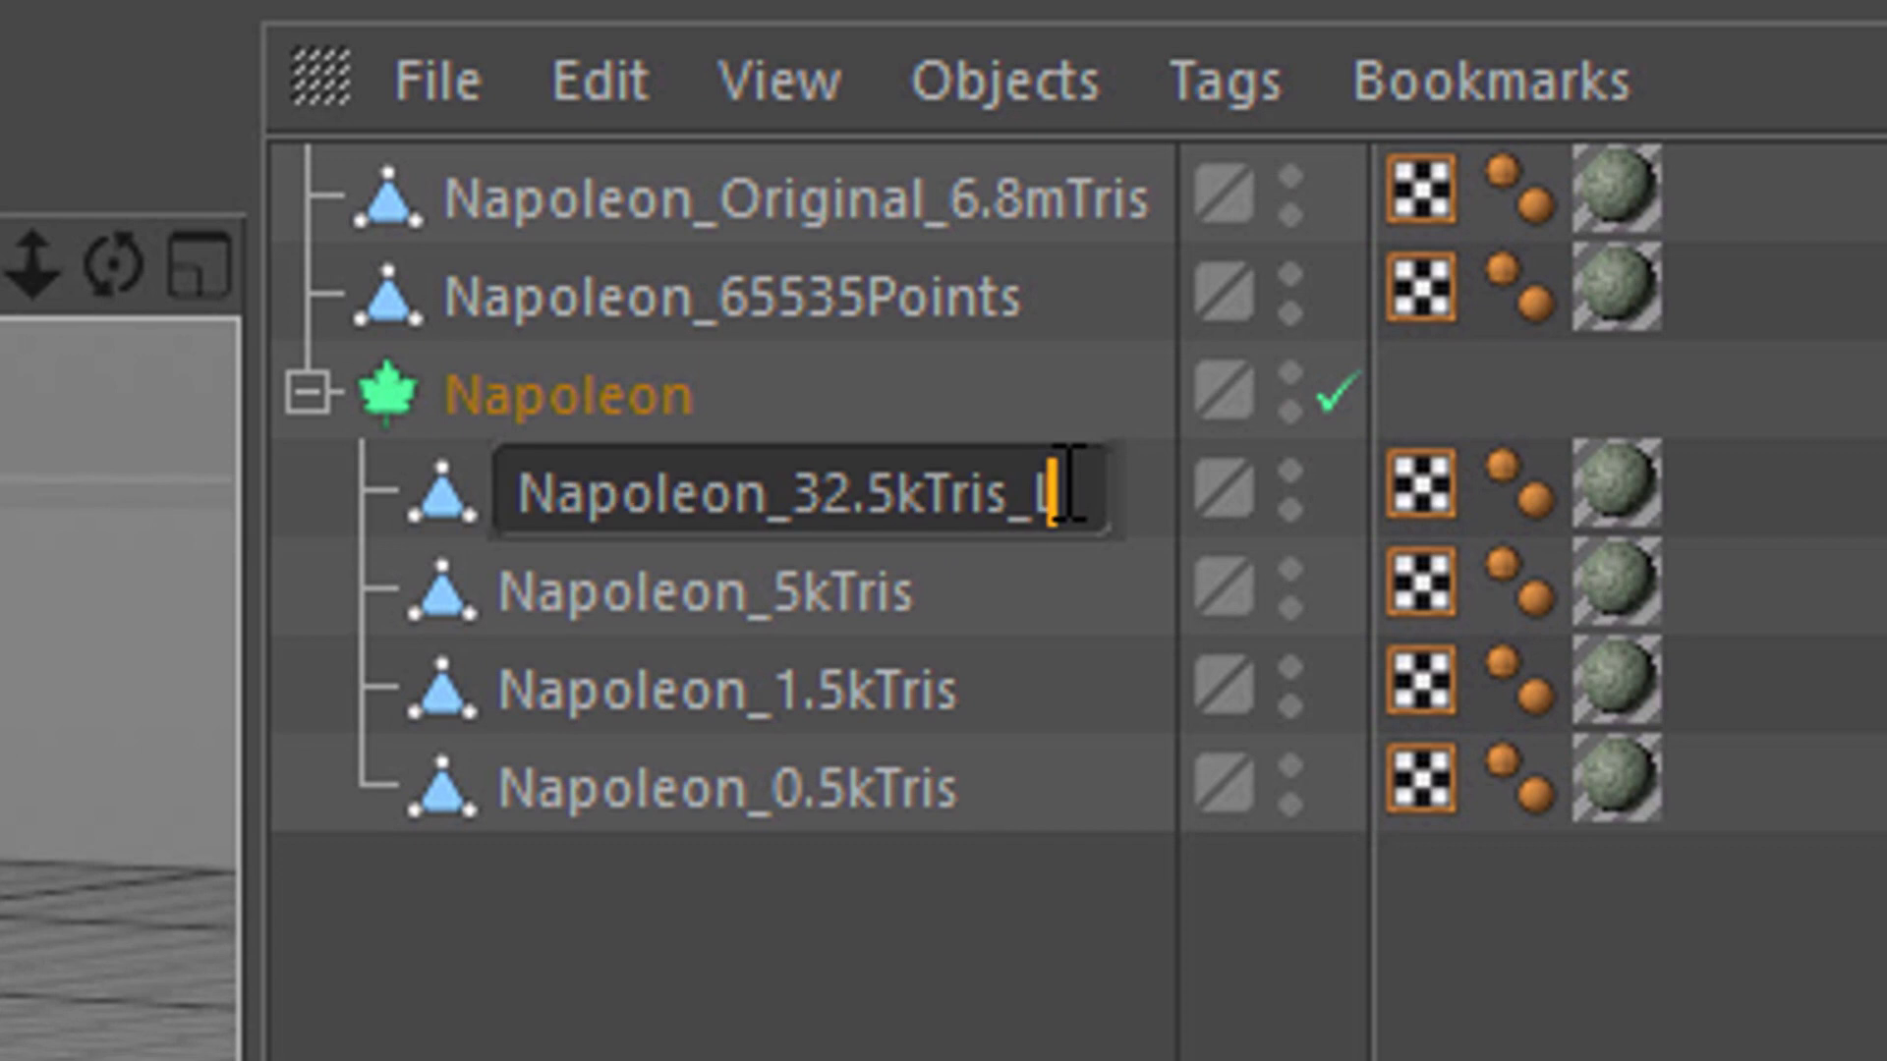
type("LOD-")
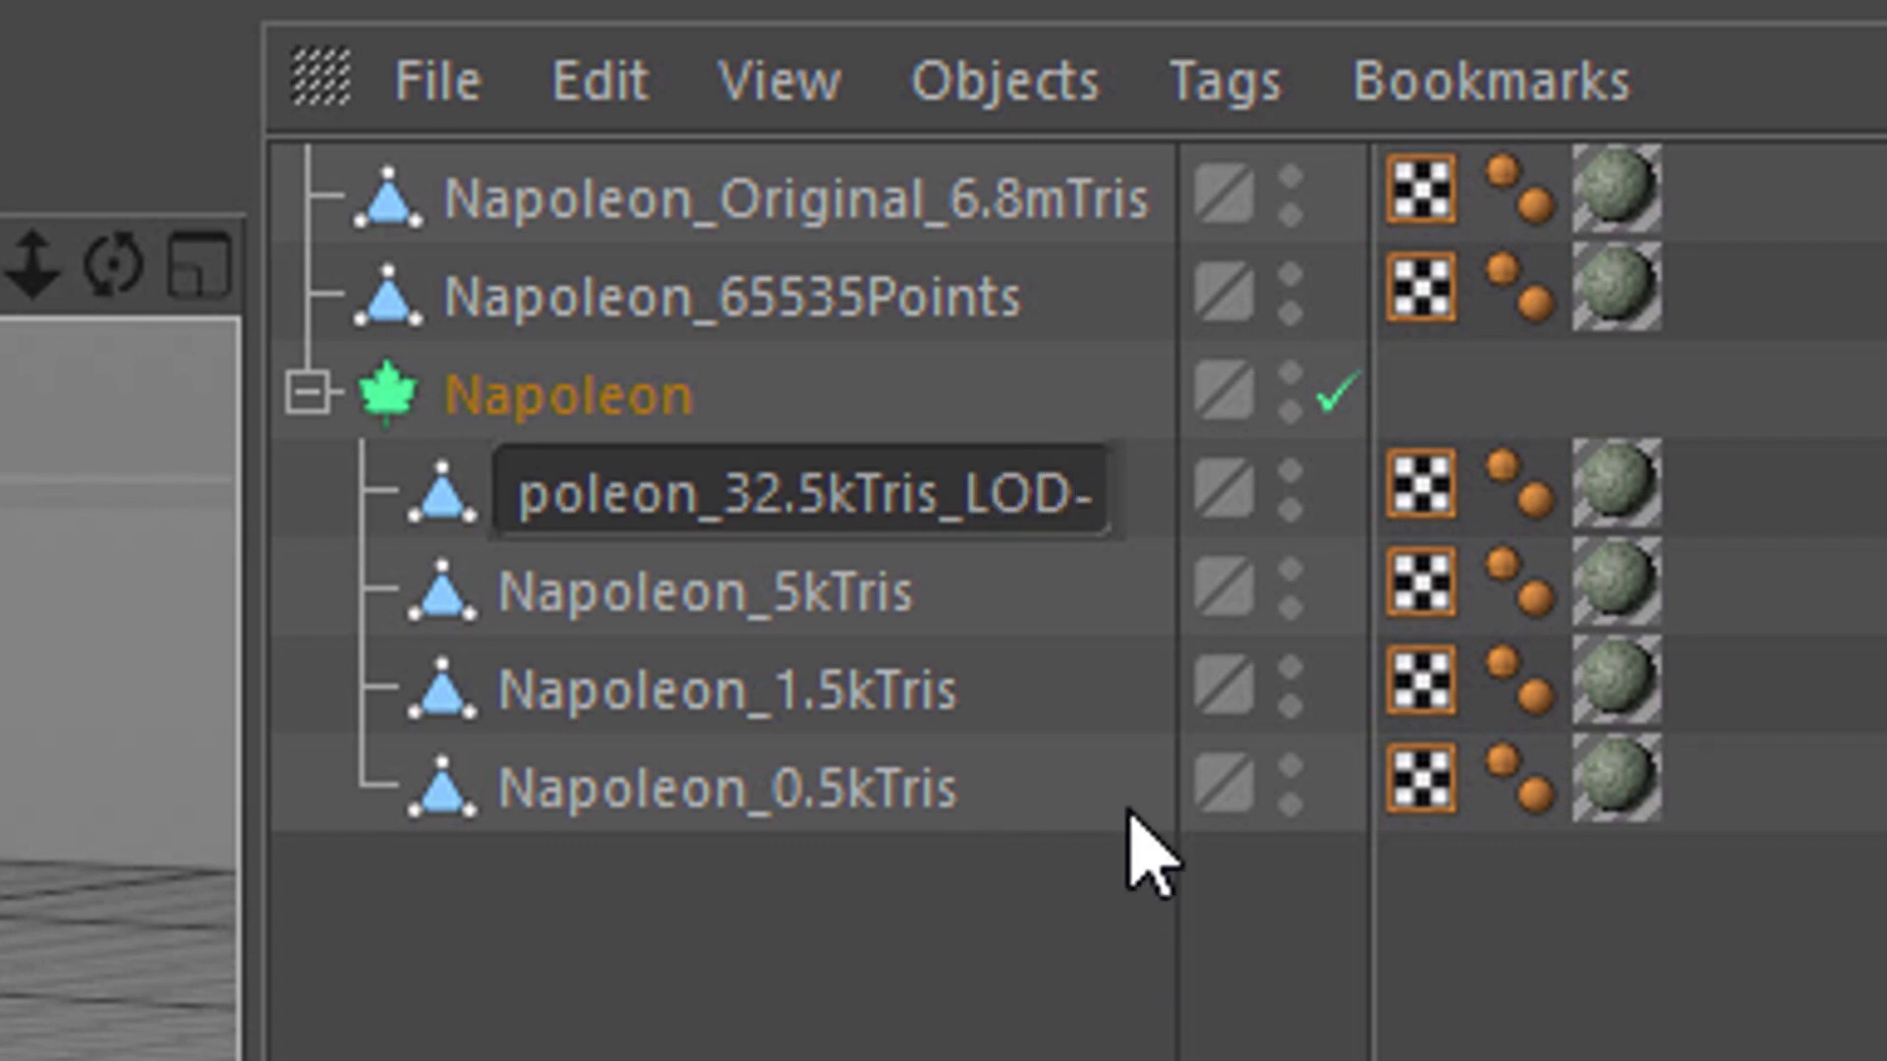
key("BackSpace")
type("0")
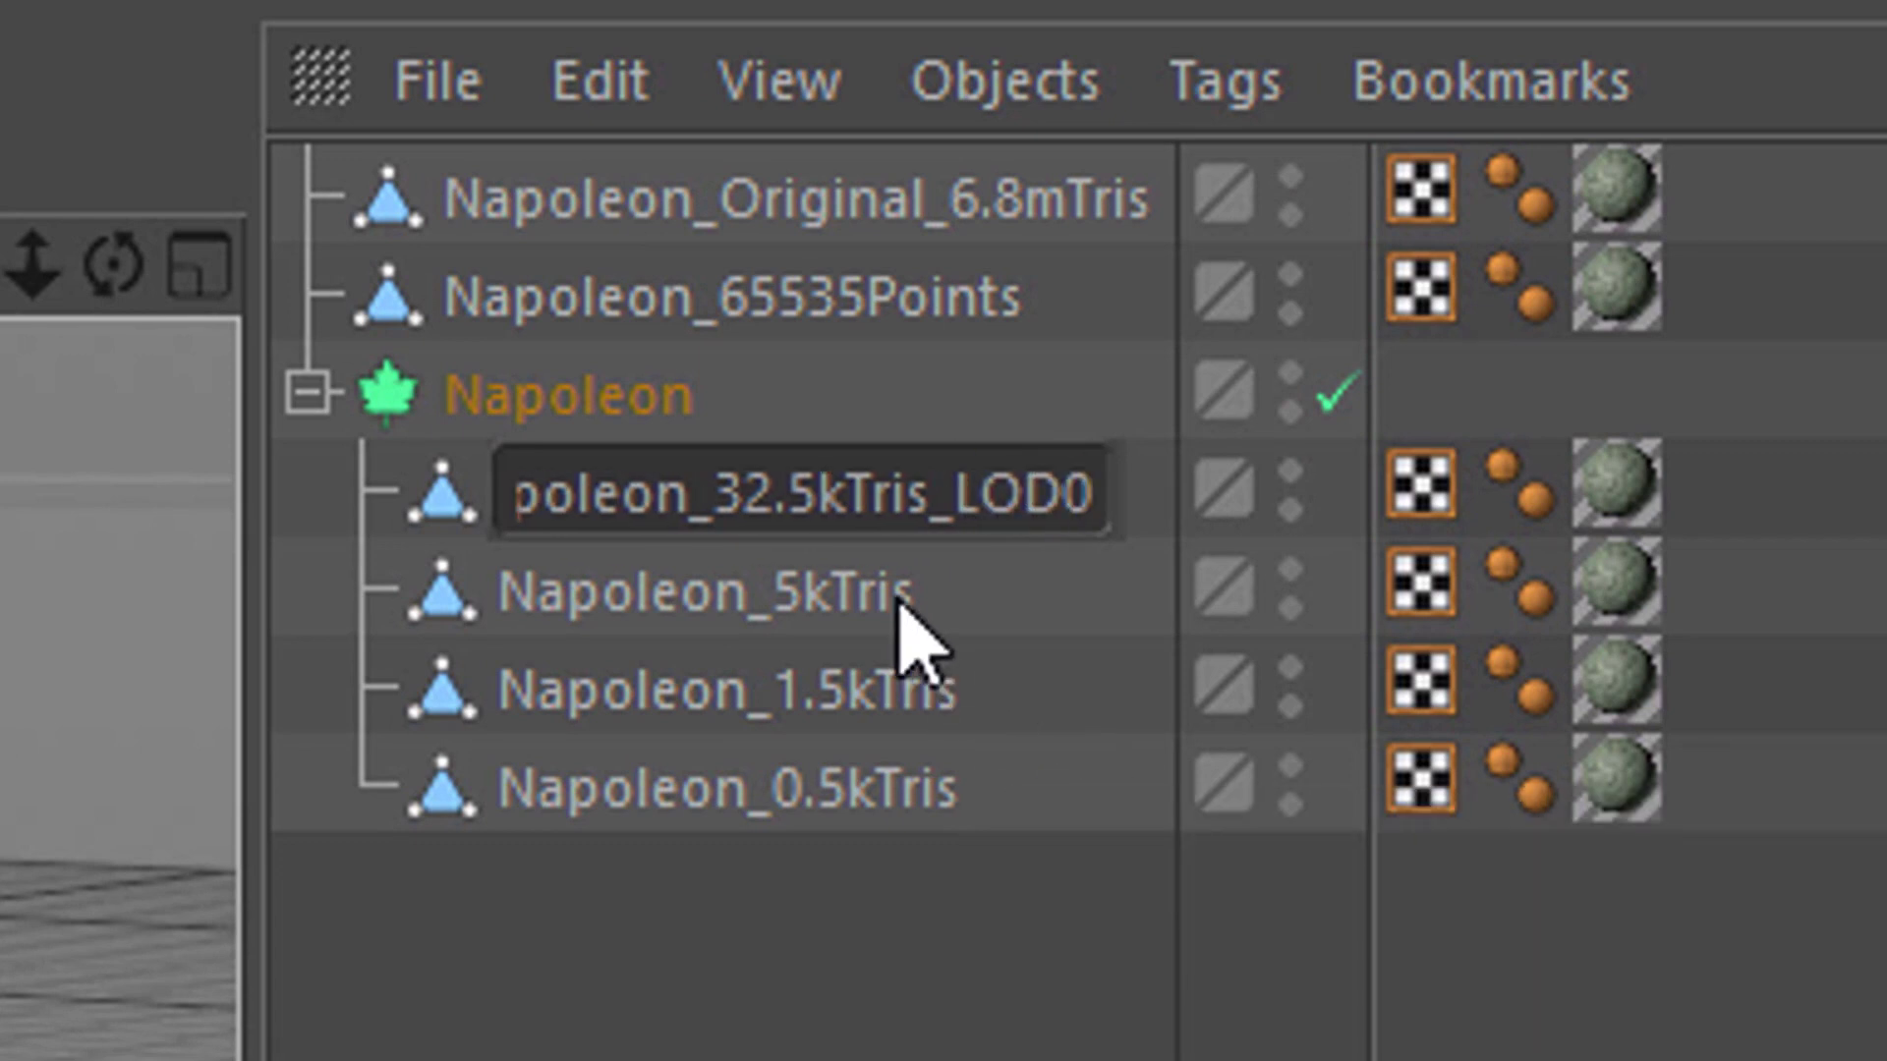
key("Return")
double_click(909, 601)
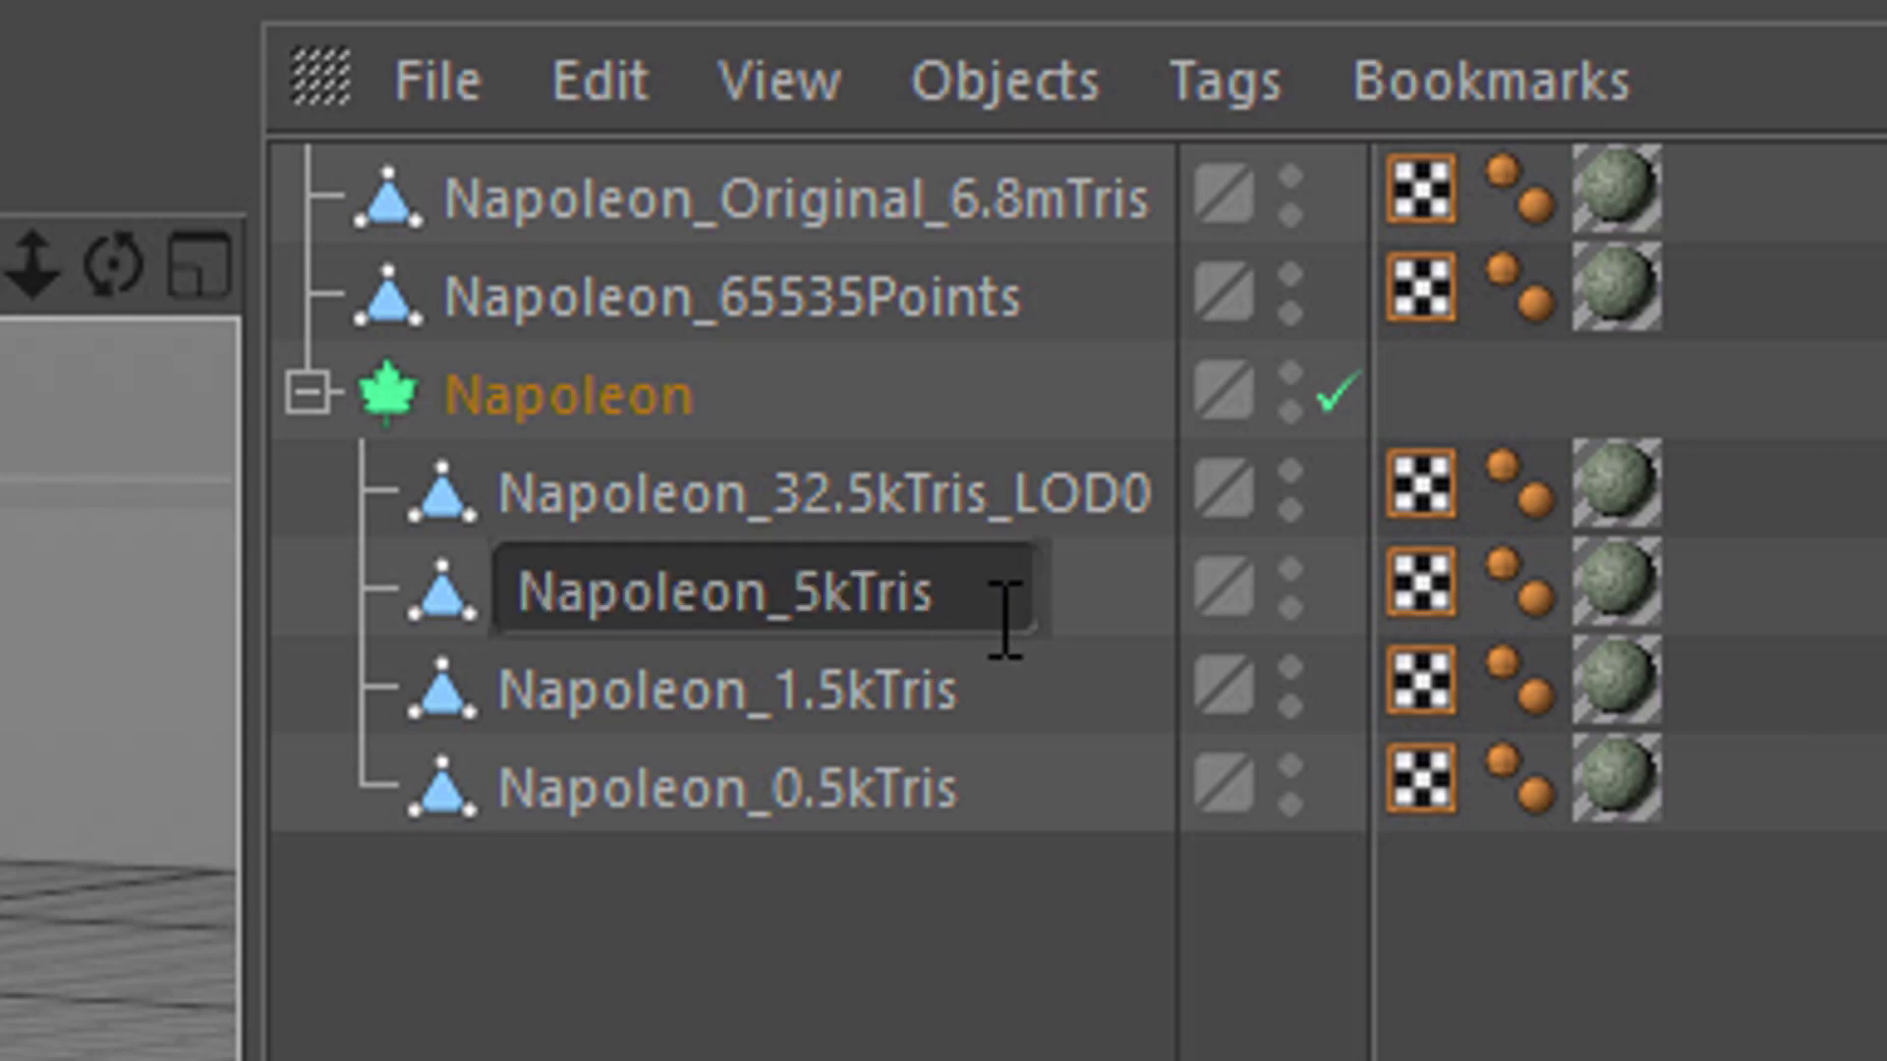
type("_LOD1")
key("Return")
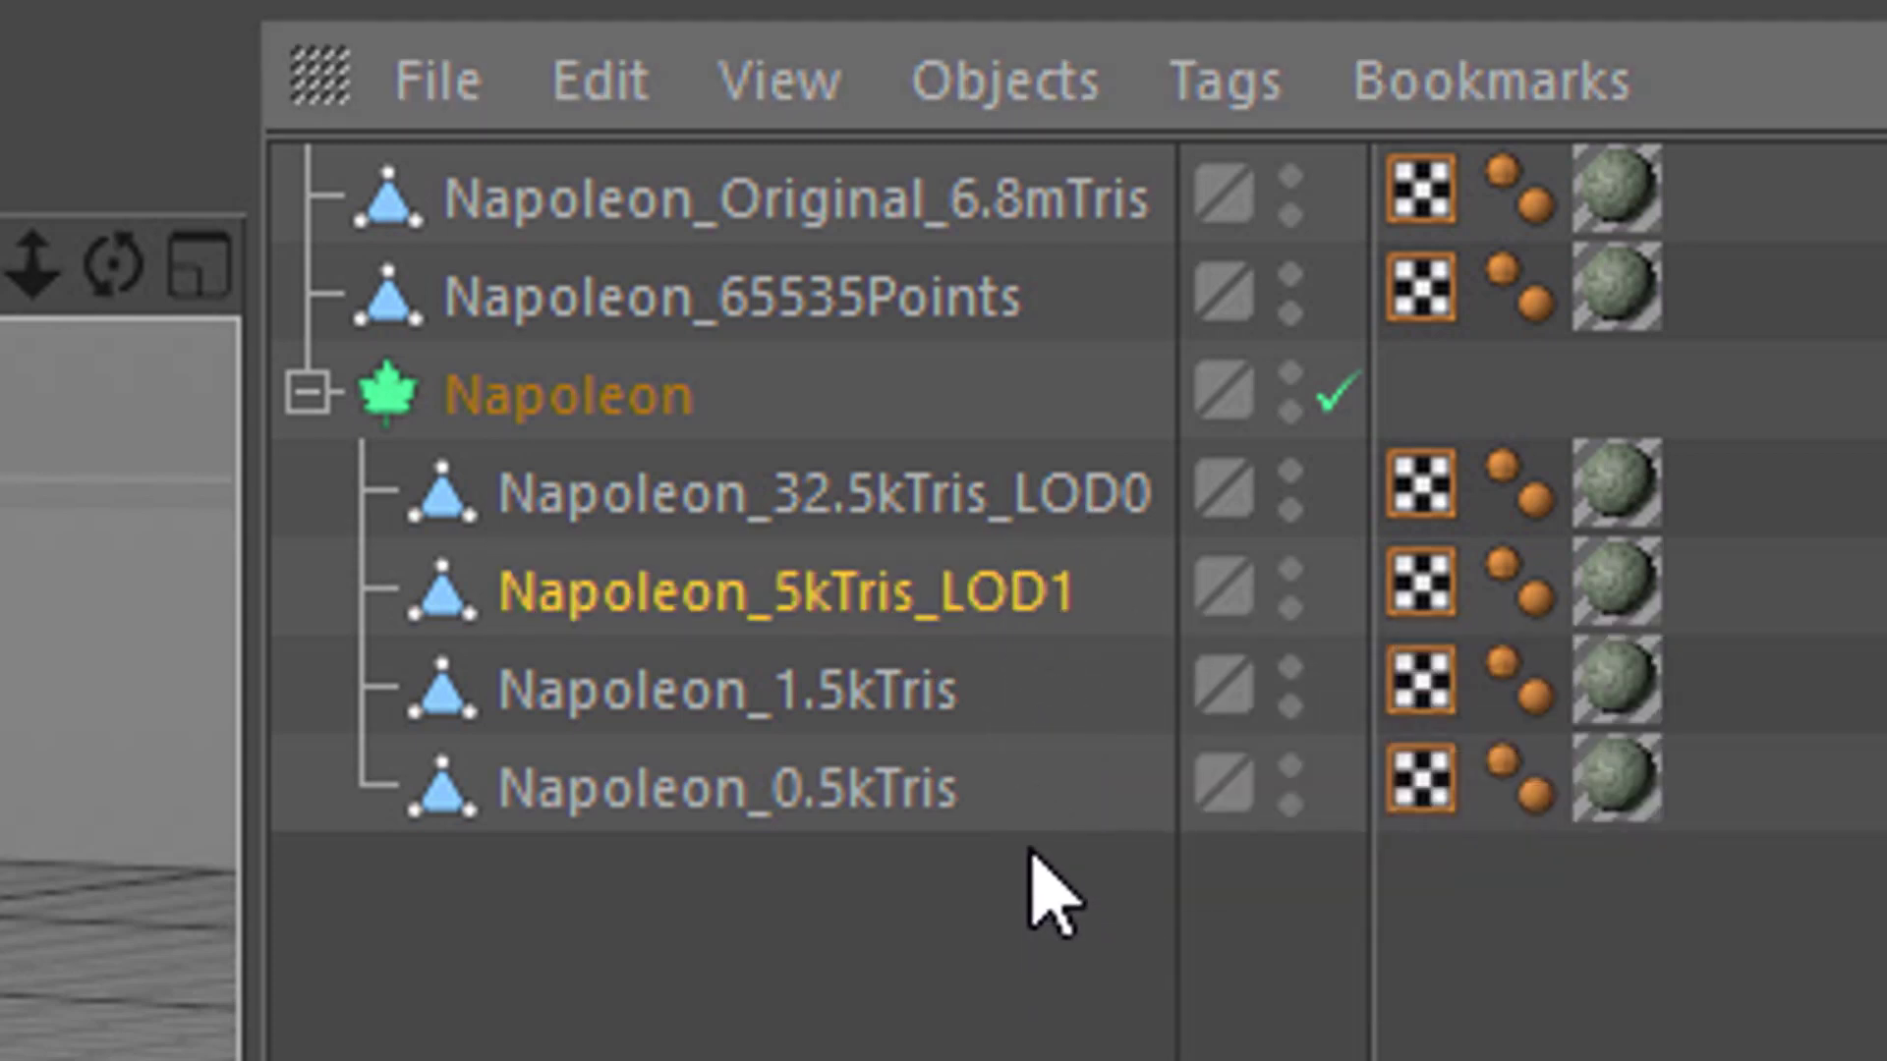
Step: Remove the suffixes to restore the names Napoleon_5kTris and Napoleon_32.5kTris, then deselect all
double_click(1056, 599)
key("End")
key("BackSpace")
key("BackSpace")
key("BackSpace")
key("BackSpace")
key("BackSpace")
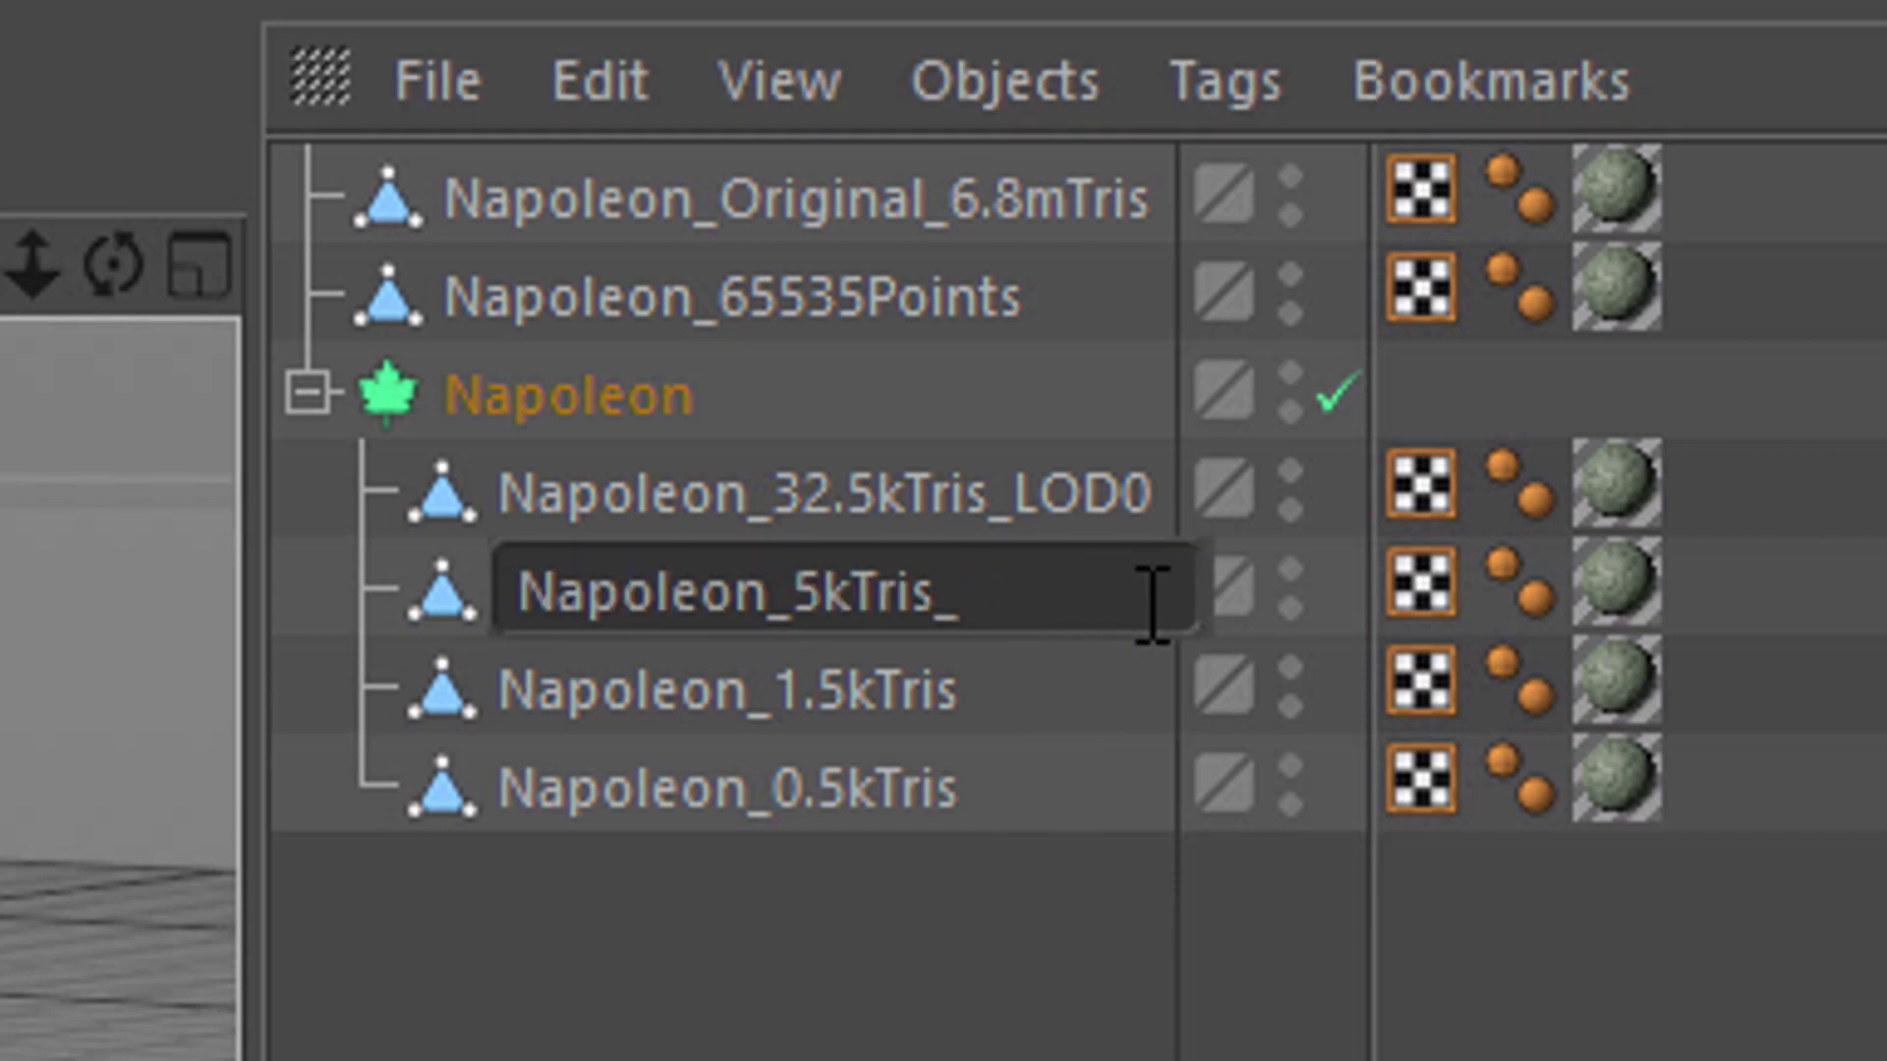
key("Return")
double_click(1091, 502)
left_click(1022, 506)
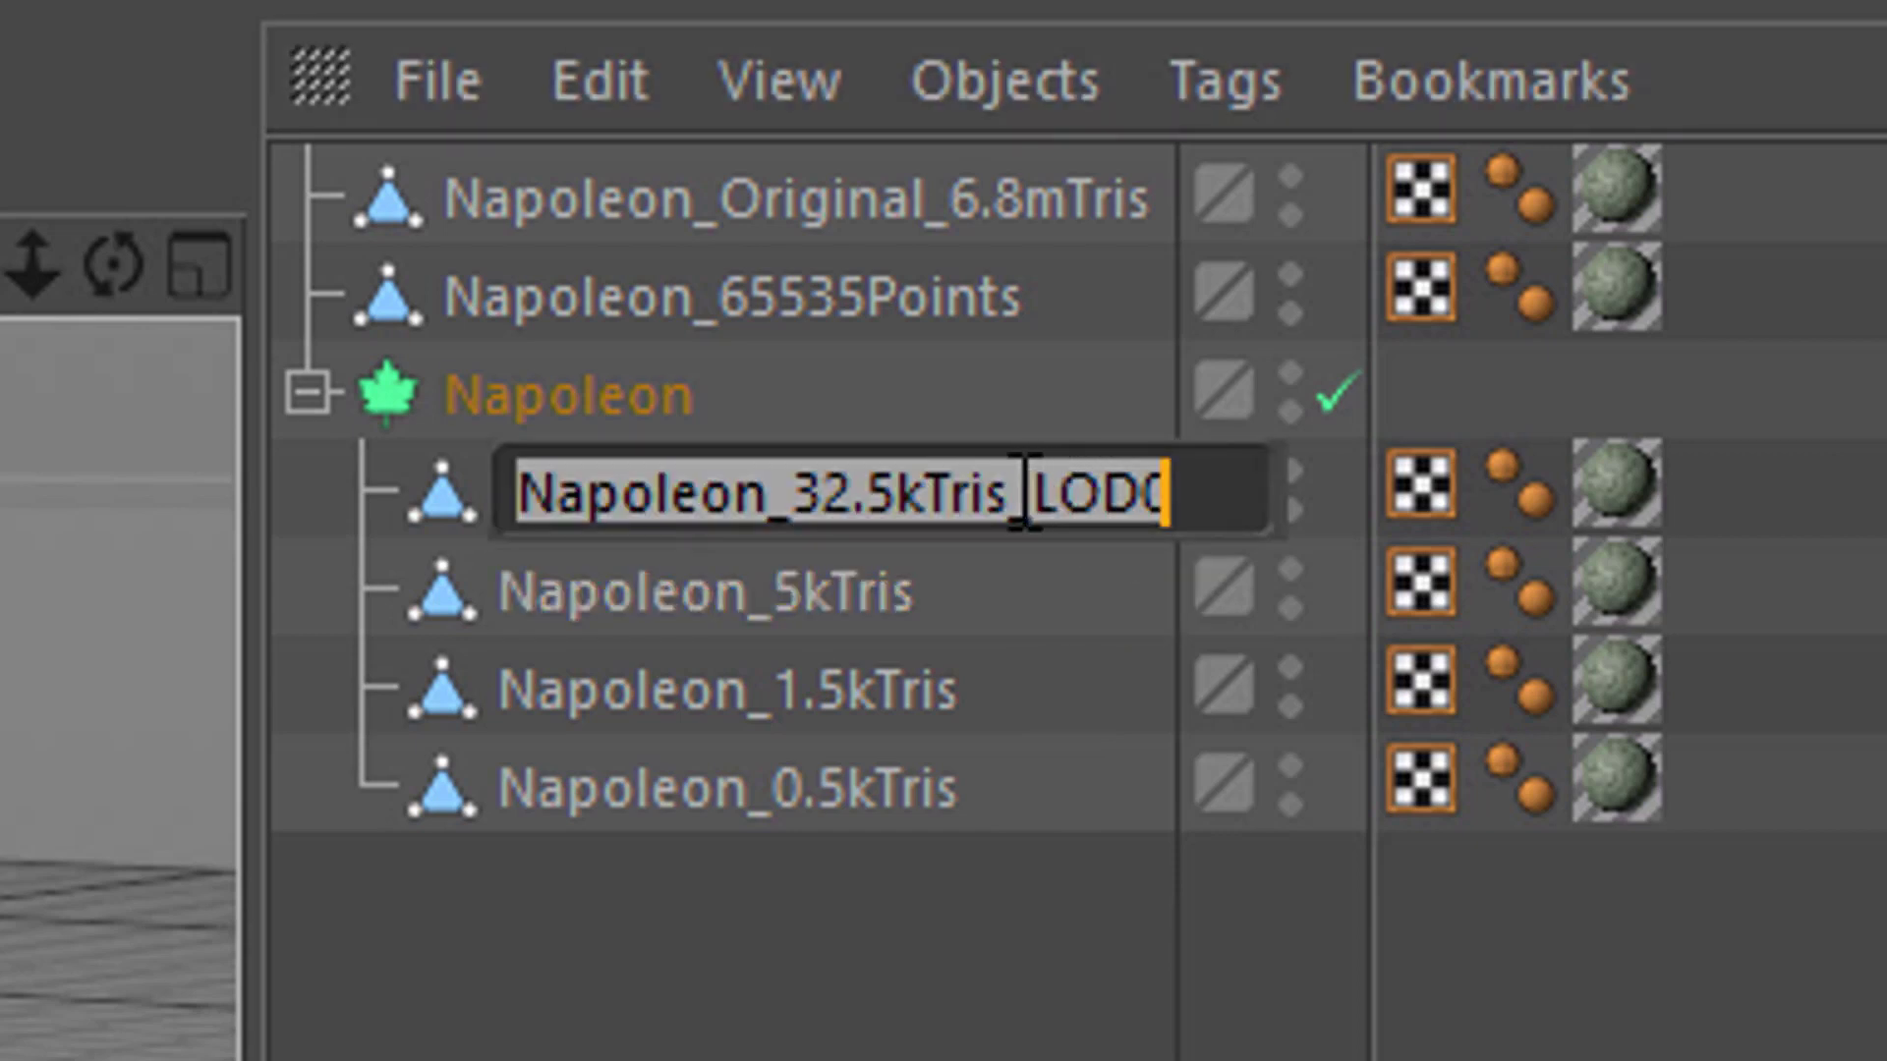
left_click_drag(1022, 521, 1294, 522)
key("BackSpace")
key("Return")
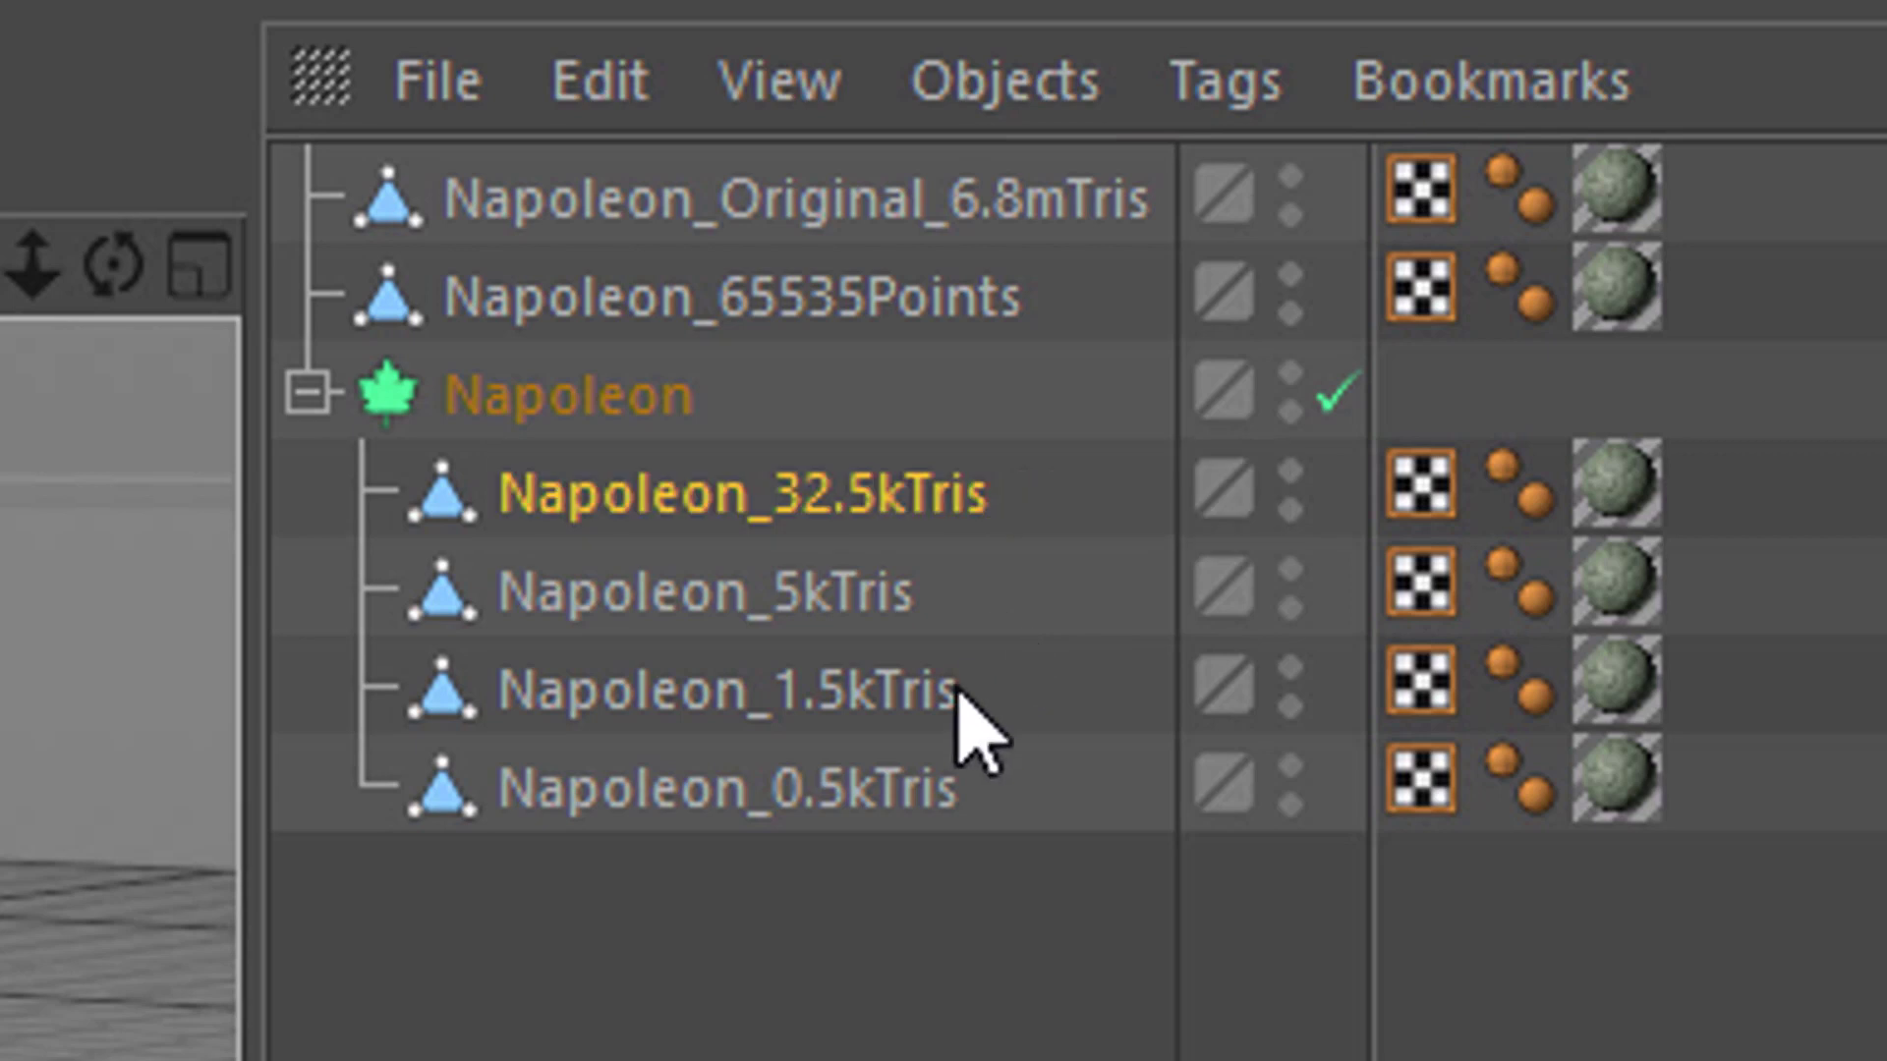
left_click(897, 831)
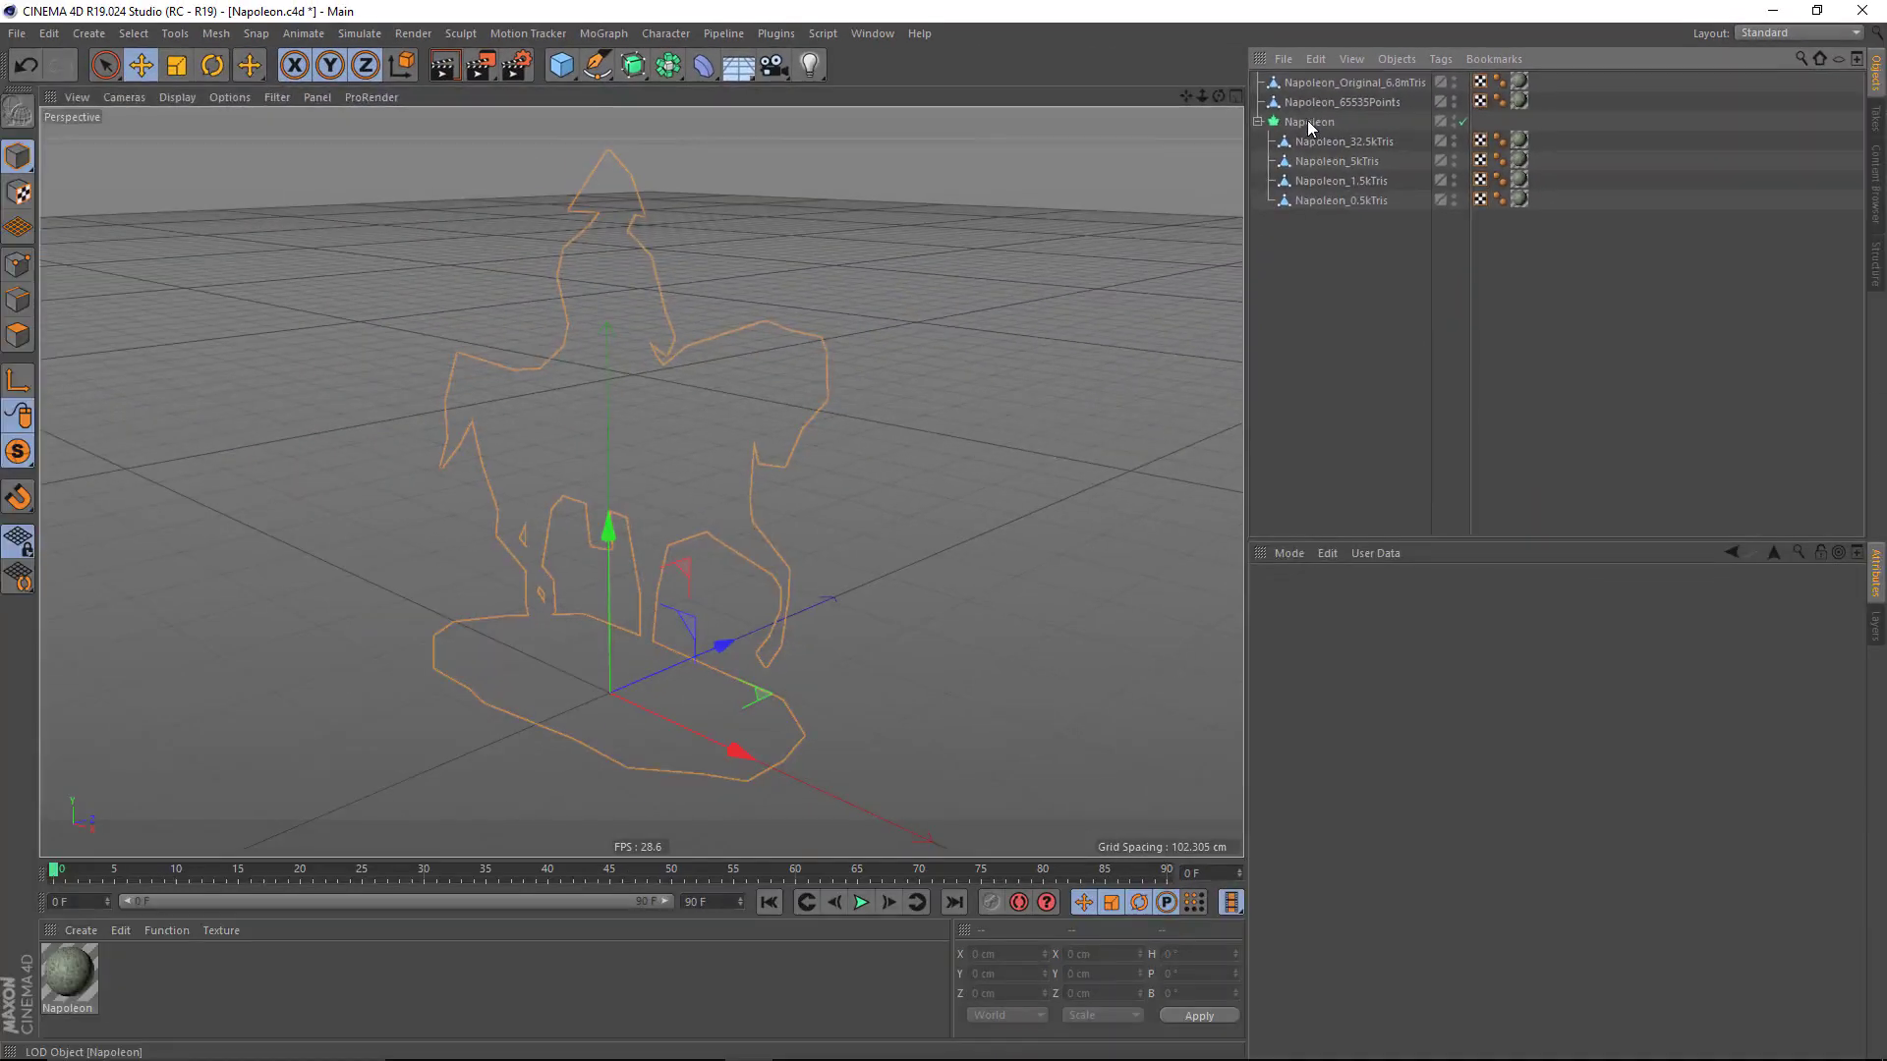
Step: Select the Napoleon LOD object and export it as FBX into UnityLOD/Assets/Objects
left_click(1308, 124)
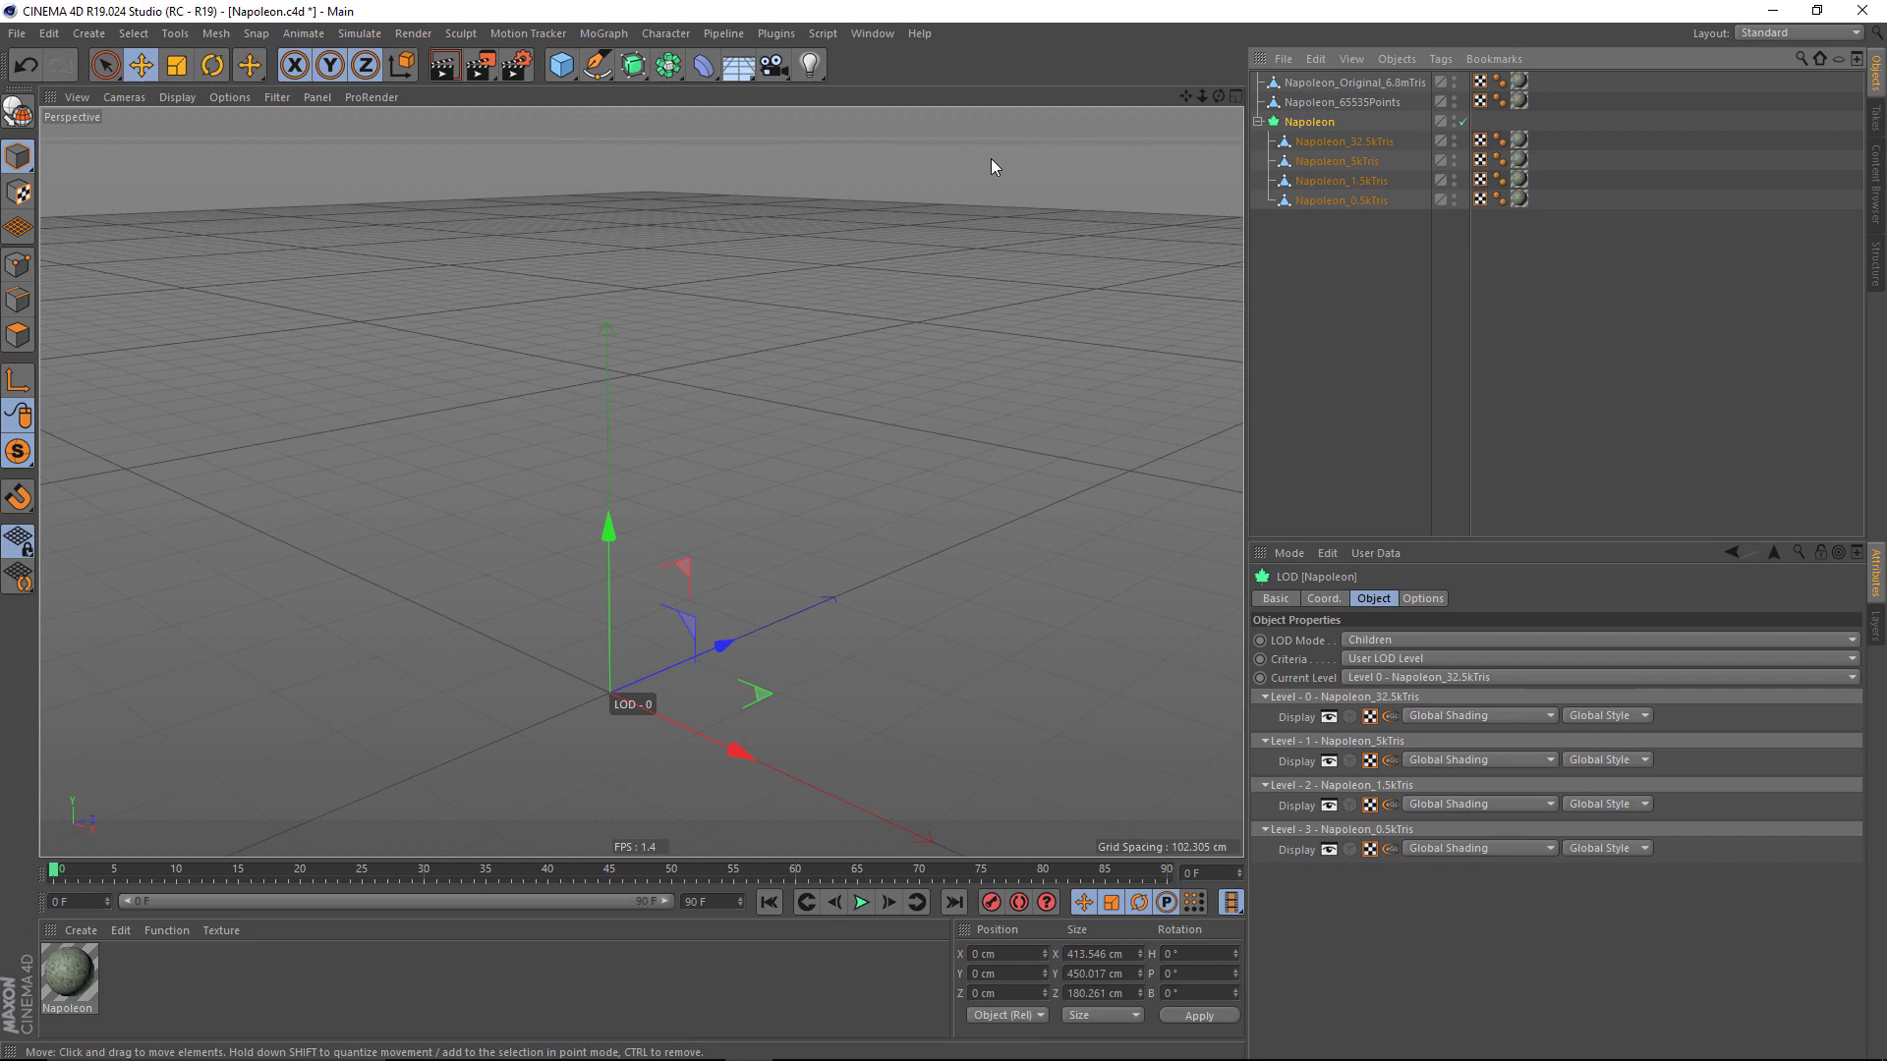
left_click(17, 34)
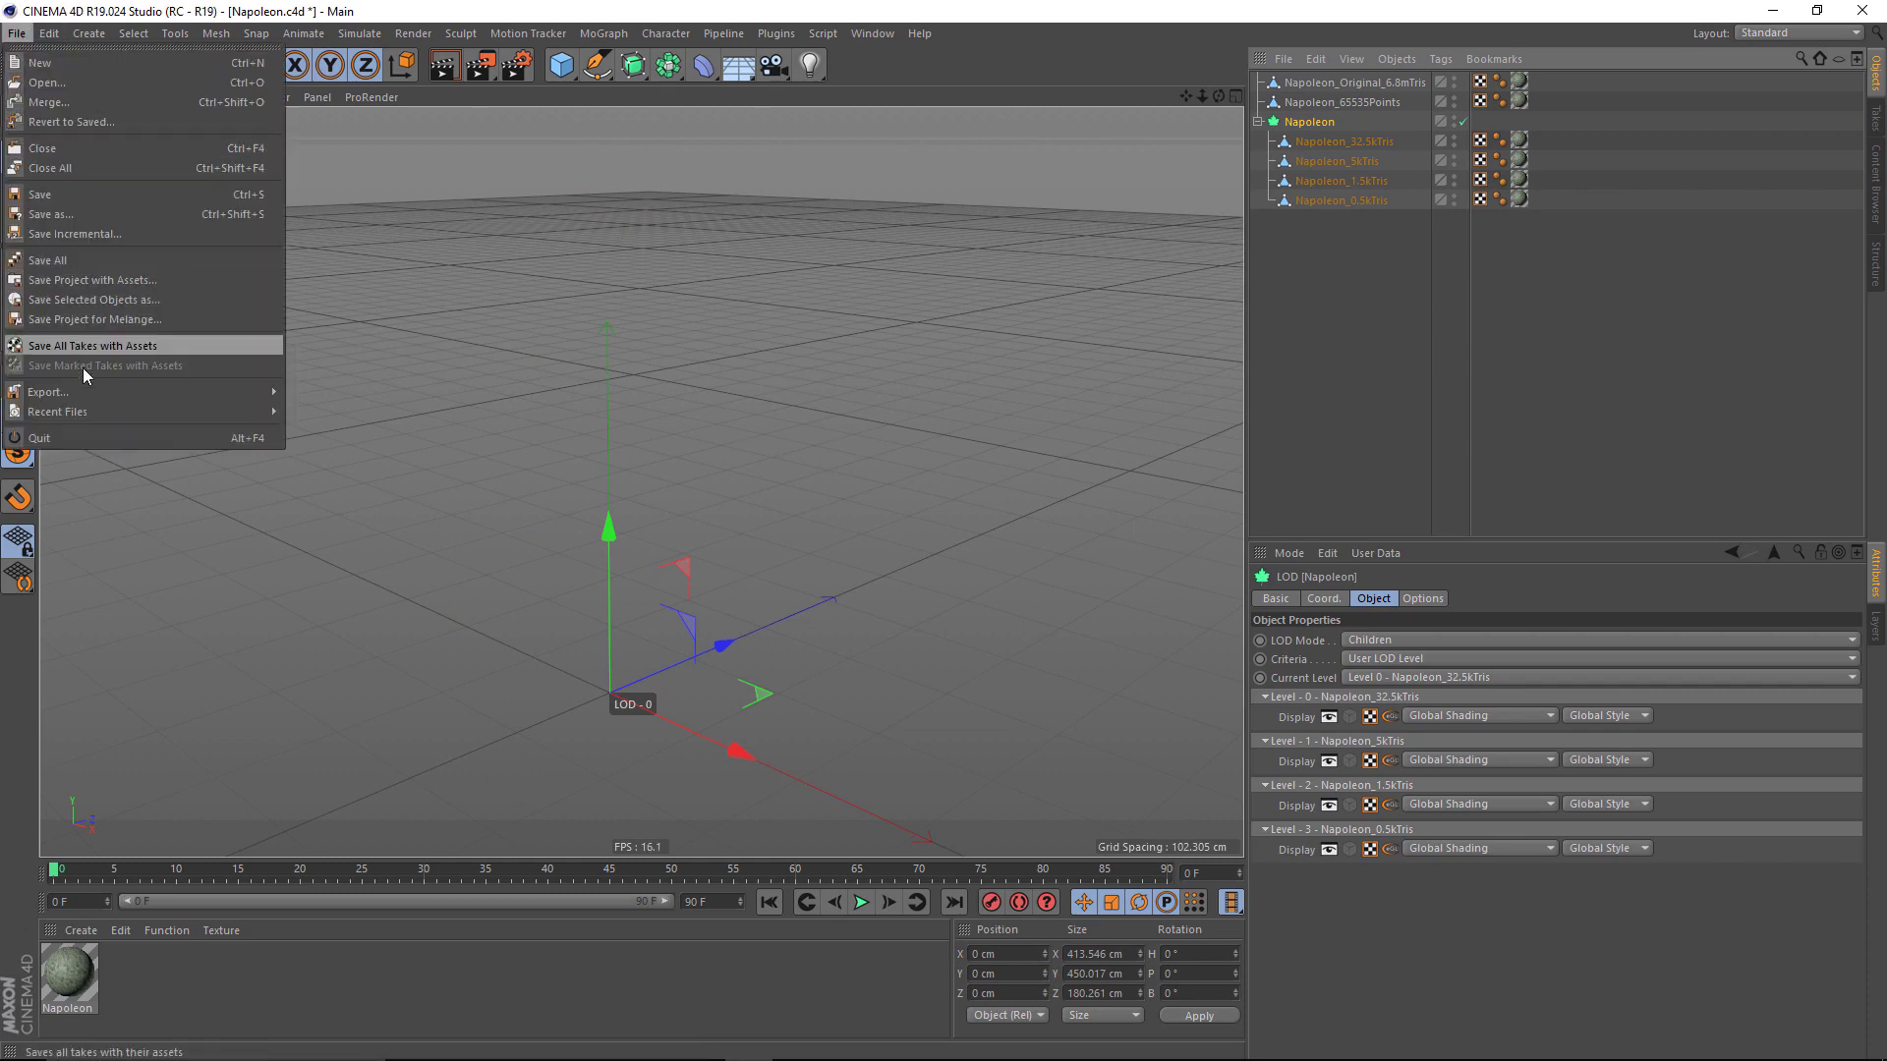
mouse_move(86, 391)
left_click(303, 563)
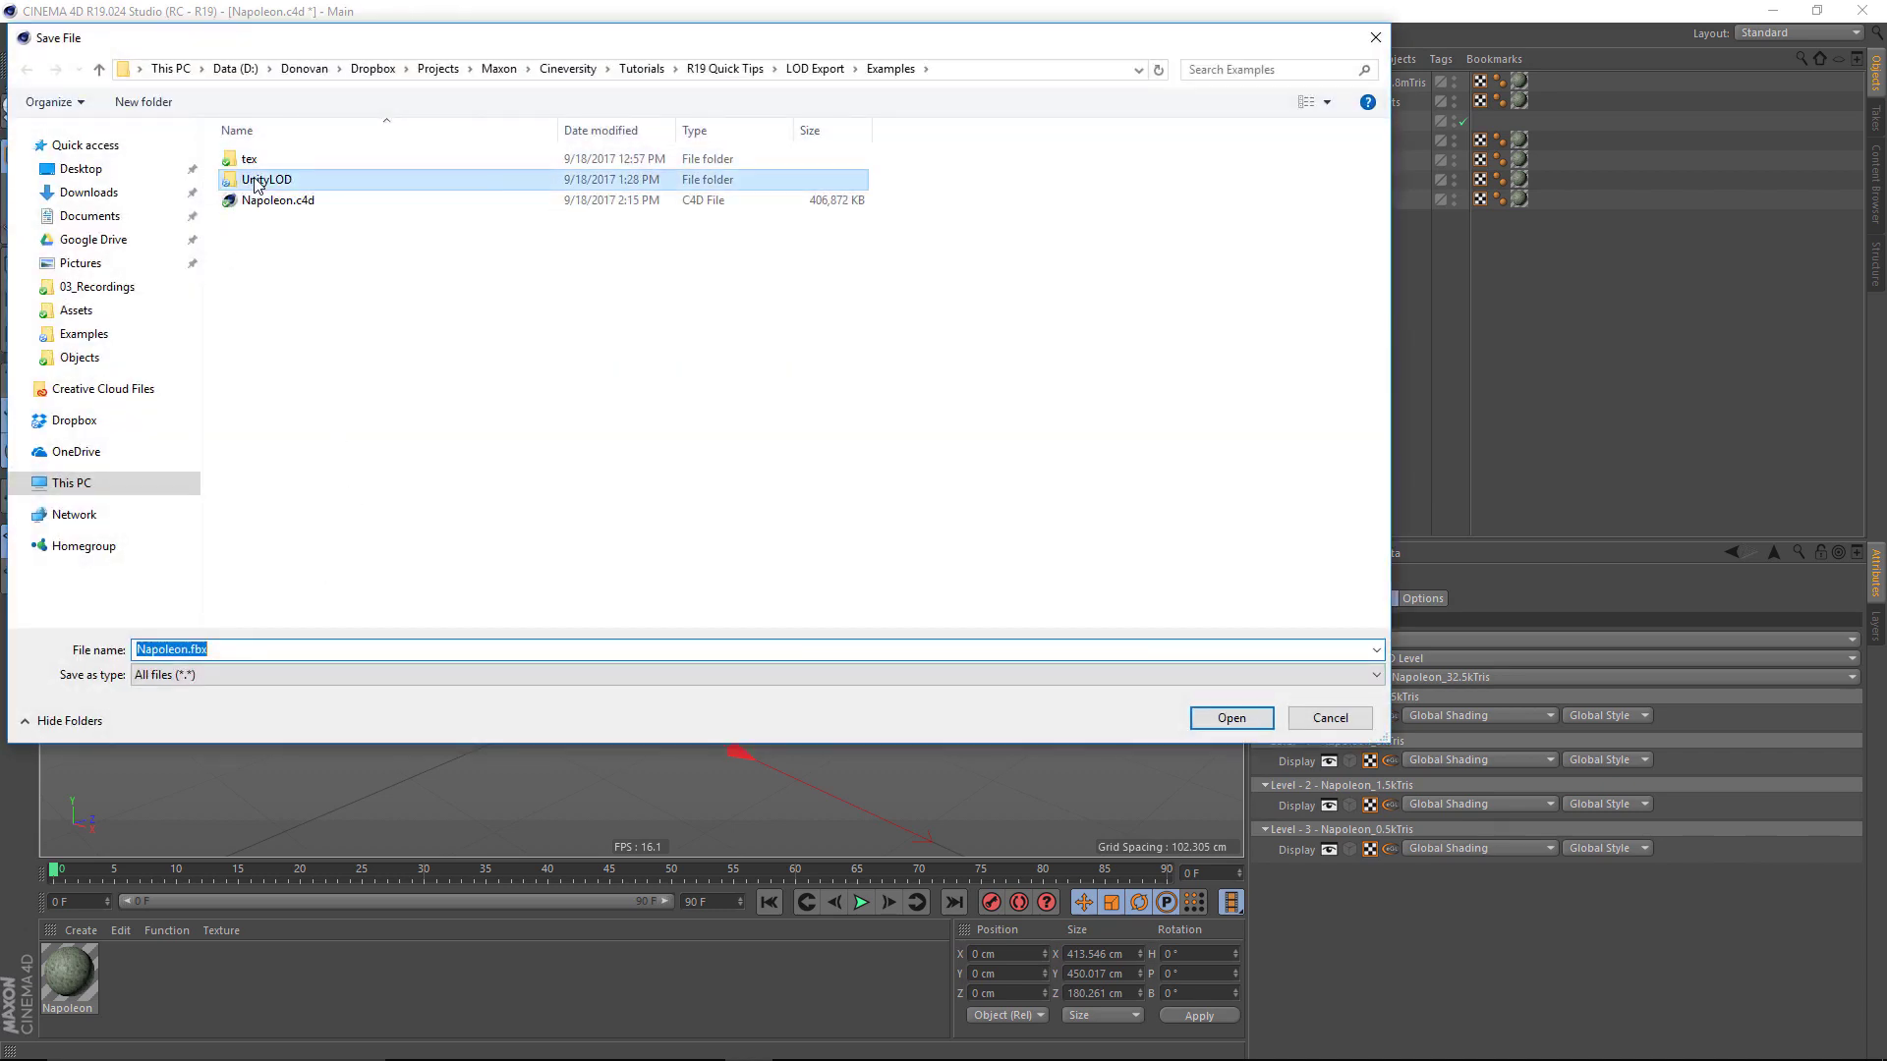
double_click(258, 181)
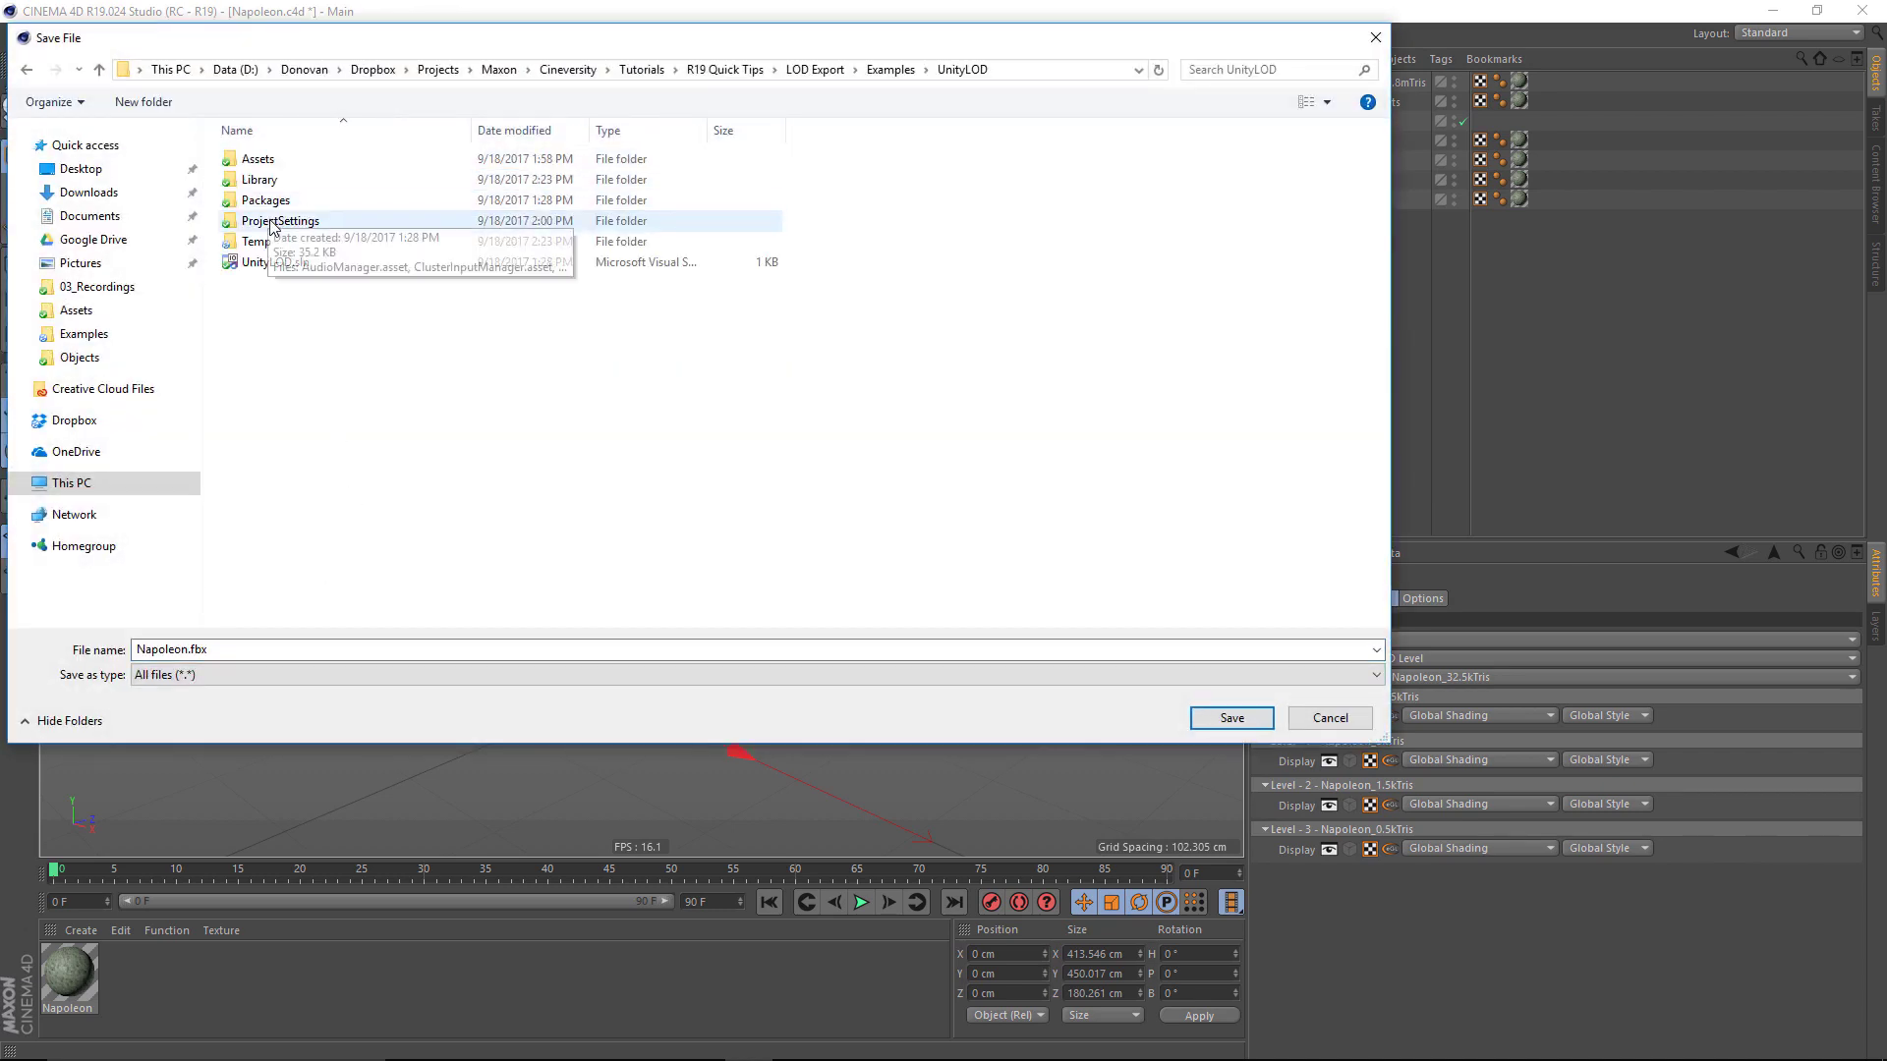
double_click(259, 161)
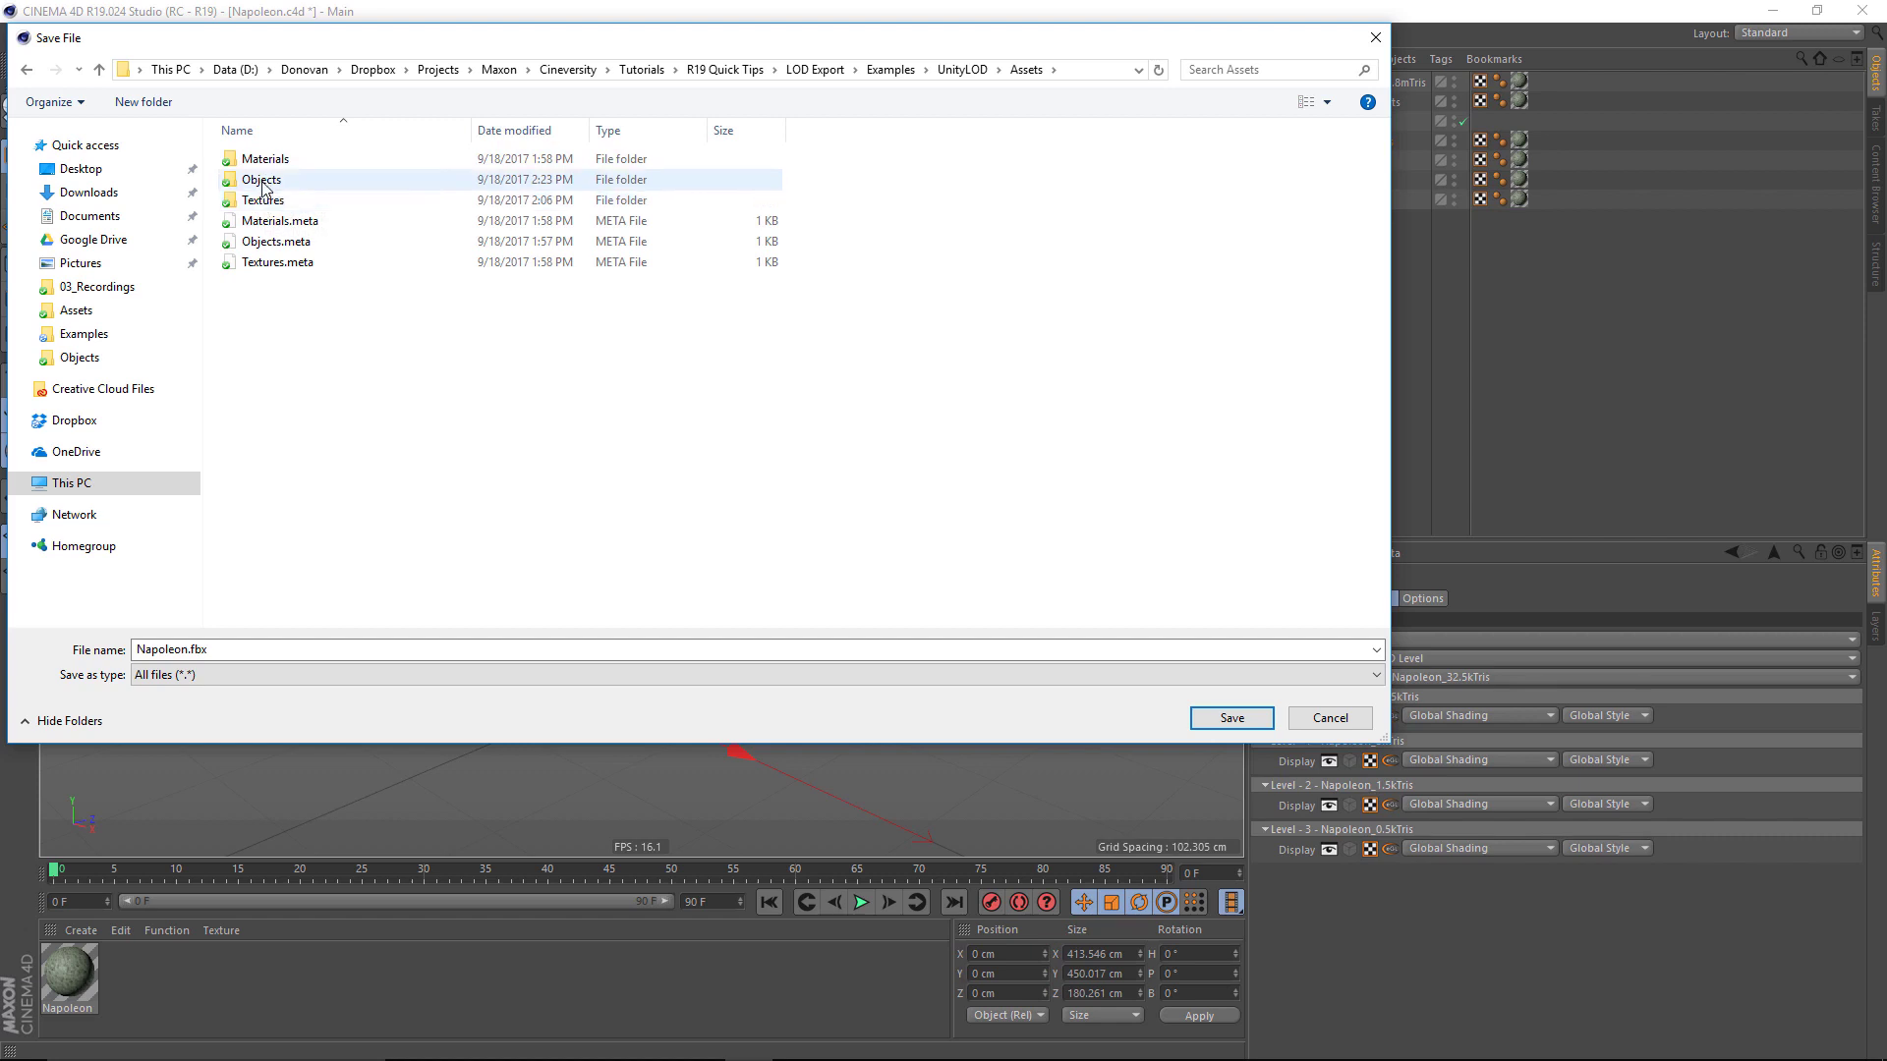
double_click(261, 183)
Step: Overwrite the existing Napoleon.fbx, keeping Selection Only and LOD Name Suffix enabled
left_click(285, 160)
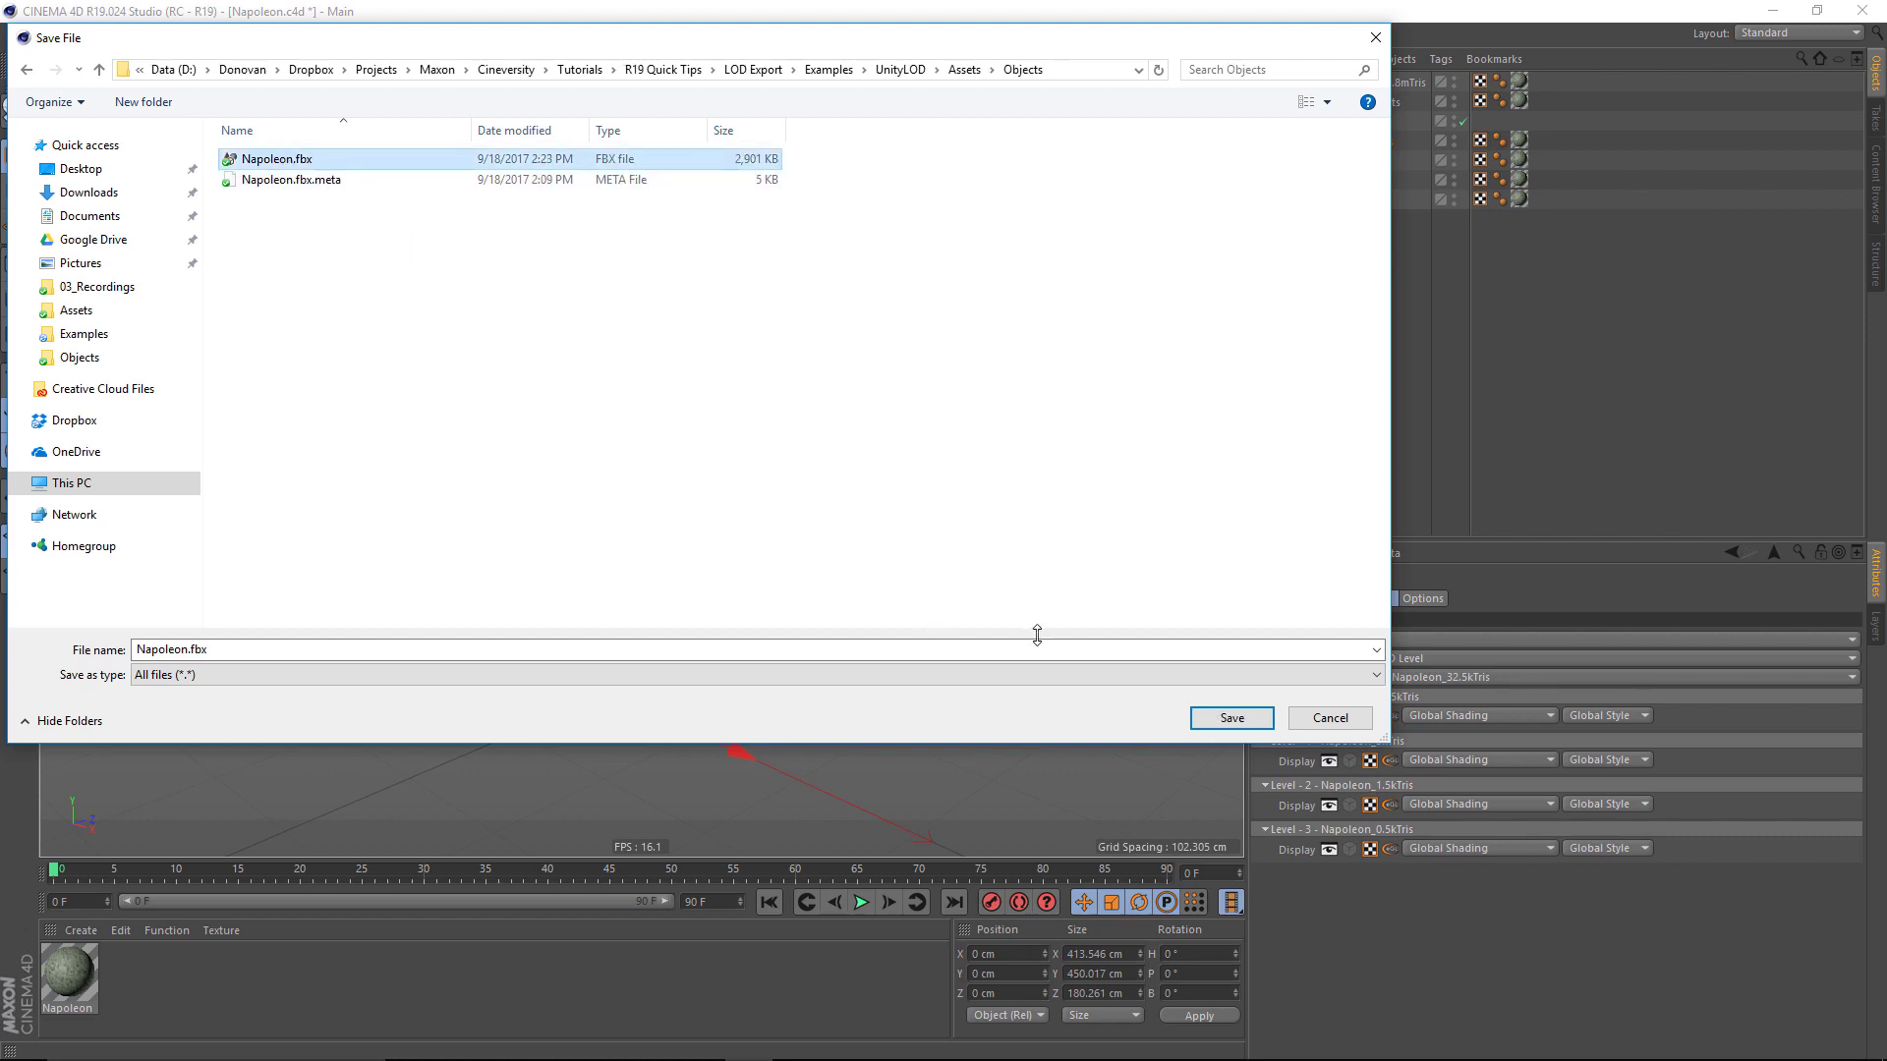
left_click(1232, 717)
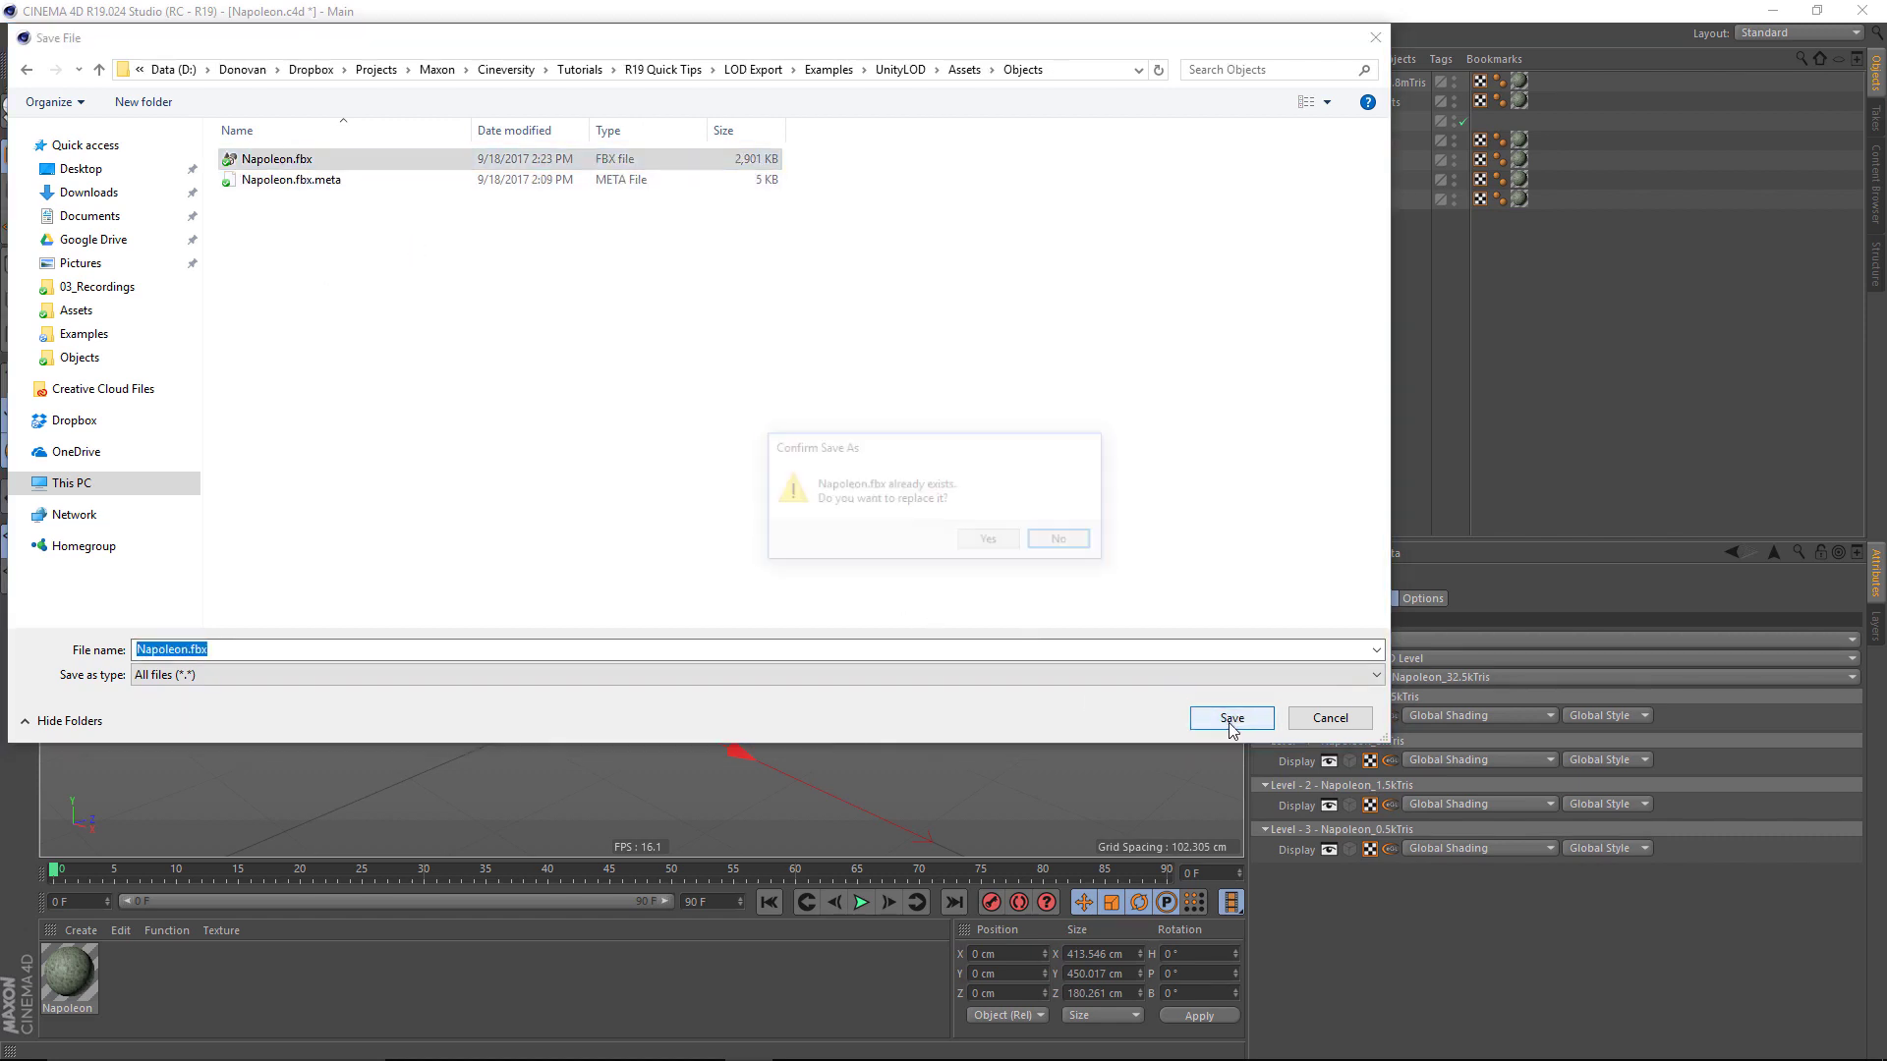
left_click(989, 543)
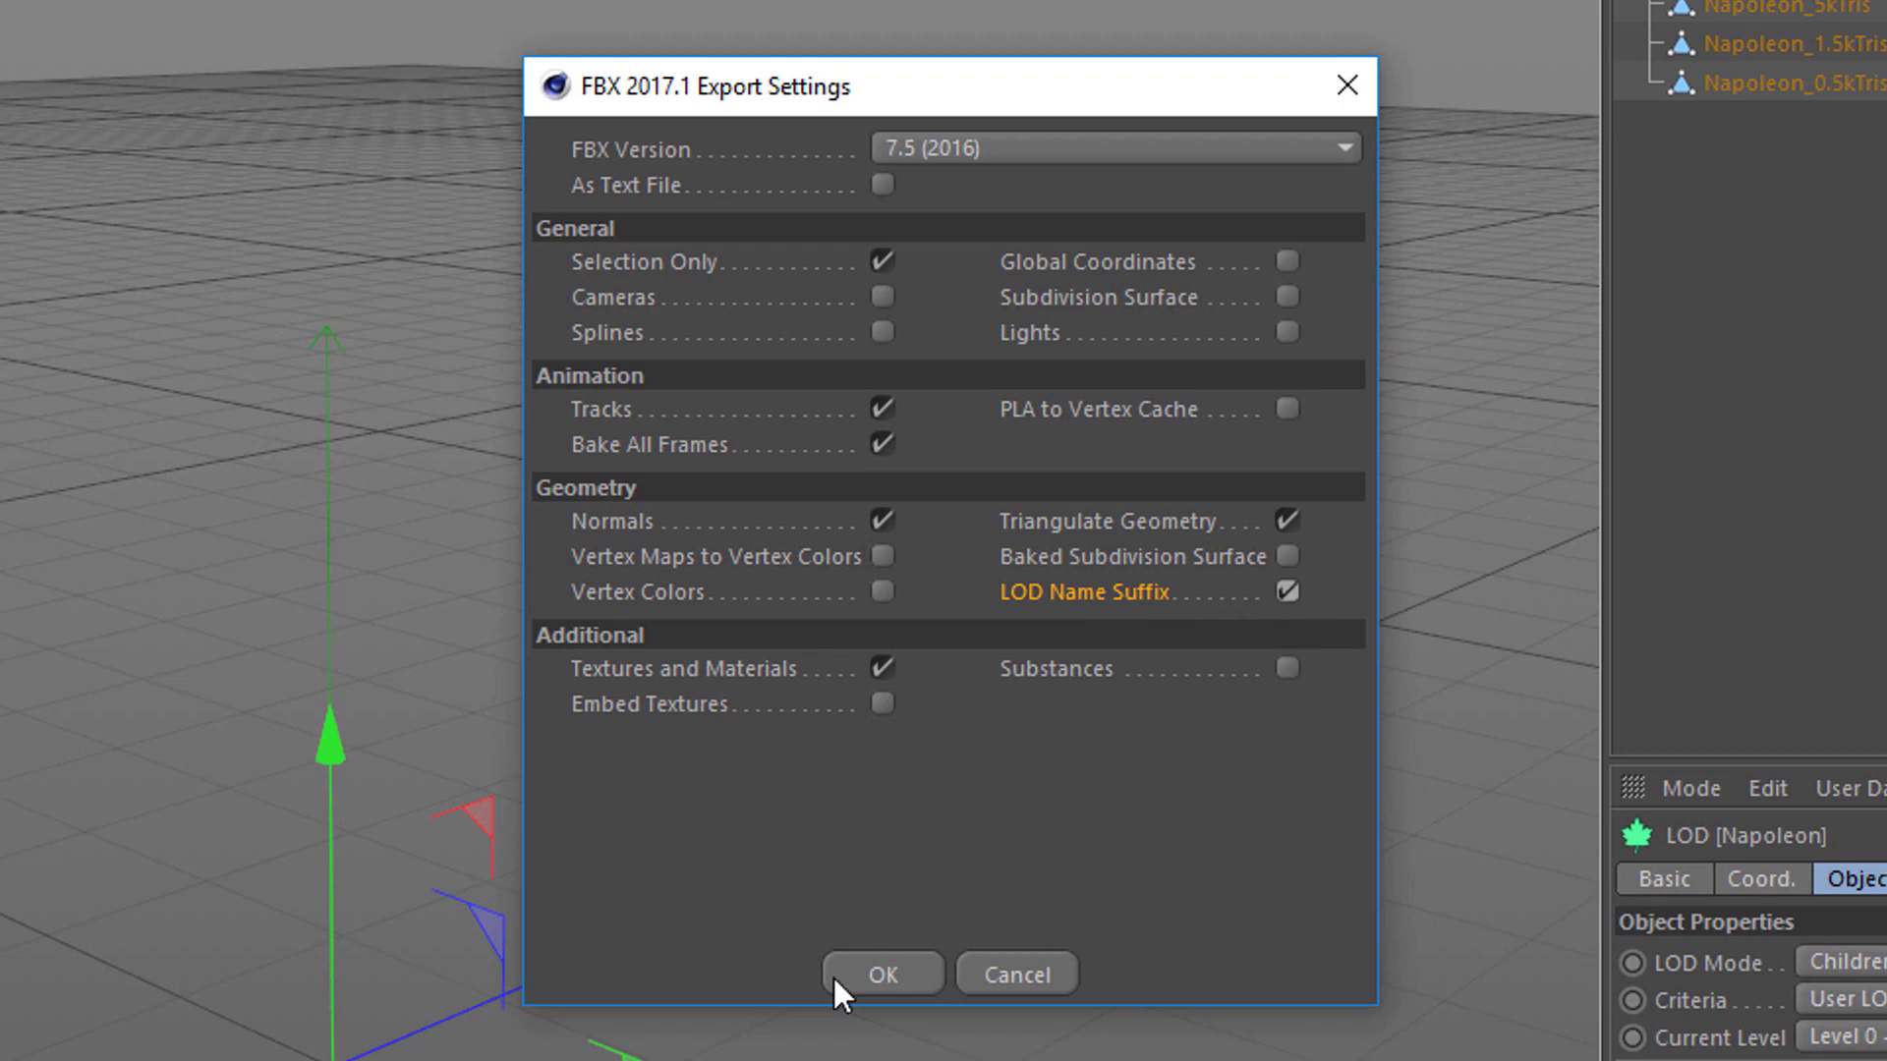
left_click(882, 974)
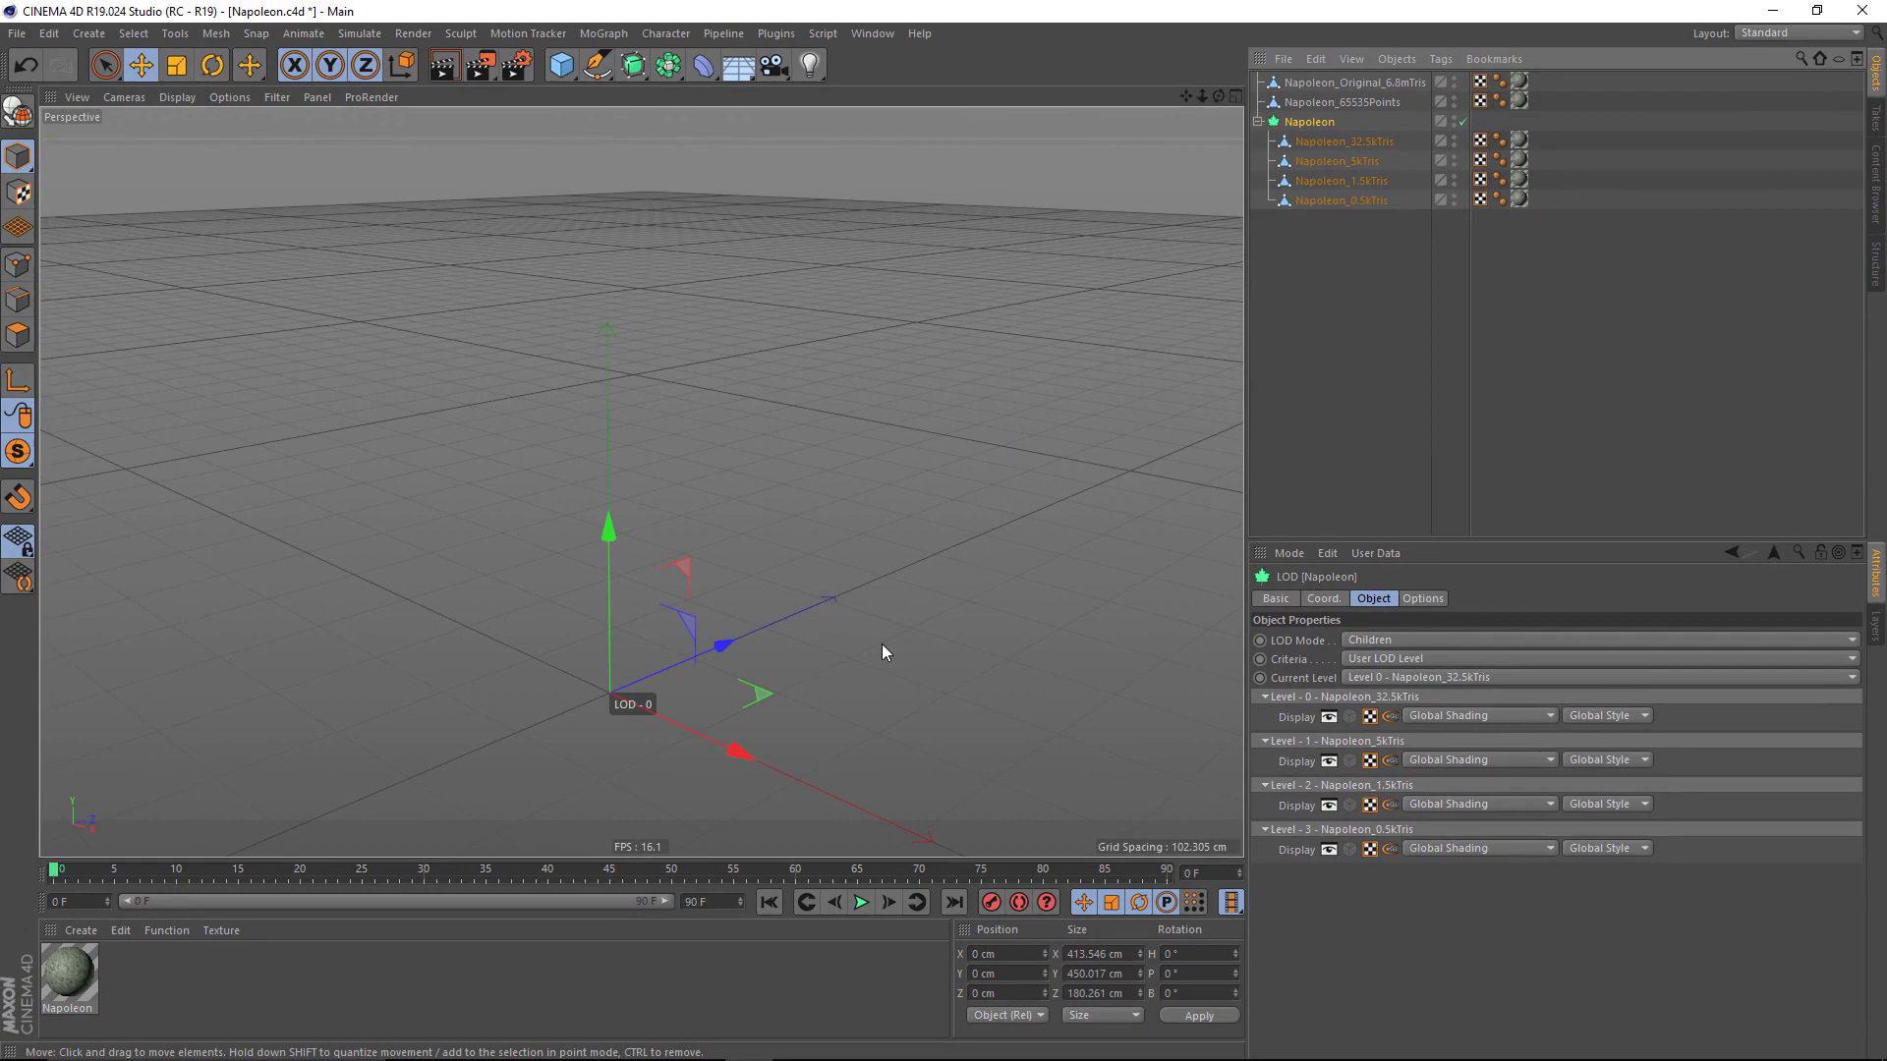
Step: In Unity, select Napoleon and each child from _LOD3 to _LOD0 to compare their meshes
key("alt+Tab")
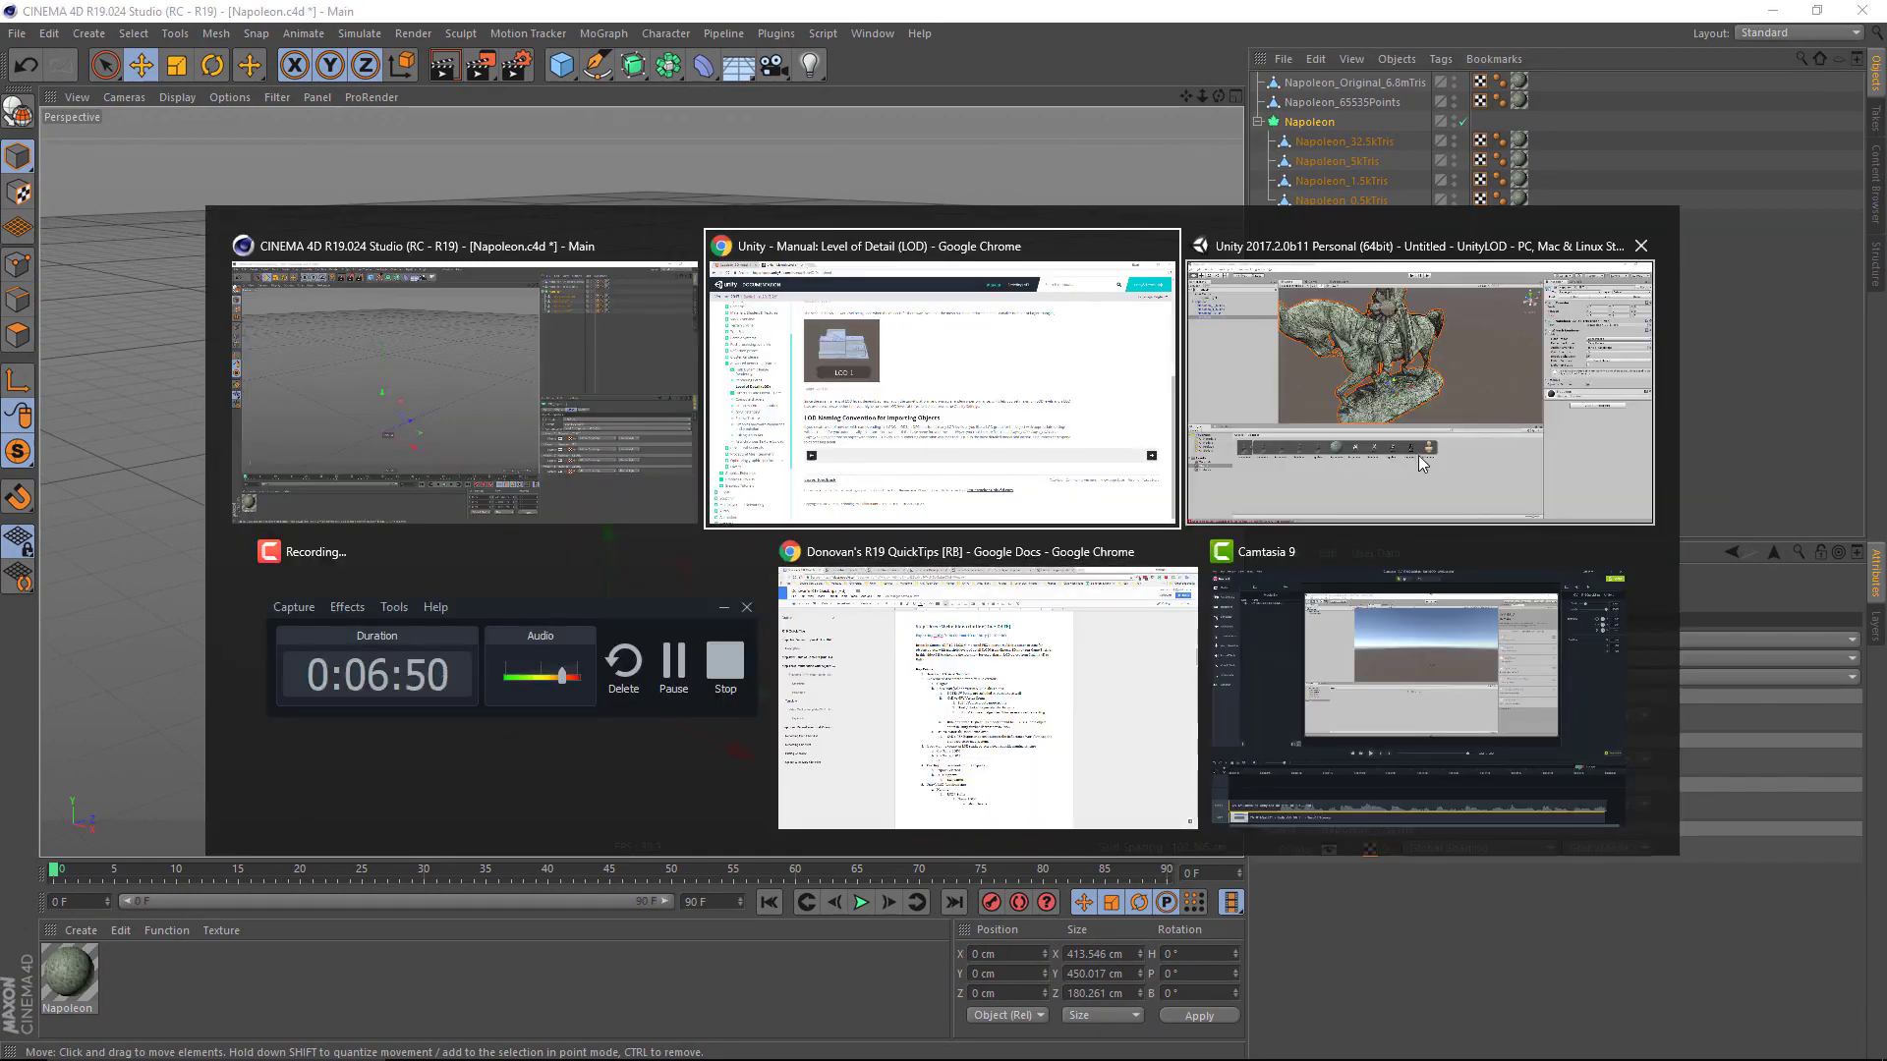
left_click(1416, 457)
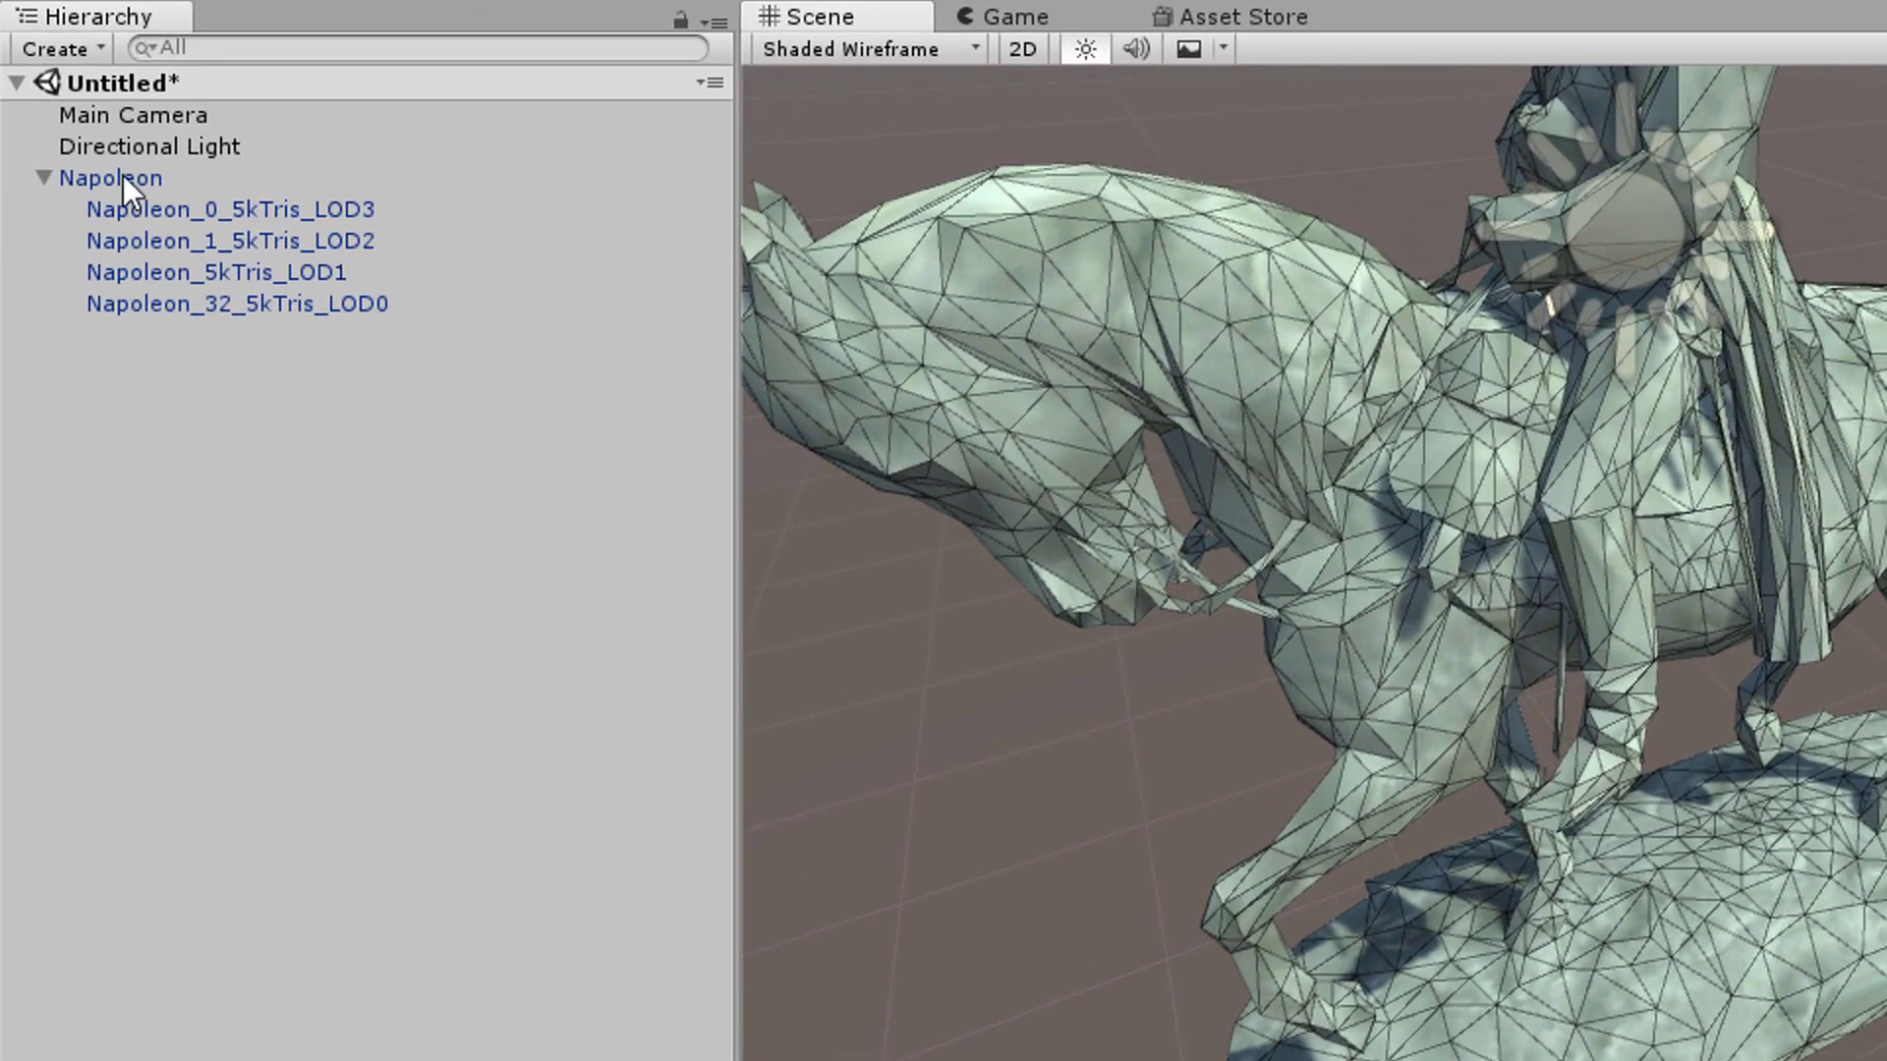
left_click(61, 164)
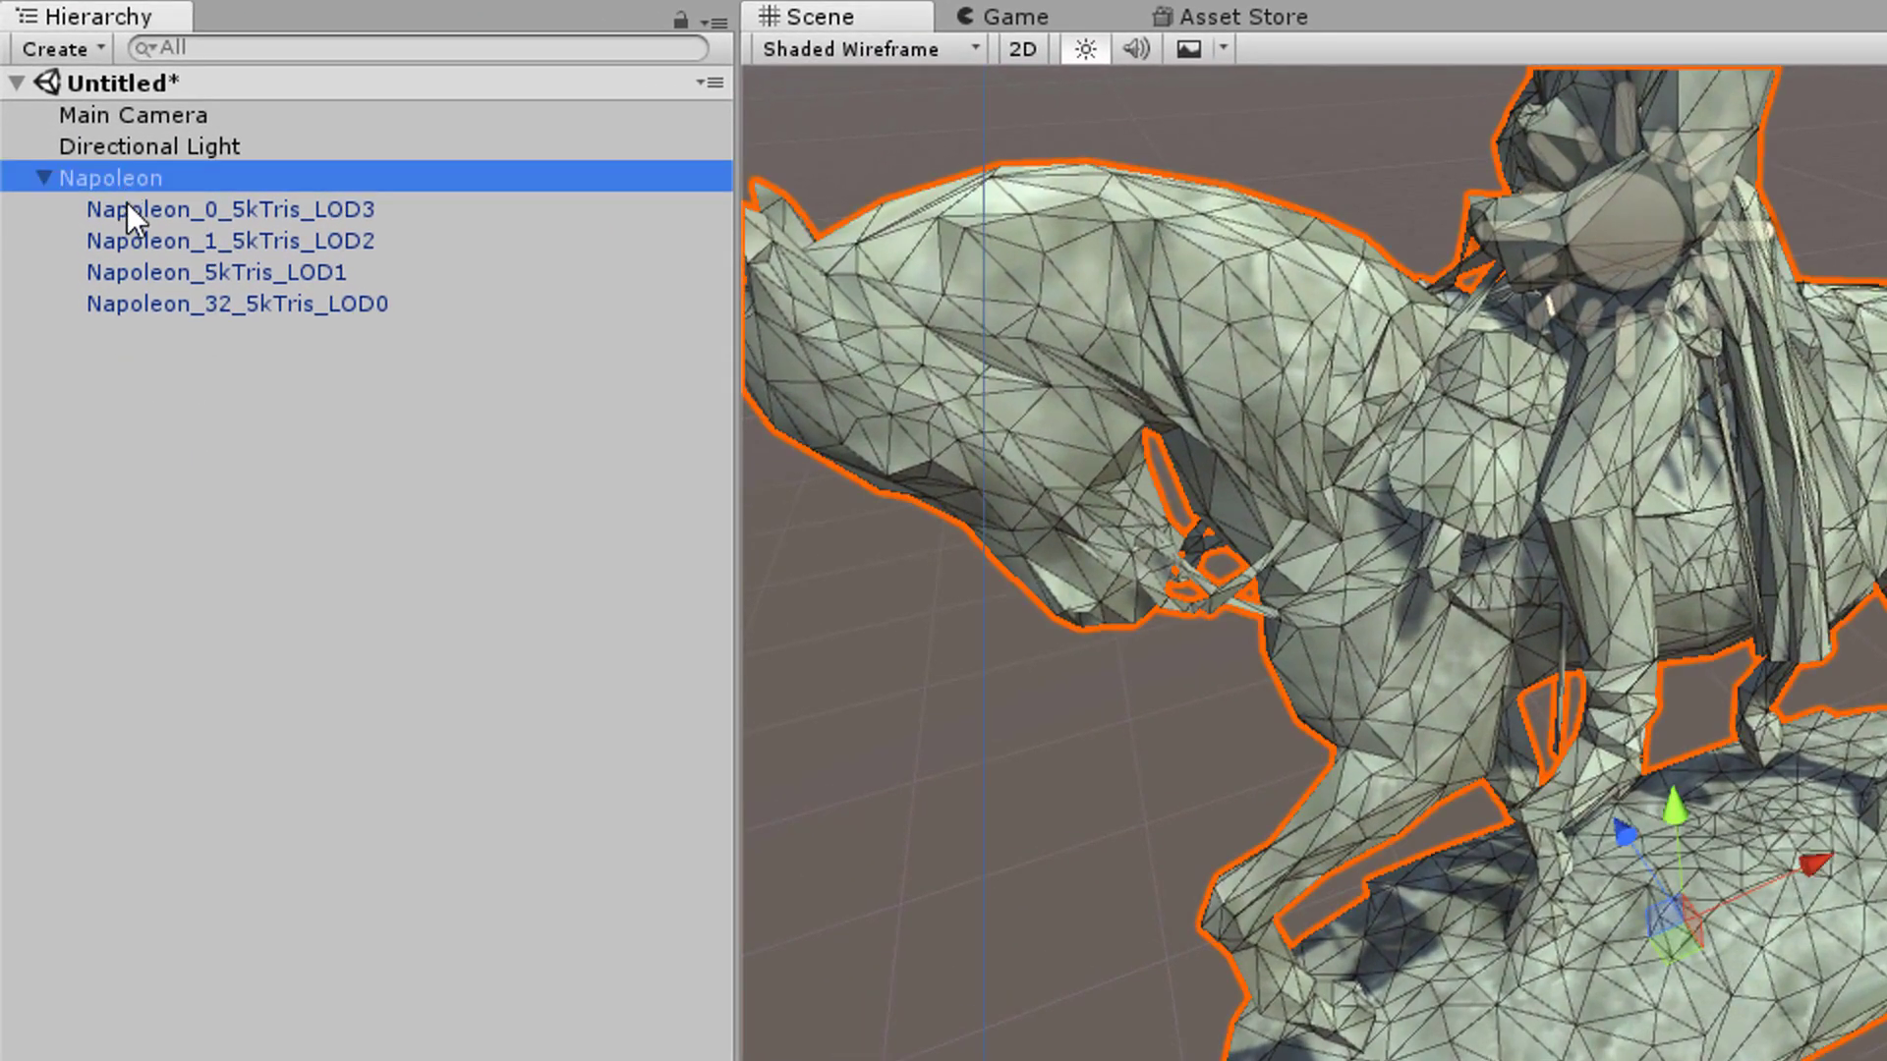
left_click(132, 212)
left_click(145, 252)
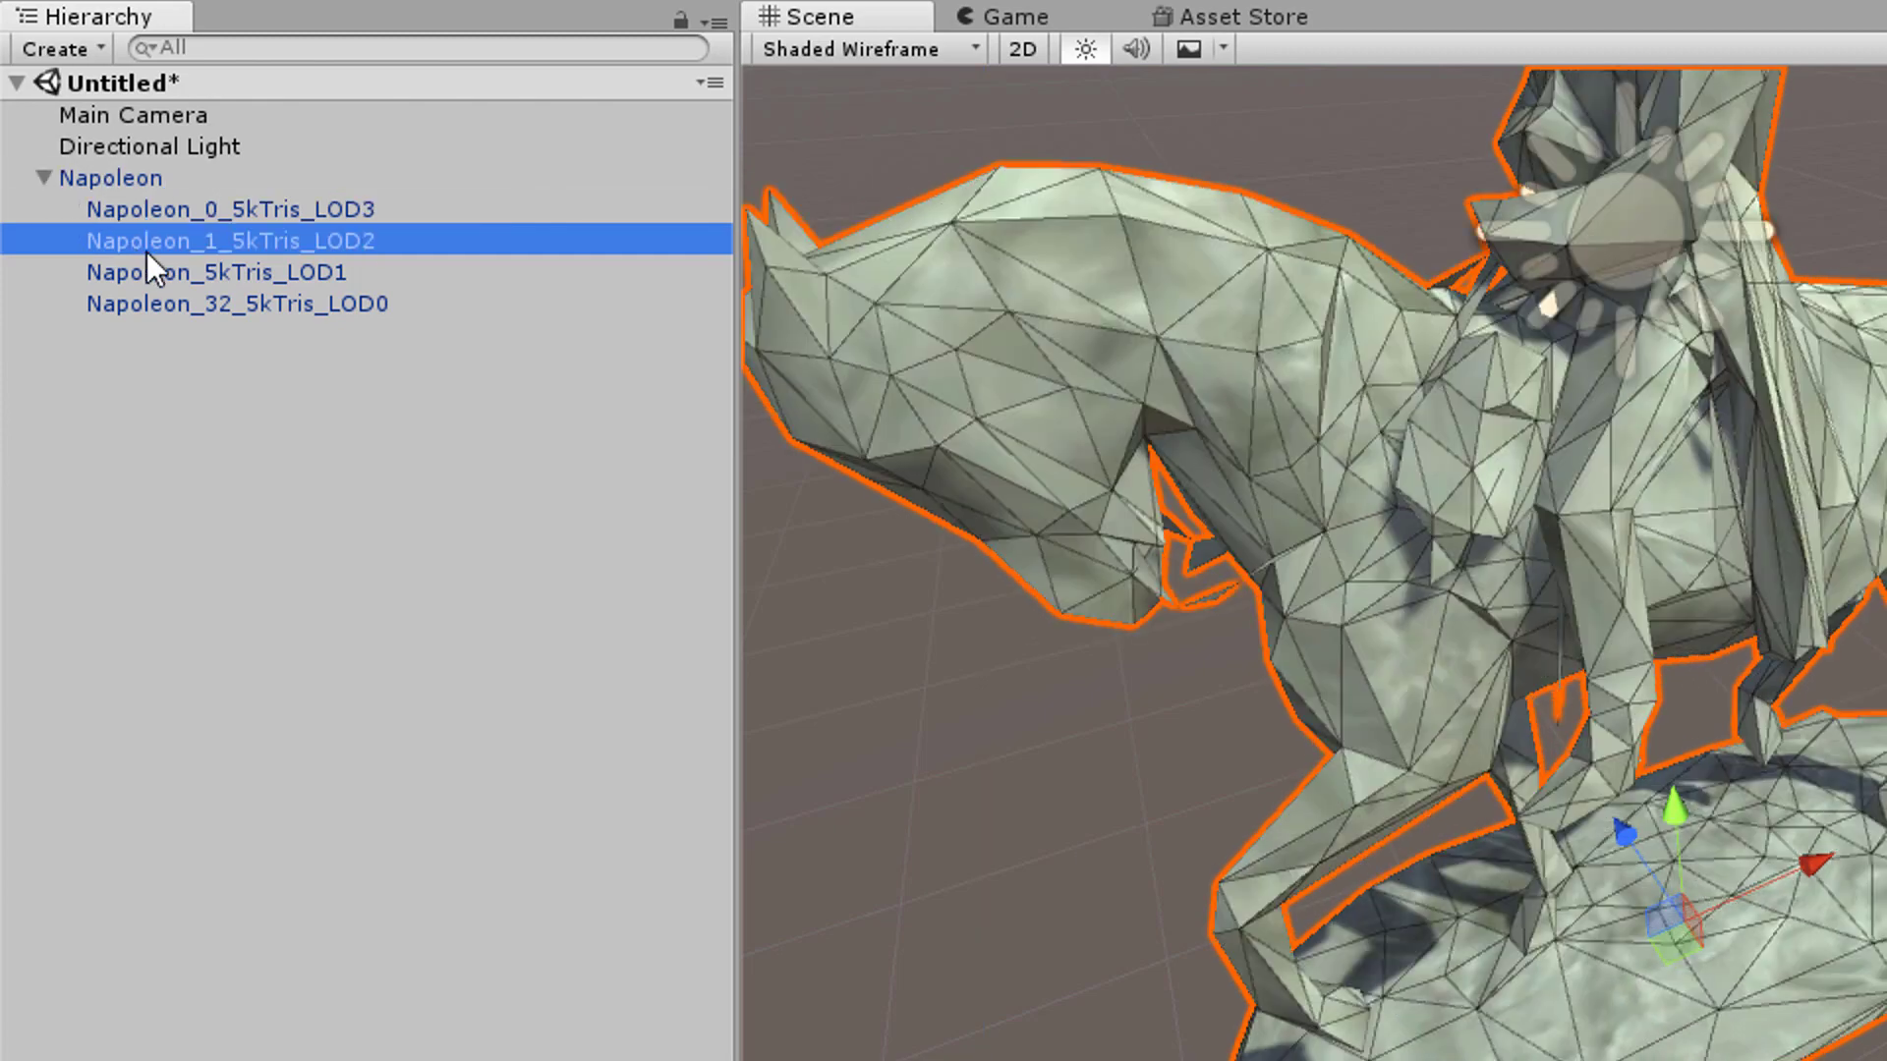
left_click(145, 282)
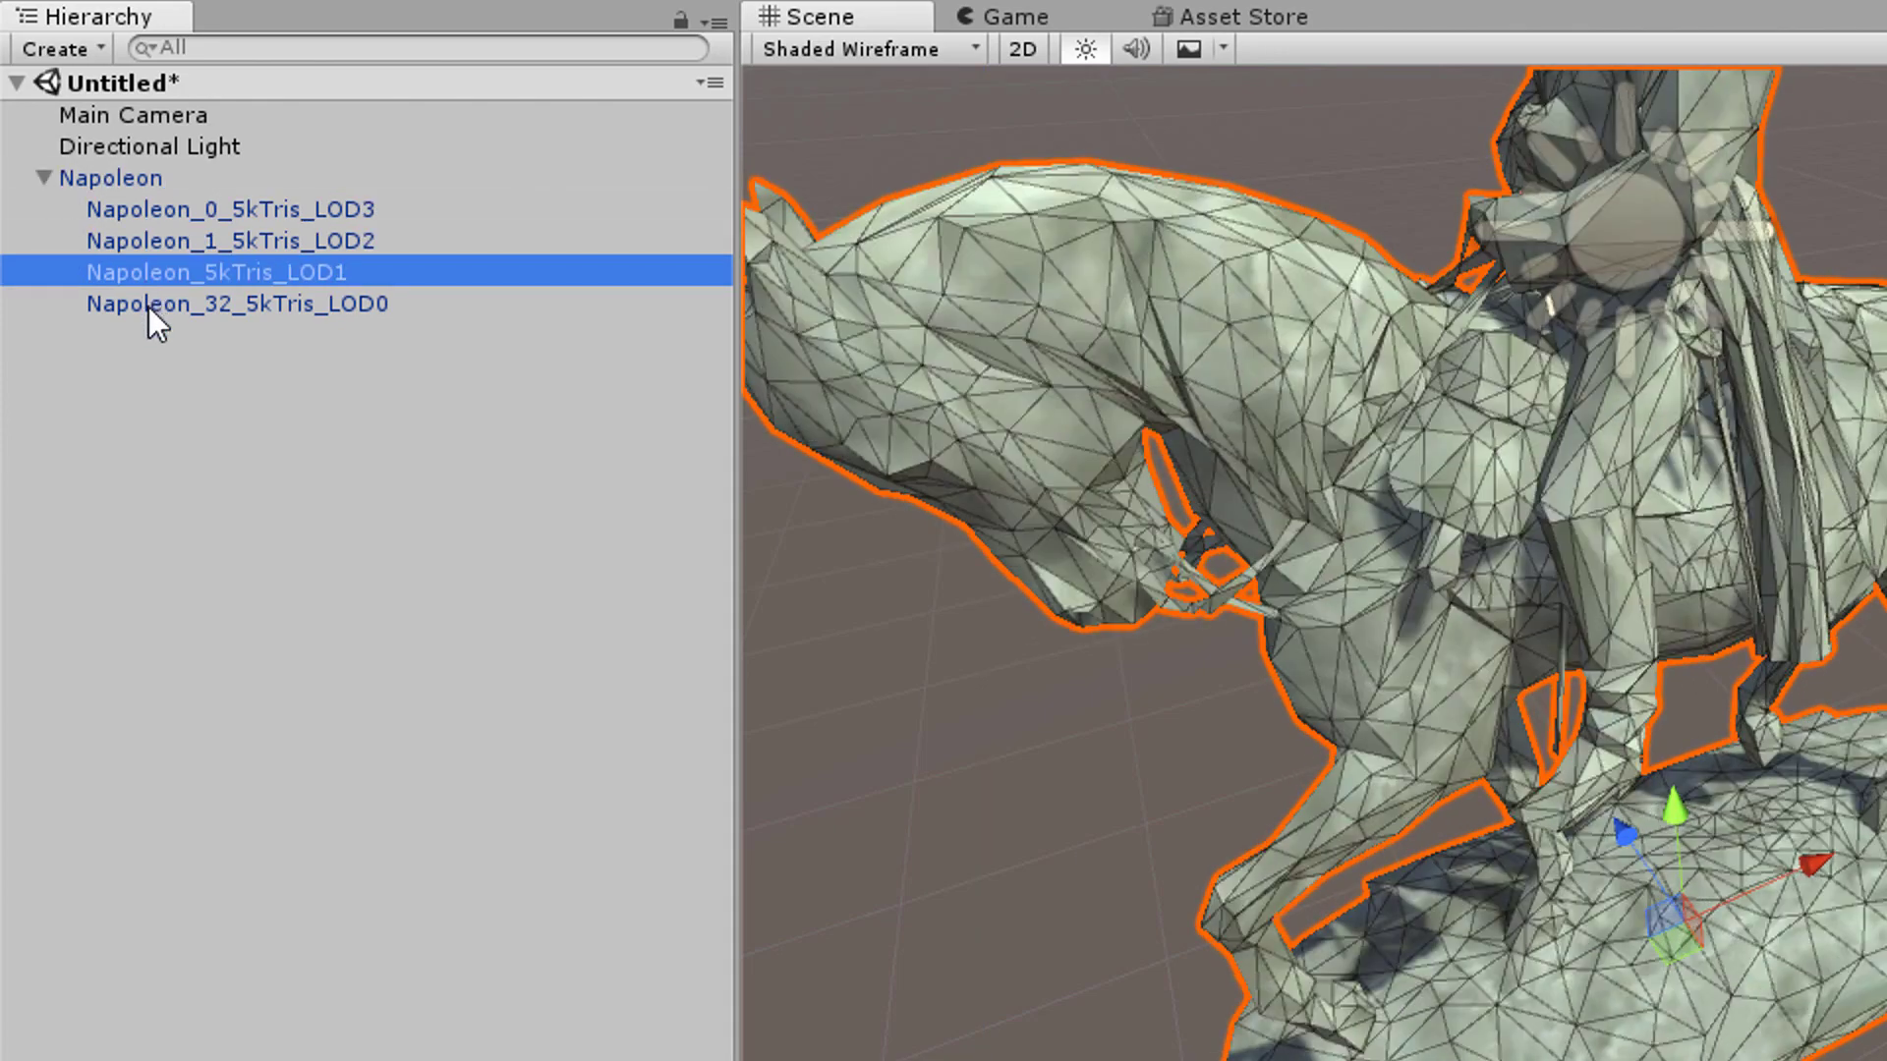
left_click(149, 307)
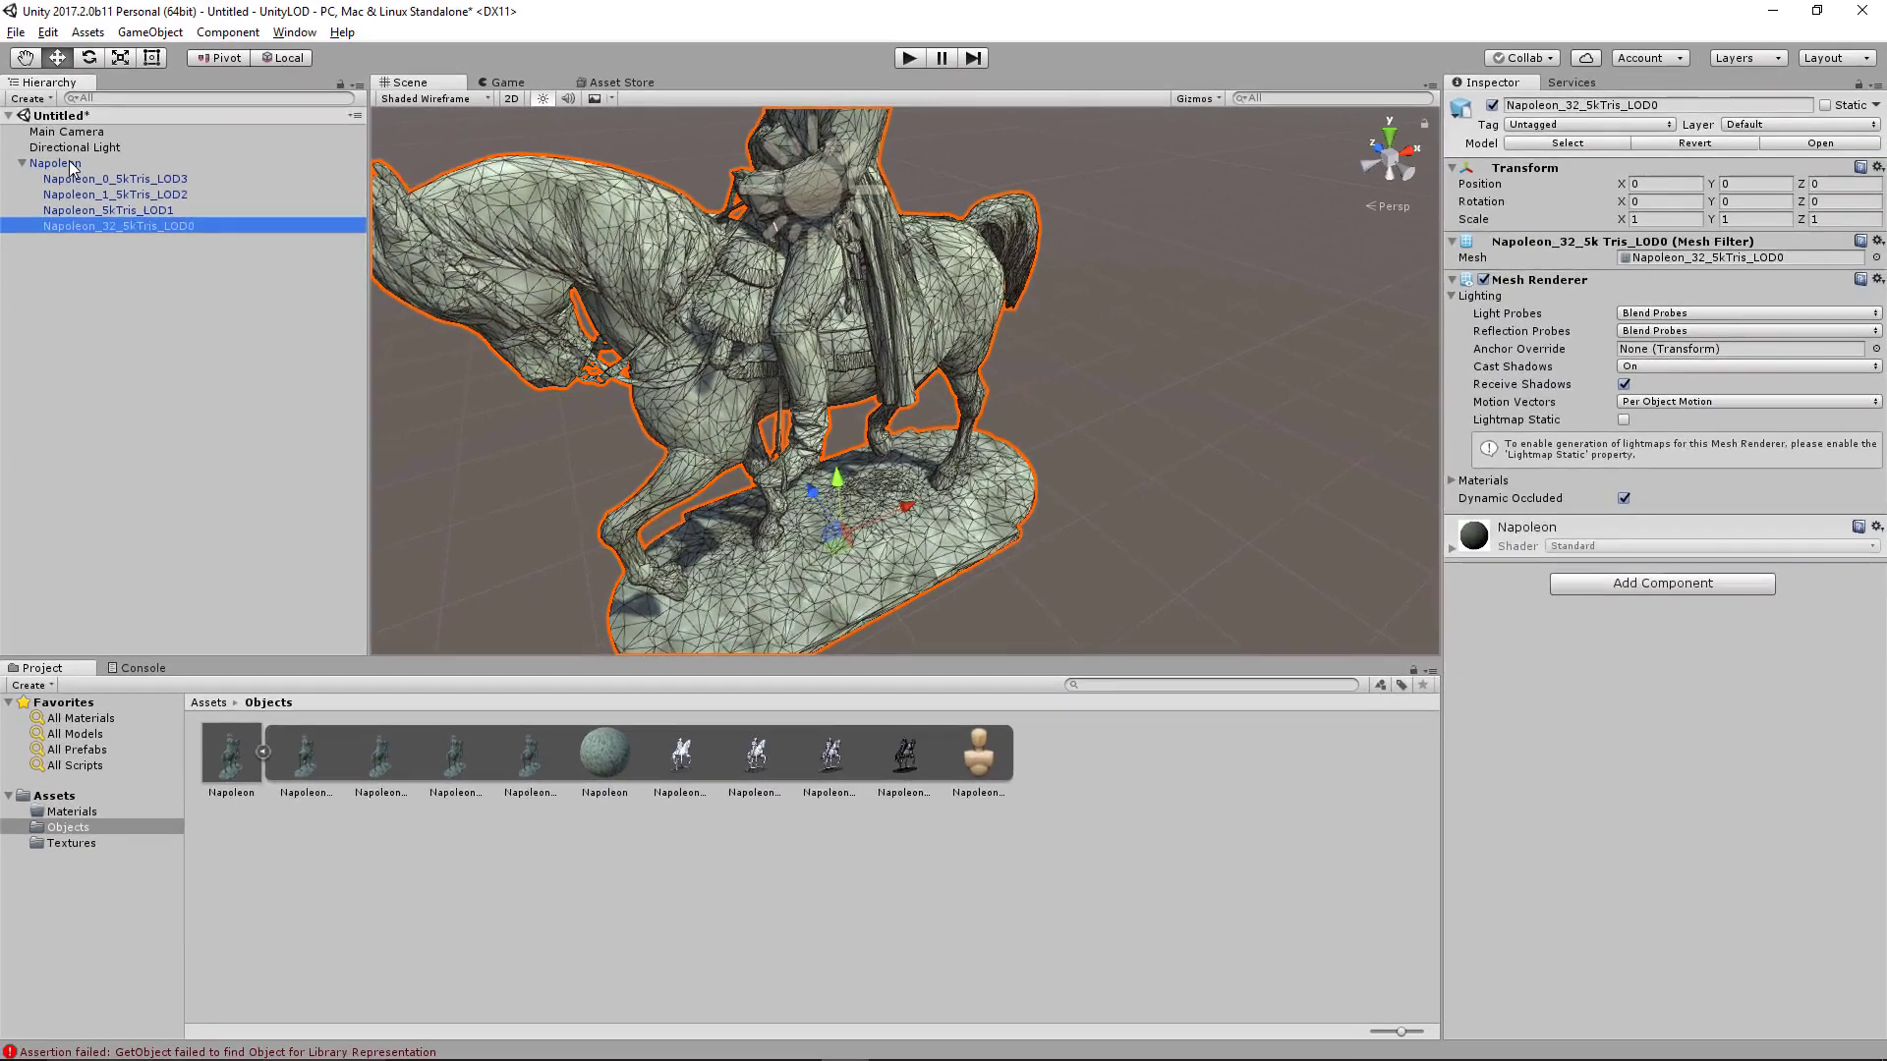
Step: Select Napoleon and preview the LOD 0 level on its LOD Group bar
left_click(55, 163)
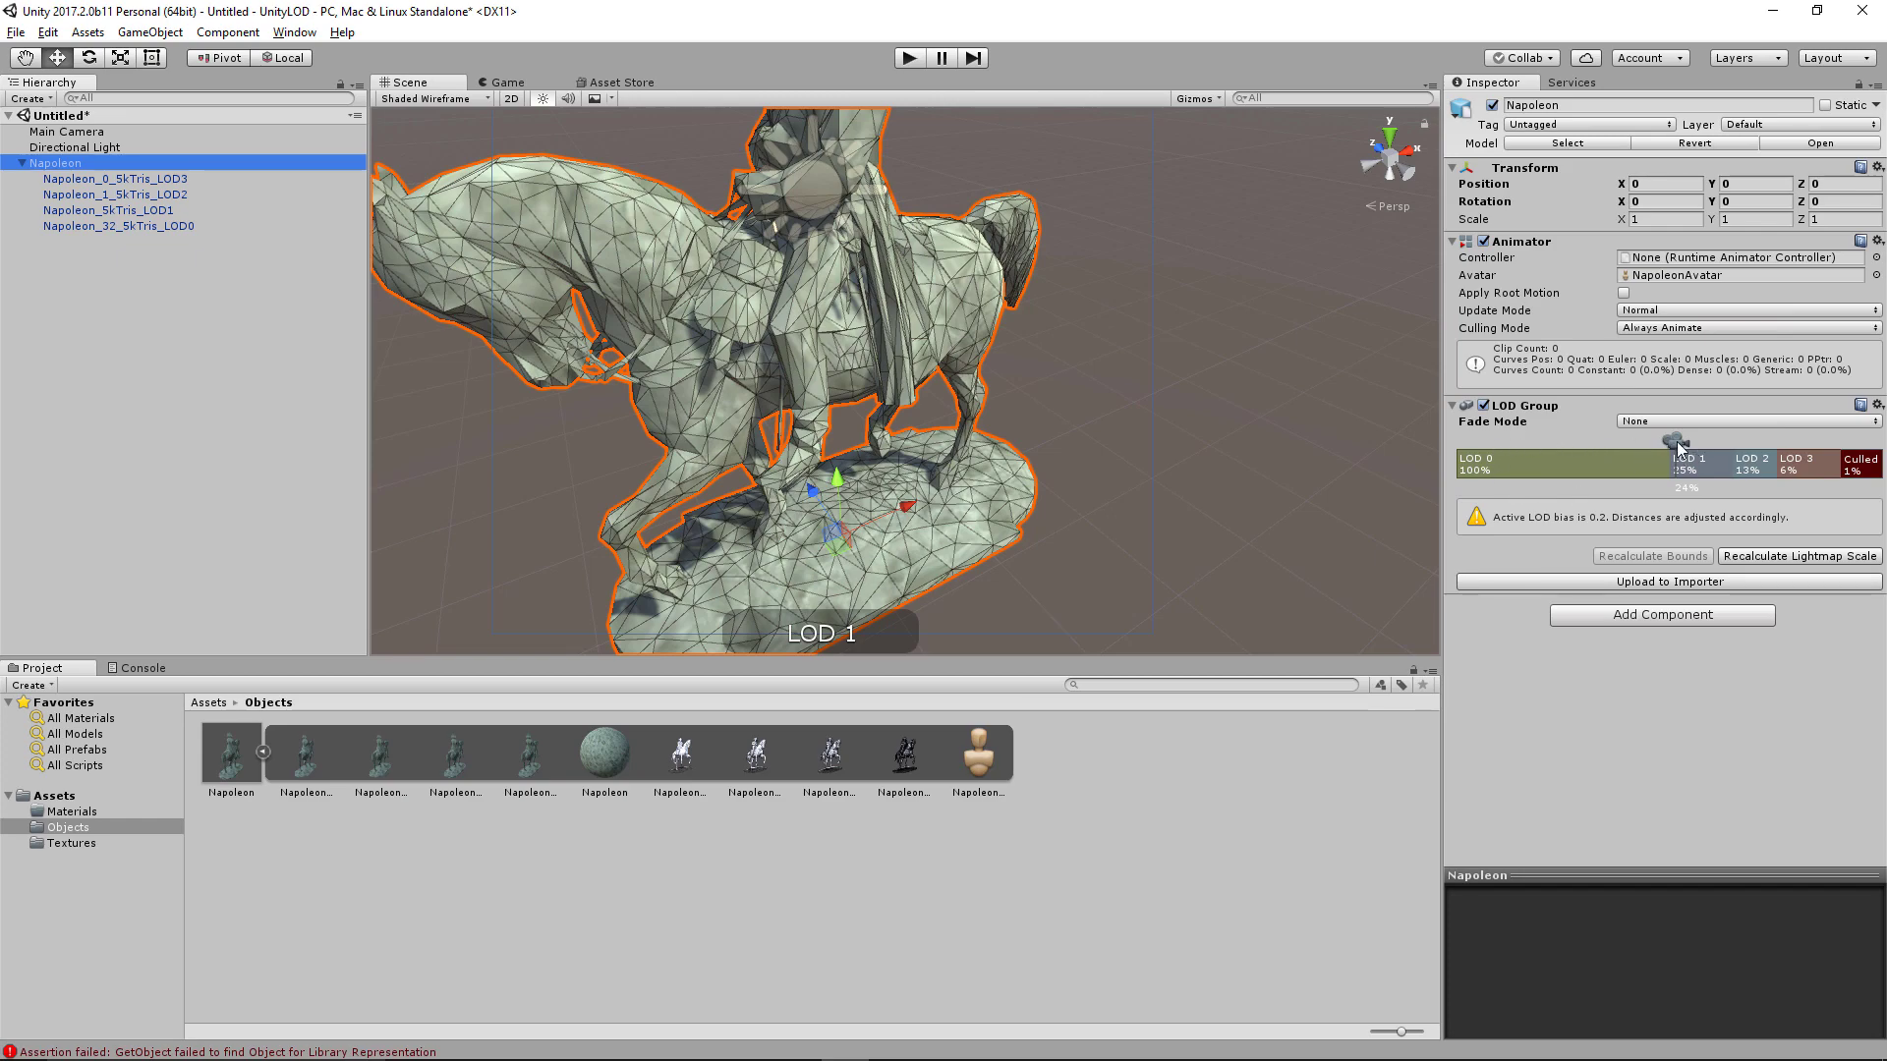
mouse_move(1678, 447)
left_mouse_down()
mouse_move(1549, 444)
mouse_move(1861, 456)
mouse_move(1681, 447)
left_mouse_up()
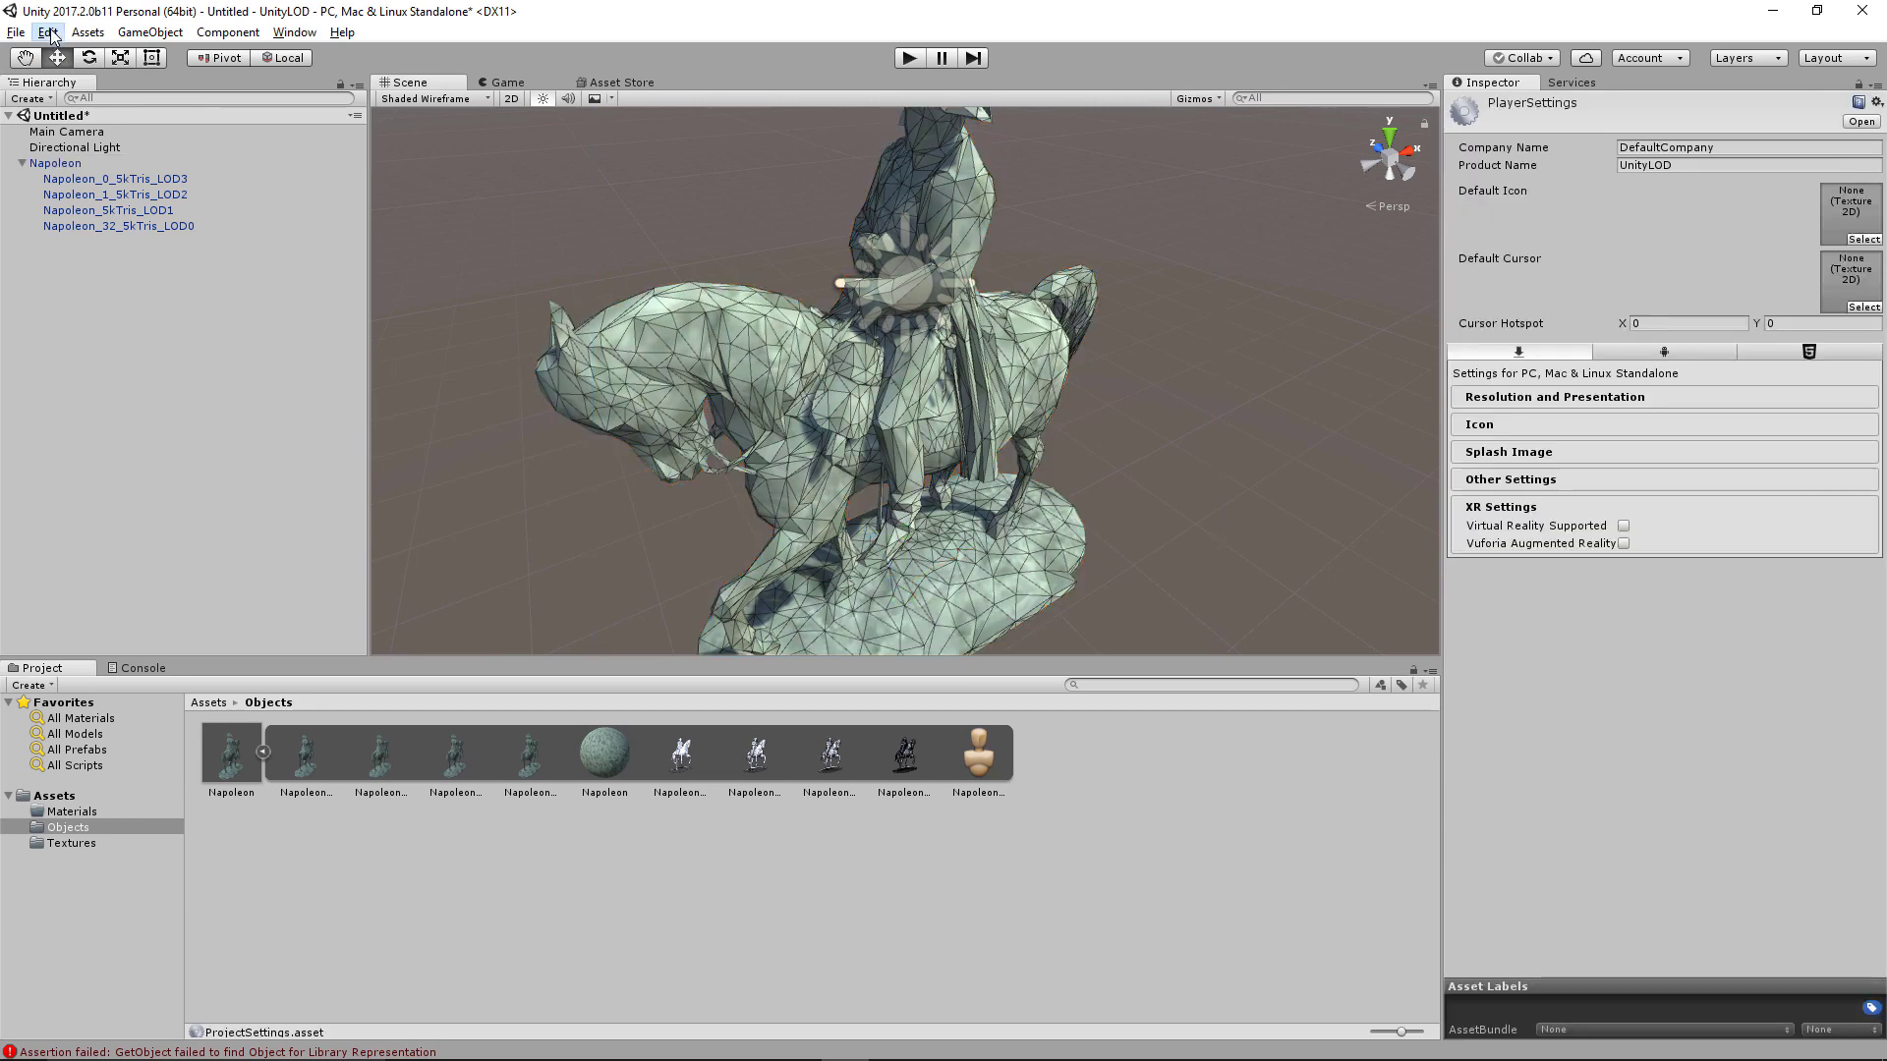
Step: In Quality project settings, change Lod Bias from 0.2 to 1
left_click(48, 32)
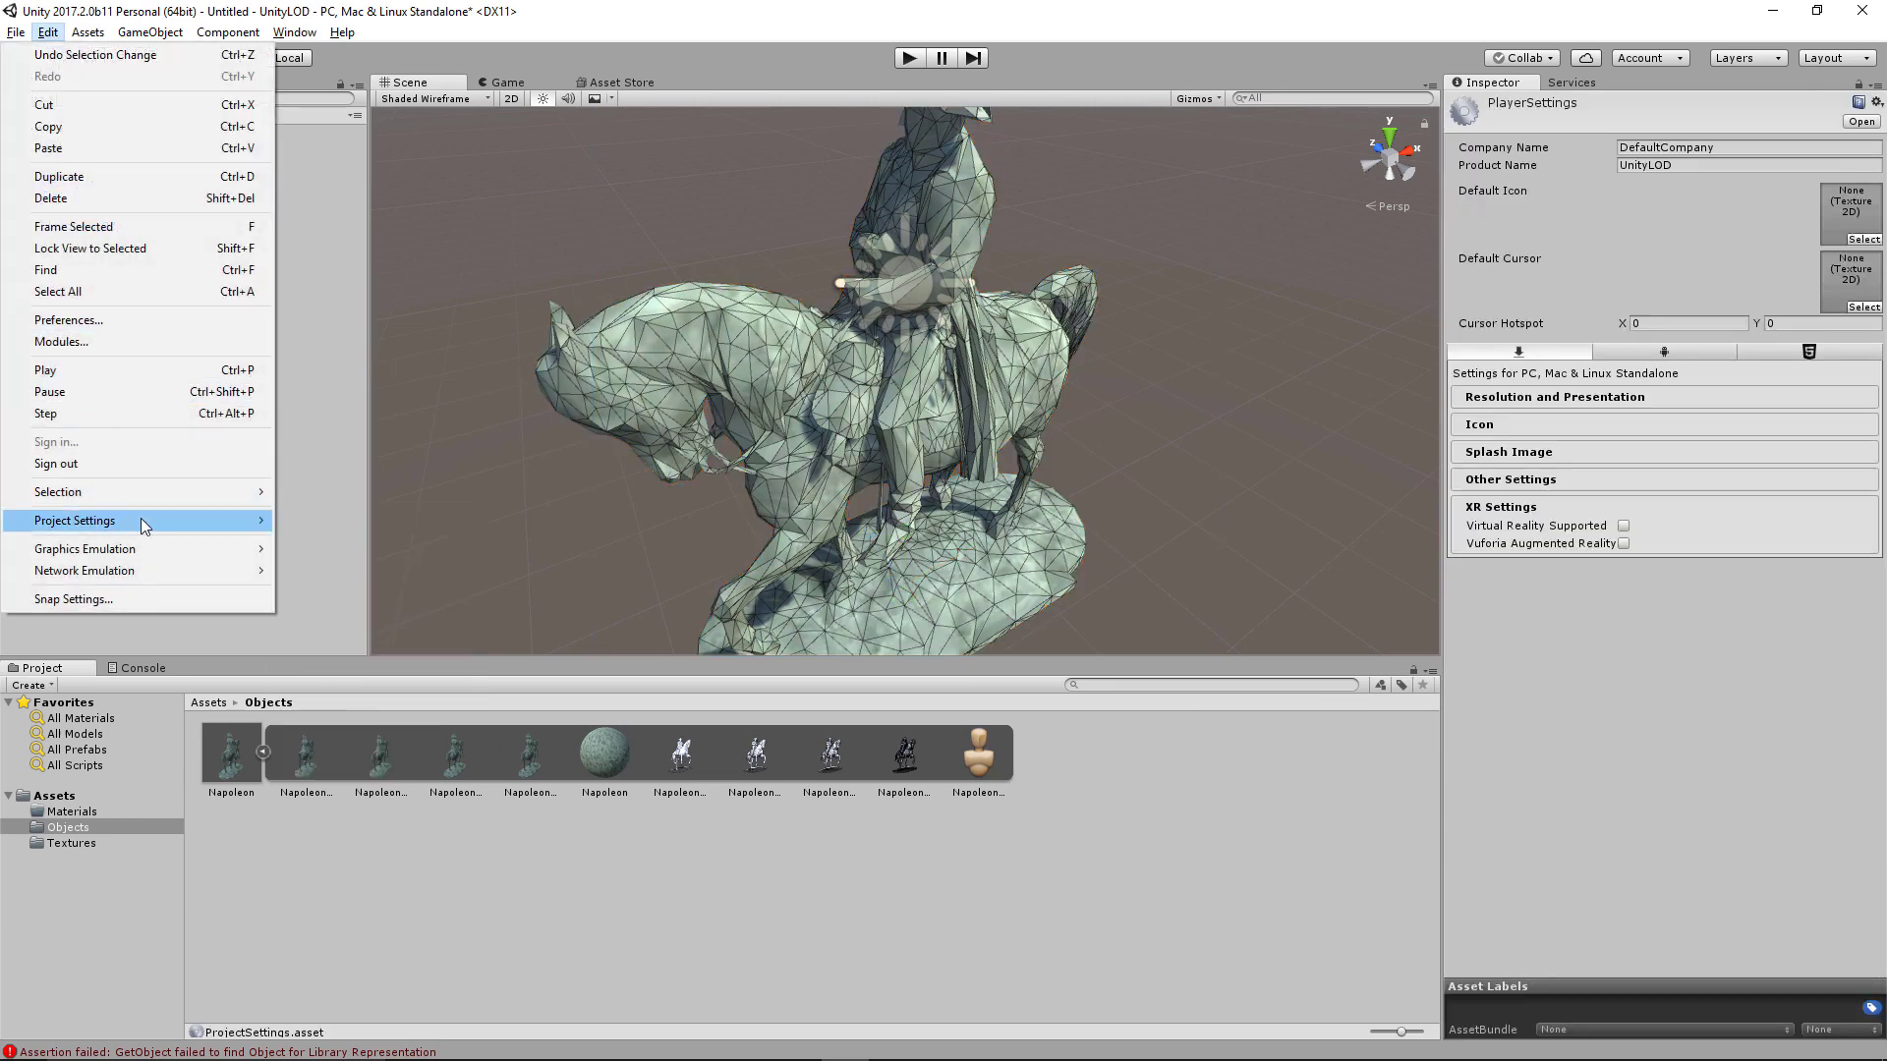
mouse_move(150, 520)
left_click(357, 671)
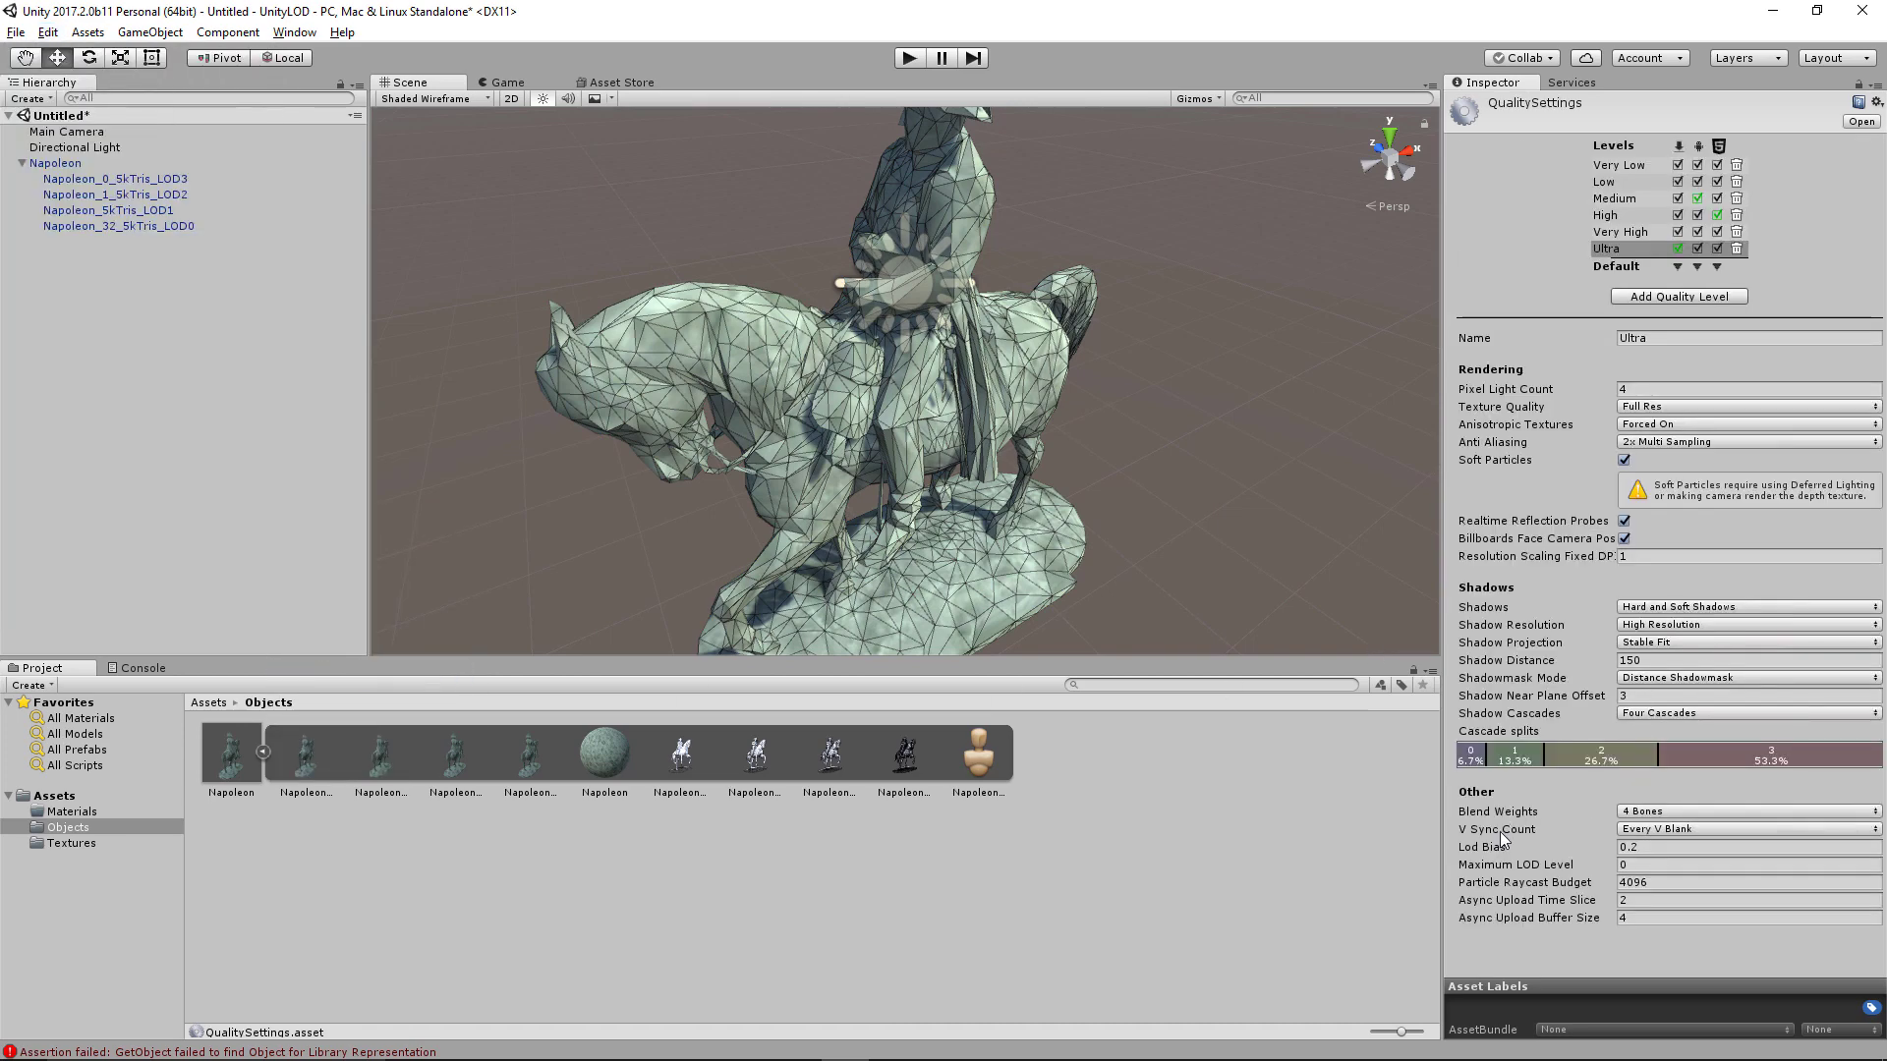
left_click(1622, 847)
left_click(1571, 847)
type("2")
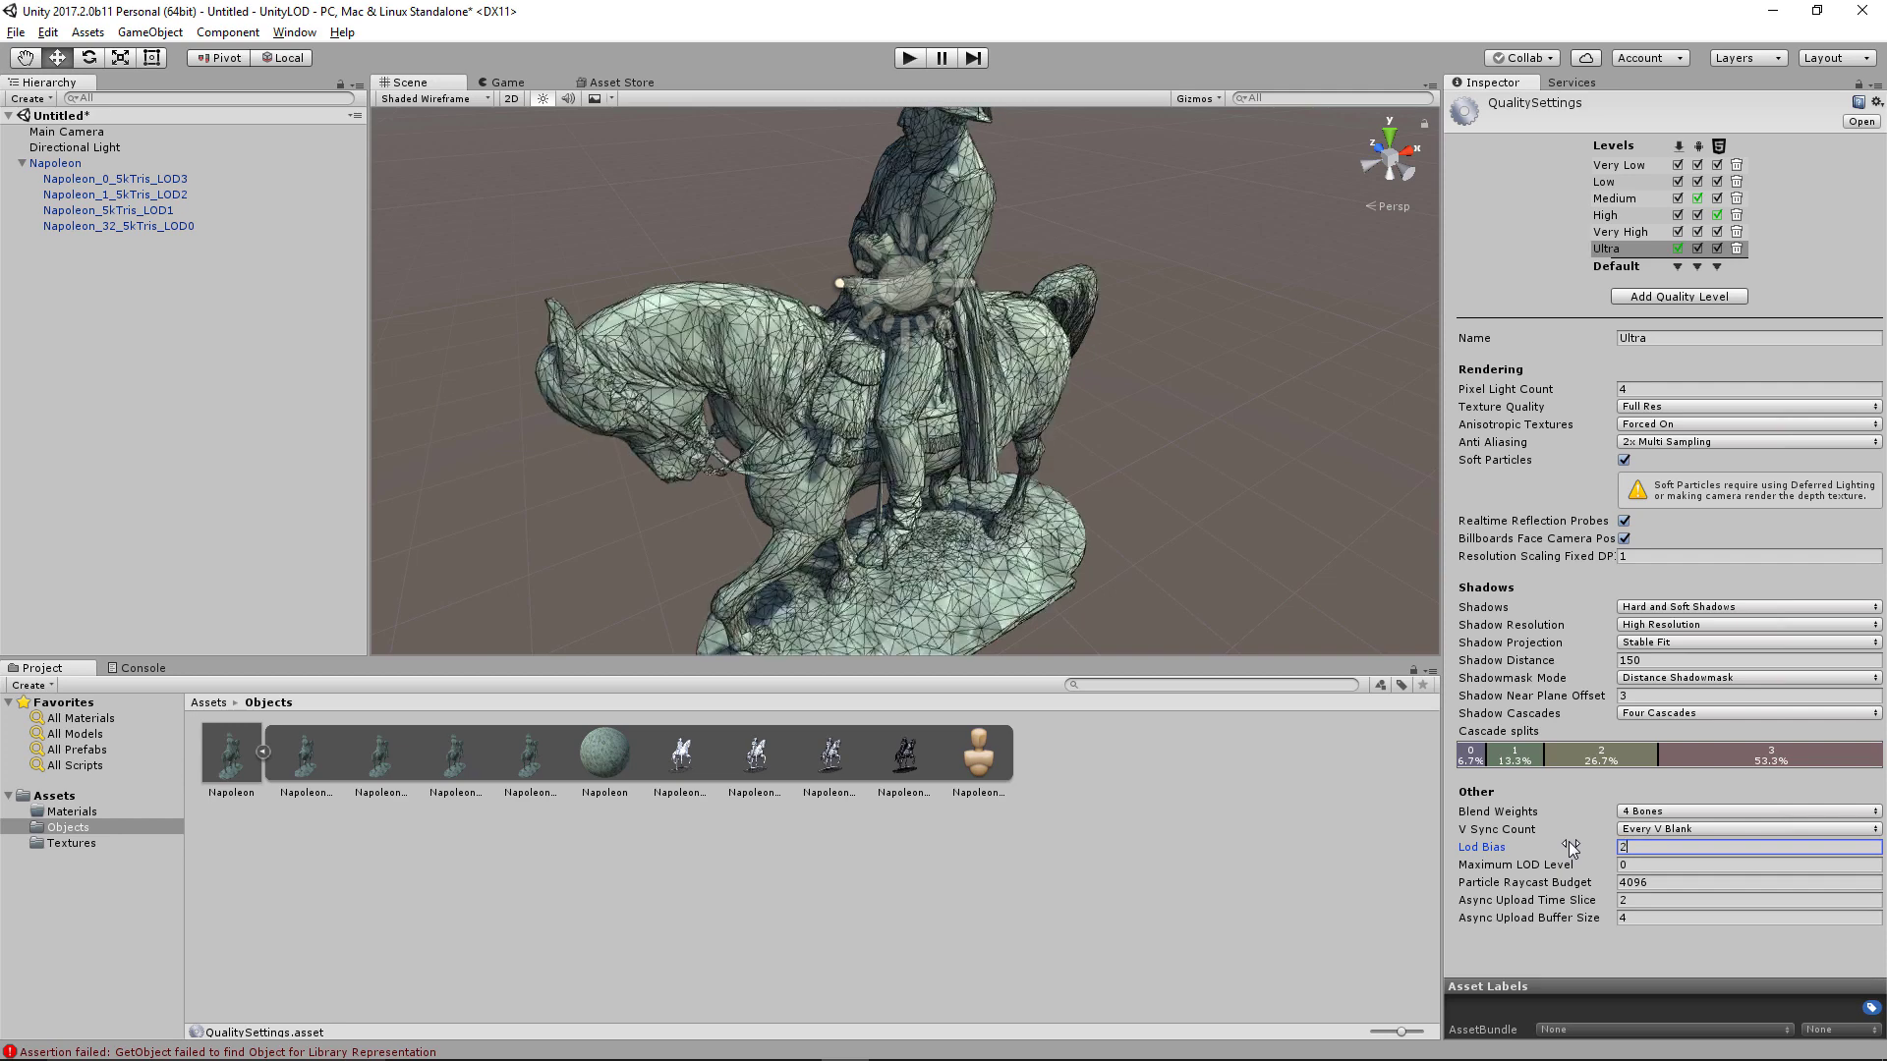
left_click_drag(1570, 847, 1455, 835)
Step: Orbit to a low side view and zoom out then back in to watch Napoleon's LODs swap
left_click_drag(976, 546, 853, 397, "alt")
scroll(845, 499, "down", 10)
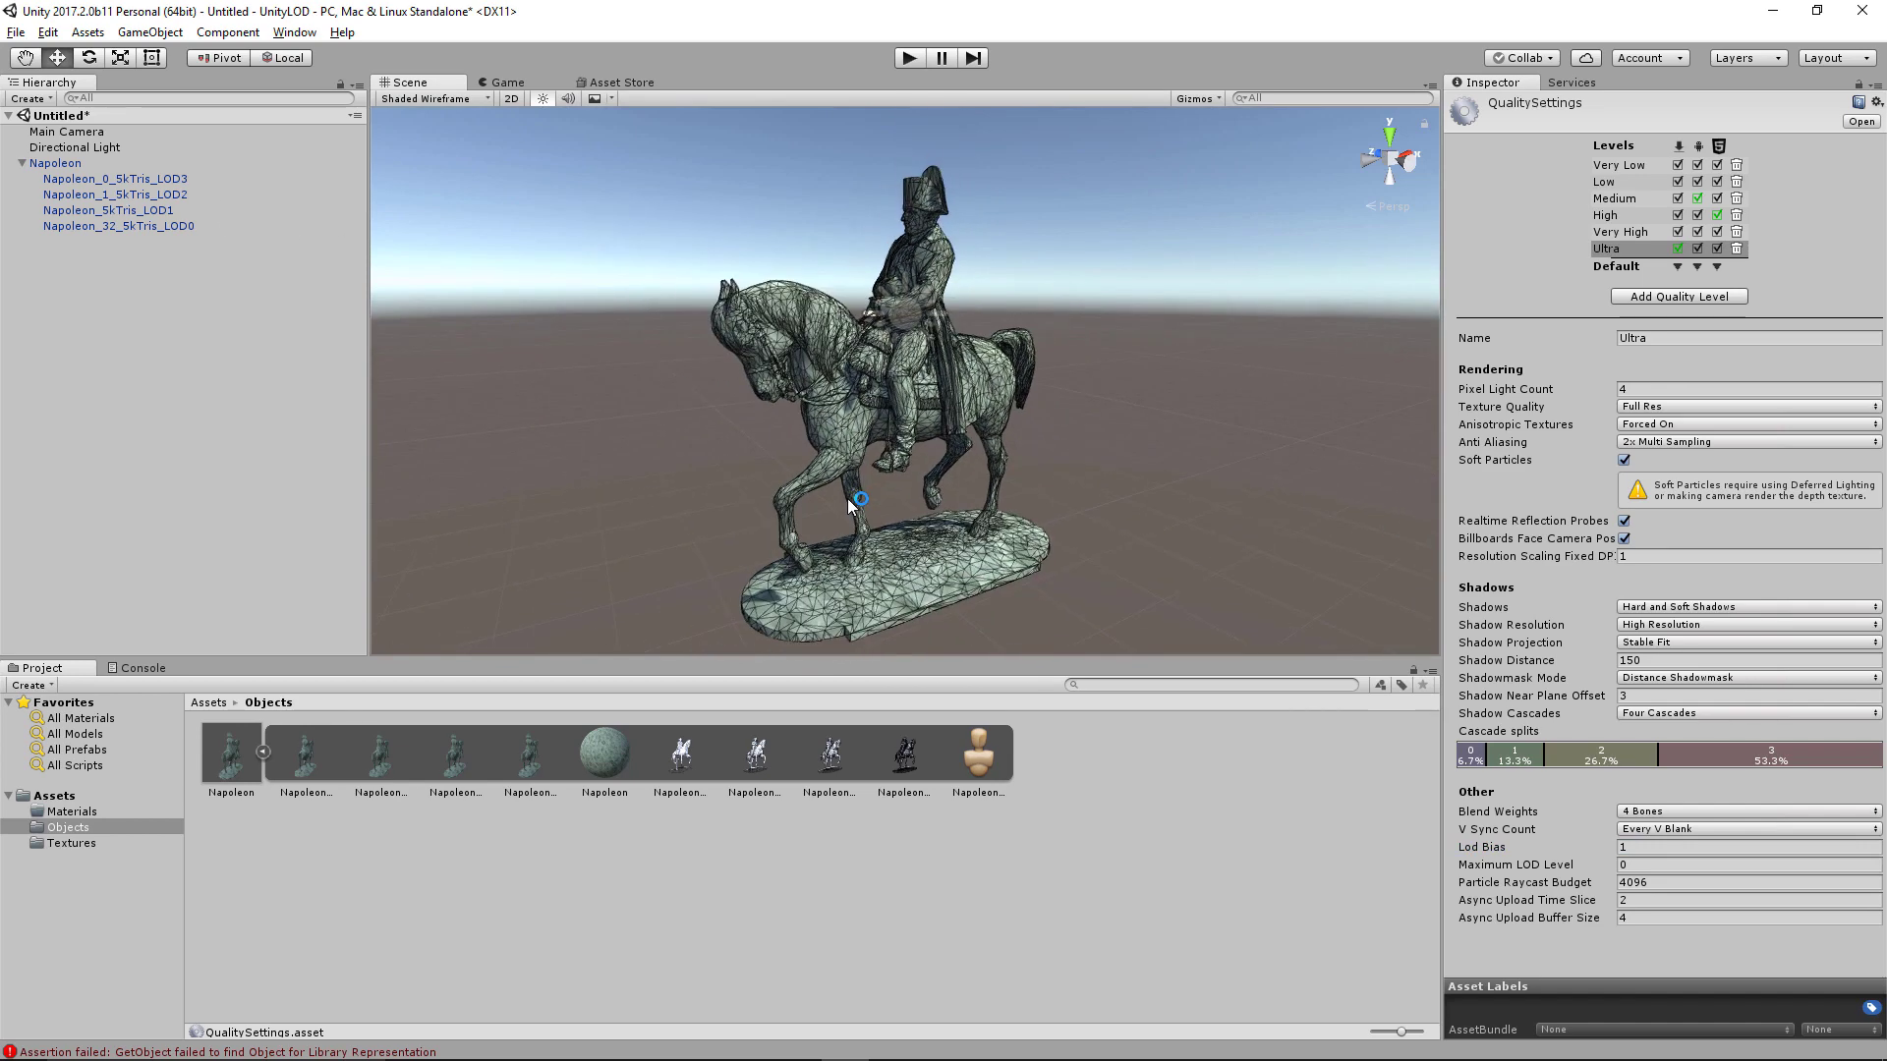
scroll(847, 505, "down", 8)
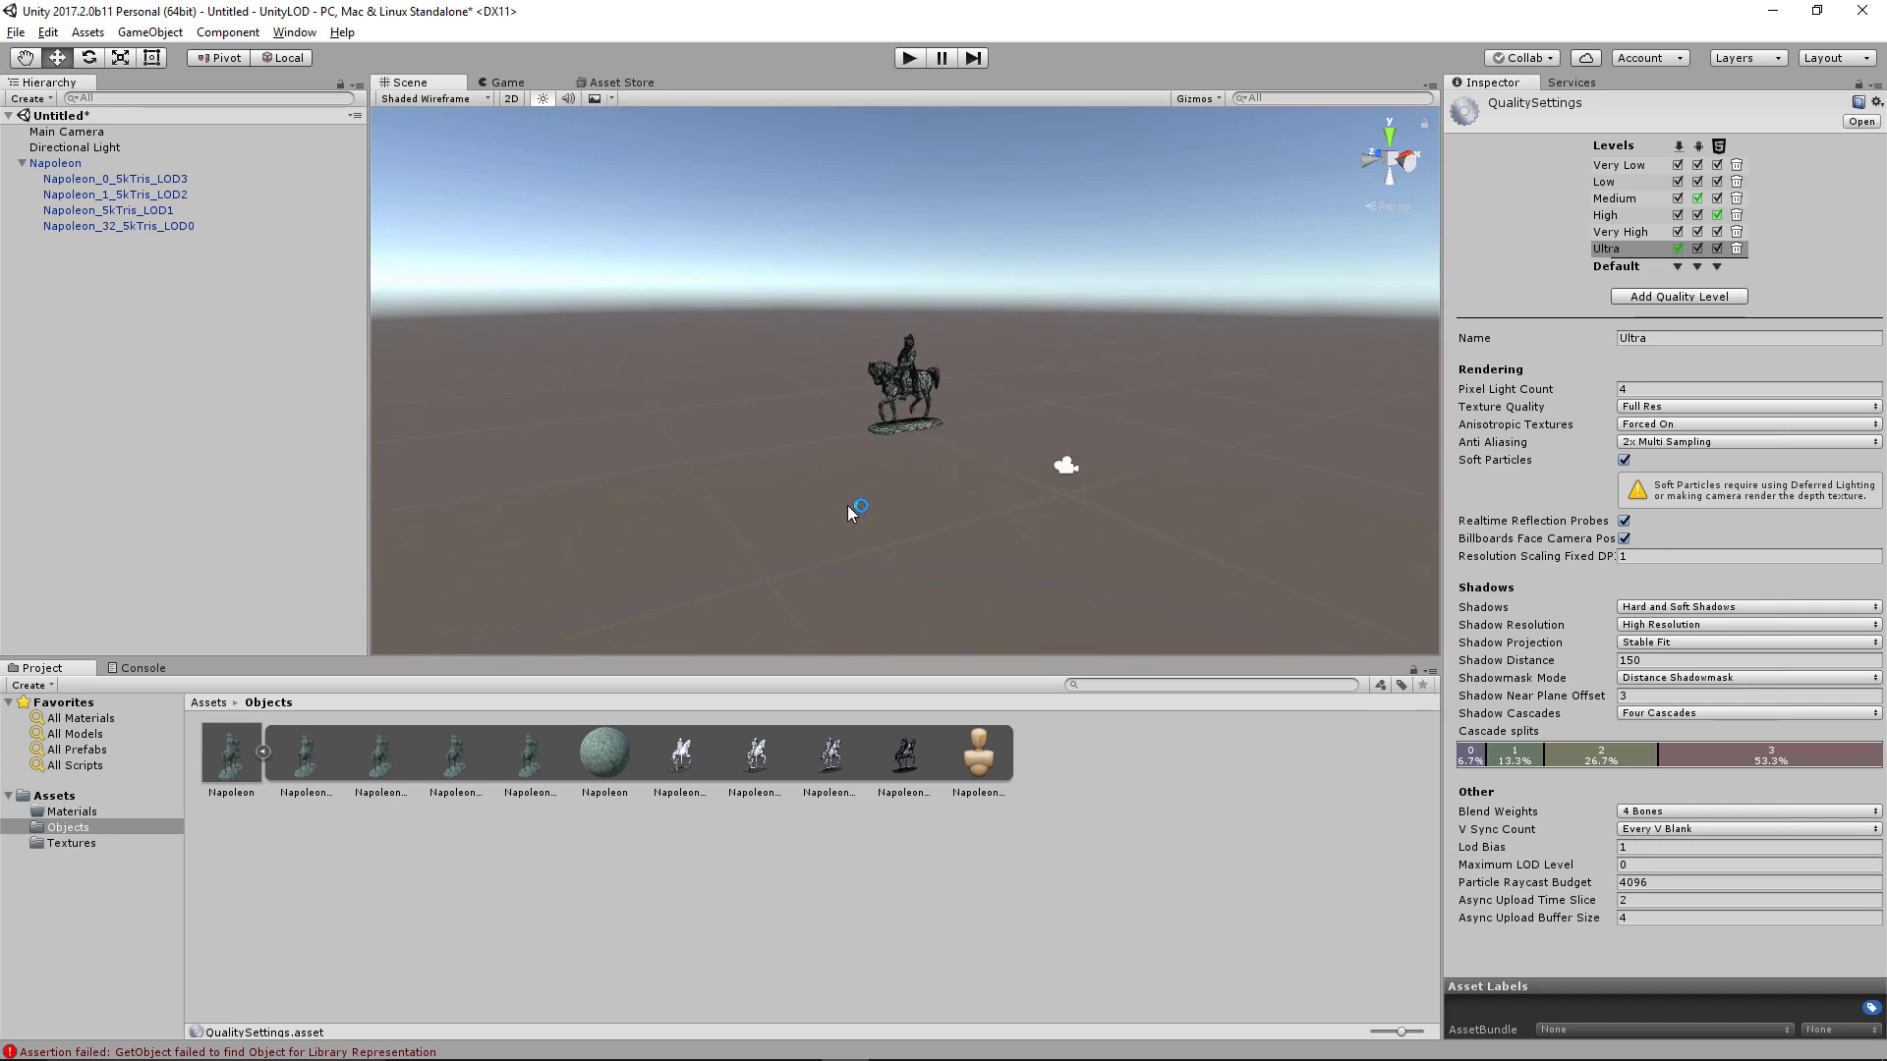
scroll(847, 505, "down", 5)
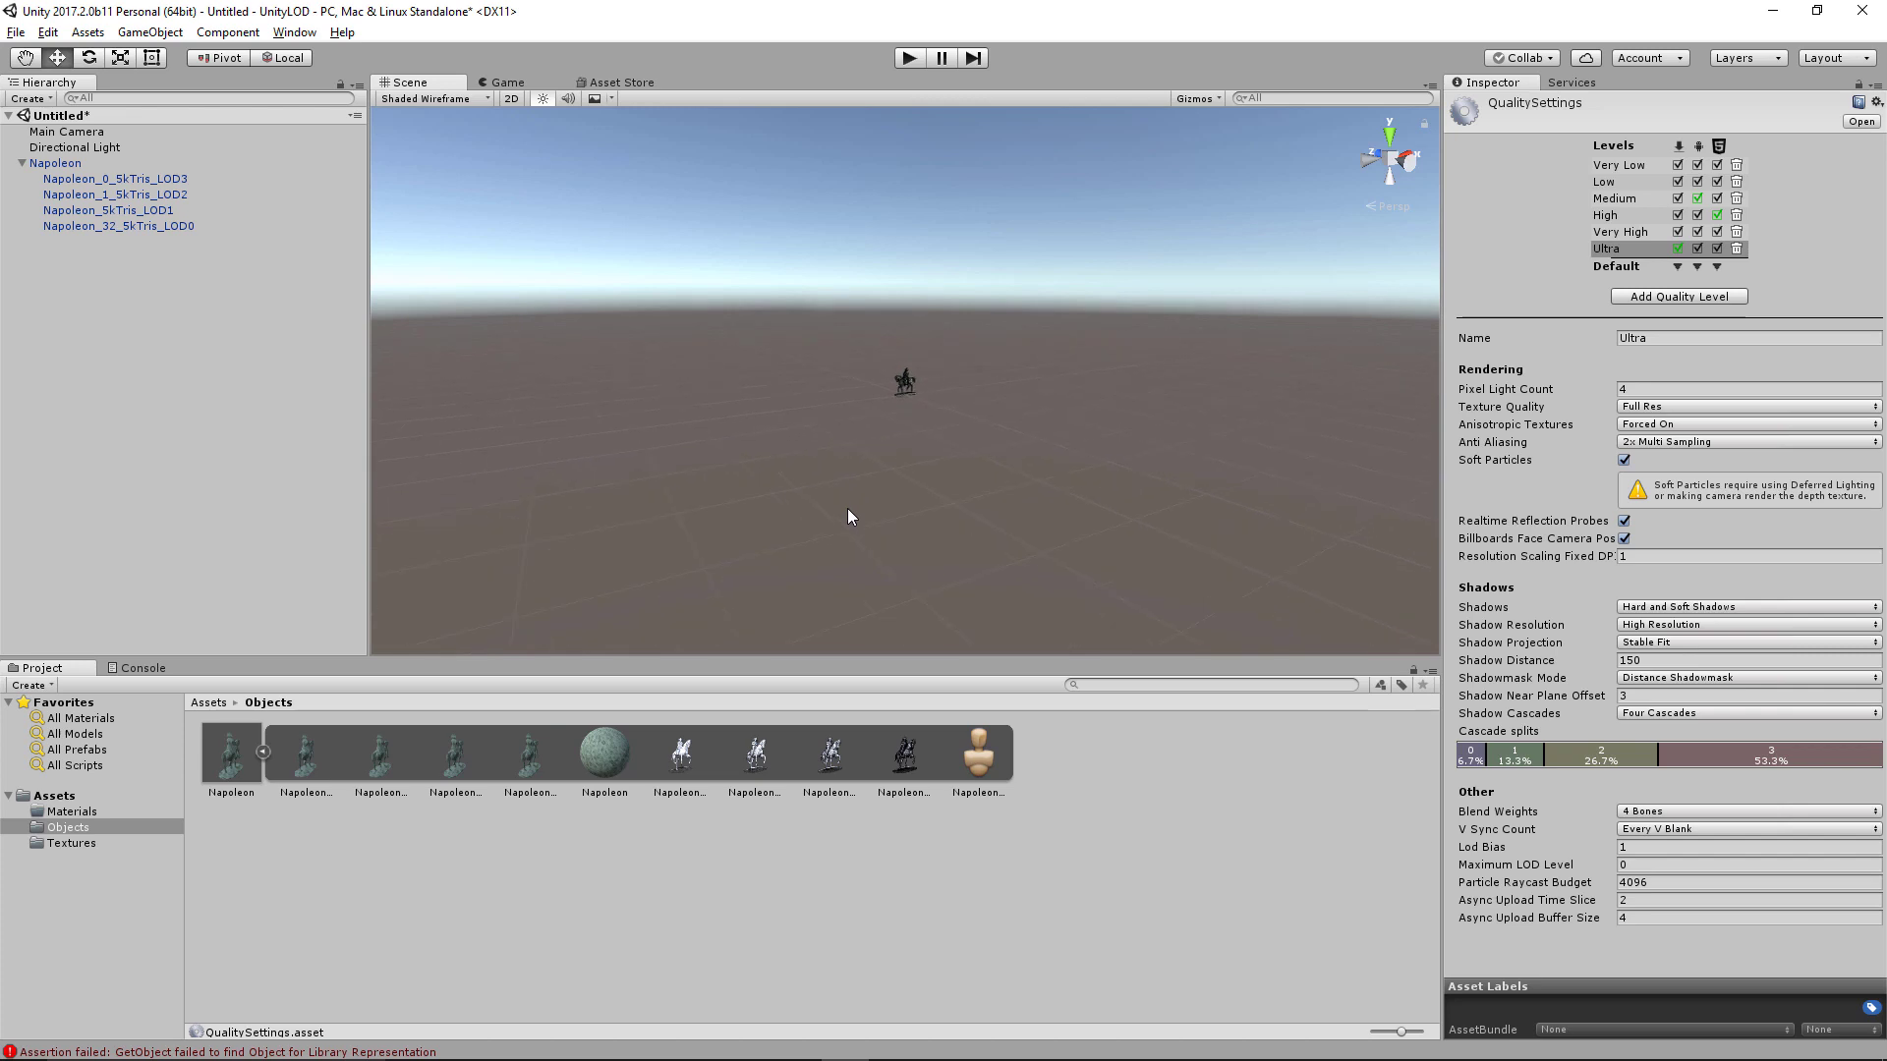
scroll(850, 511, "up", 10)
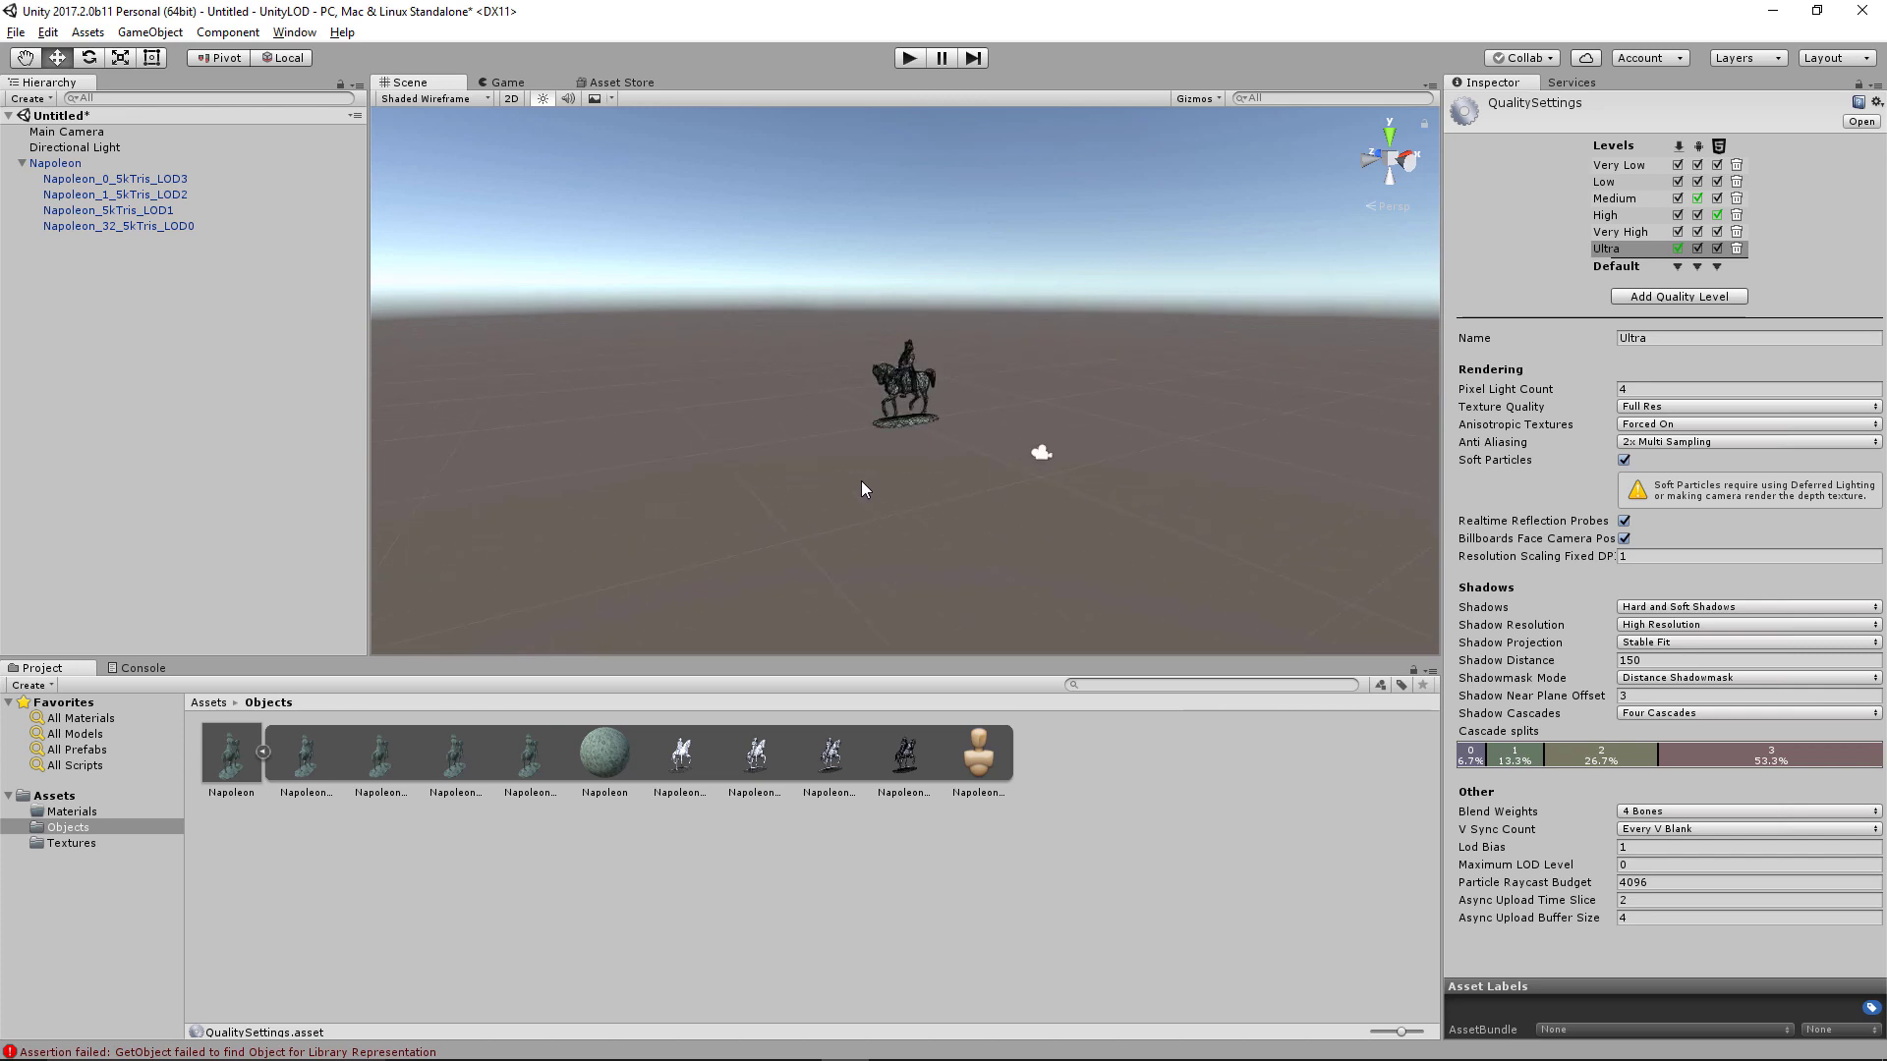
scroll(862, 483, "up", 8)
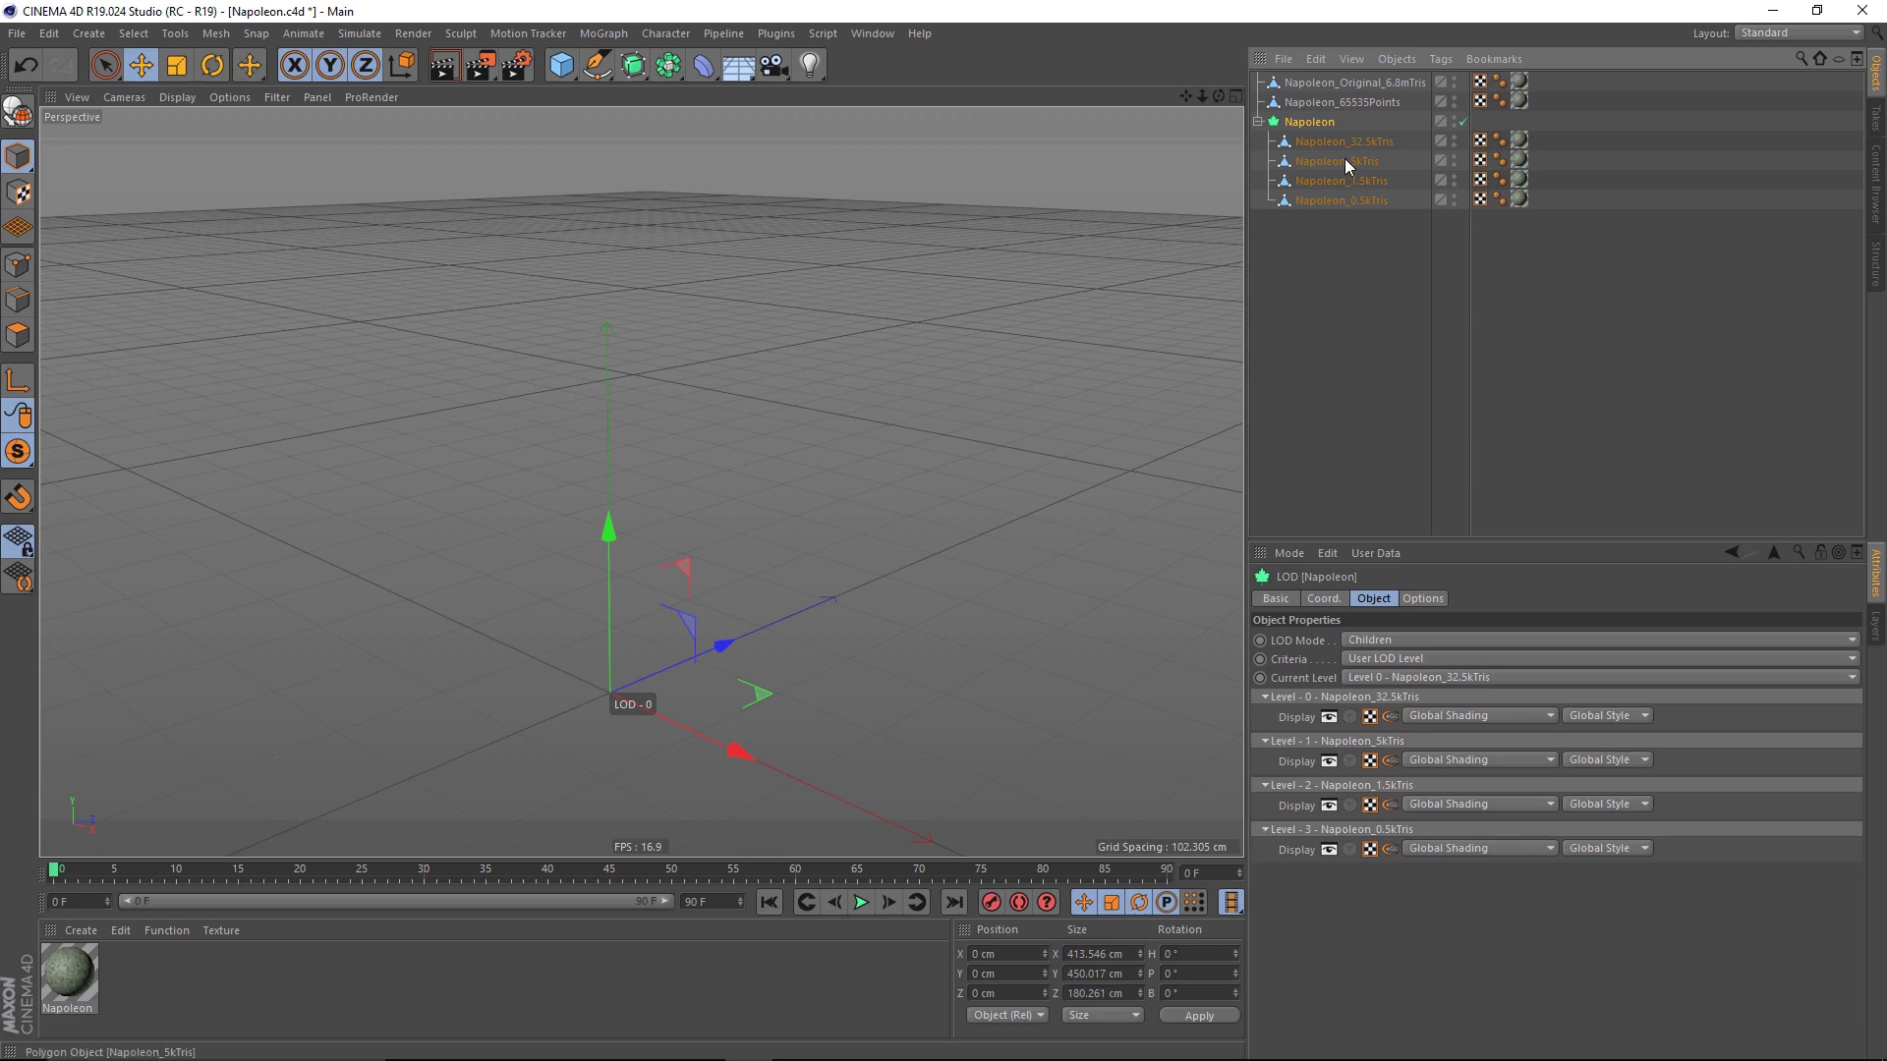
left_click(1366, 105)
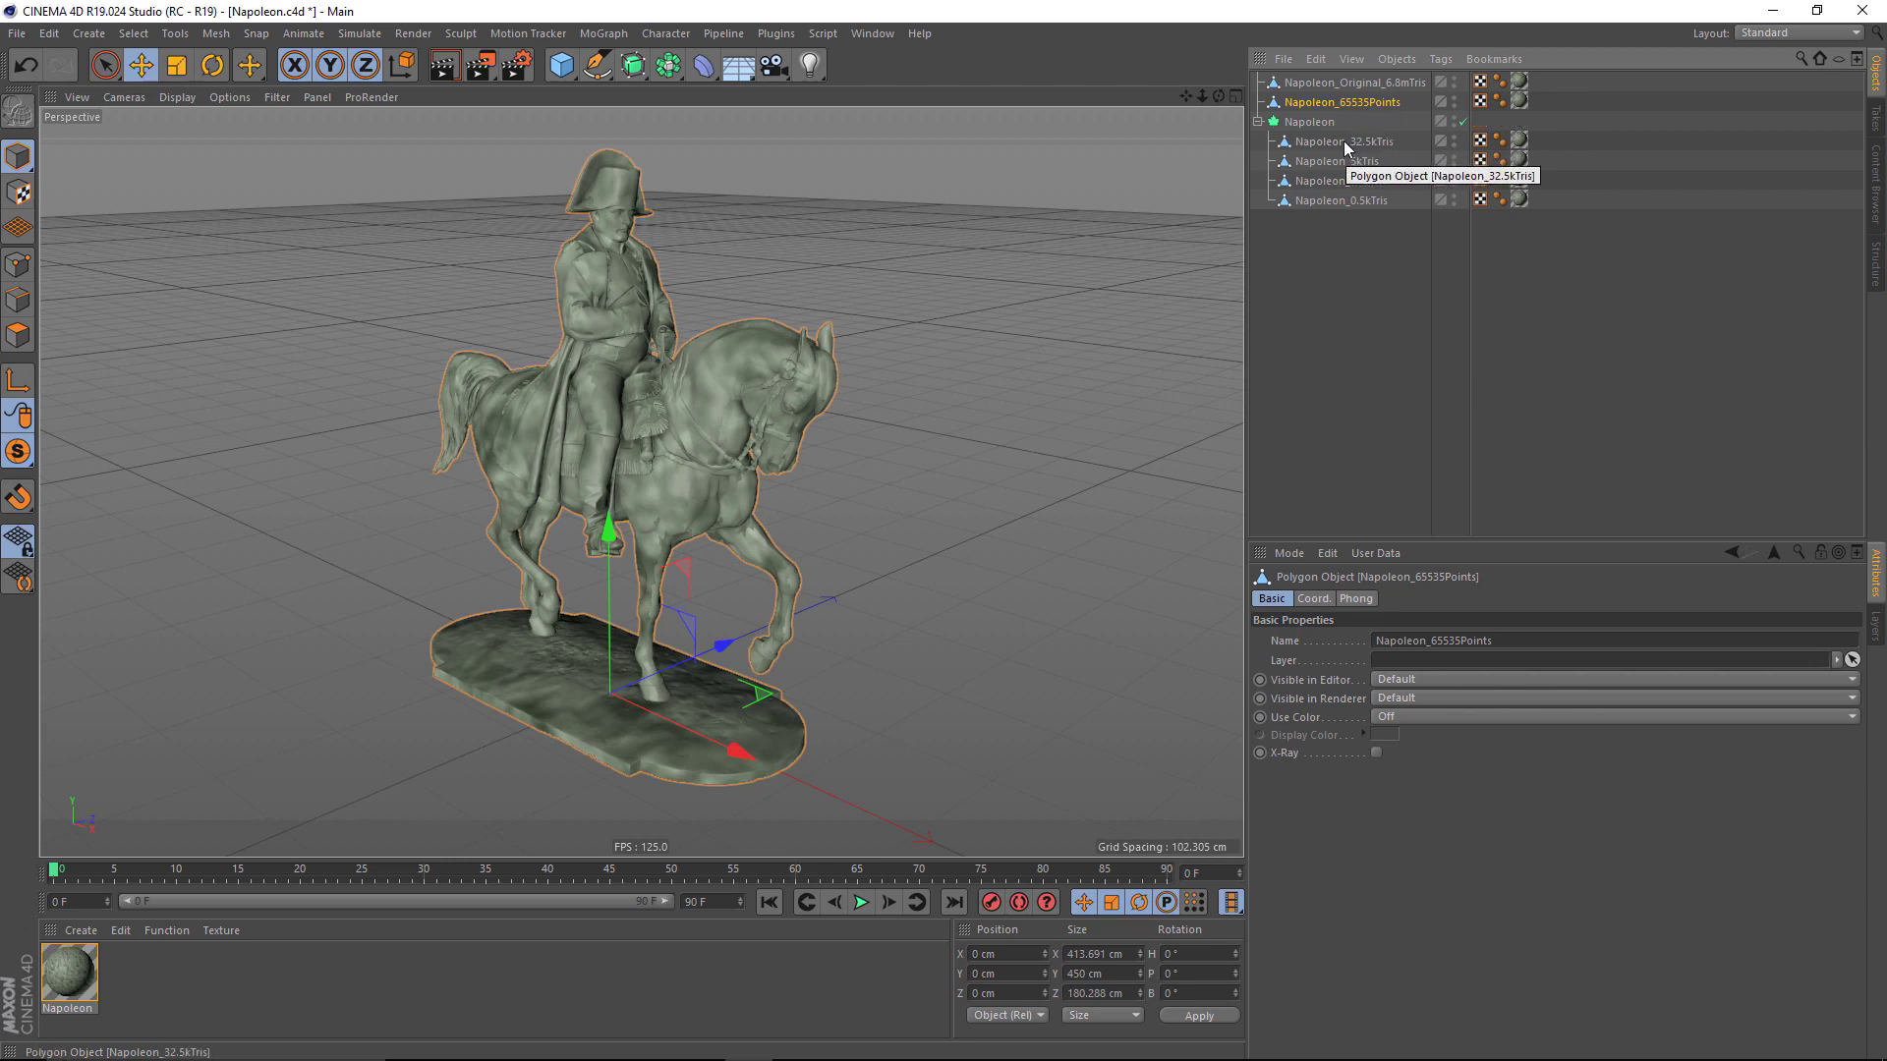
left_click(1342, 144)
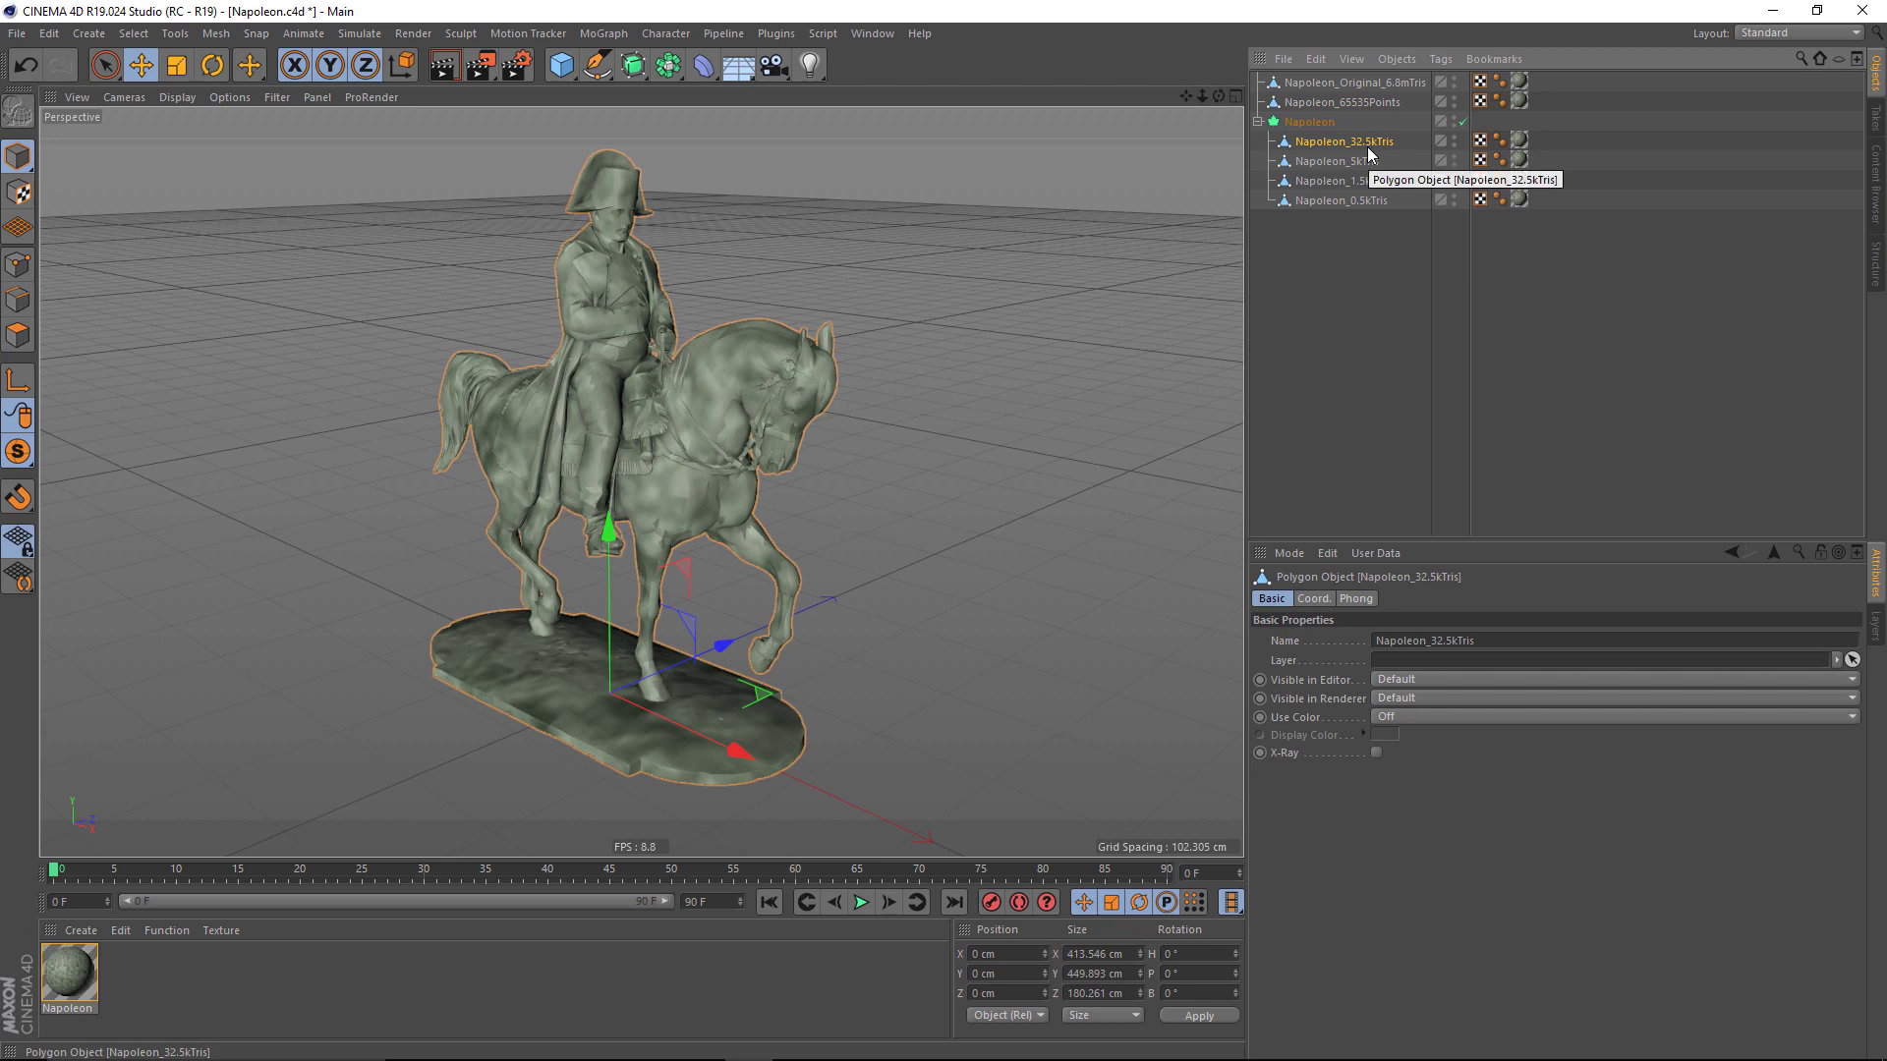
left_click(1316, 181)
left_click(1315, 201)
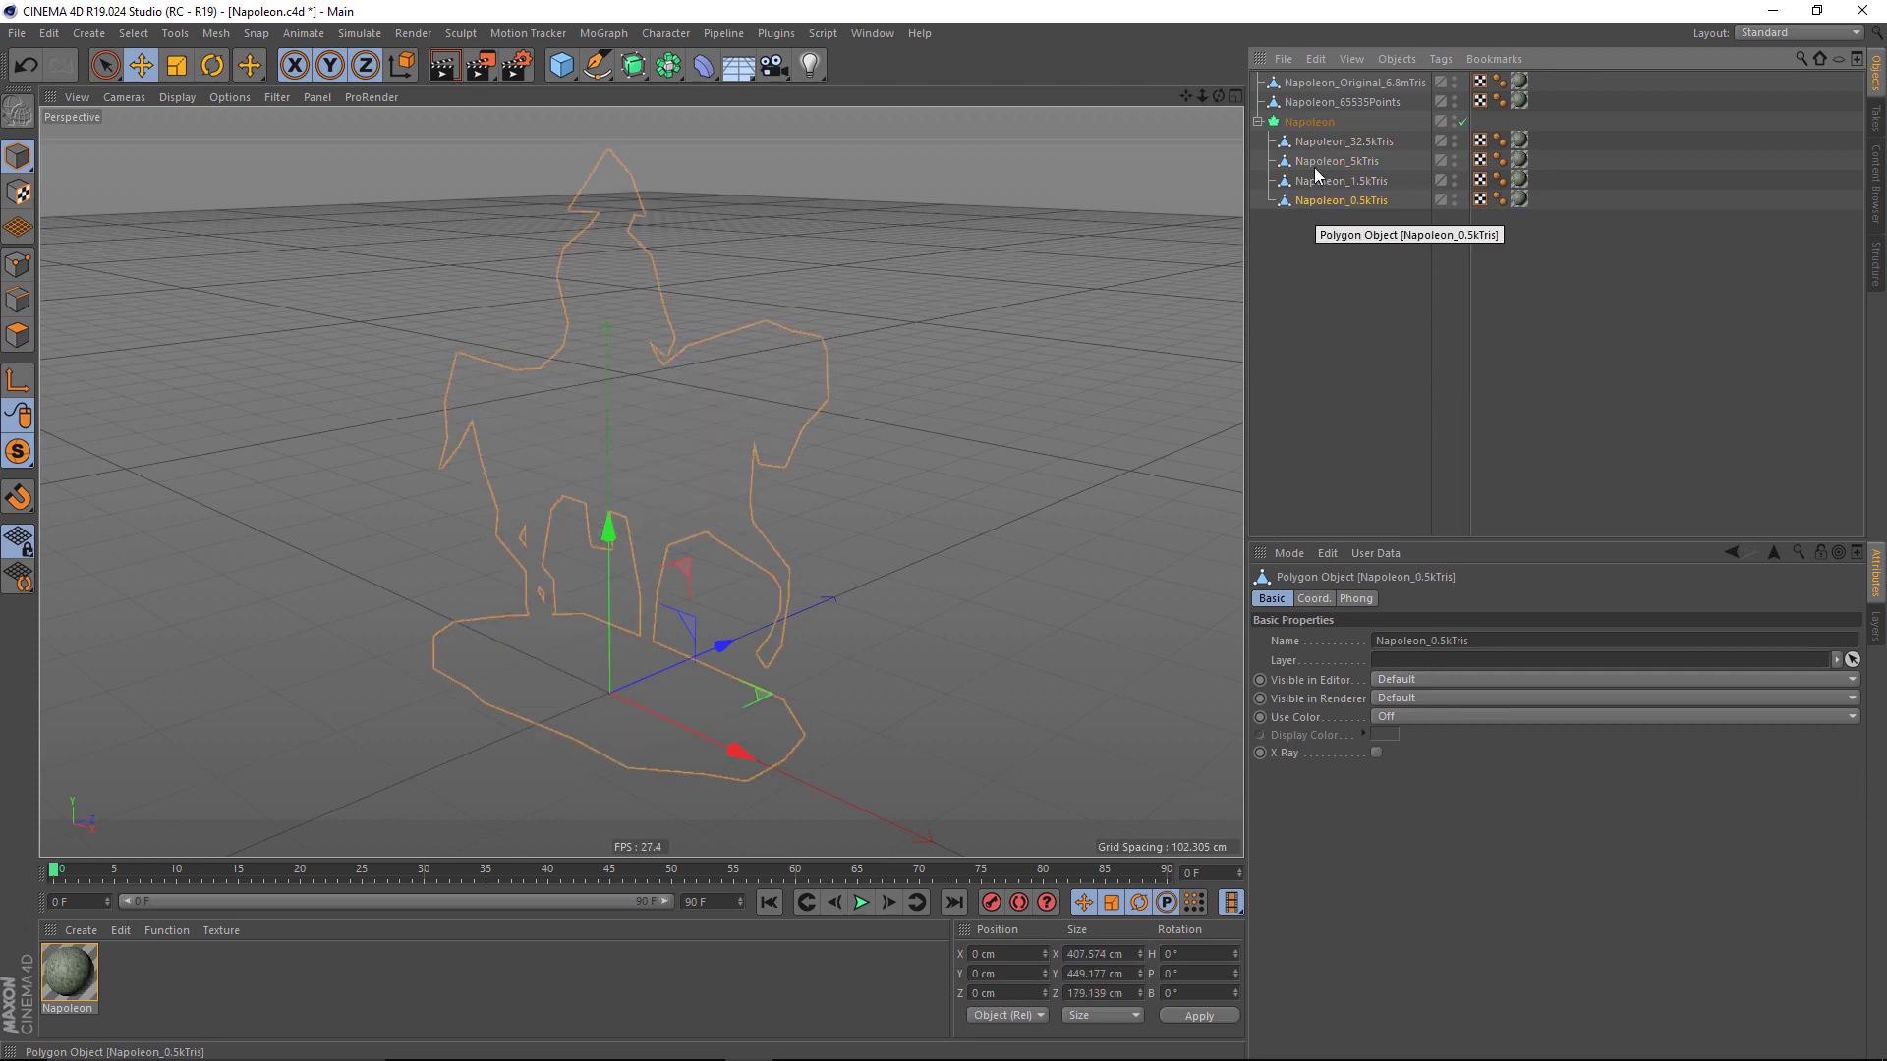
left_click(1310, 122)
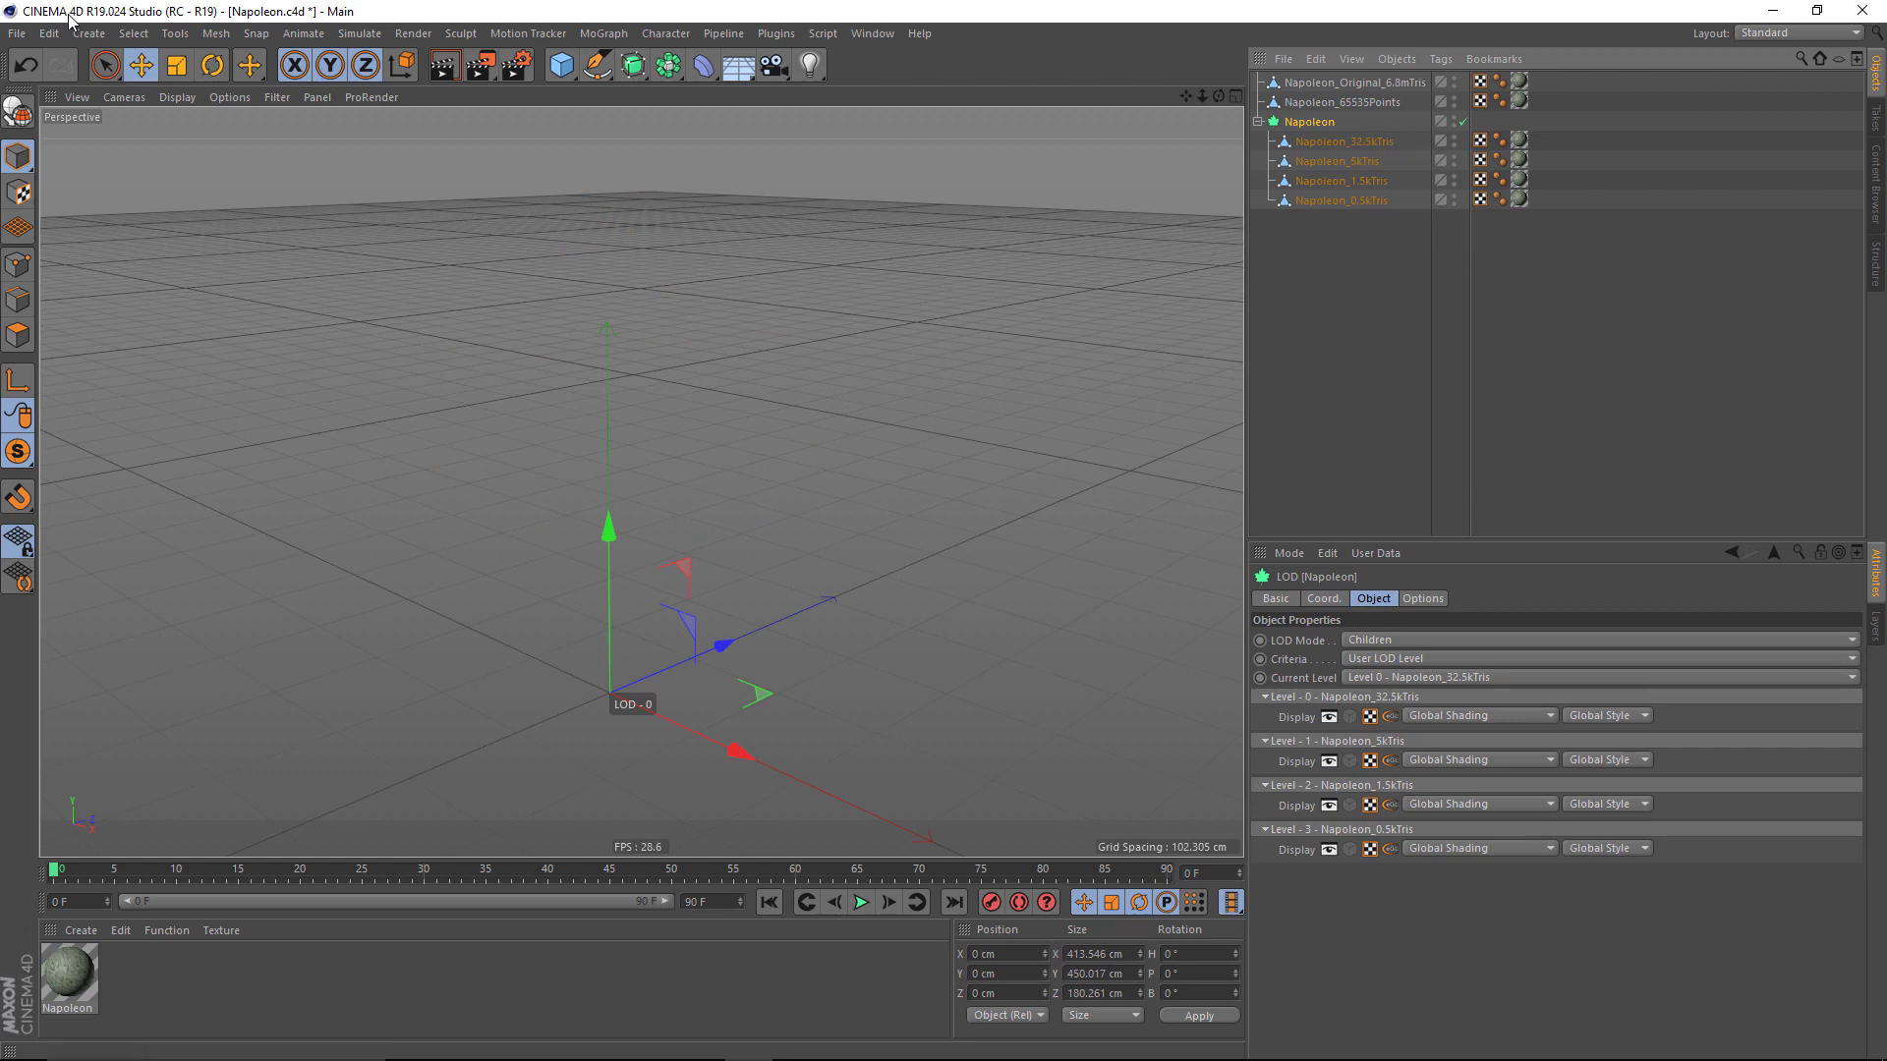
Step: Export Napoleon as FBX to Assets/Objects, replacing the existing Napoleon.fbx
left_click(17, 33)
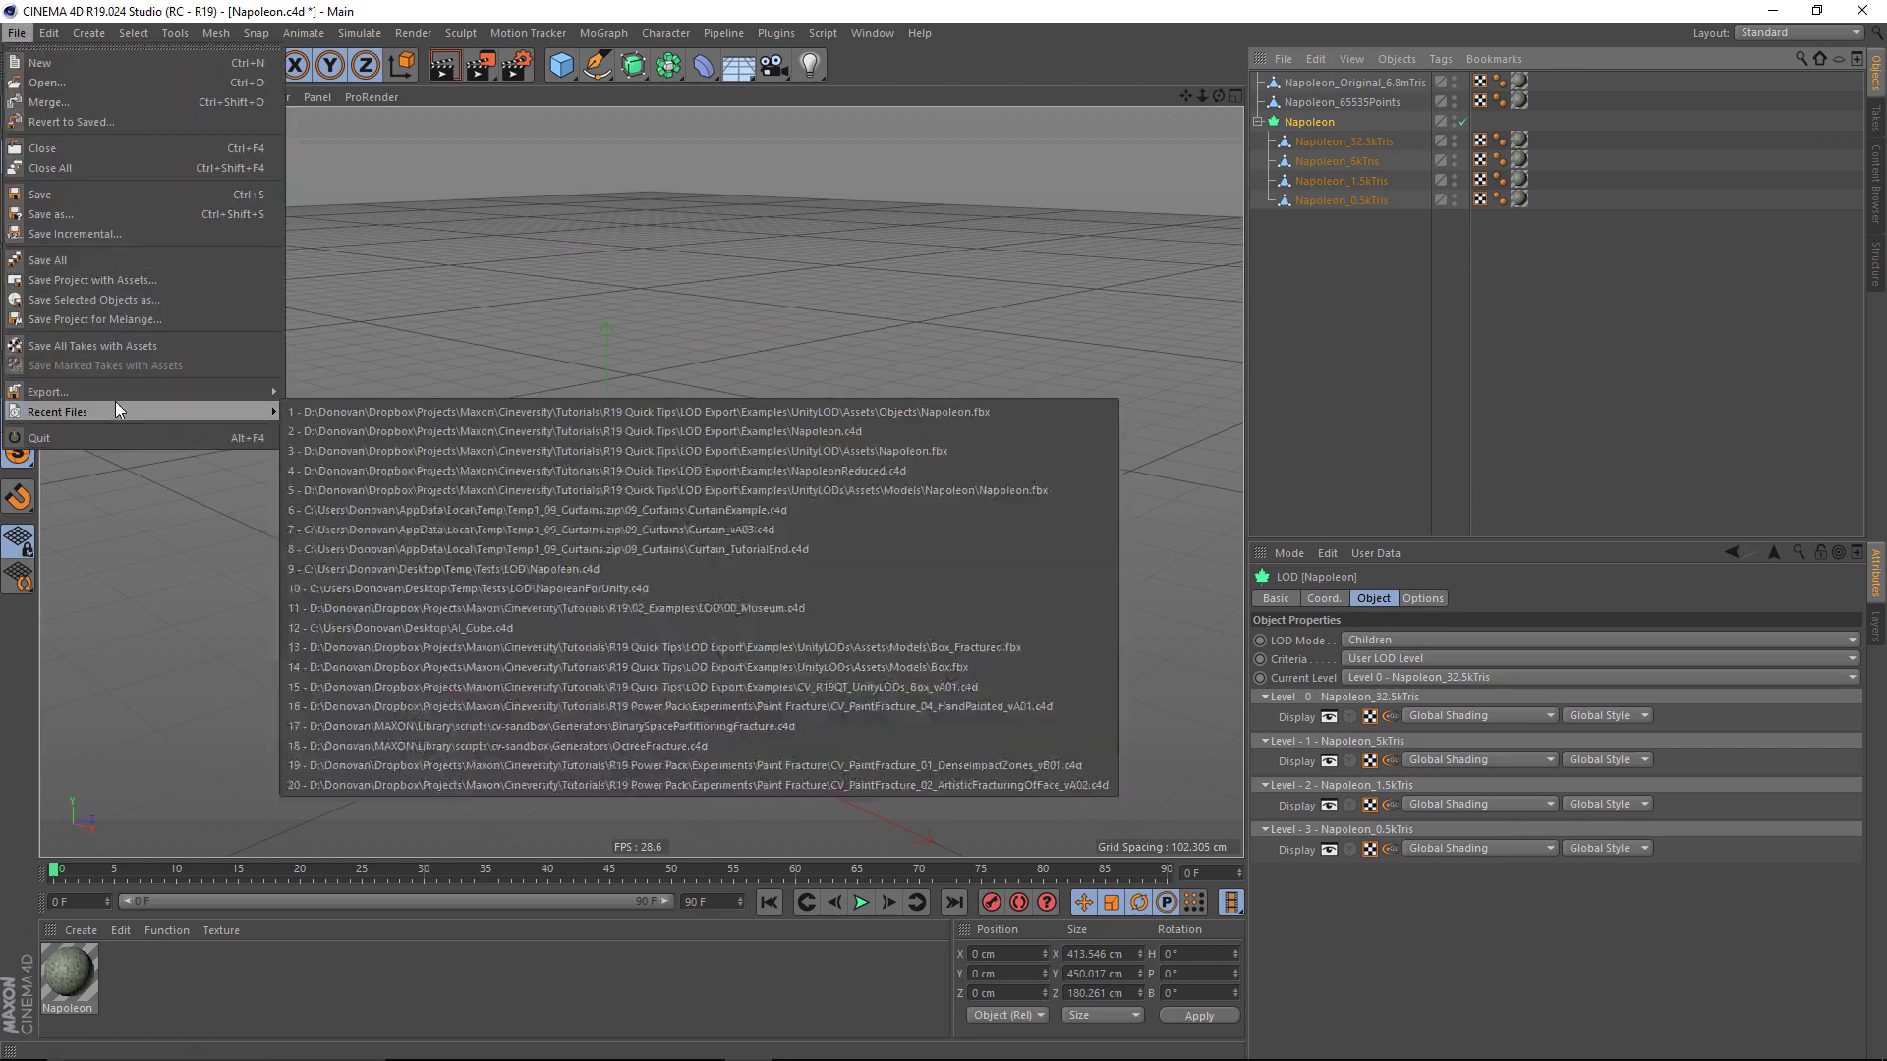
mouse_move(116, 395)
left_click(344, 572)
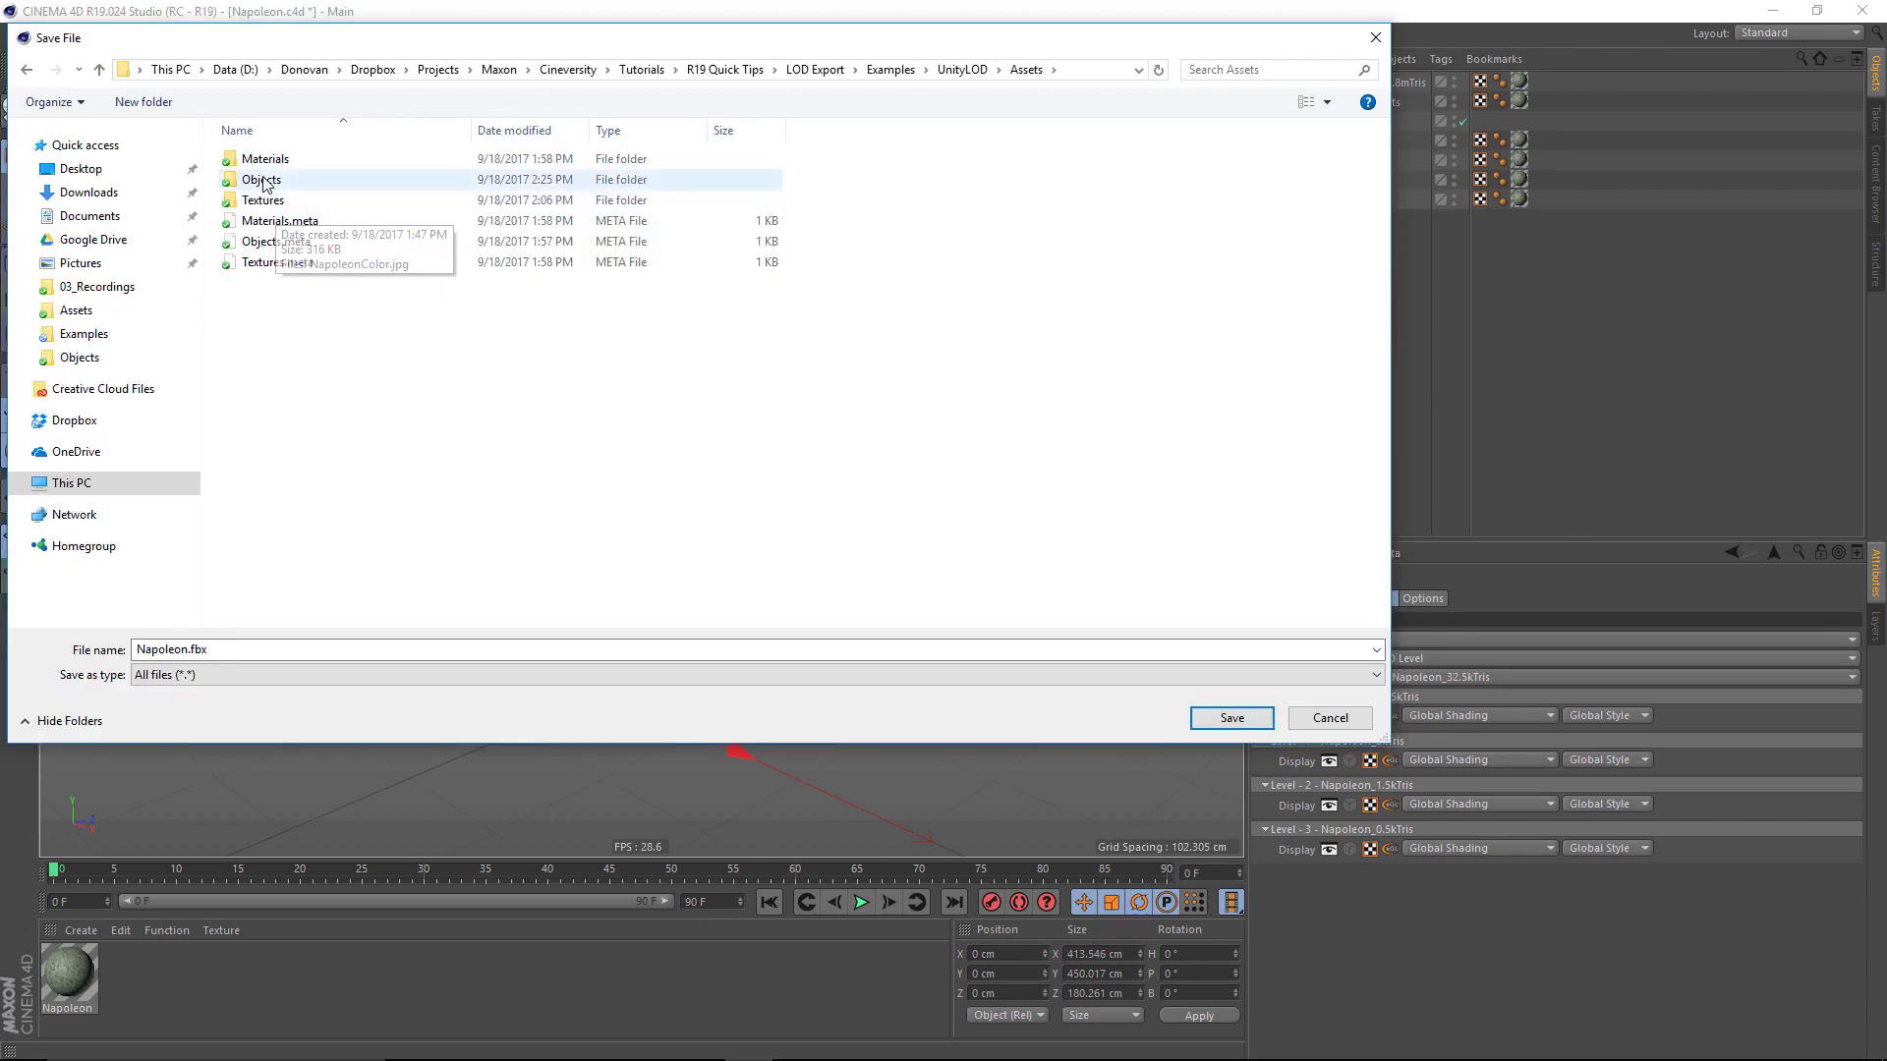
double_click(261, 179)
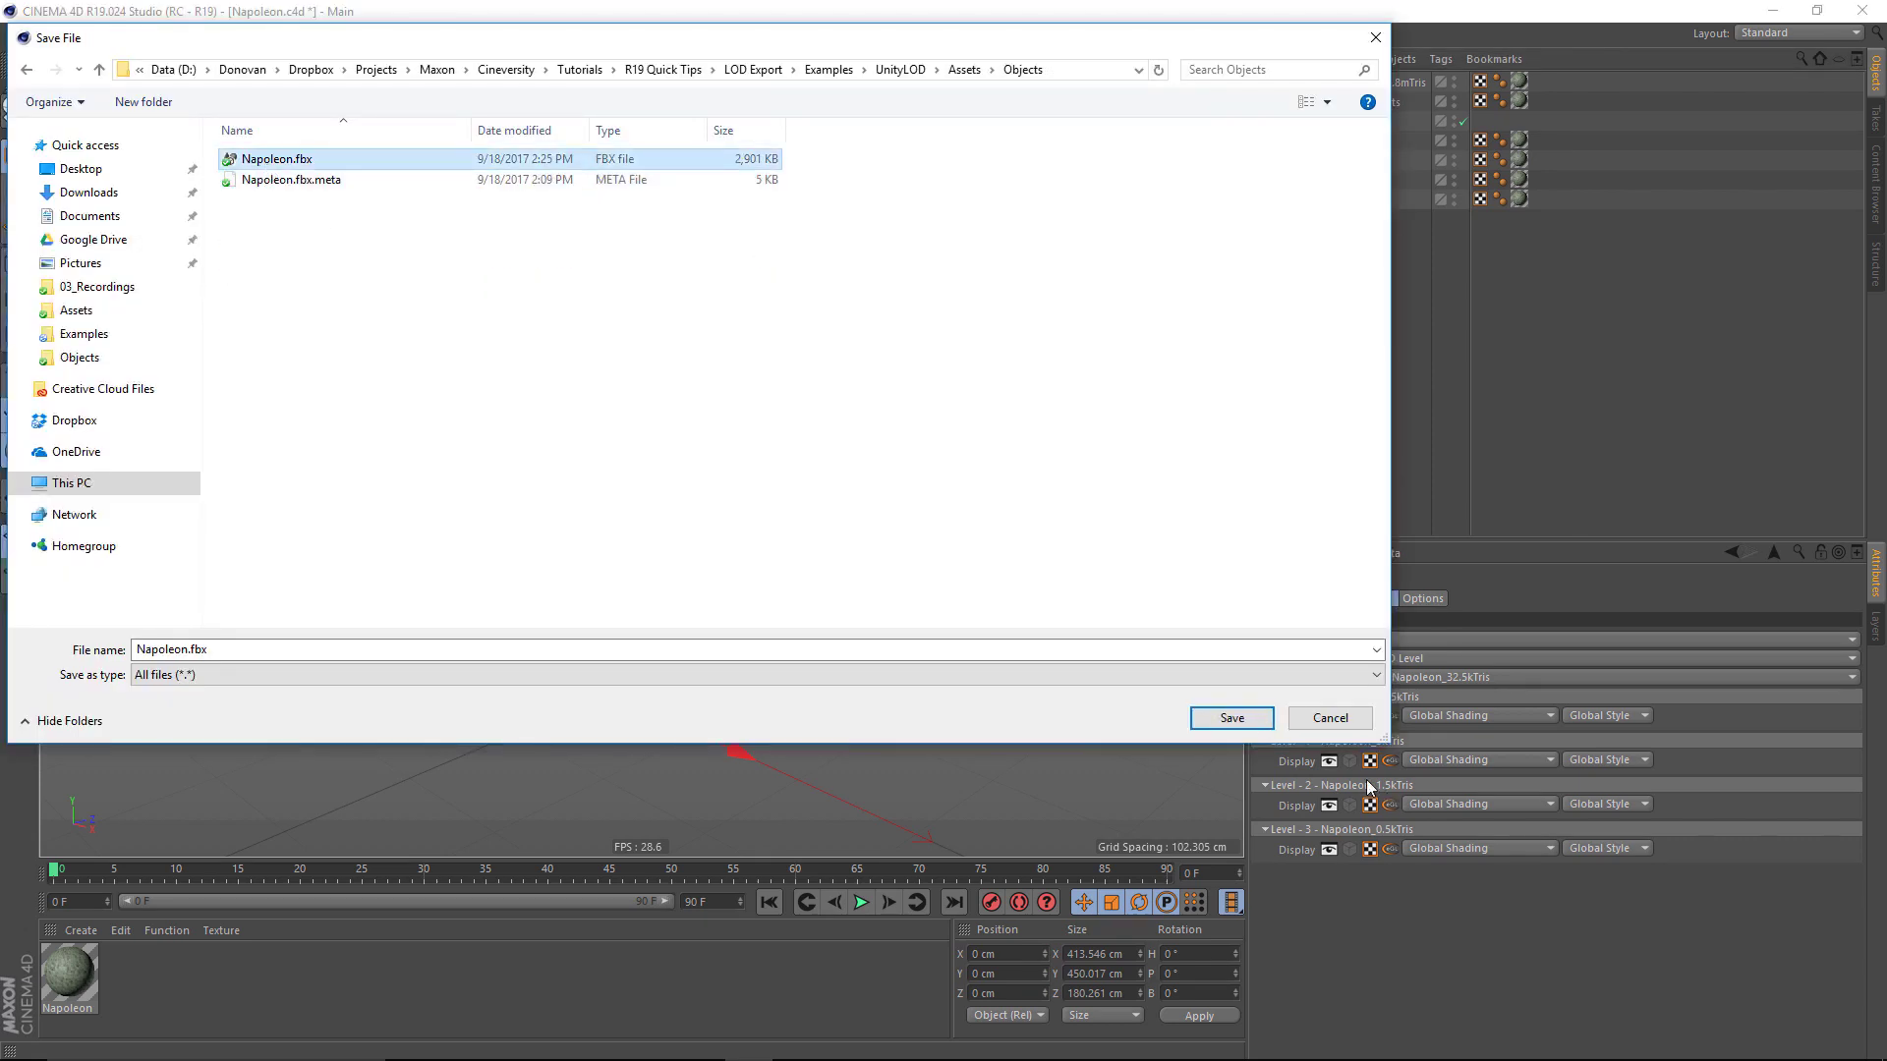
left_click(1232, 718)
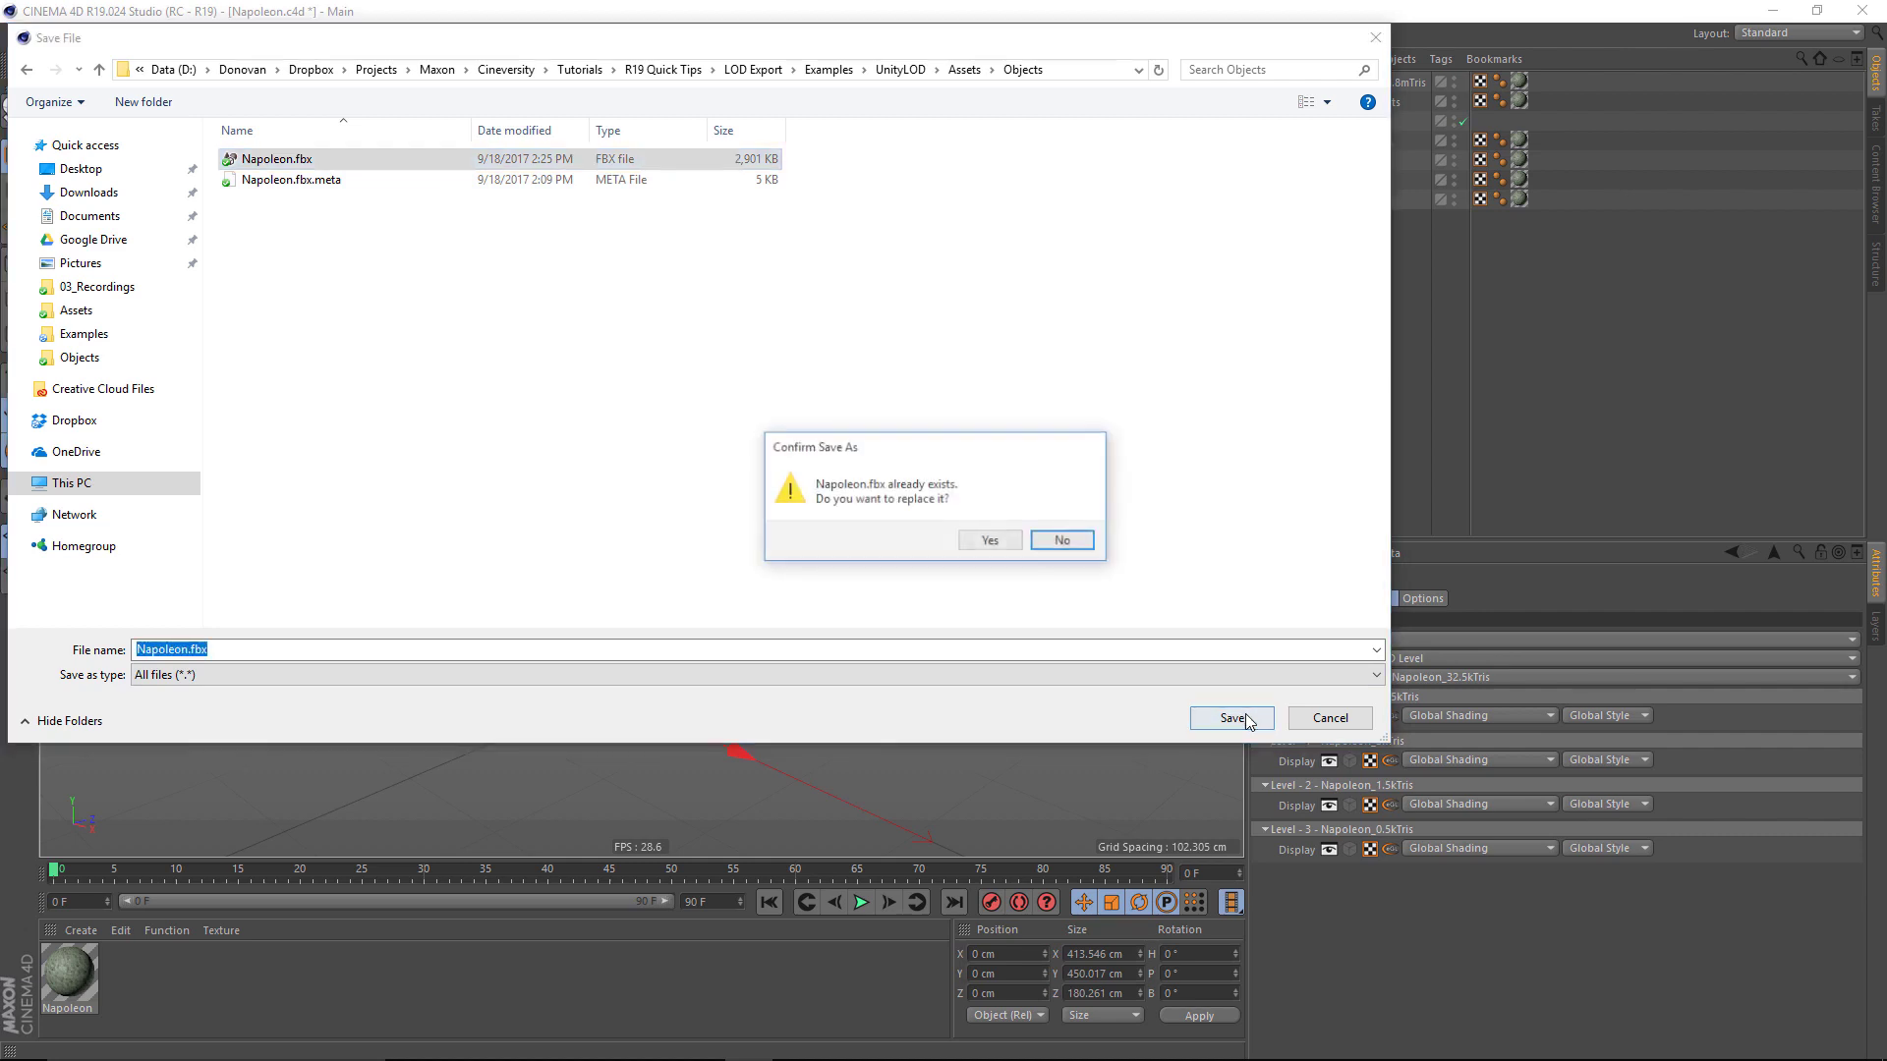
left_click(999, 545)
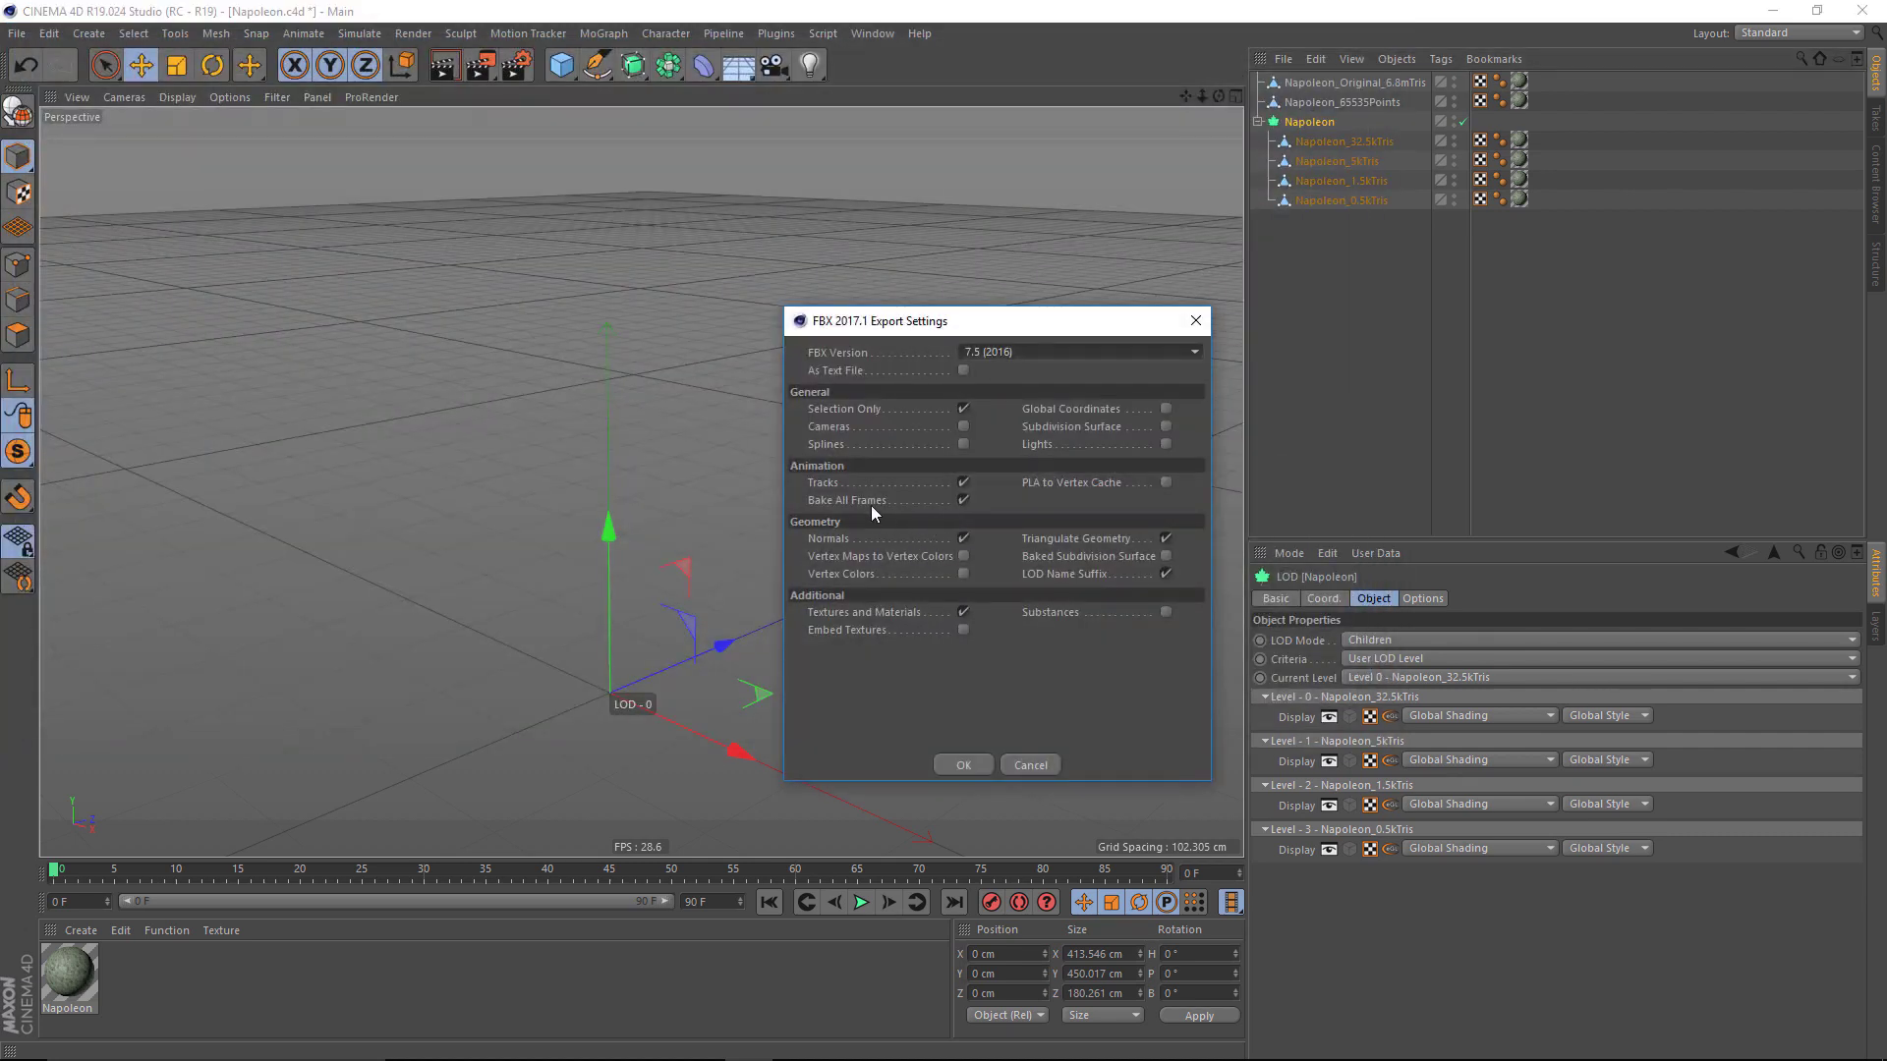